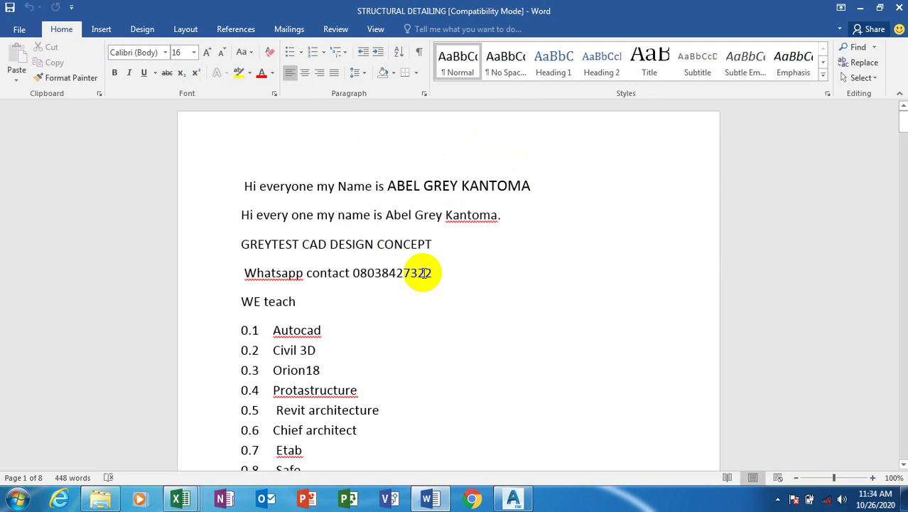
Review the introduction and the numbered list of taught programs on the document's first page
scroll(402, 278, down, 1)
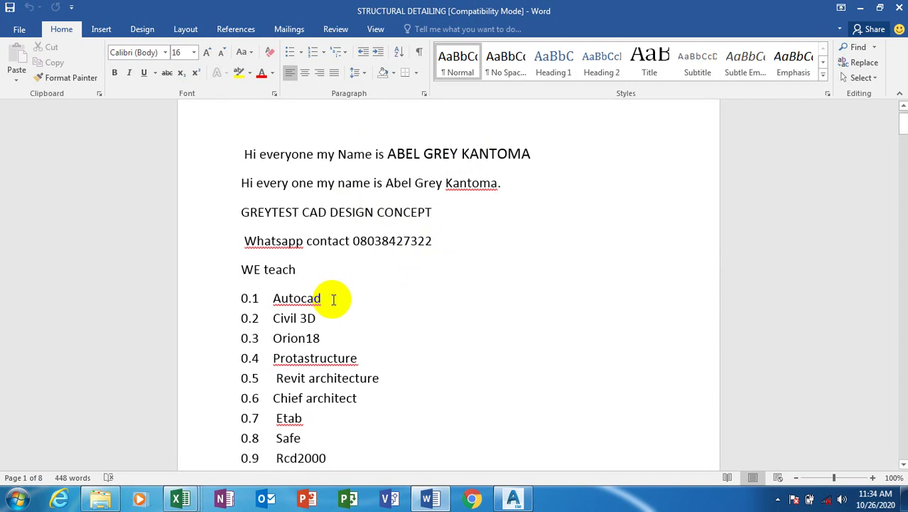
scroll(333, 297, down, 5)
scroll(322, 286, down, 1)
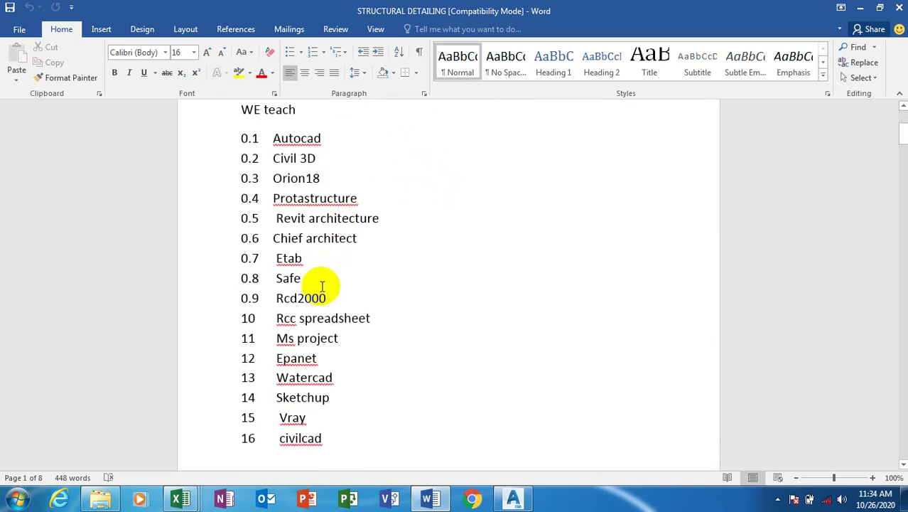
scroll(321, 285, up, 1)
scroll(323, 283, down, 1)
scroll(323, 283, up, 1)
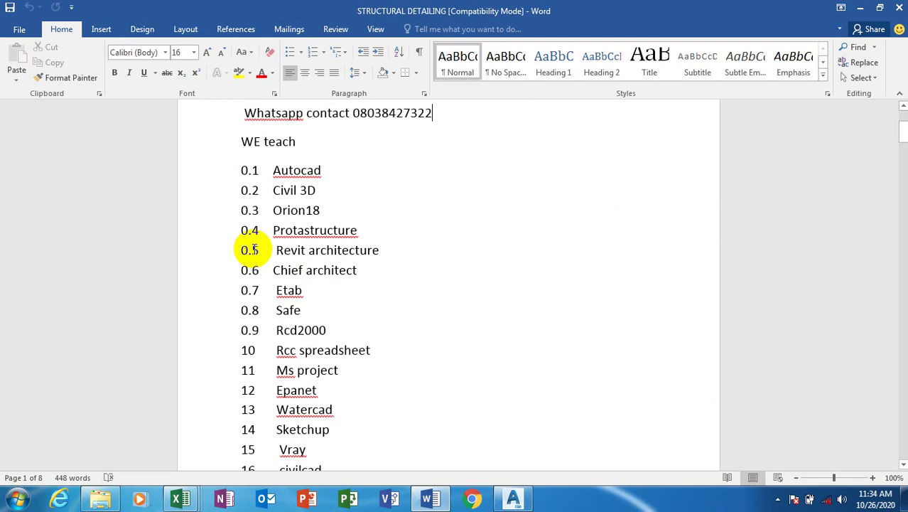
scroll(252, 246, down, 1)
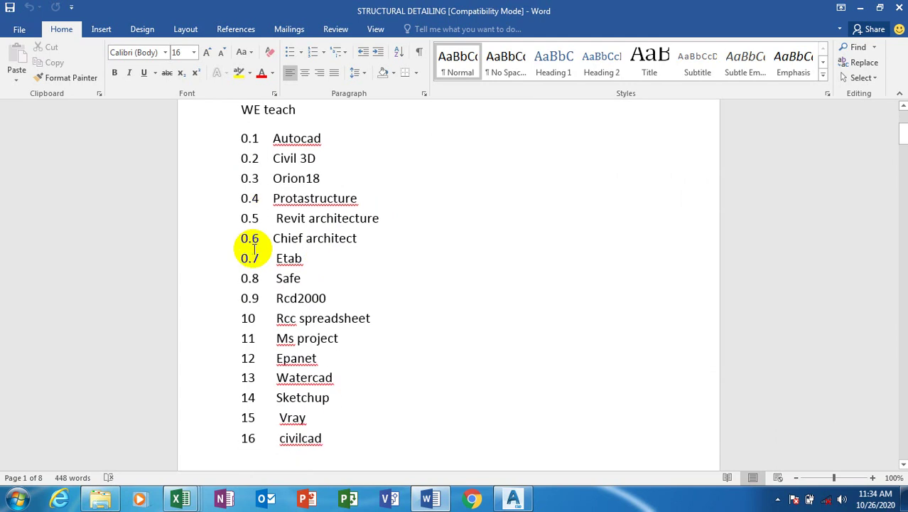
scroll(249, 249, up, 1)
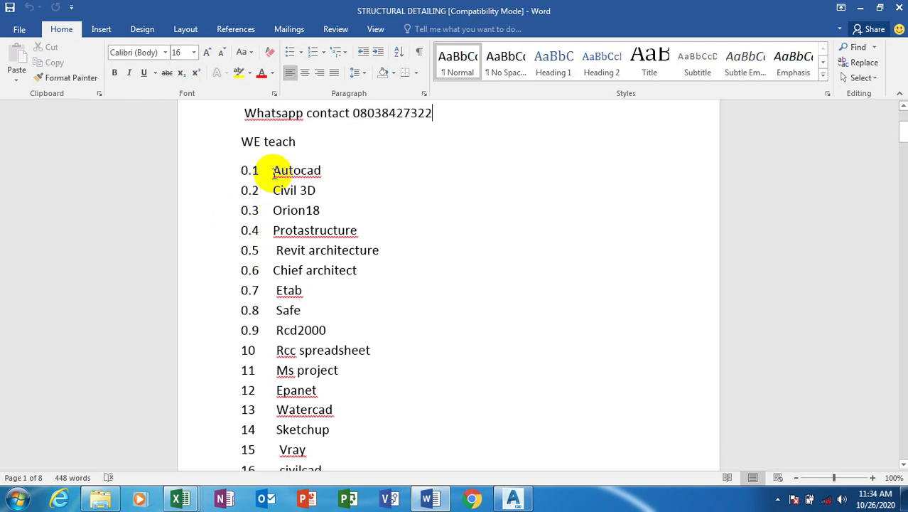
scroll(276, 170, up, 1)
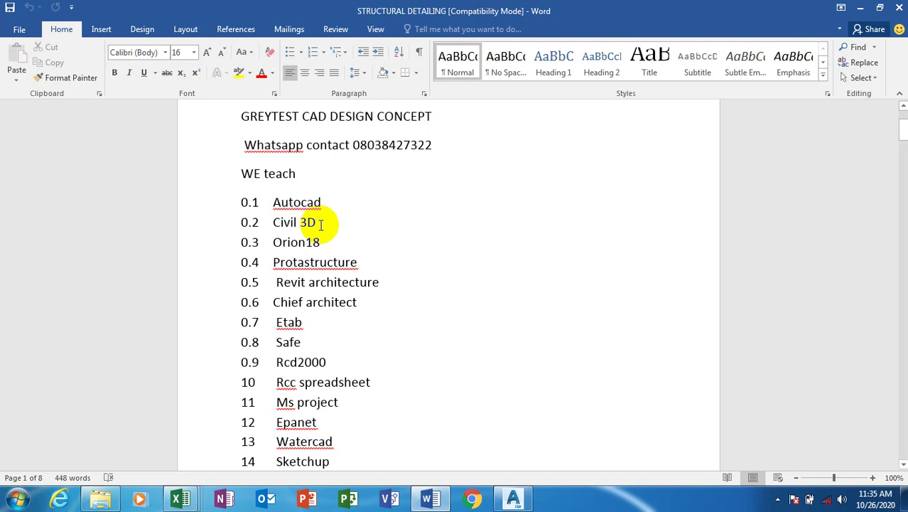
scroll(345, 248, up, 1)
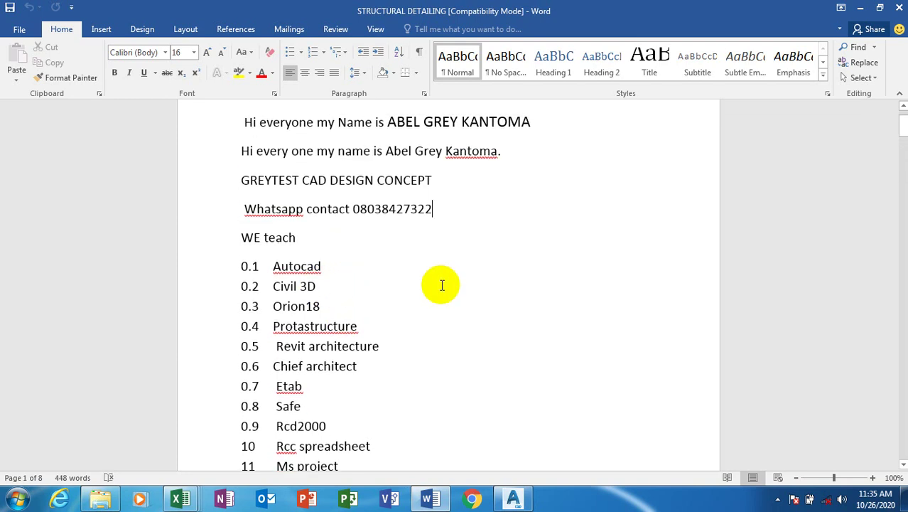
scroll(442, 284, down, 1)
mouse_move(512, 499)
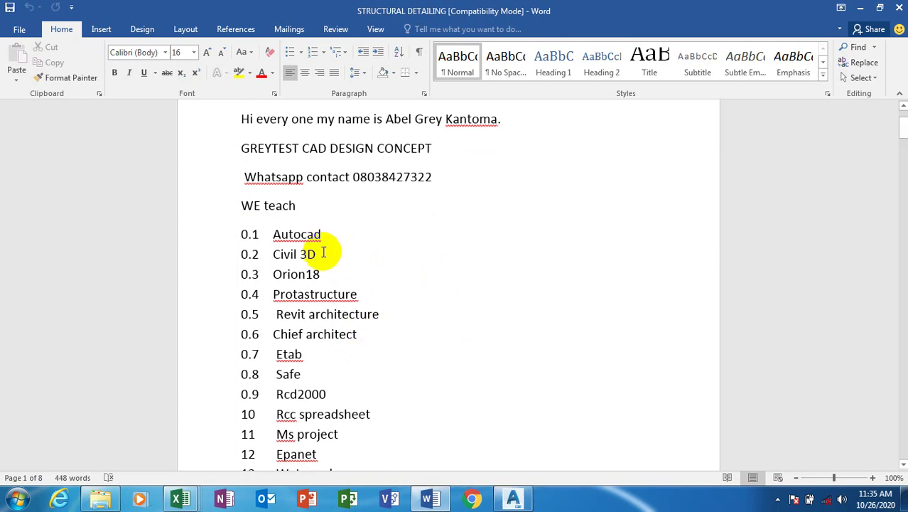
click(321, 250)
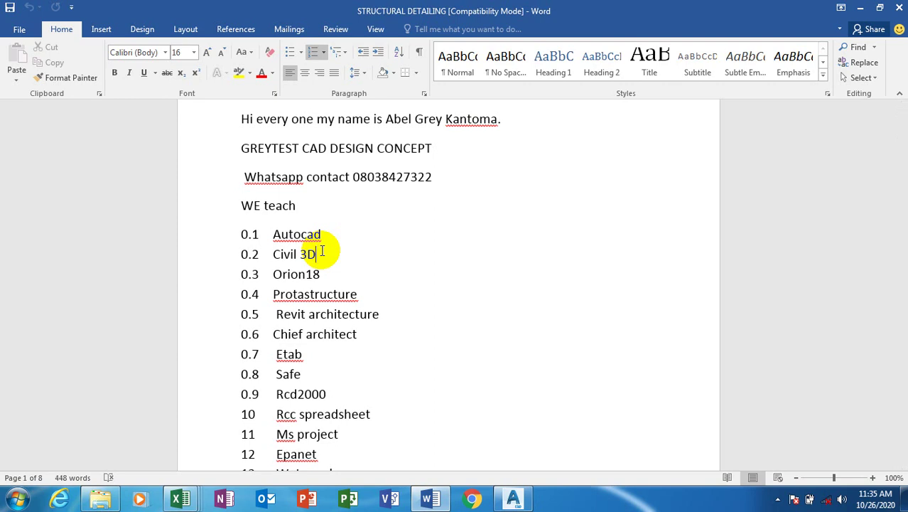
scroll(332, 260, down, 1)
scroll(345, 274, down, 3)
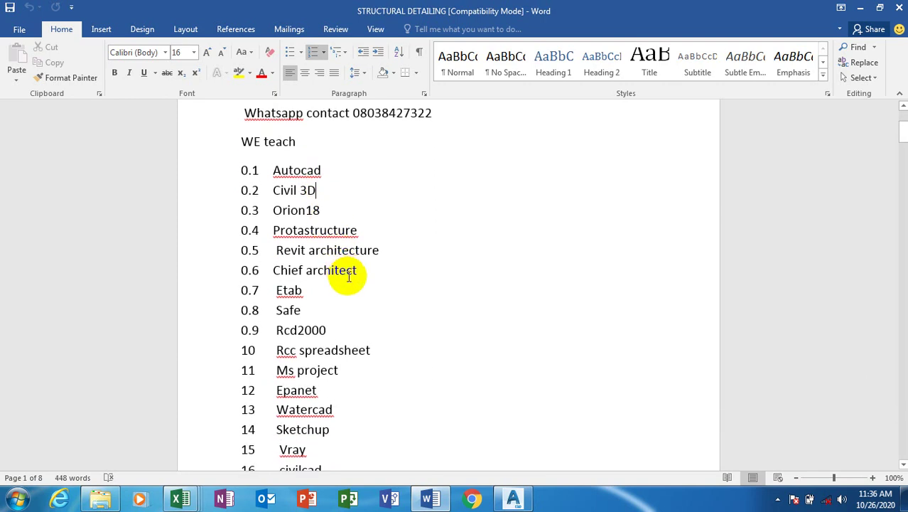
scroll(348, 278, up, 3)
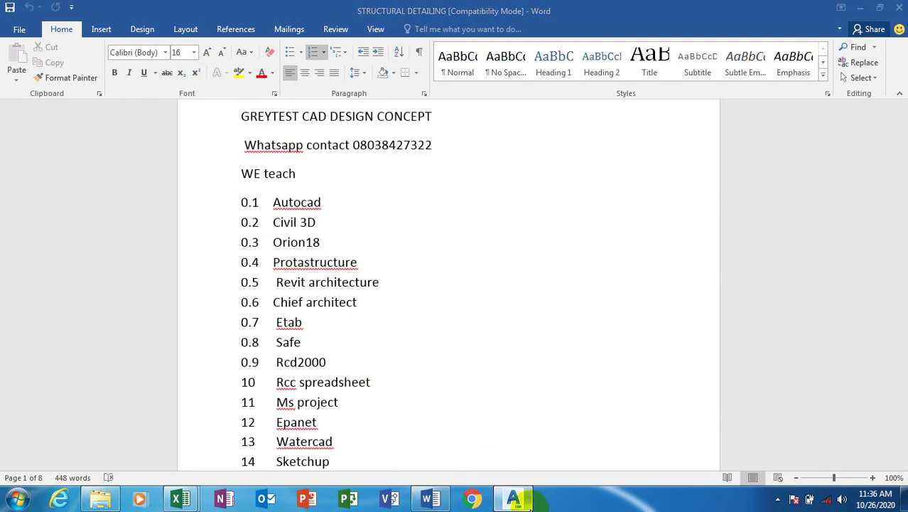
Switch to AutoCAD Civil 3D 2018 and view the available workspaces
click(517, 500)
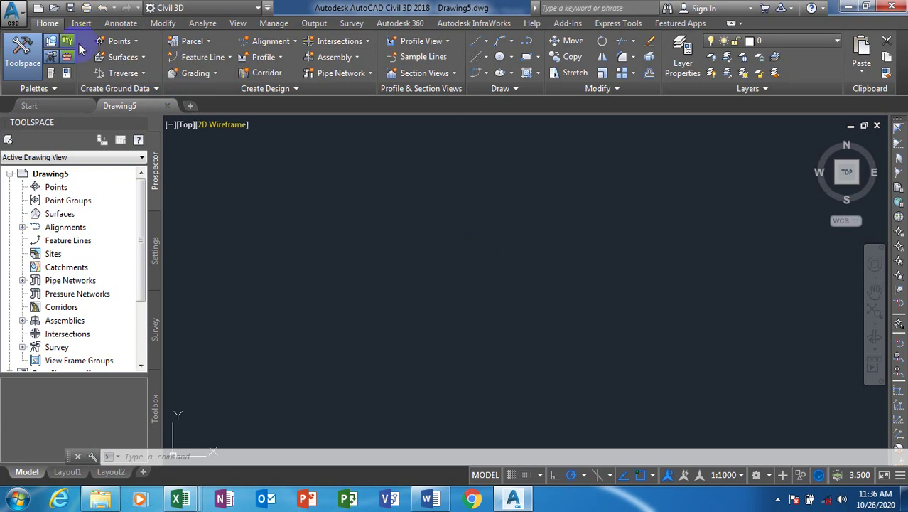
click(258, 8)
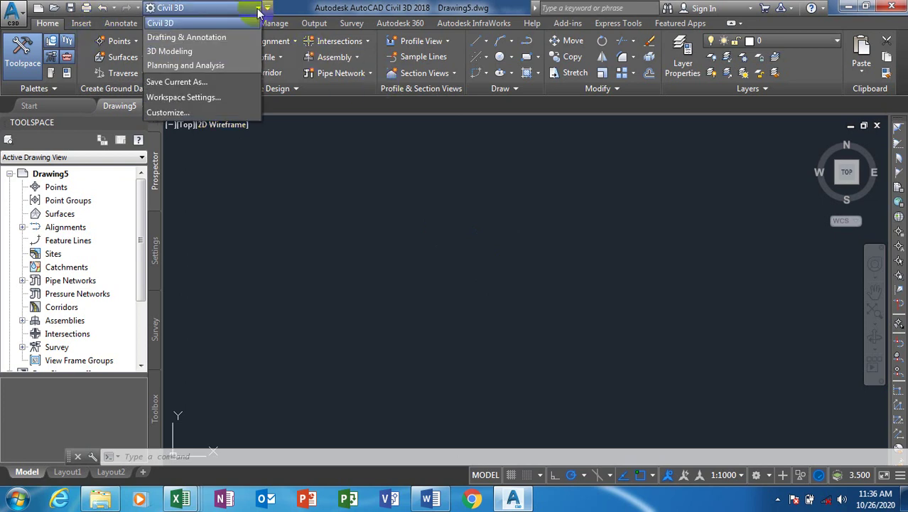
click(258, 9)
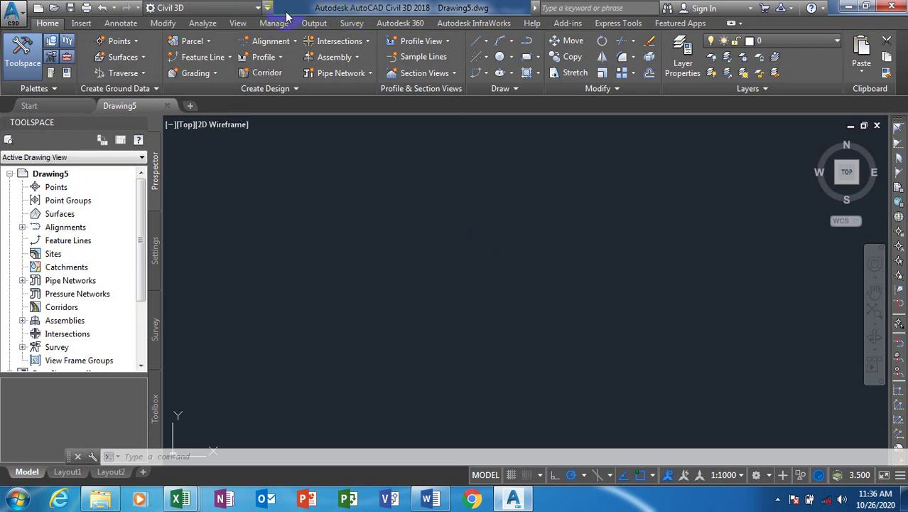
Change the workspace to Drafting & Annotation, look at its tools, and return to the Civil 3D workspace
click(250, 9)
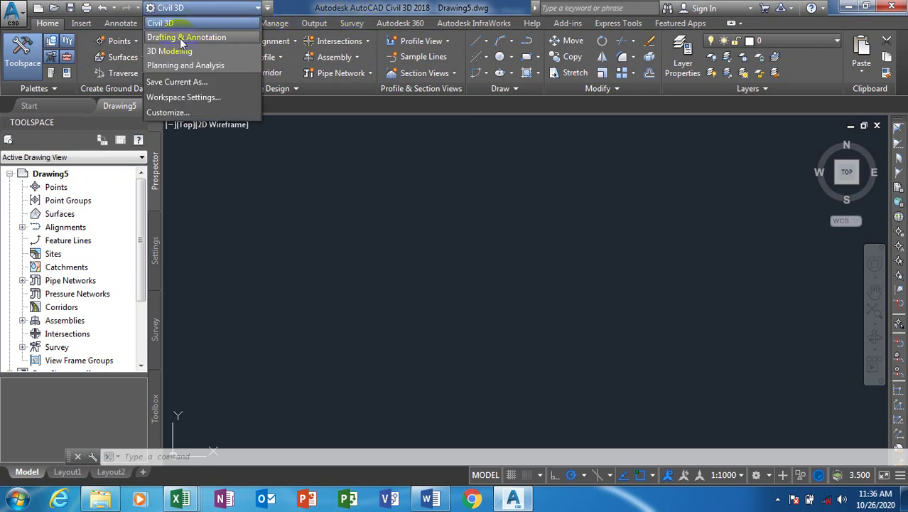
click(238, 37)
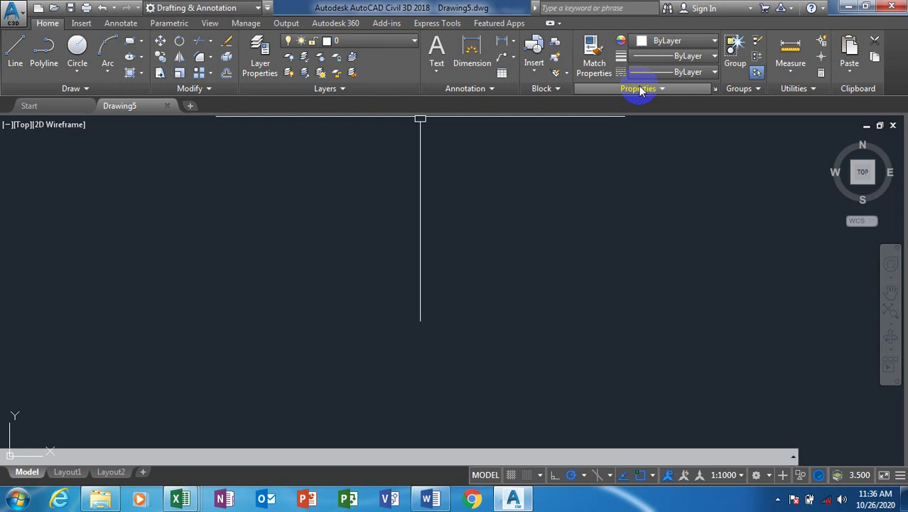
click(203, 8)
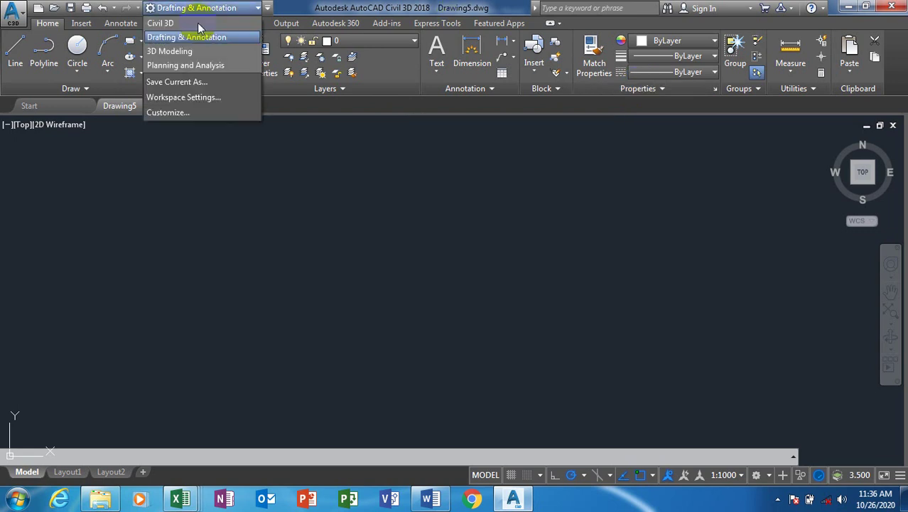
click(188, 23)
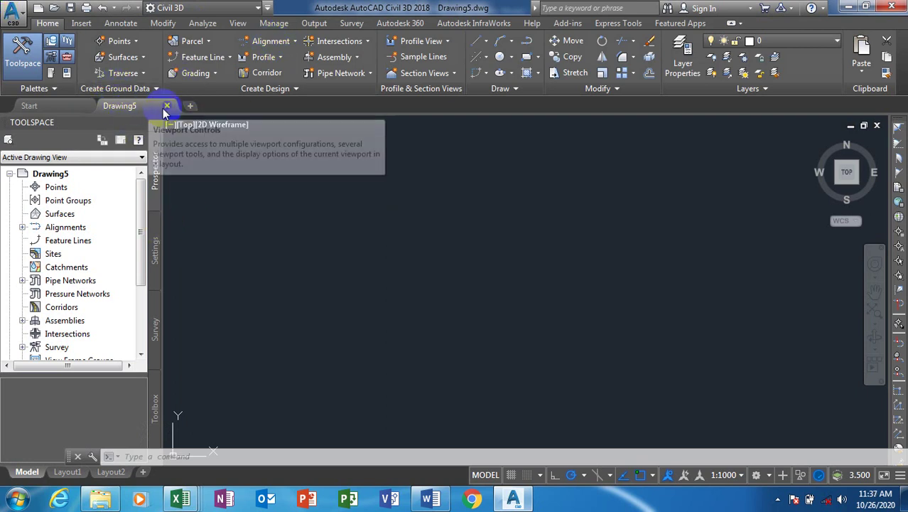
click(247, 187)
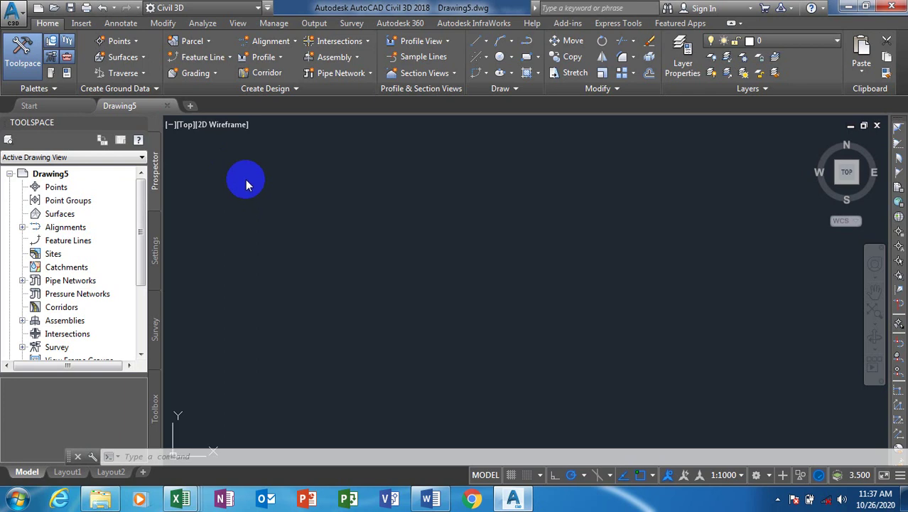
Save the drawing under the file name "kabala canal" in the My Documents folder
click(20, 20)
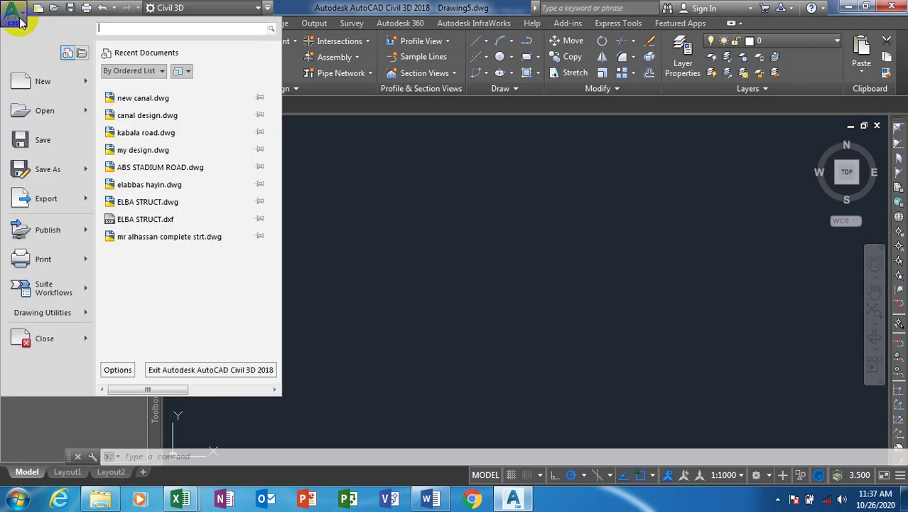
click(49, 174)
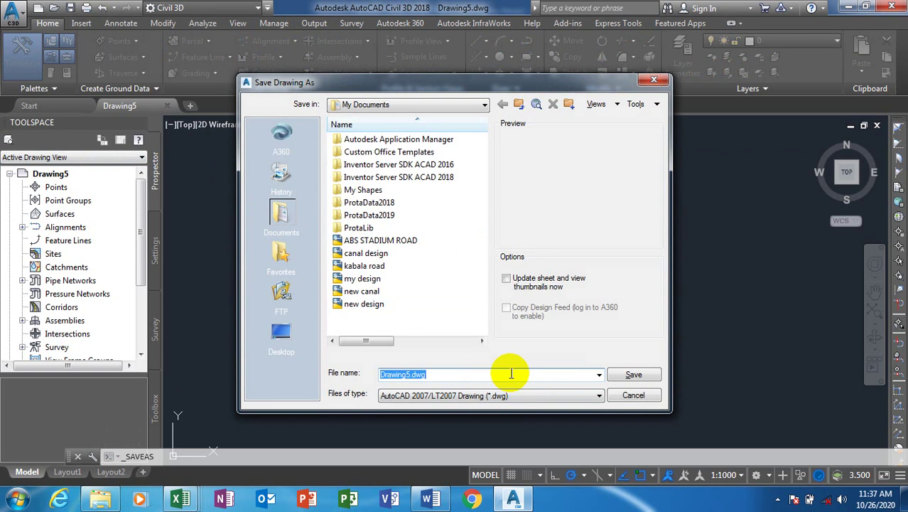
text(kwq)
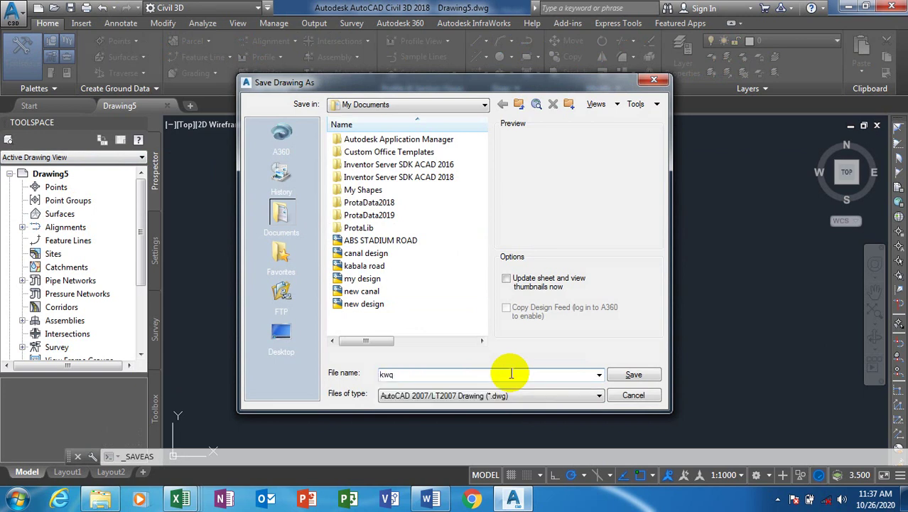
key(BackSpace)
key(BackSpace)
text(a)
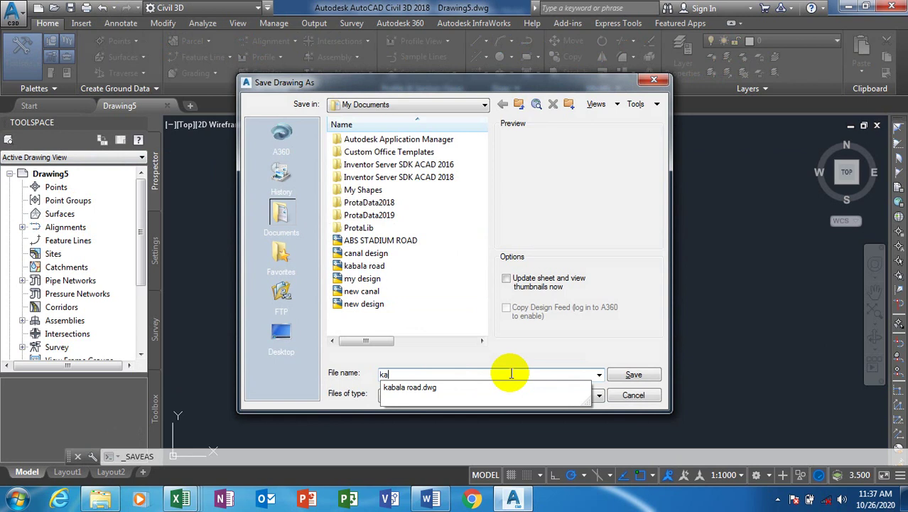
text(l)
key(BackSpace)
key(BackSpace)
key(BackSpace)
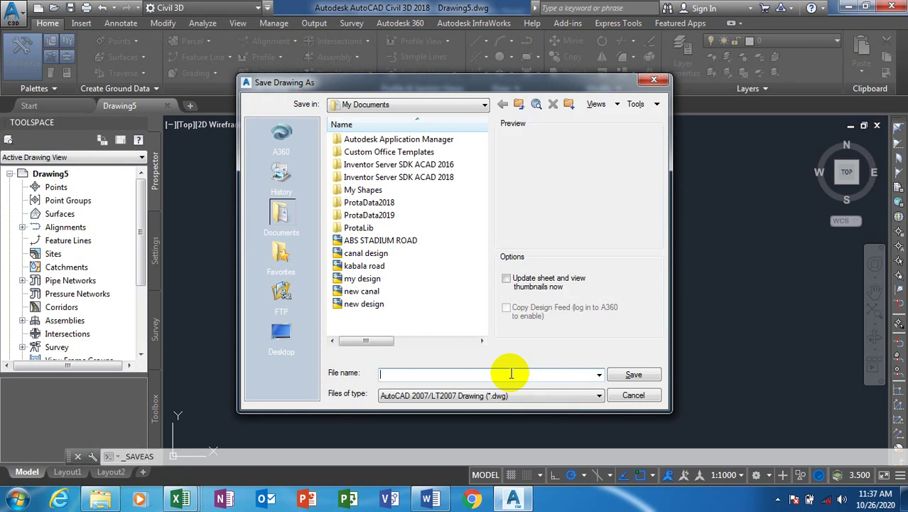
text(kabala)
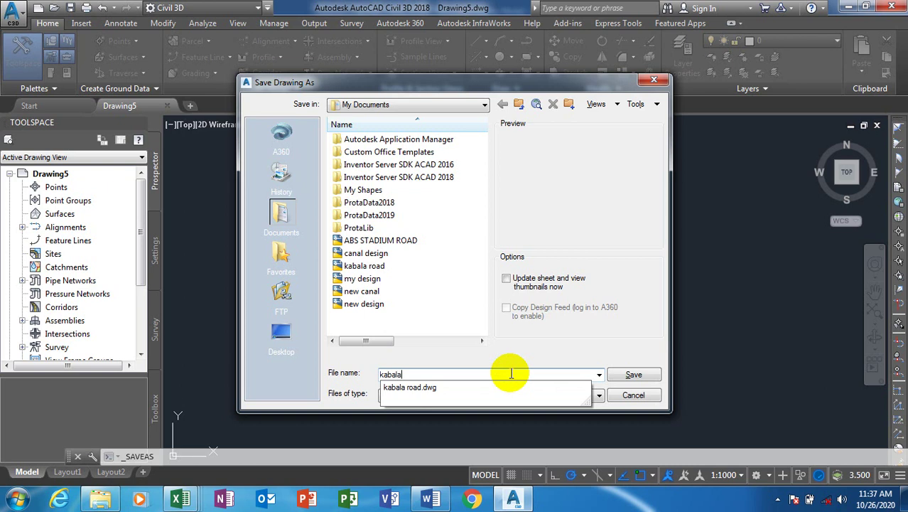
text( r)
key(BackSpace)
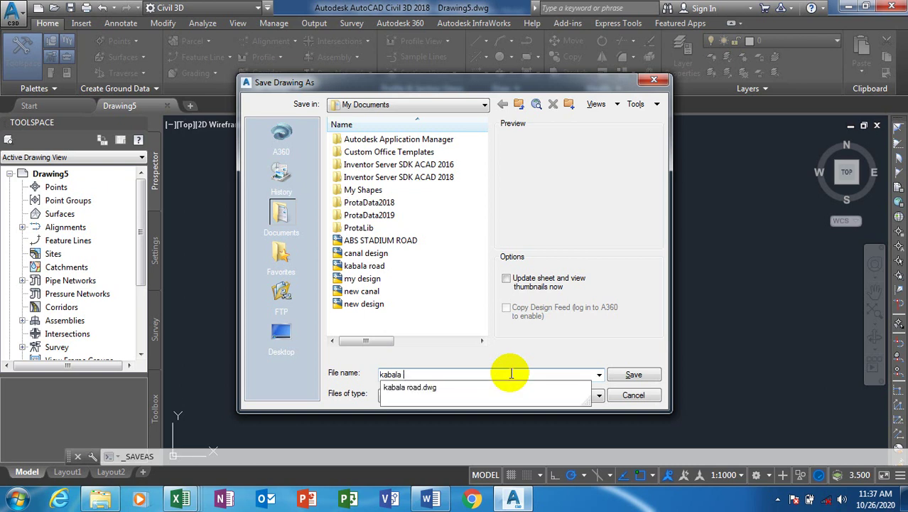
text(canal)
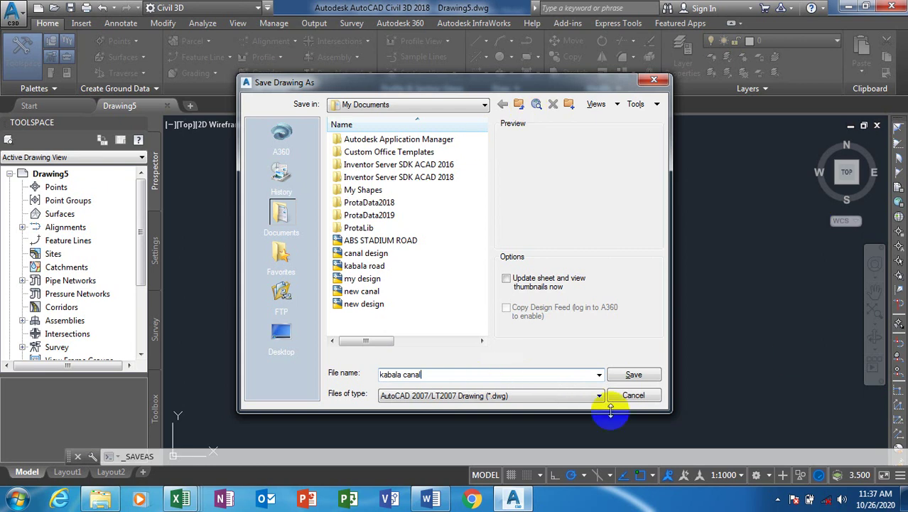
click(648, 380)
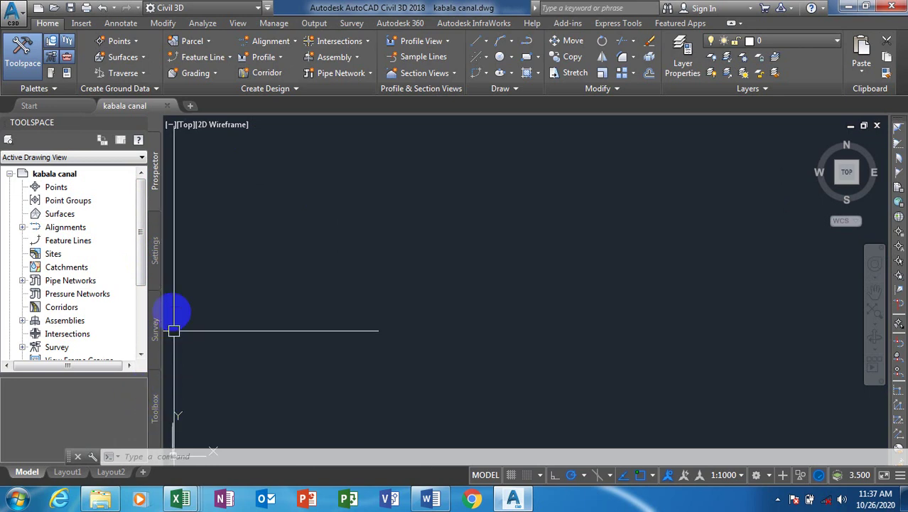
Edit the drawing settings of kabala canal and set the zone's coordinate system category to Nigeria
click(156, 245)
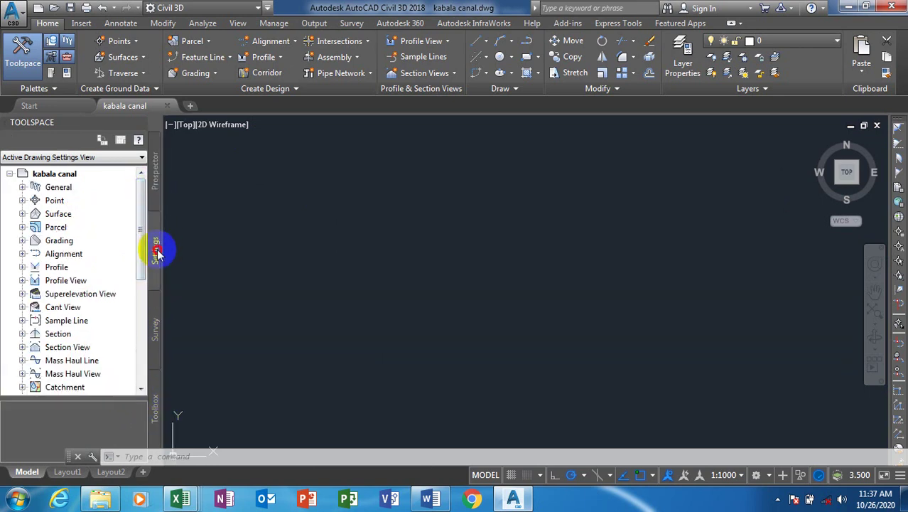
click(64, 177)
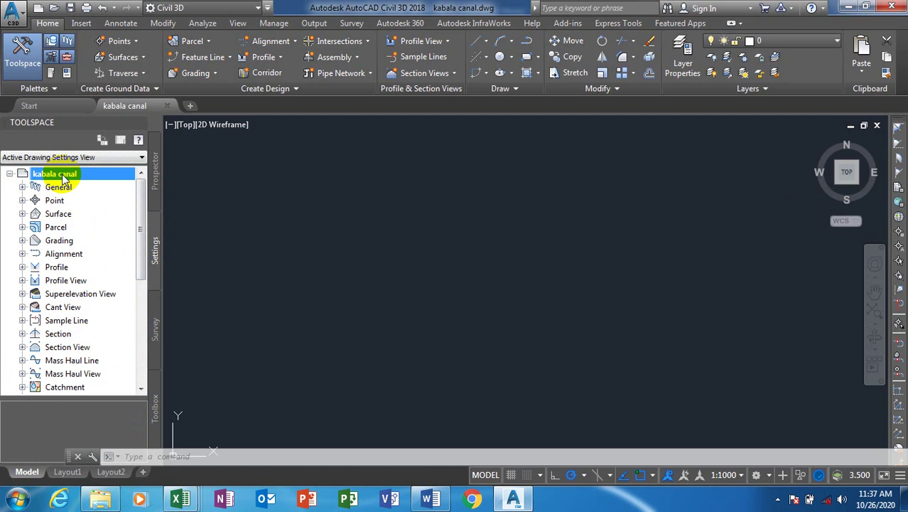
right_click(64, 177)
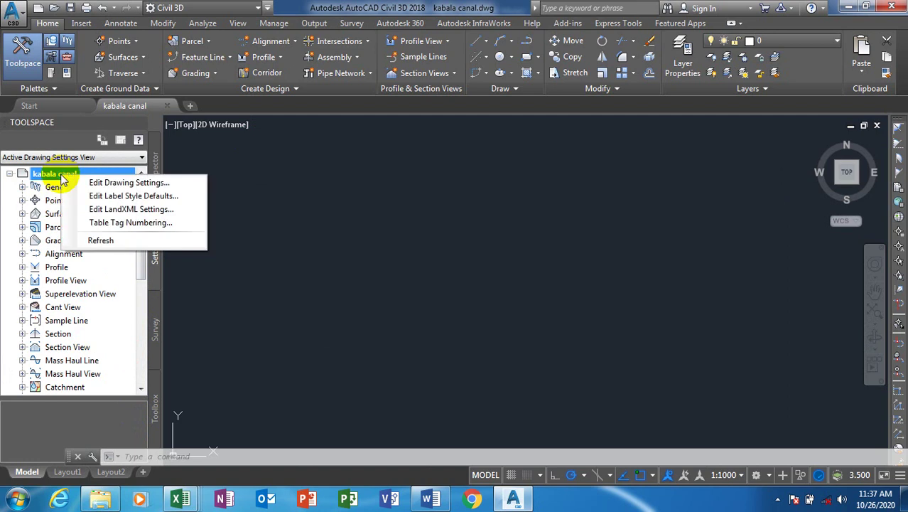
click(112, 183)
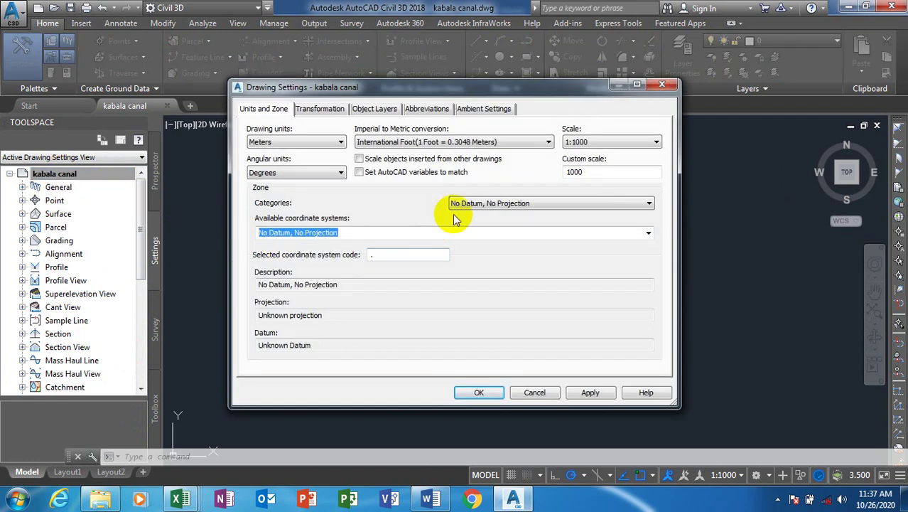
click(510, 205)
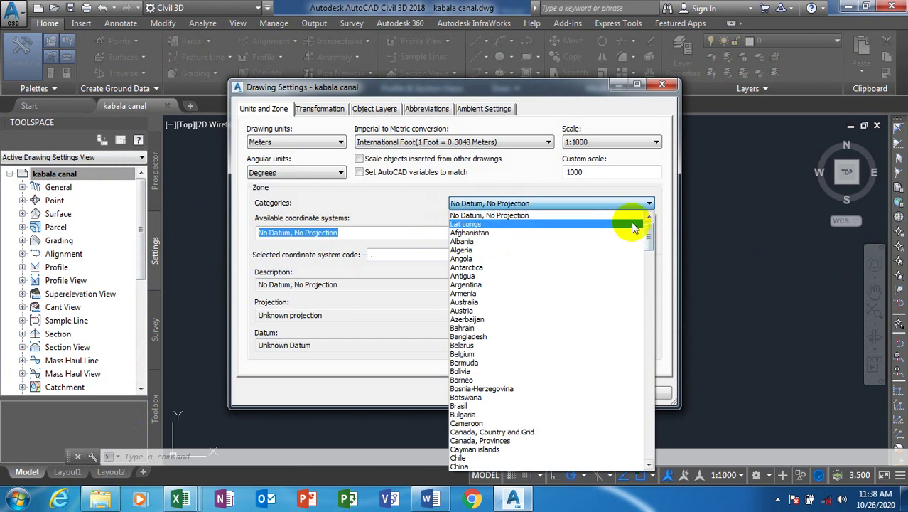
drag(651, 242, 655, 343)
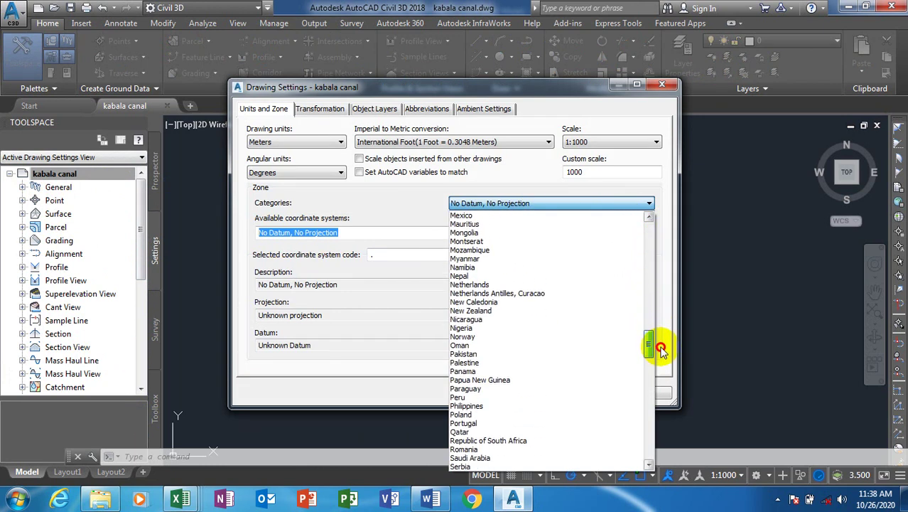
click(471, 329)
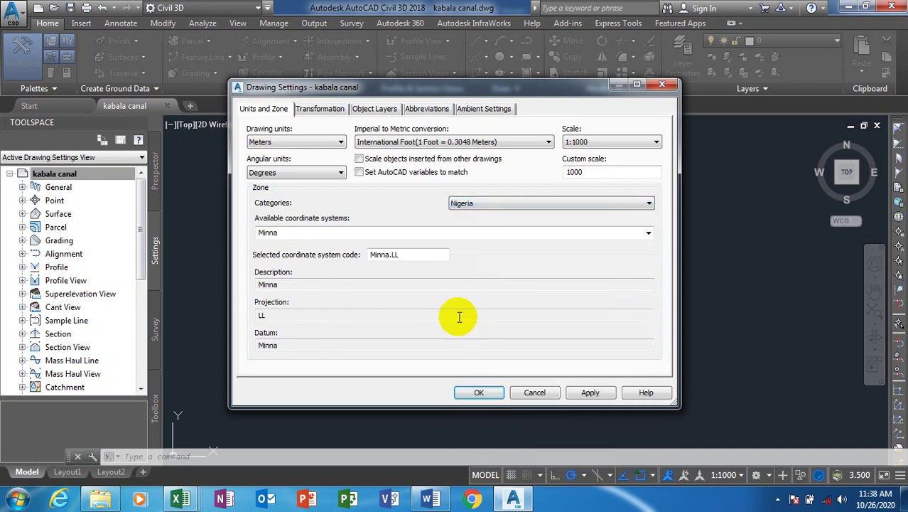
Select Minna as the coordinate system, keep meters, the International Foot conversion and the 1:1000 scale, and apply the drawing settings
click(647, 234)
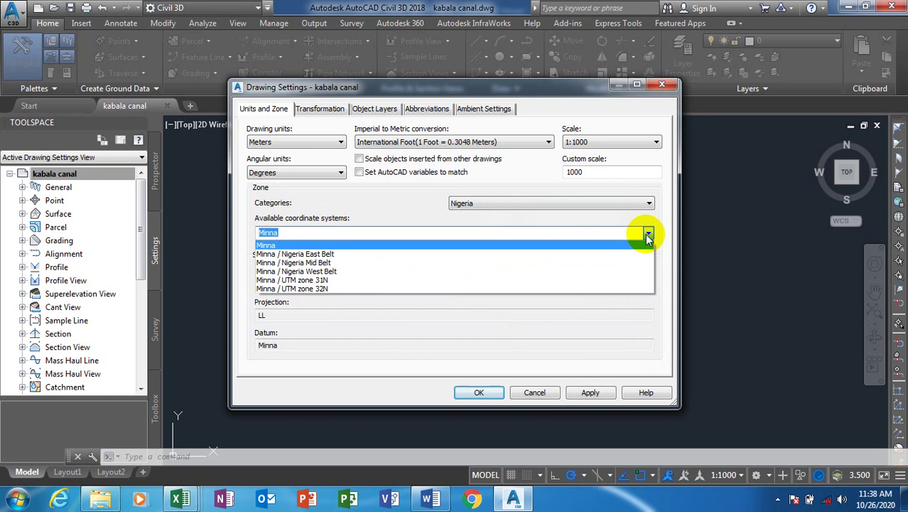
click(513, 245)
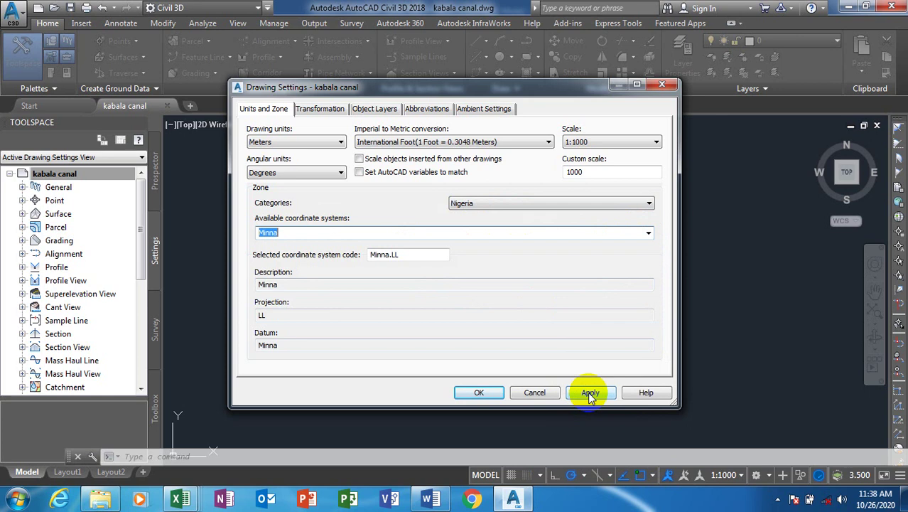
click(327, 143)
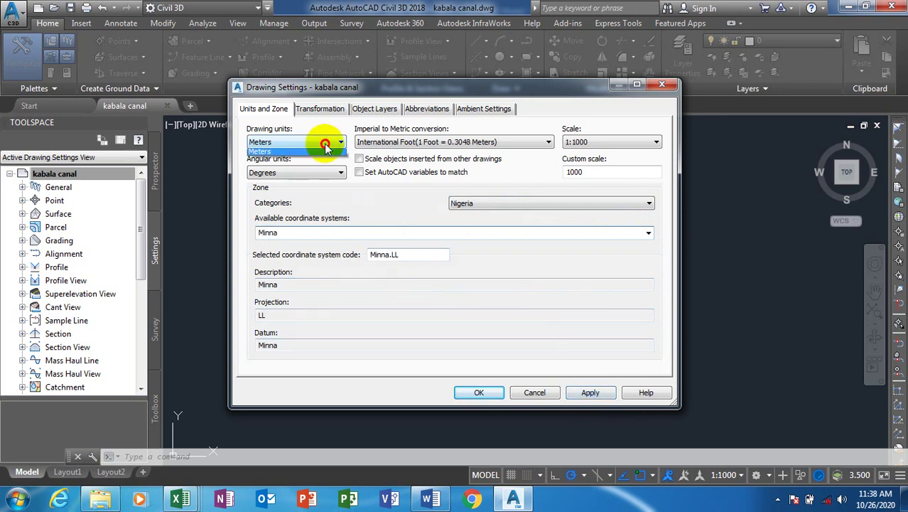
click(323, 162)
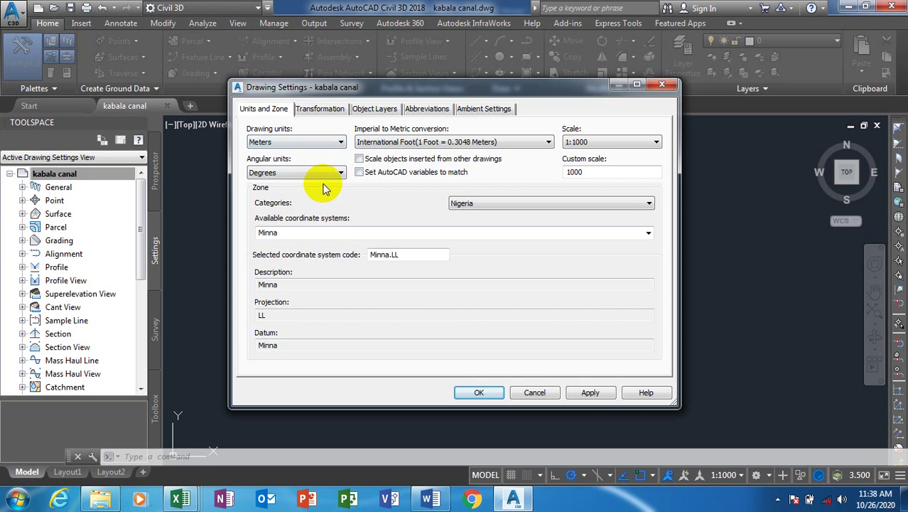
click(614, 143)
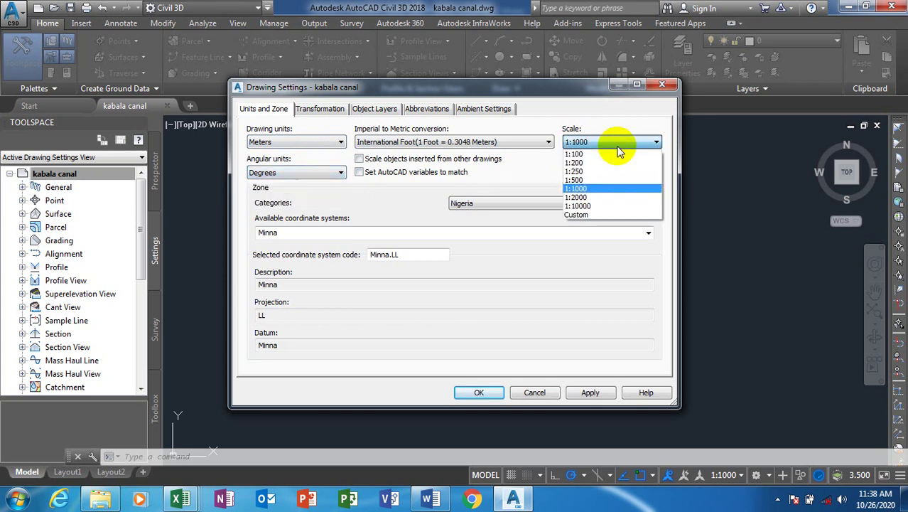
click(618, 147)
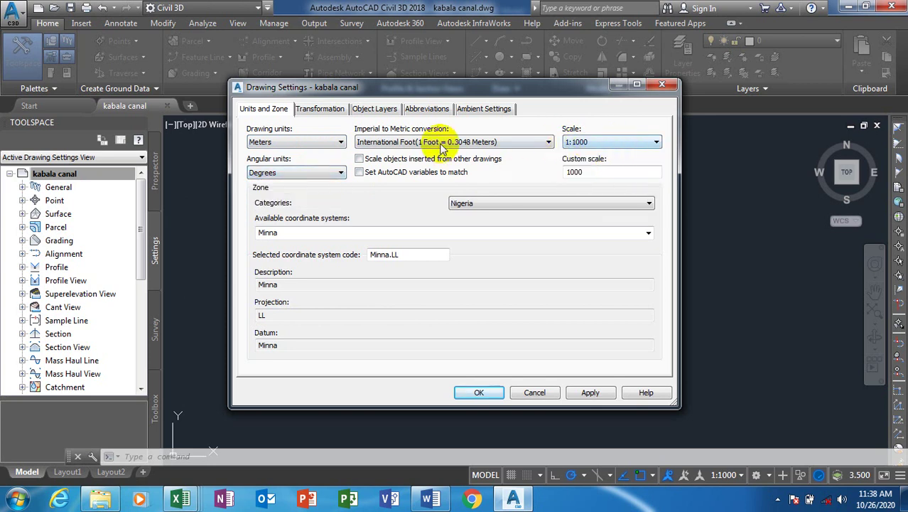
click(477, 143)
click(469, 149)
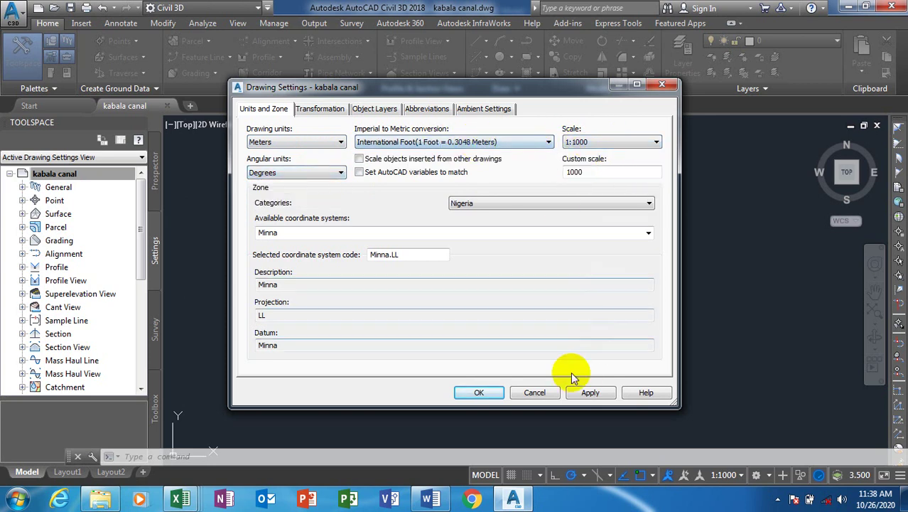
click(600, 395)
click(478, 393)
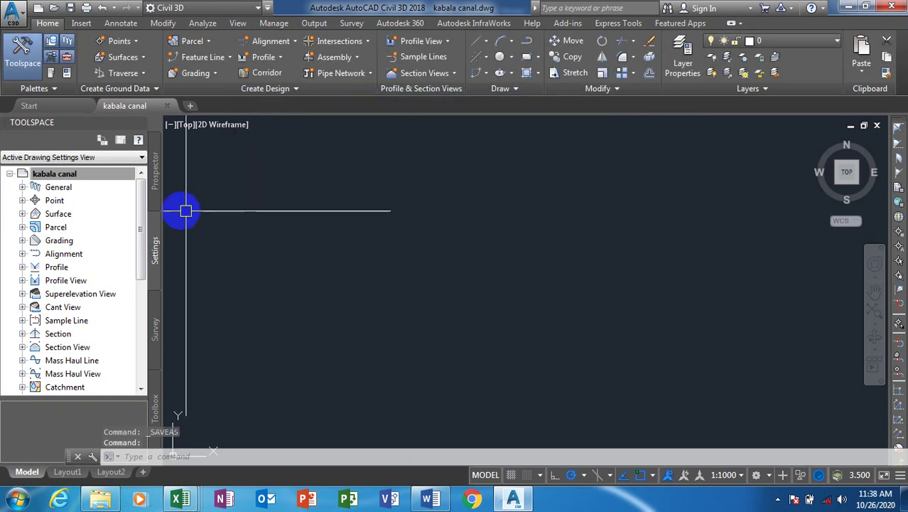
Open the point creation tools for the drawing's Points collection in Prospector and start importing points
click(155, 190)
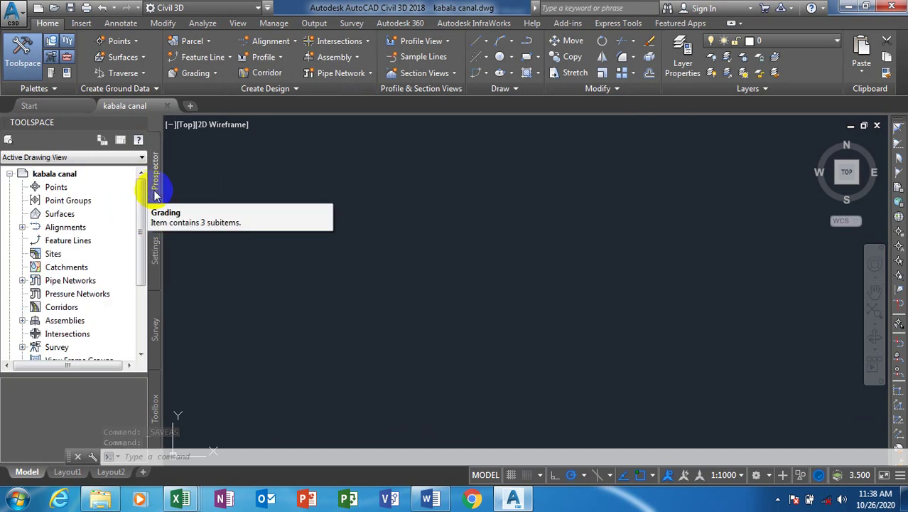
click(57, 188)
right_click(59, 191)
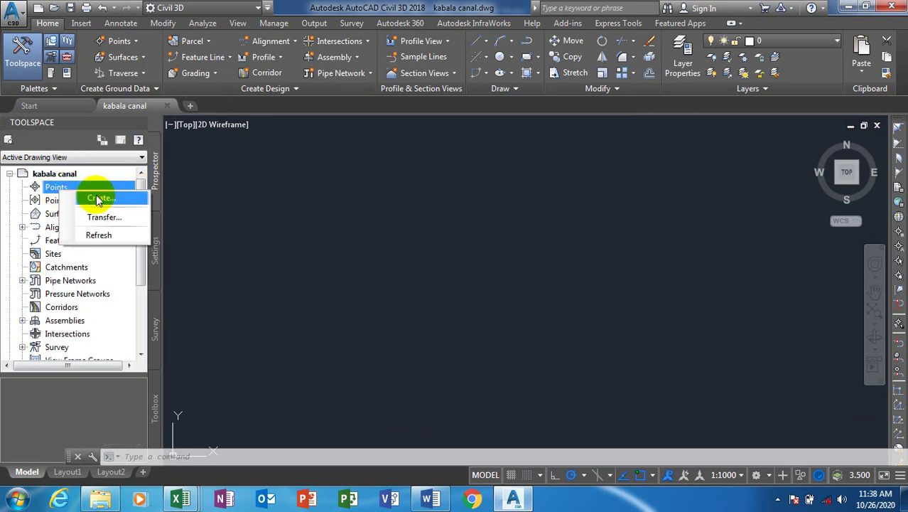
click(84, 198)
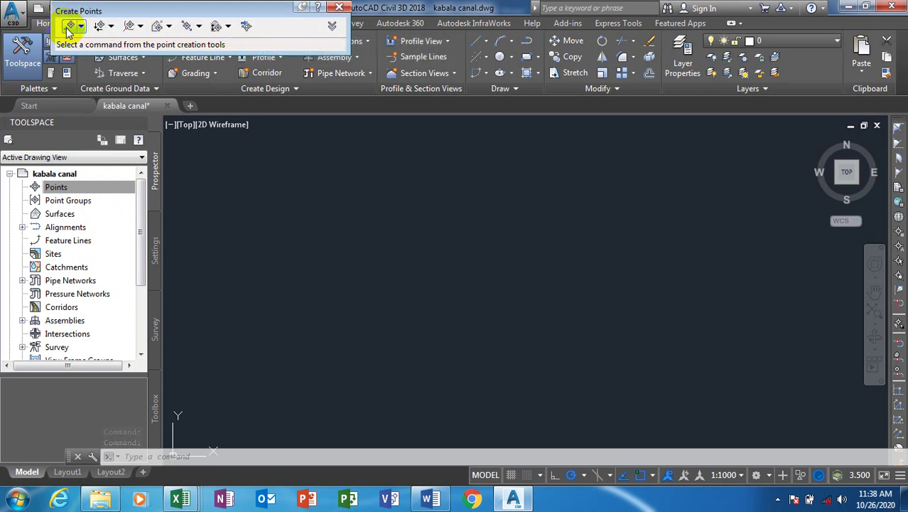
click(246, 28)
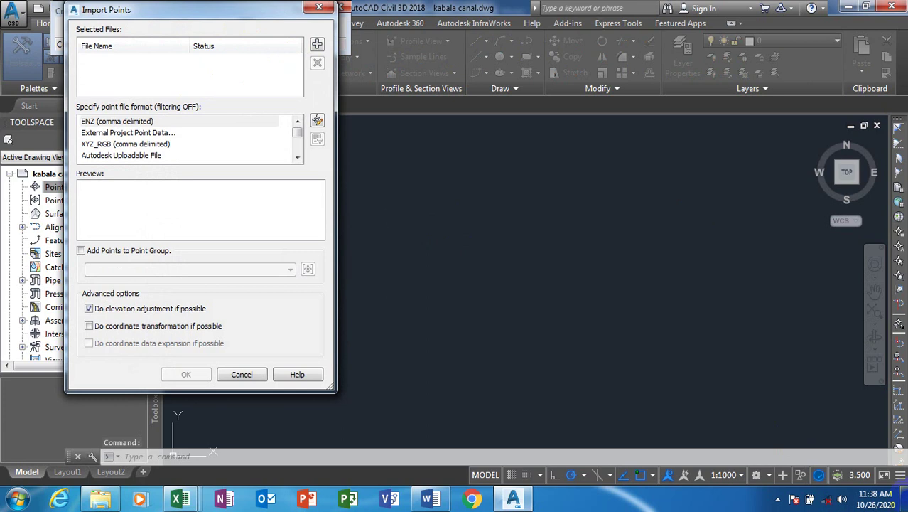
Switch to the desktop, search the computer for "edited", and open the edited survey data folder
click(906, 501)
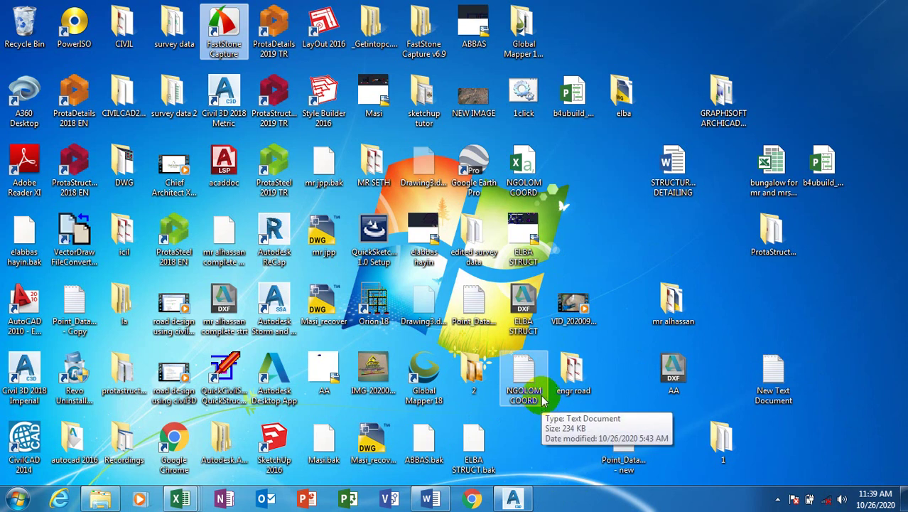
click(623, 447)
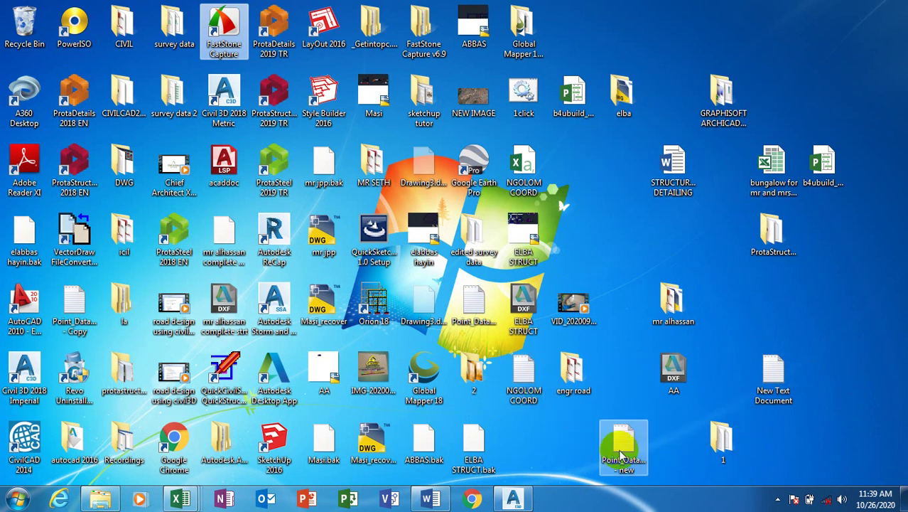
click(384, 101)
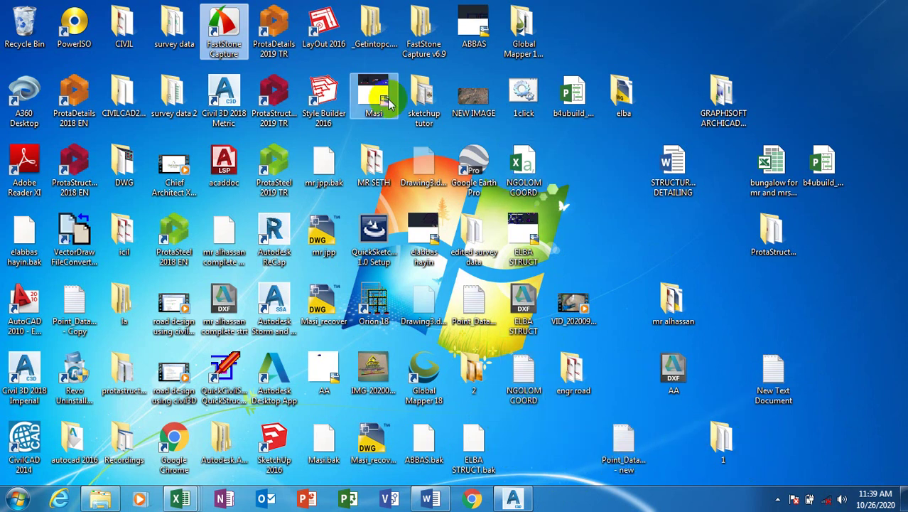
click(17, 499)
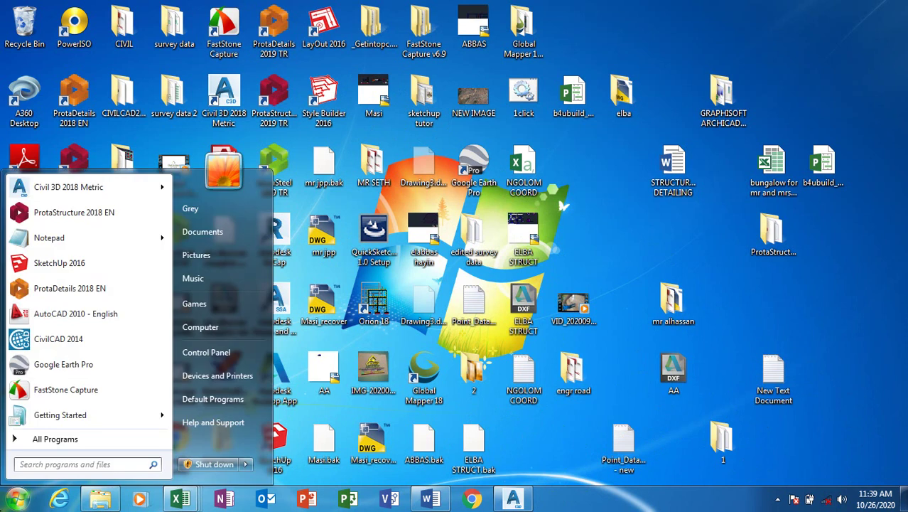
text(d)
key(BackSpace)
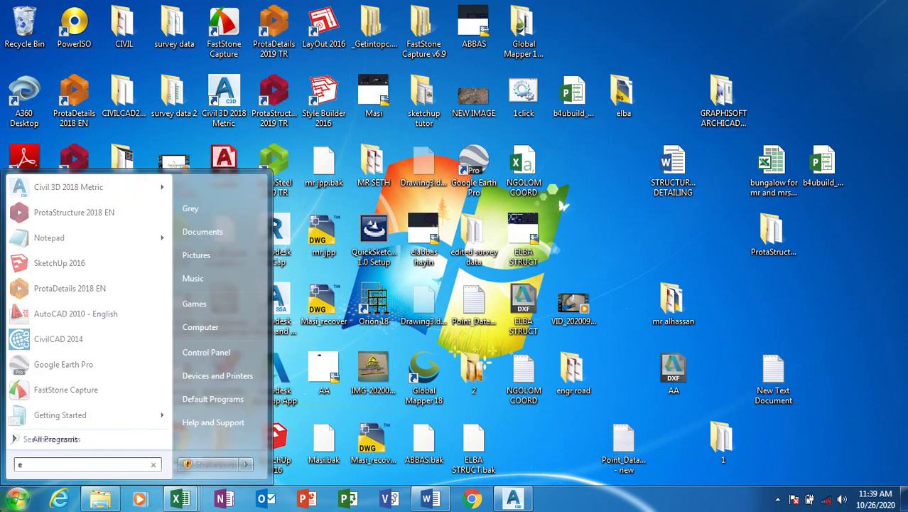
text(edi)
text(te)
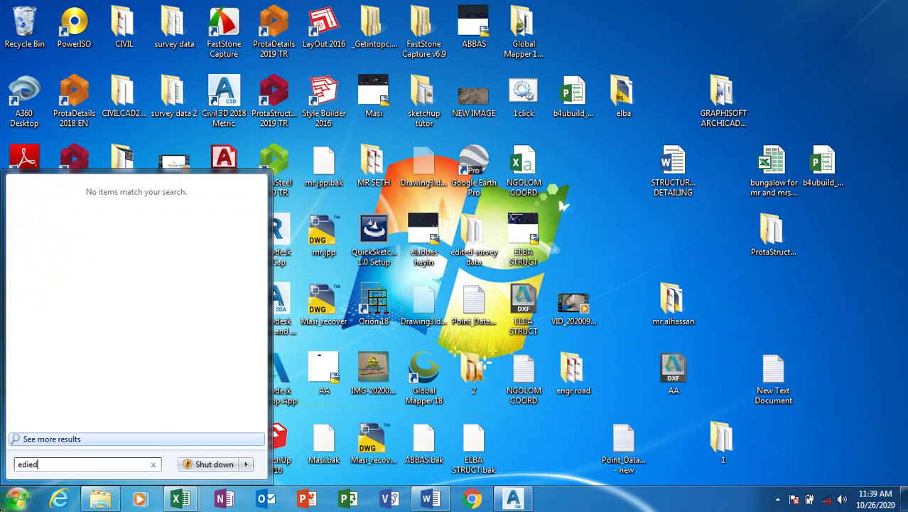
key(BackSpace)
key(BackSpace)
text(ted)
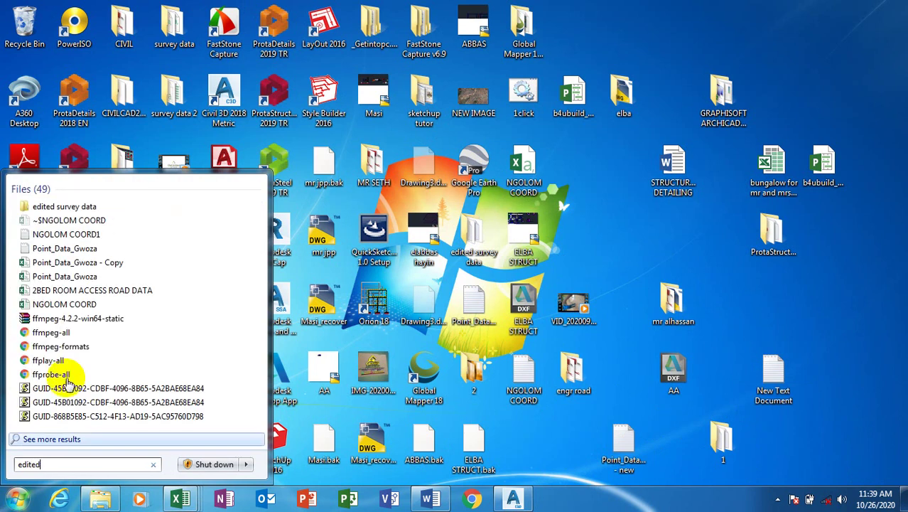
click(107, 206)
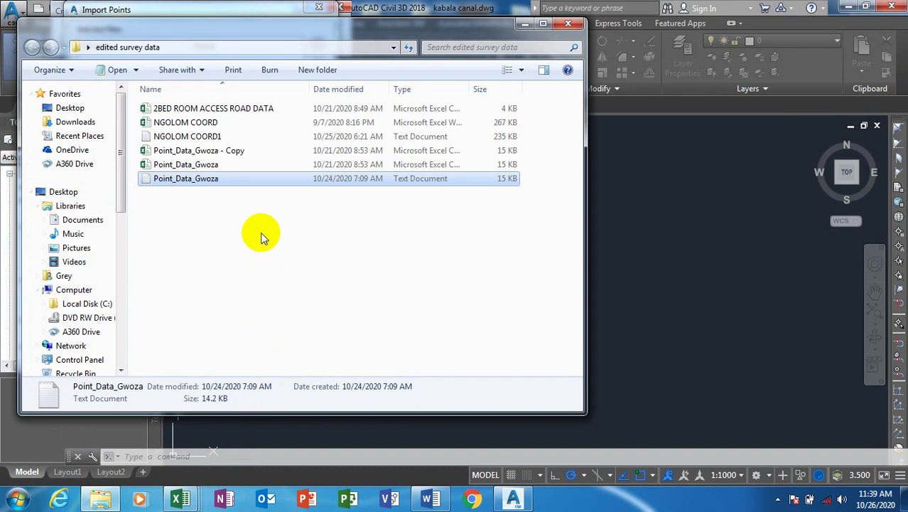
Look through the road, NGOLOM COORD and NGOLOM COORD1 files in the edited survey data folder, and close the folder
click(190, 110)
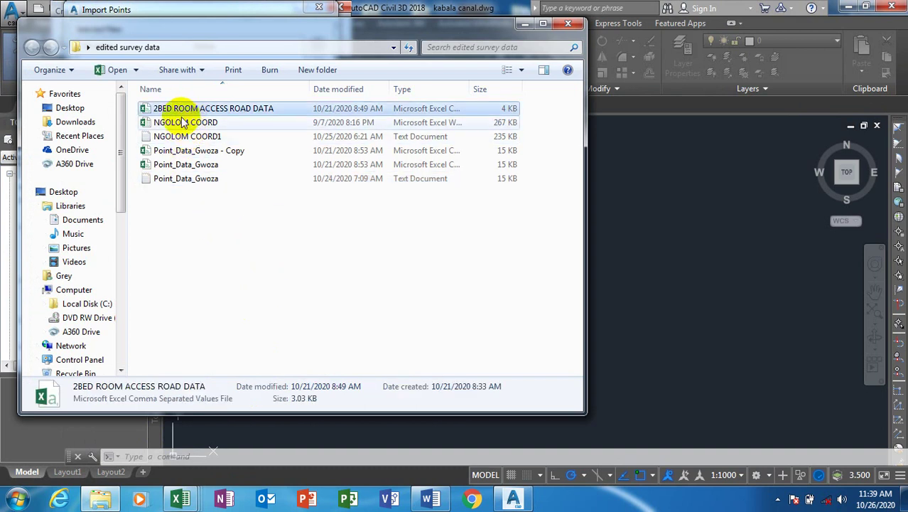
click(180, 122)
click(186, 108)
click(182, 123)
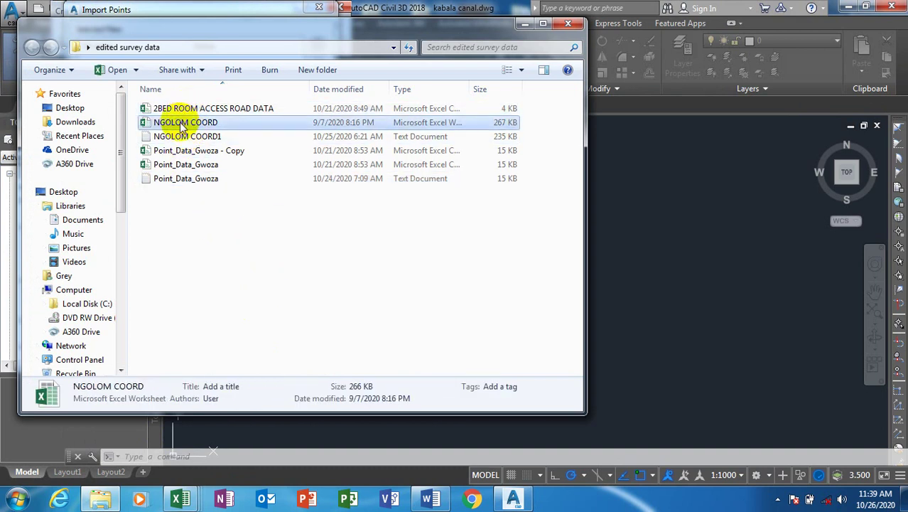
click(169, 137)
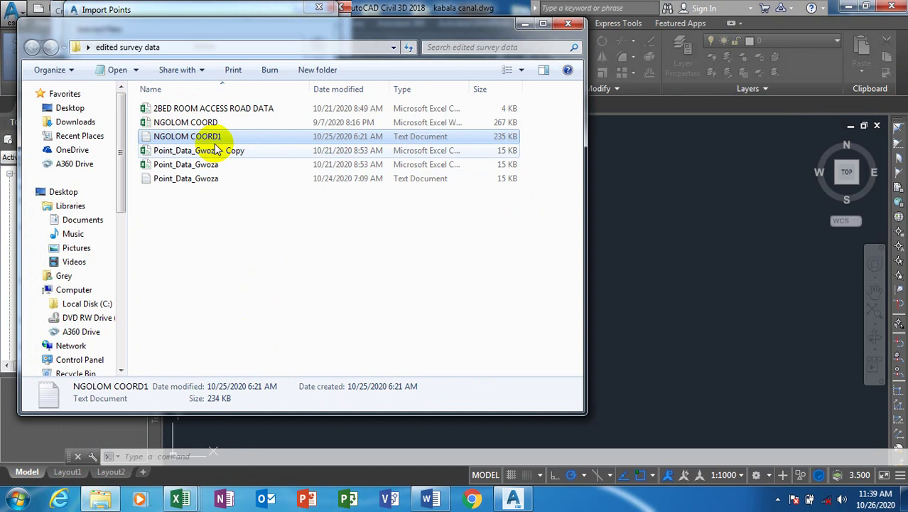
click(193, 125)
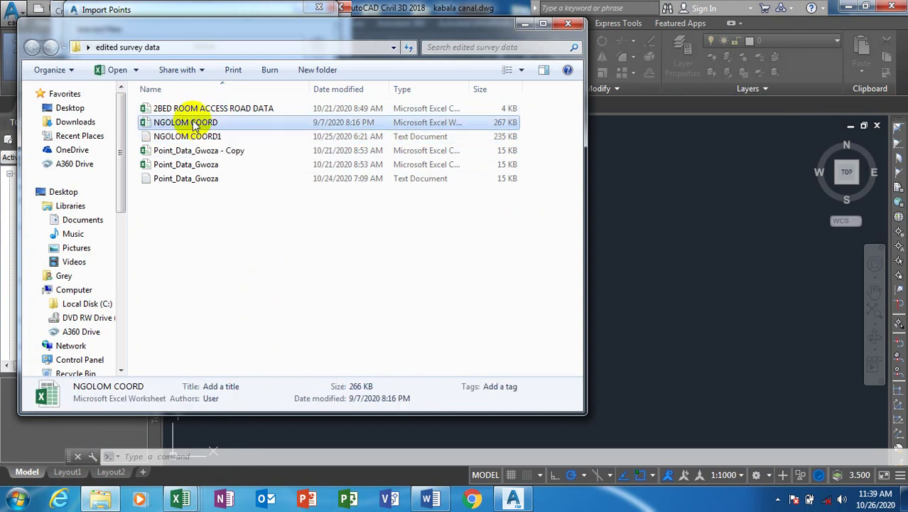
click(569, 24)
Switch to Excel and view the open 2BED ROOM ACCESS ROAD DATA, NGOLOM COORD and Point_Data_Gwoza workbooks
mouse_move(179, 499)
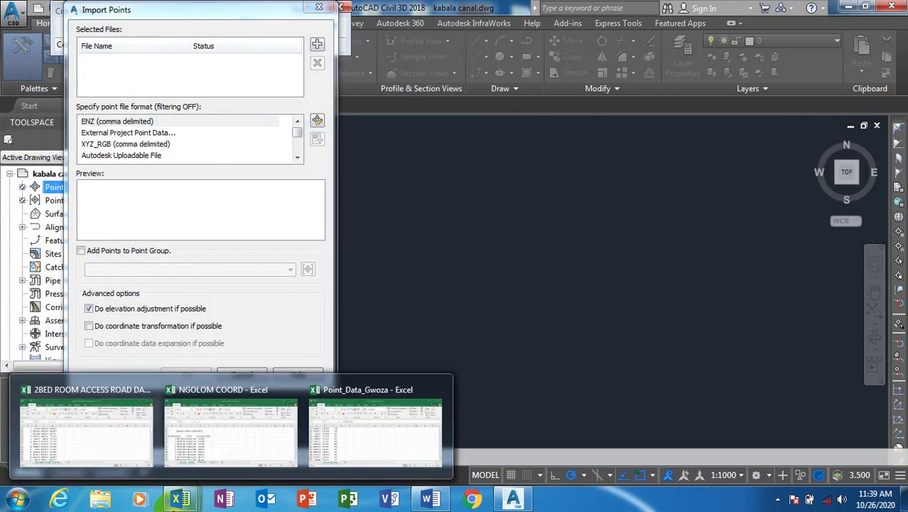
click(114, 439)
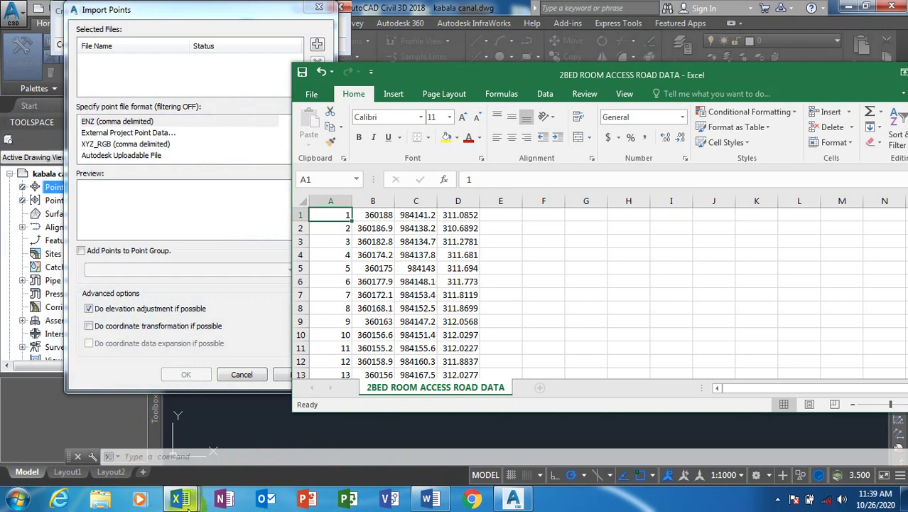
mouse_move(181, 500)
click(206, 430)
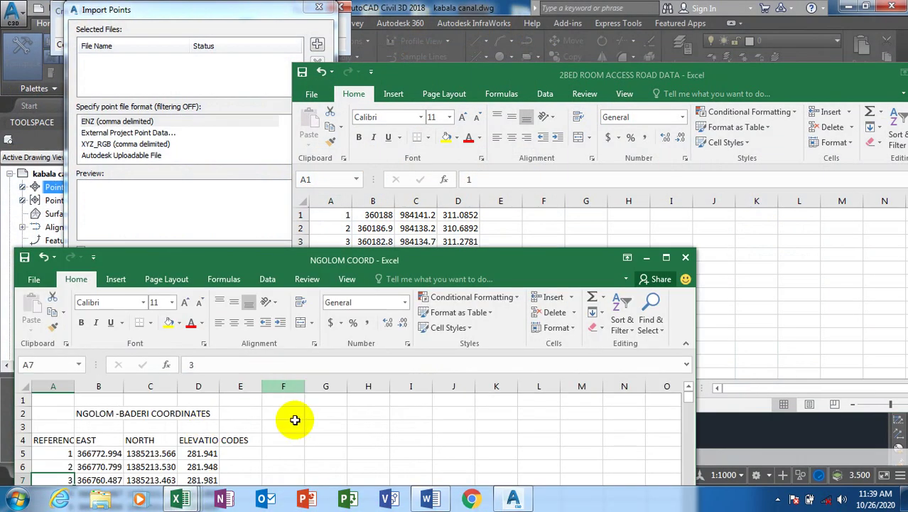
mouse_move(184, 500)
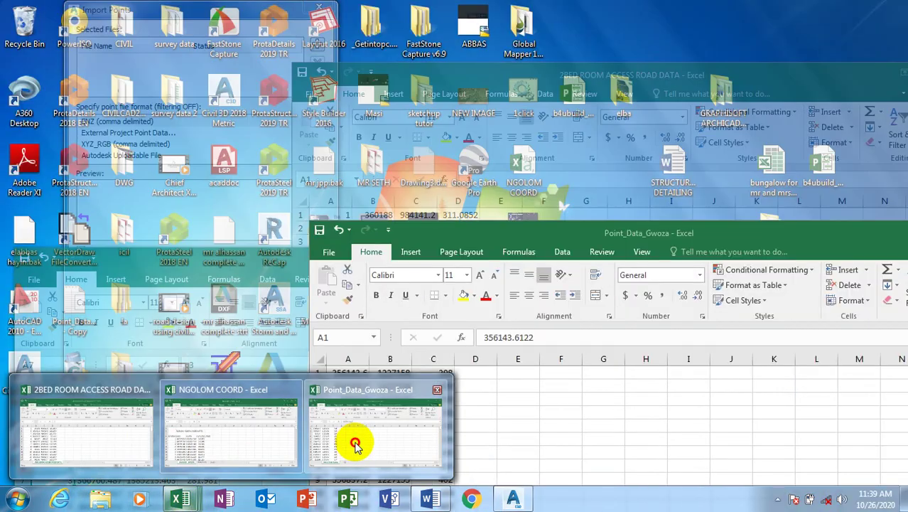
click(354, 442)
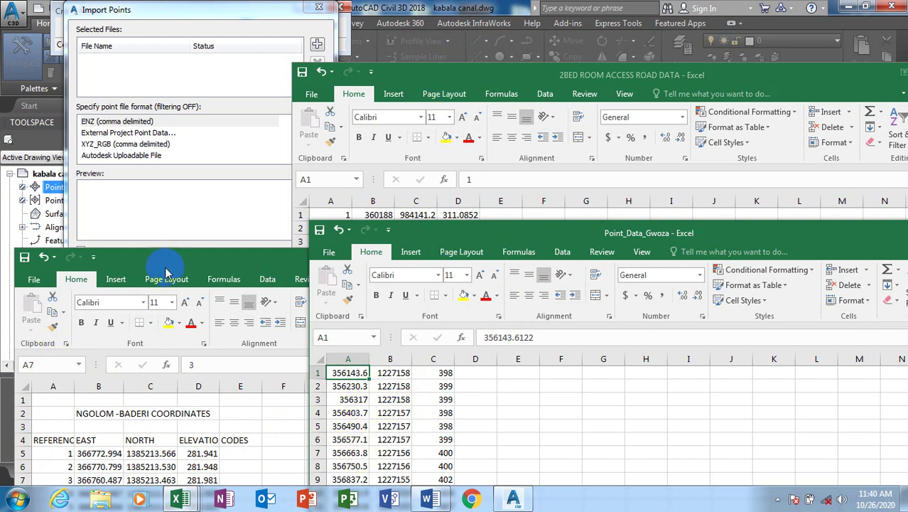
Bring the NGOLOM COORD workbook forward, examine its coordinate column layout, and close the workbook
click(208, 263)
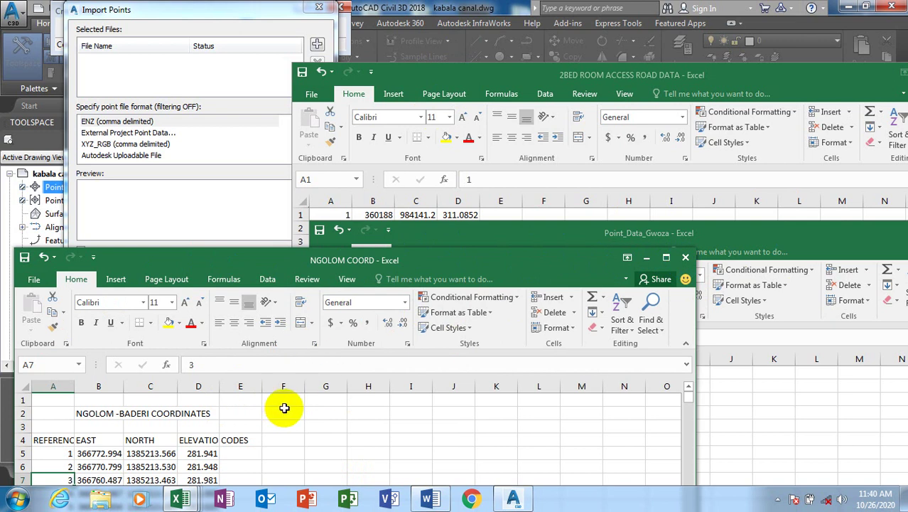
click(229, 264)
drag(229, 264, 289, 158)
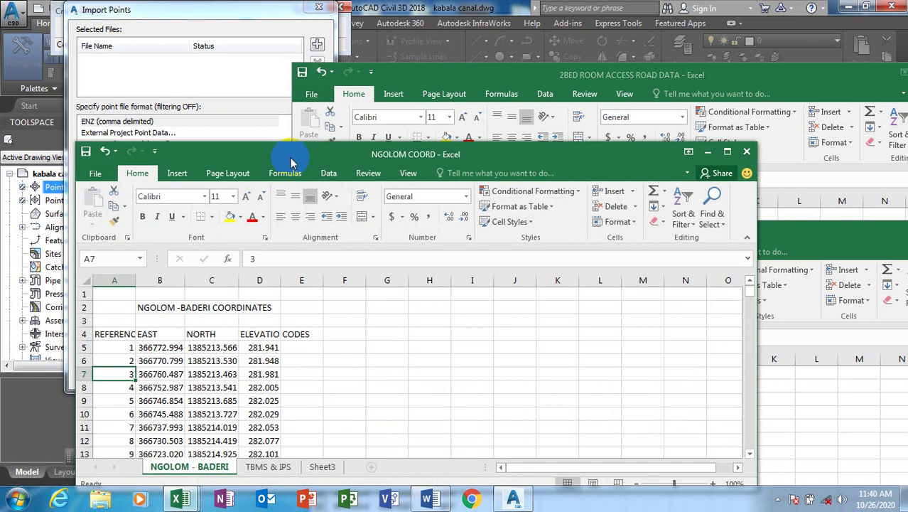
click(747, 152)
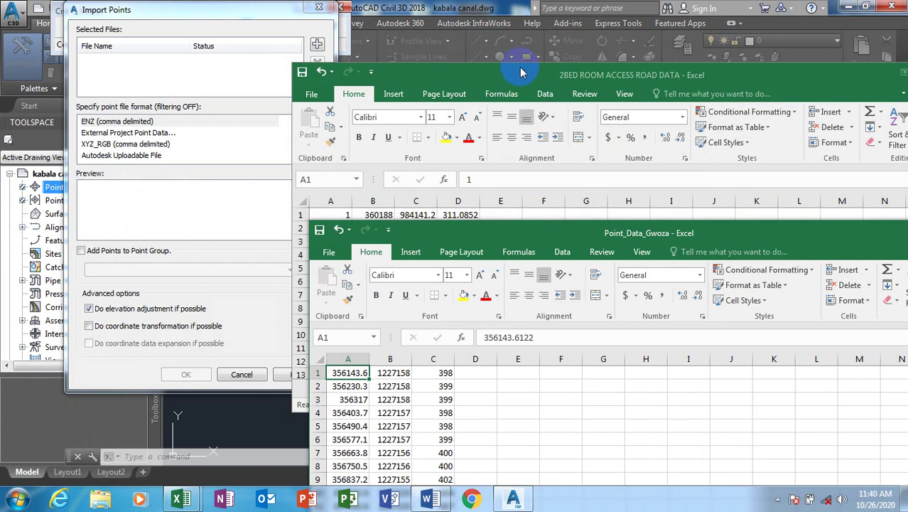
Bring the 2BED ROOM ACCESS ROAD DATA workbook forward, examine its point number and coordinate columns, and close it without saving
drag(521, 72, 353, 67)
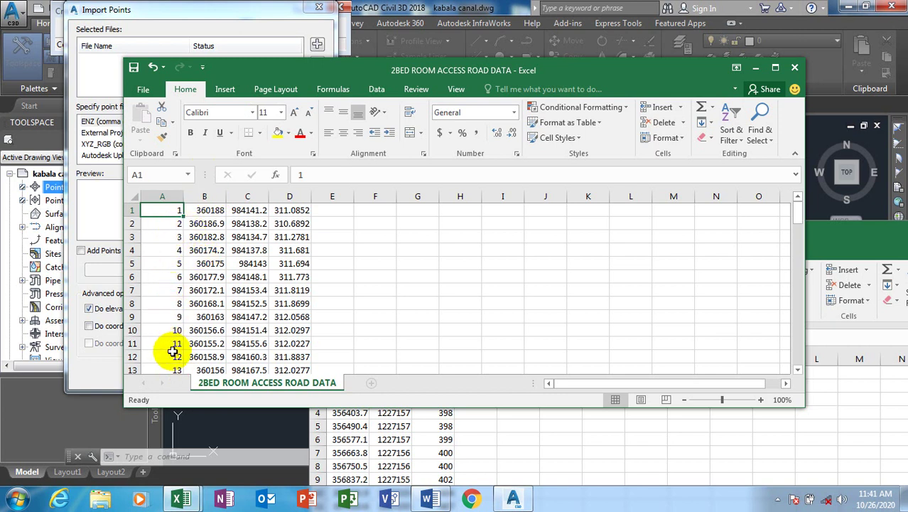
drag(668, 74, 579, 65)
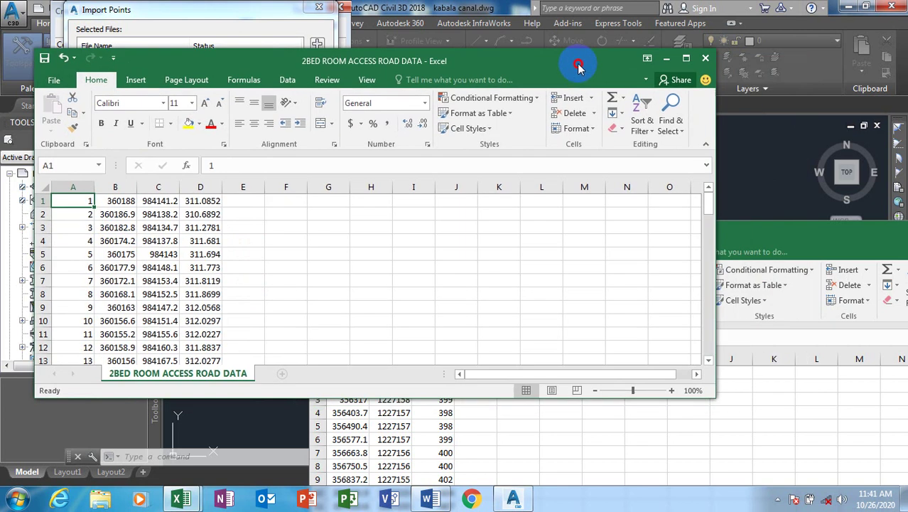
click(706, 59)
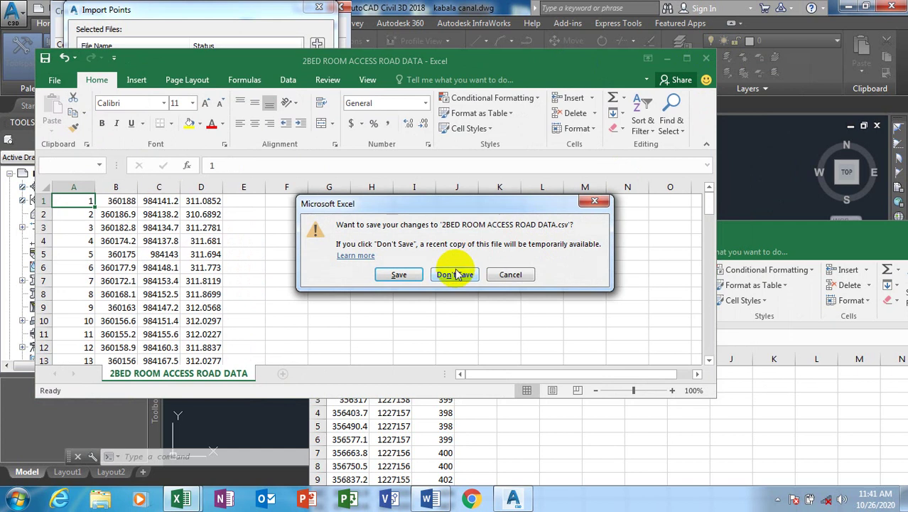
click(453, 279)
Bring the Point_Data_Gwoza workbook forward, examine its easting, northing and elevation columns, and maximize its window
drag(582, 234, 407, 72)
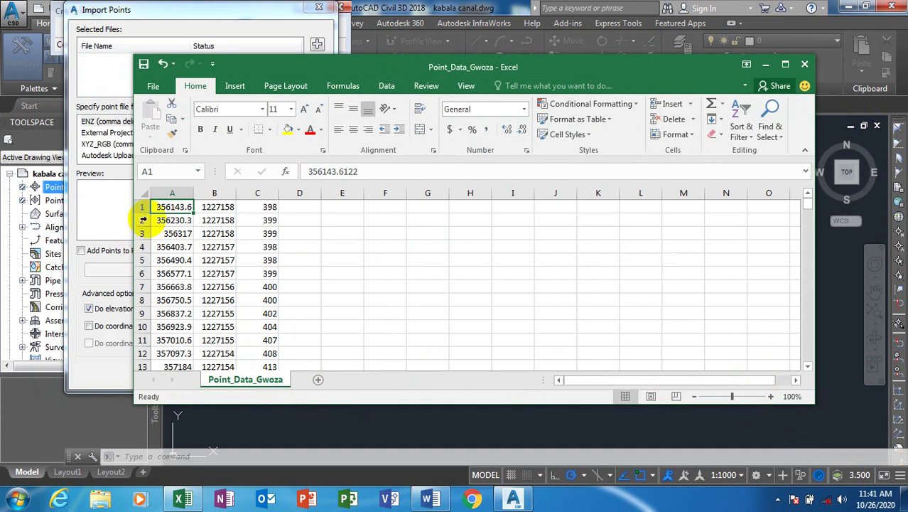
click(147, 196)
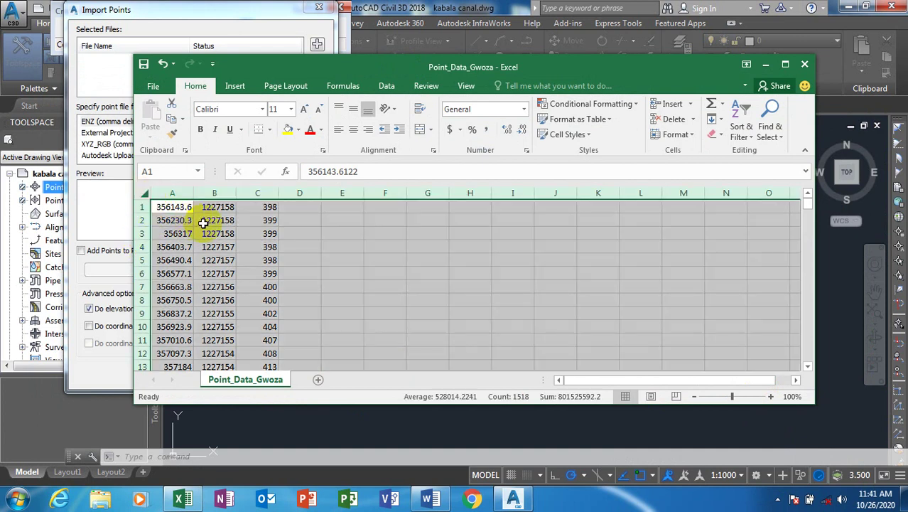
click(177, 223)
click(178, 206)
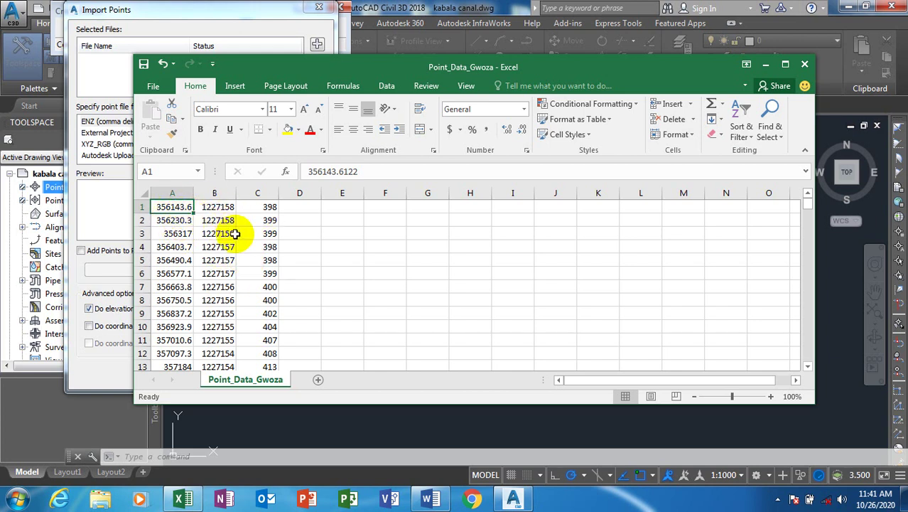
drag(385, 69, 519, 77)
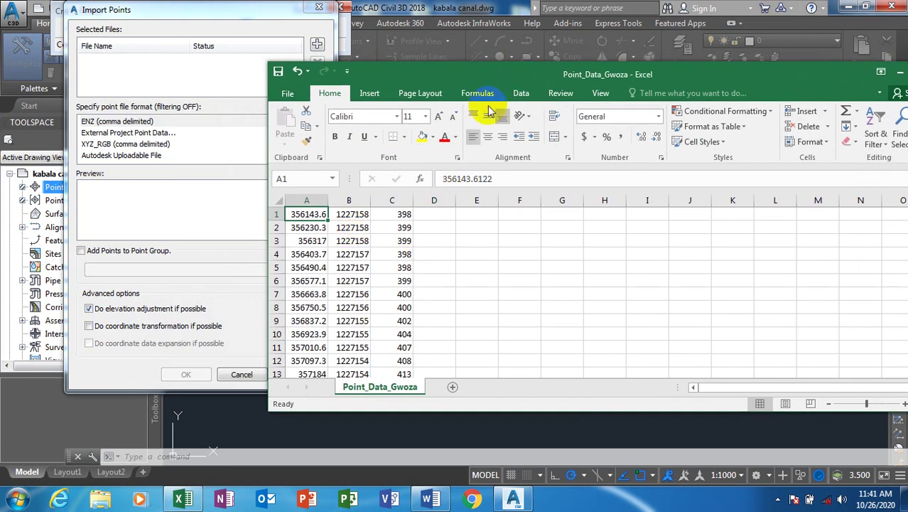
click(507, 75)
drag(508, 74, 438, 53)
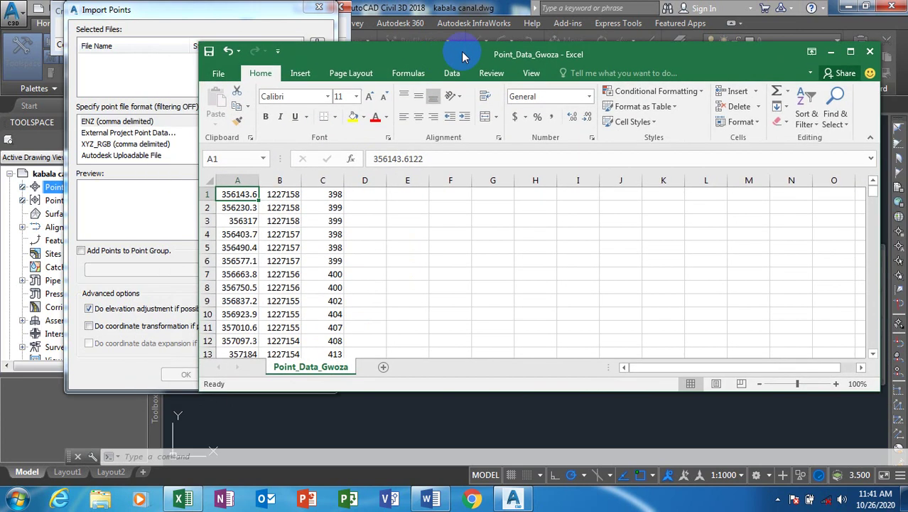
click(849, 52)
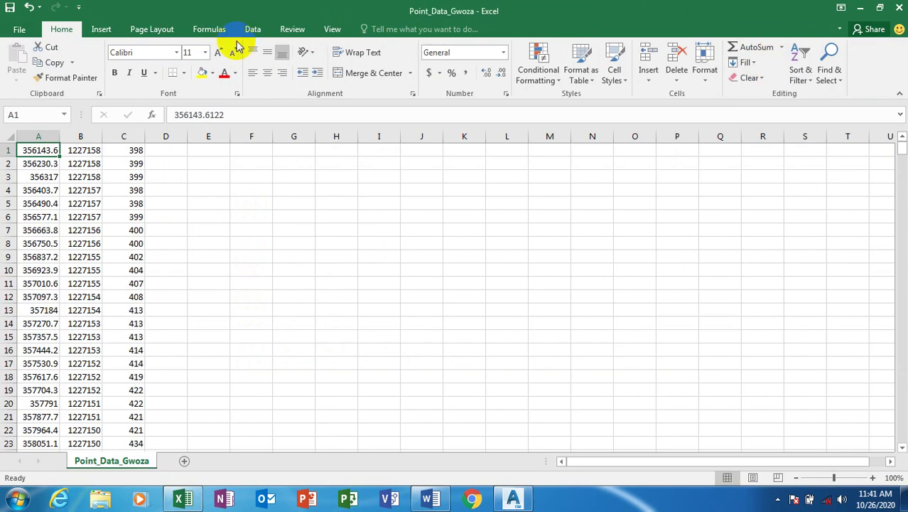
Start saving a copy of Point_Data_Gwoza to the Desktop as CSV (Comma delimited), review the available file types, and cancel the save
click(18, 32)
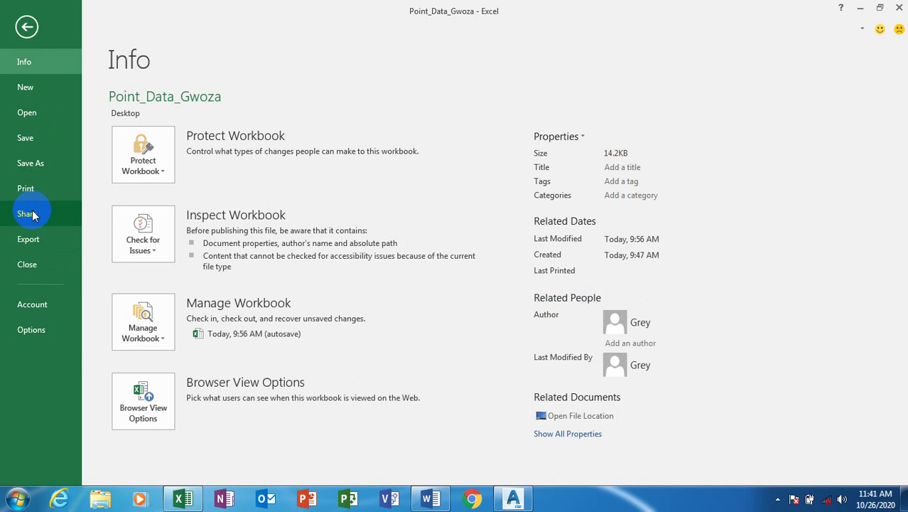
click(29, 163)
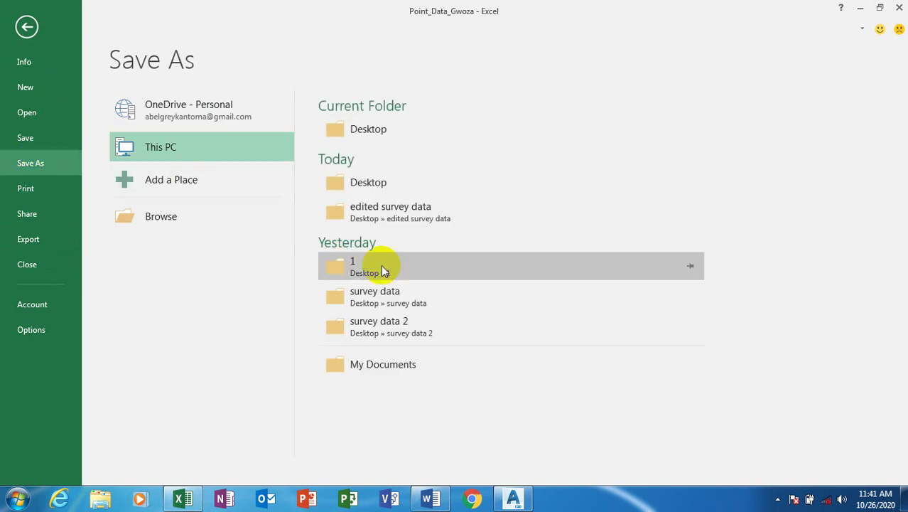
click(402, 192)
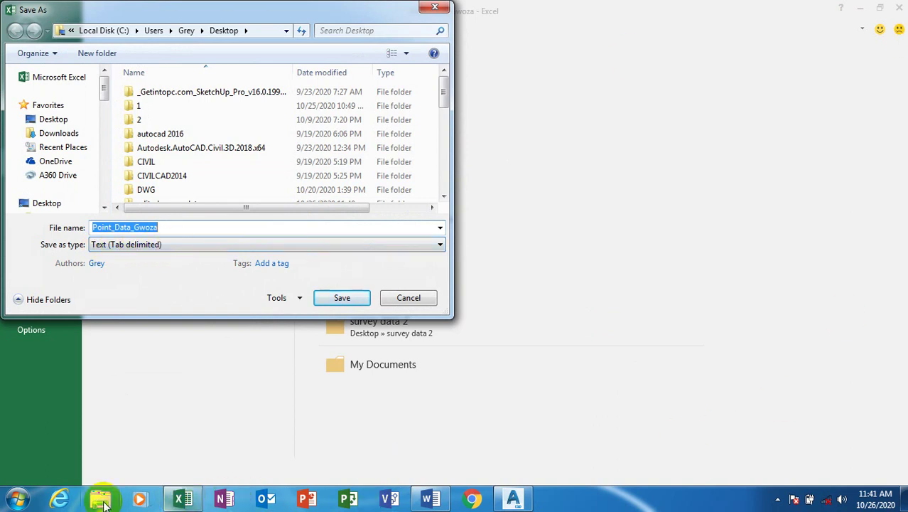
drag(340, 16, 542, 151)
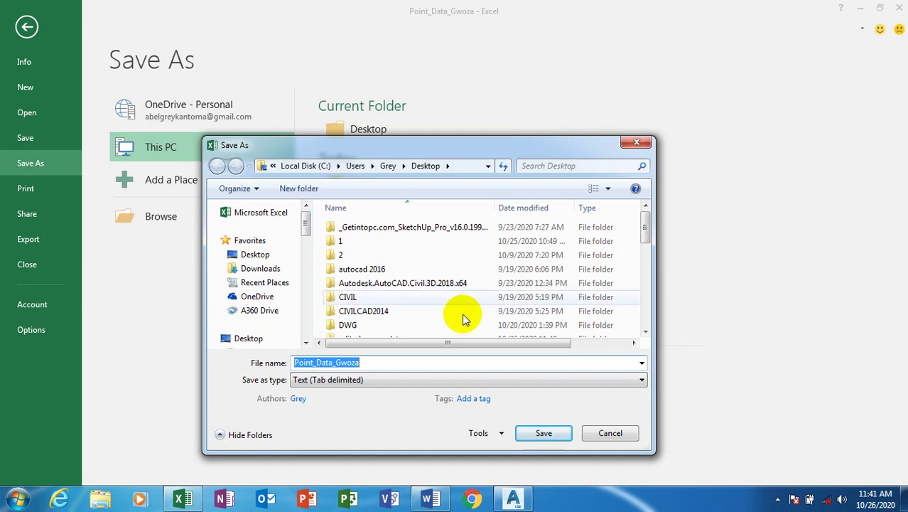
click(390, 379)
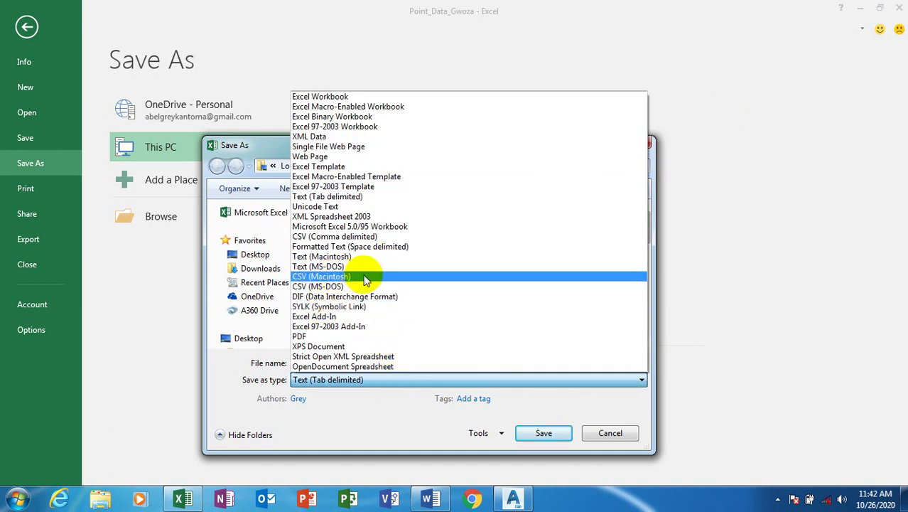
click(347, 238)
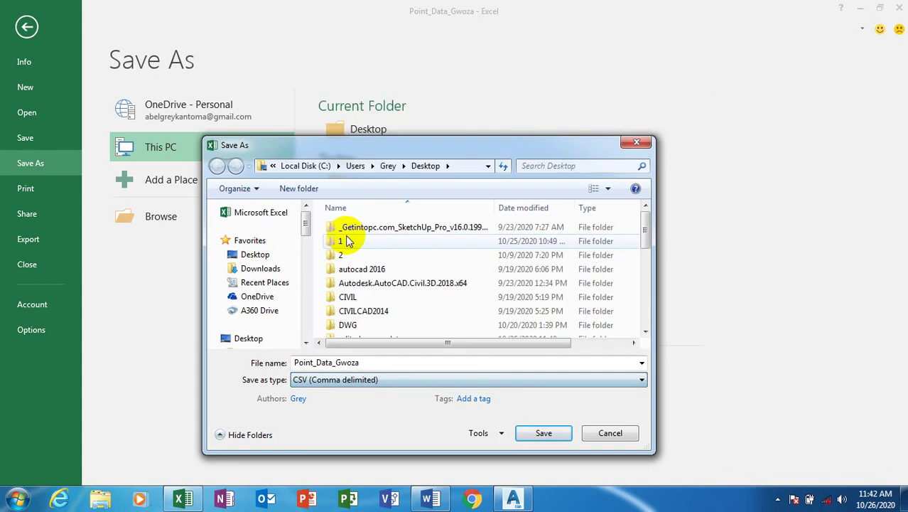
click(420, 380)
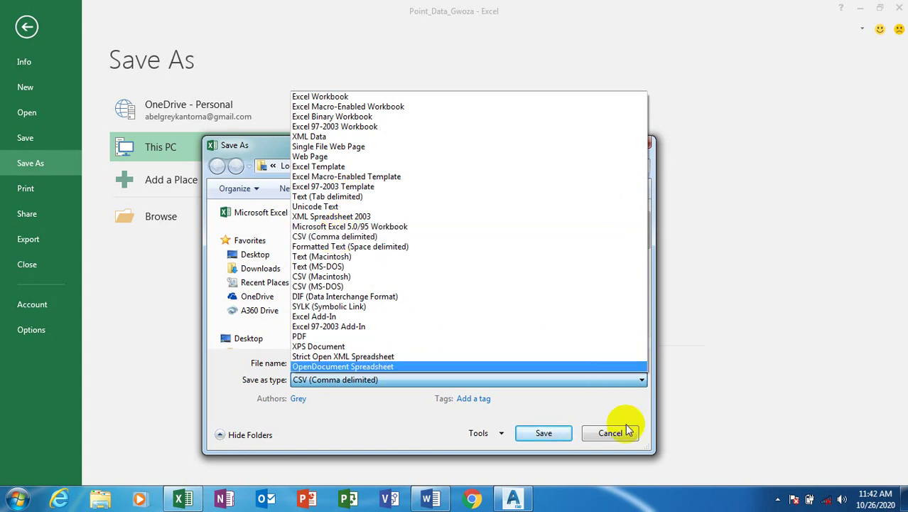
click(602, 432)
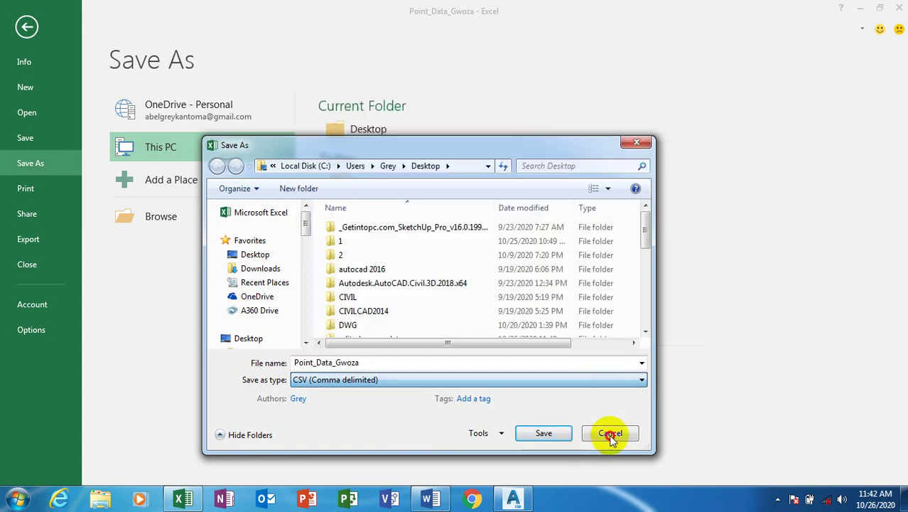
click(625, 146)
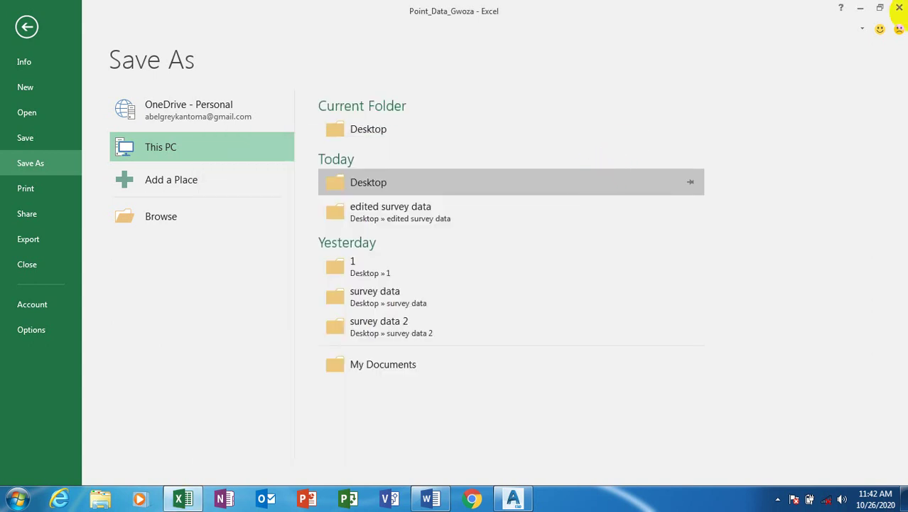
Close the Point_Data_Gwoza workbook without saving its changes
click(901, 6)
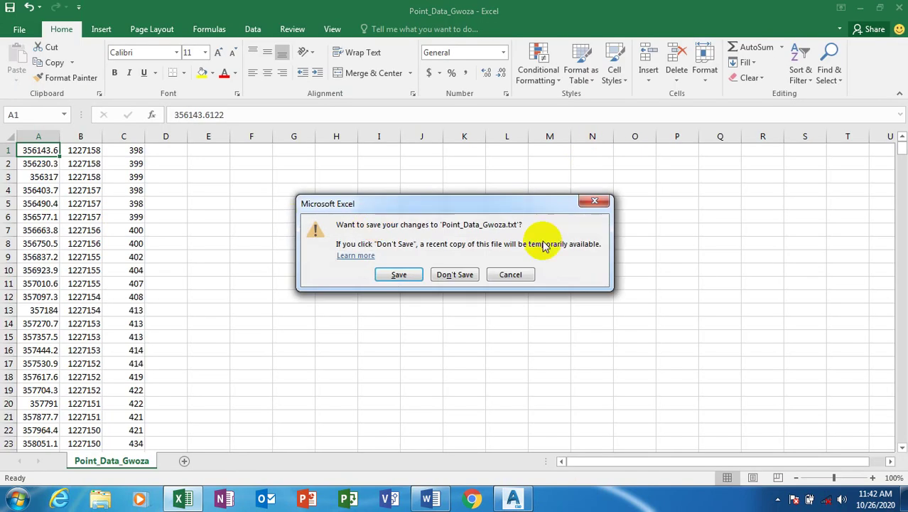
click(587, 204)
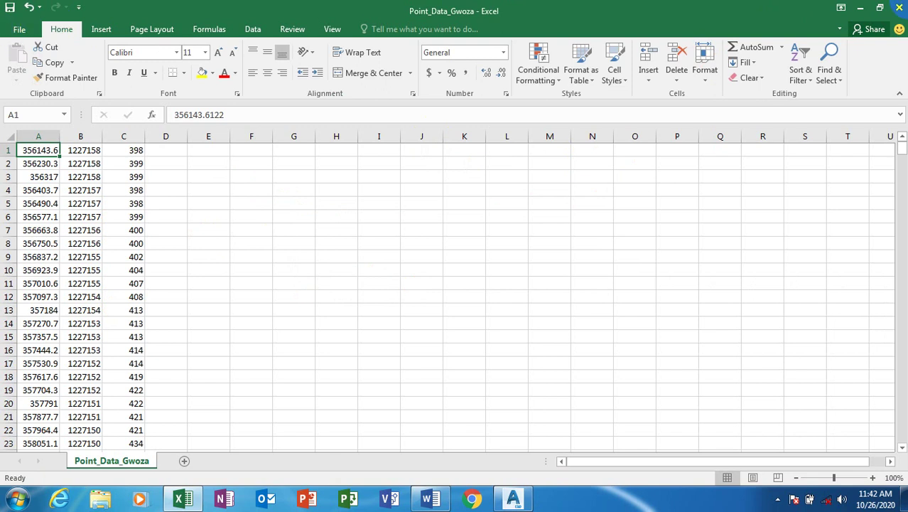
click(899, 8)
click(448, 272)
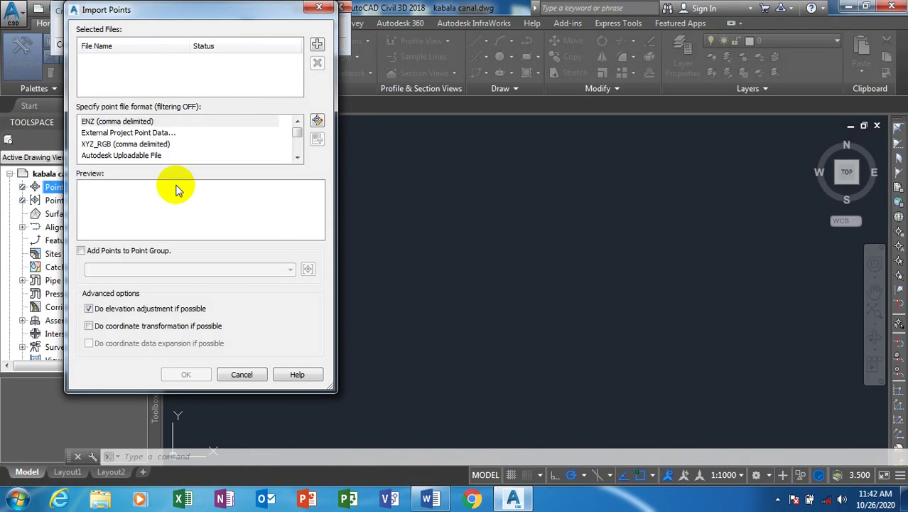
Search the computer for "edited" and open the edited survey data folder
click(17, 499)
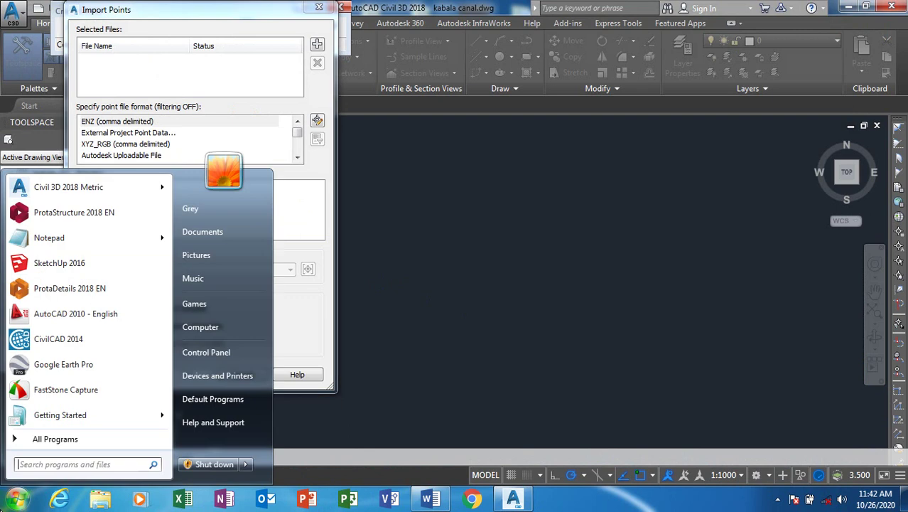
text(ed)
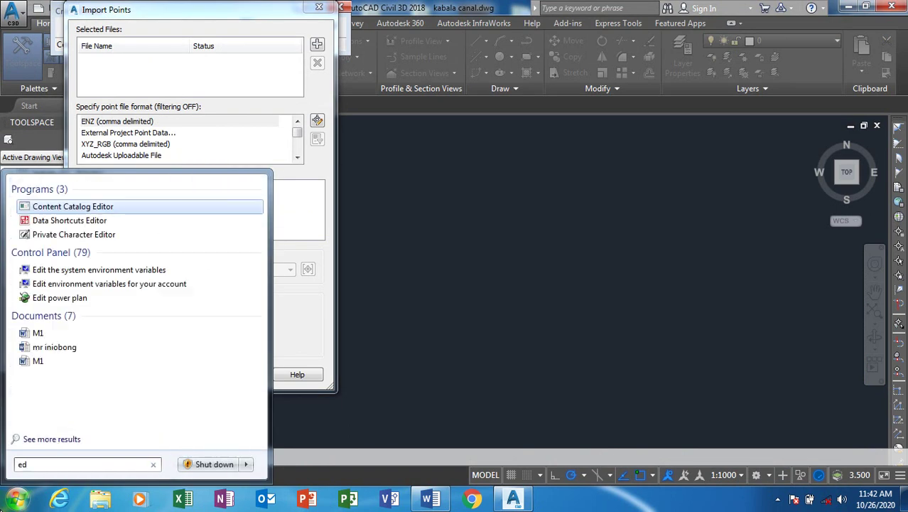
text(ited)
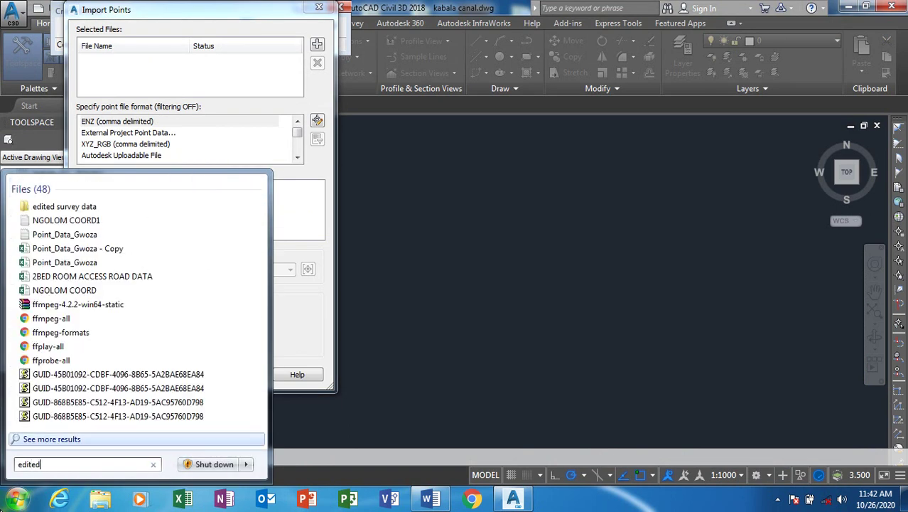
click(124, 204)
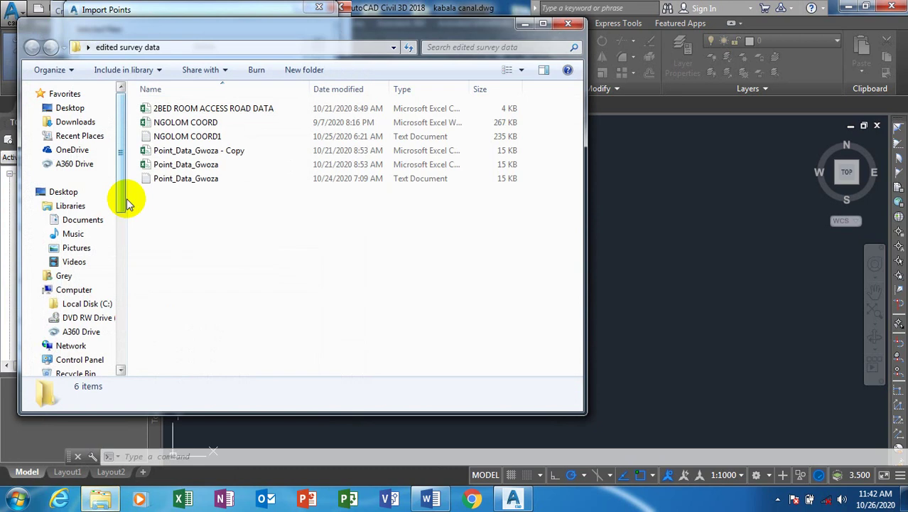
Compare the text and CSV versions of Point_Data_Gwoza in the folder, and close the folder
click(174, 182)
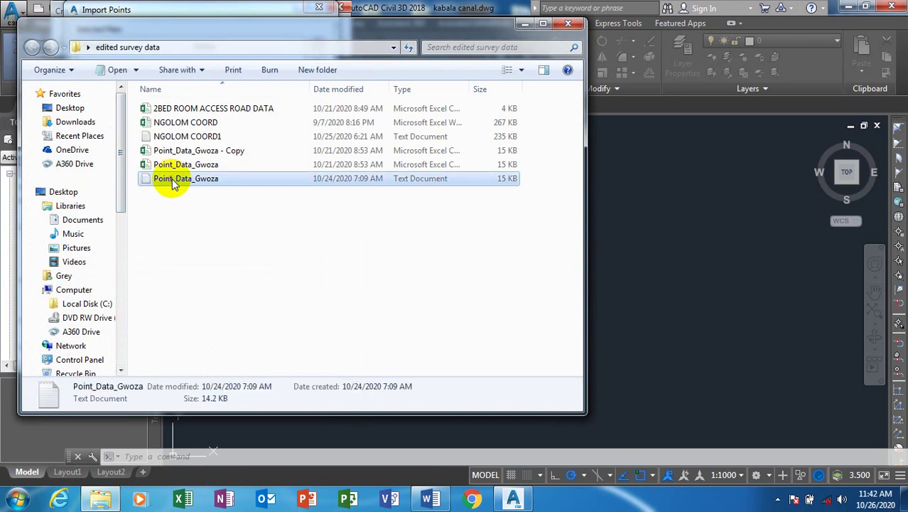
click(182, 167)
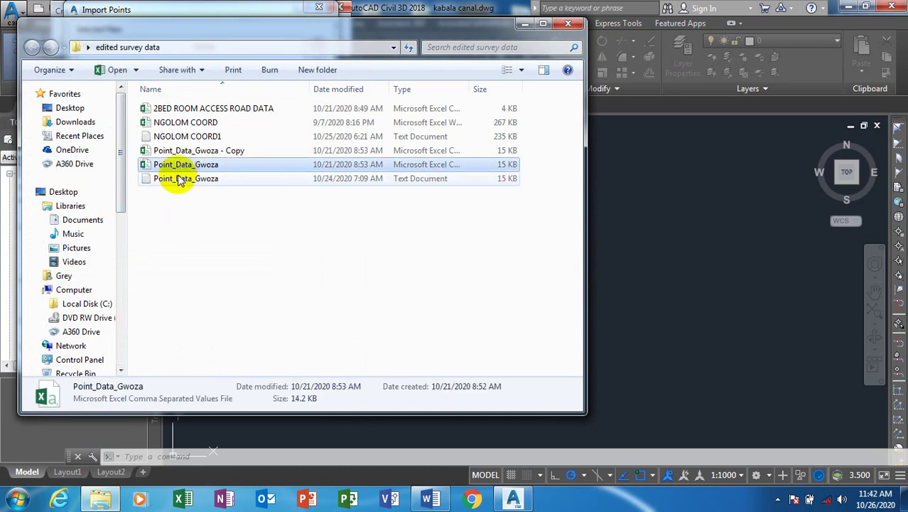
click(178, 182)
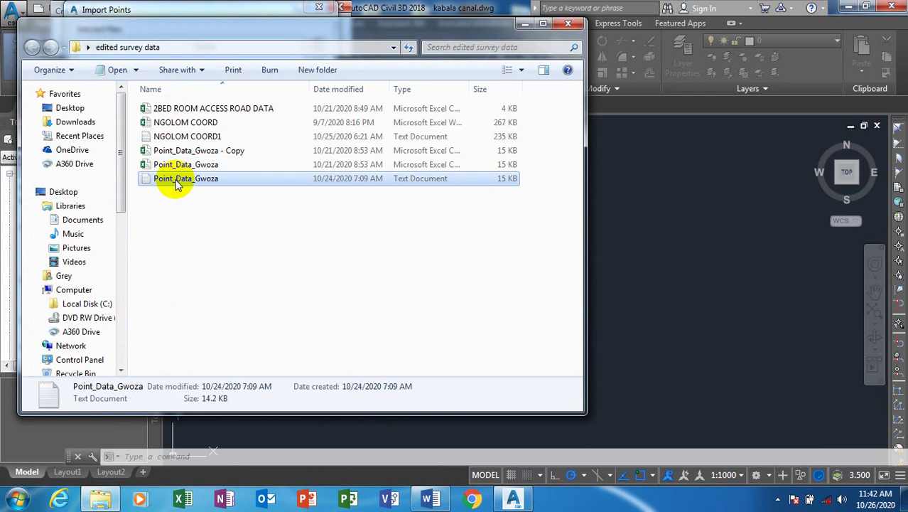
click(184, 166)
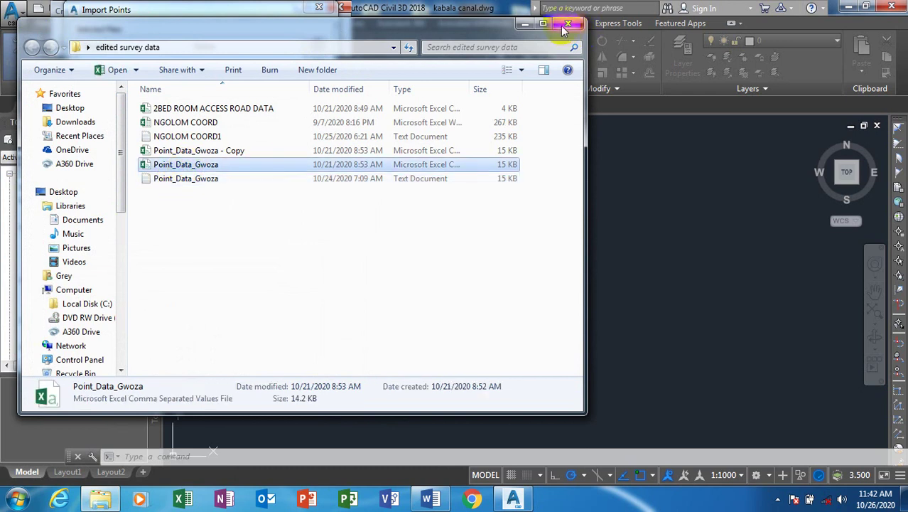
click(568, 26)
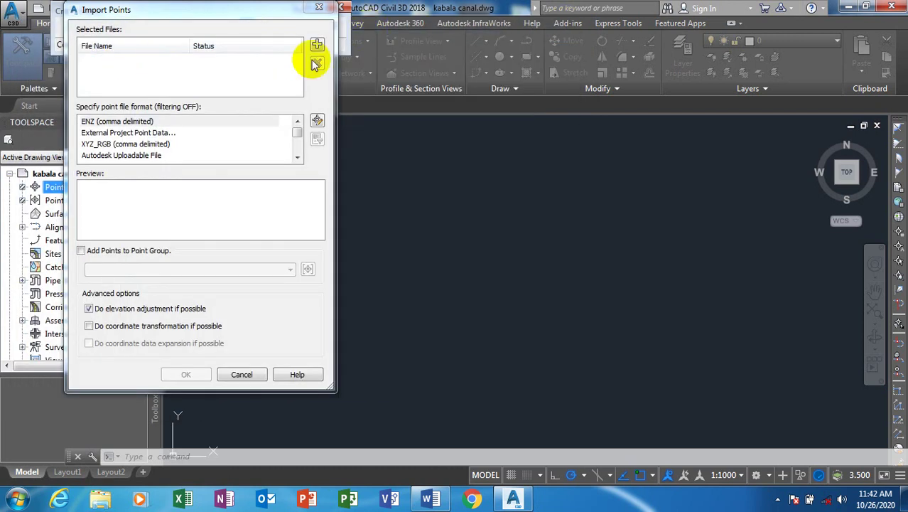
Review the source files in the edited survey data folder under the text, CSV and all-files type filters, and close the file selection
click(317, 47)
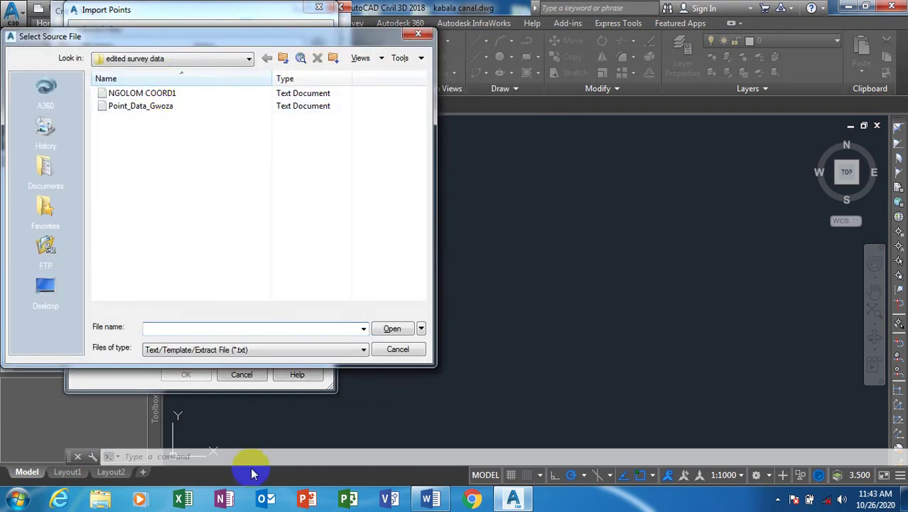
click(277, 351)
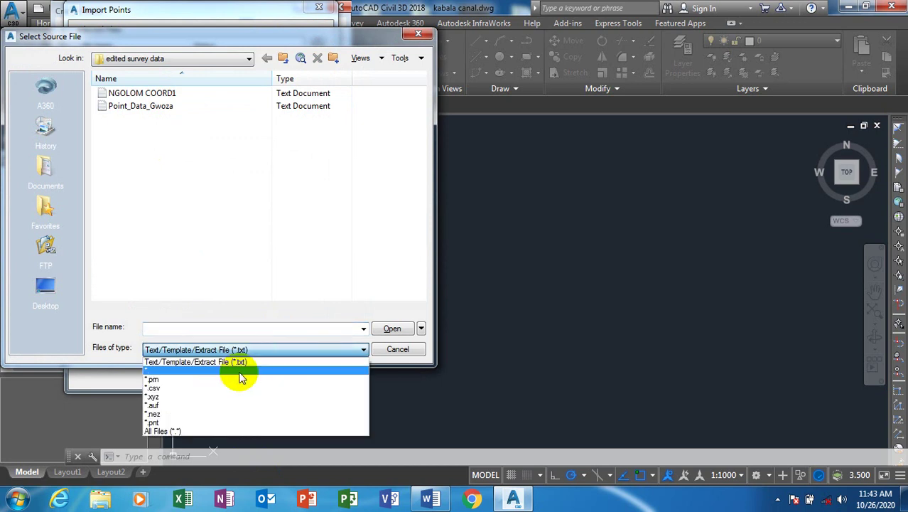
click(188, 388)
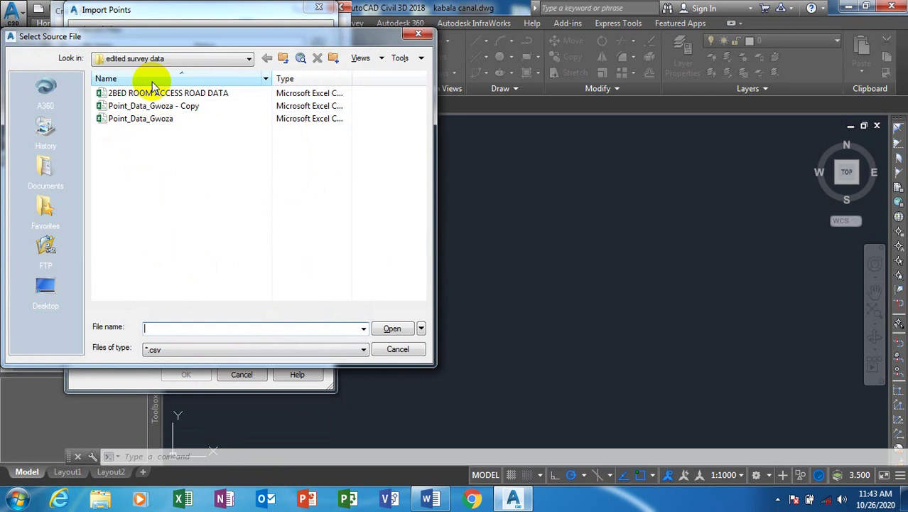
click(197, 349)
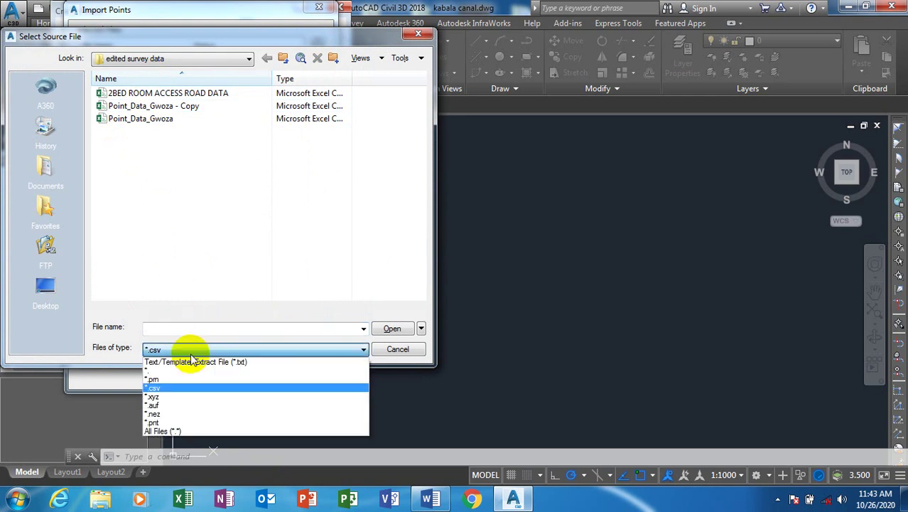
click(186, 361)
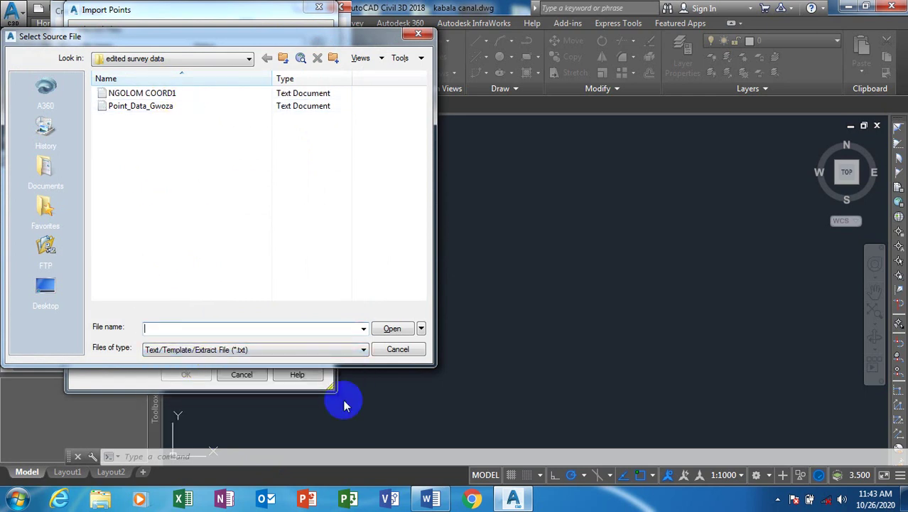
click(294, 349)
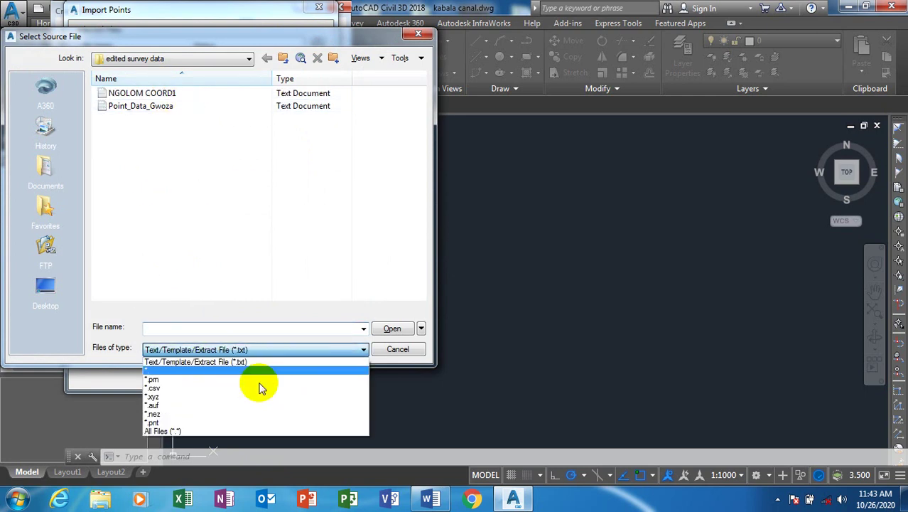
click(217, 431)
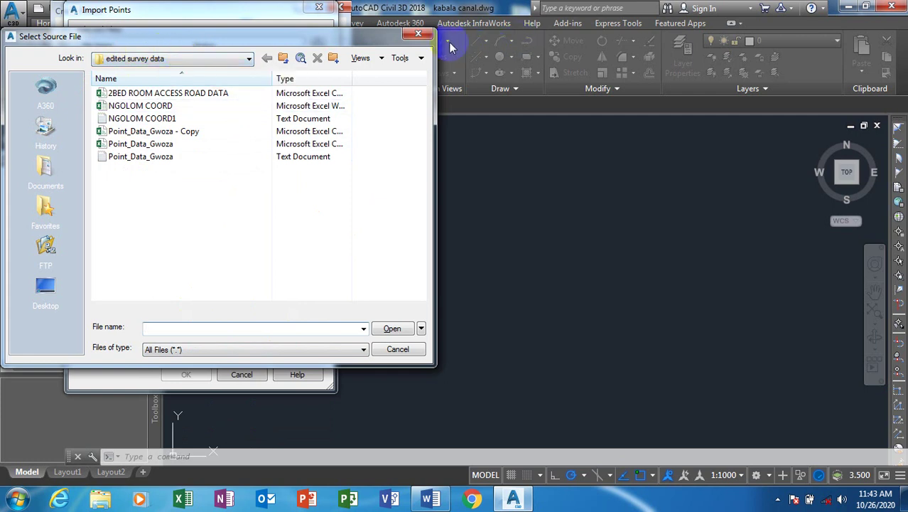
click(231, 60)
click(230, 61)
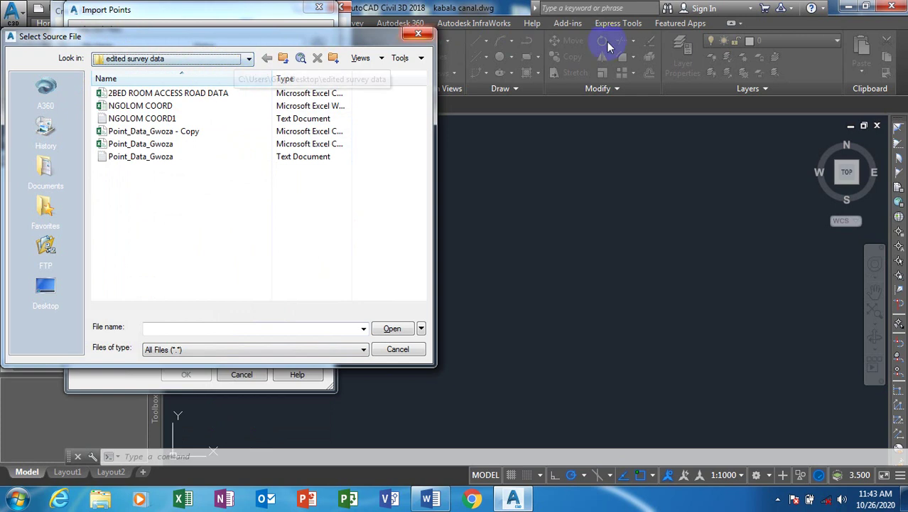
click(418, 34)
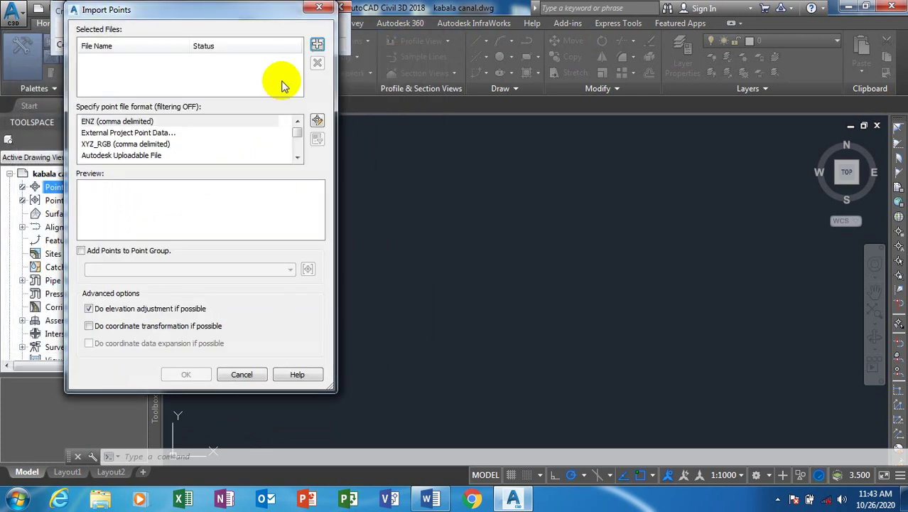
Import the survey points from the Point_Data_Gwoza text file in the edited survey data folder using the NEZ (space delimited) format
click(320, 46)
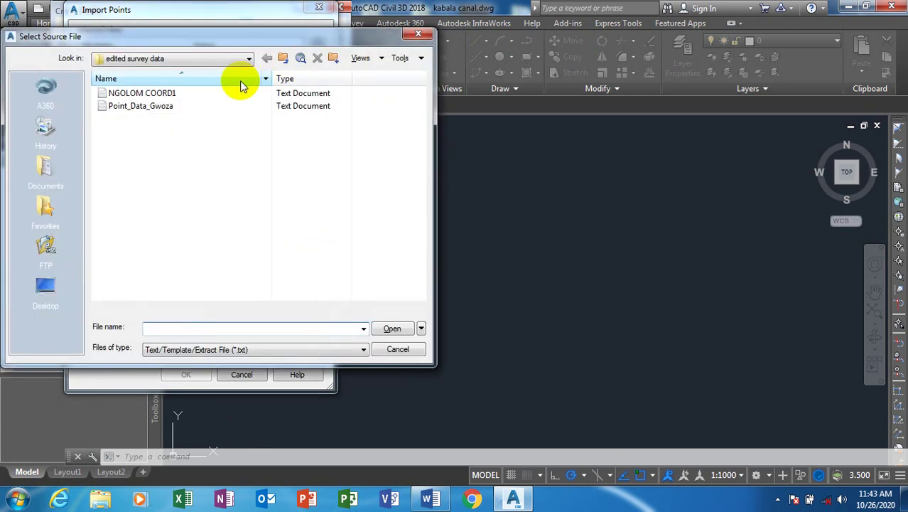
click(146, 107)
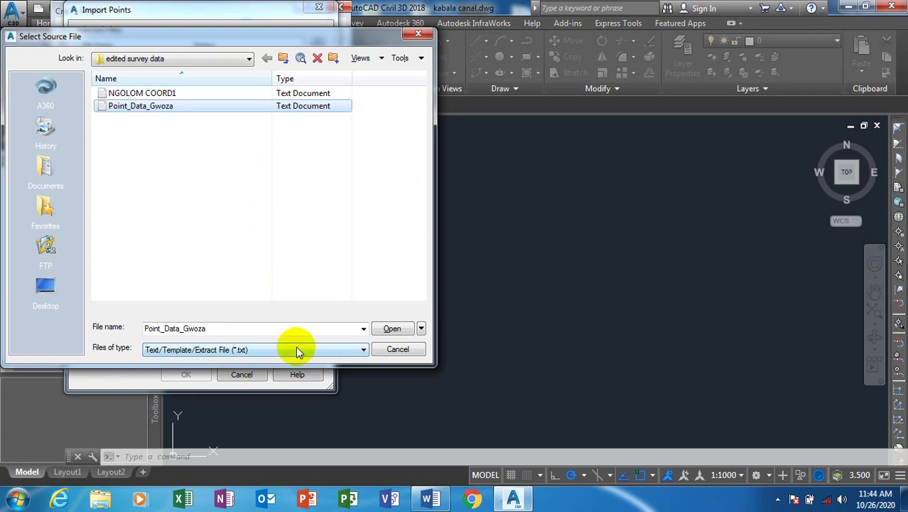
click(391, 329)
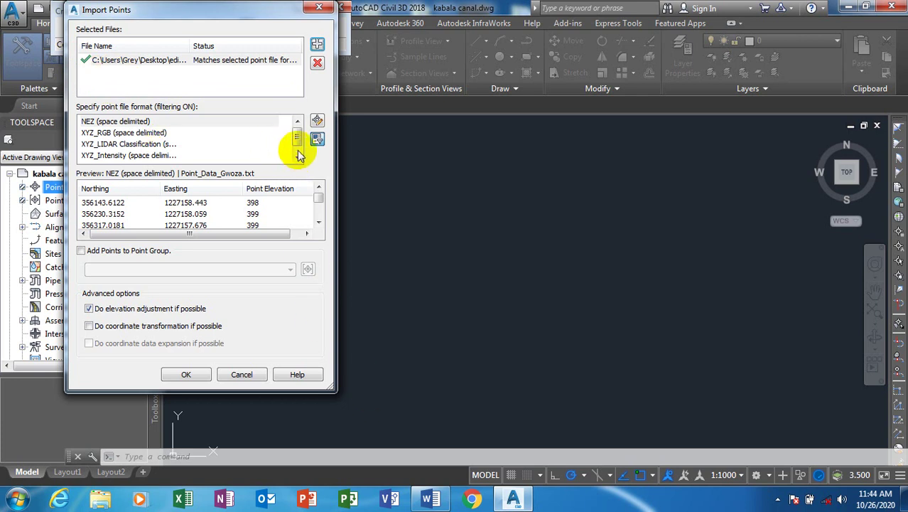
click(188, 376)
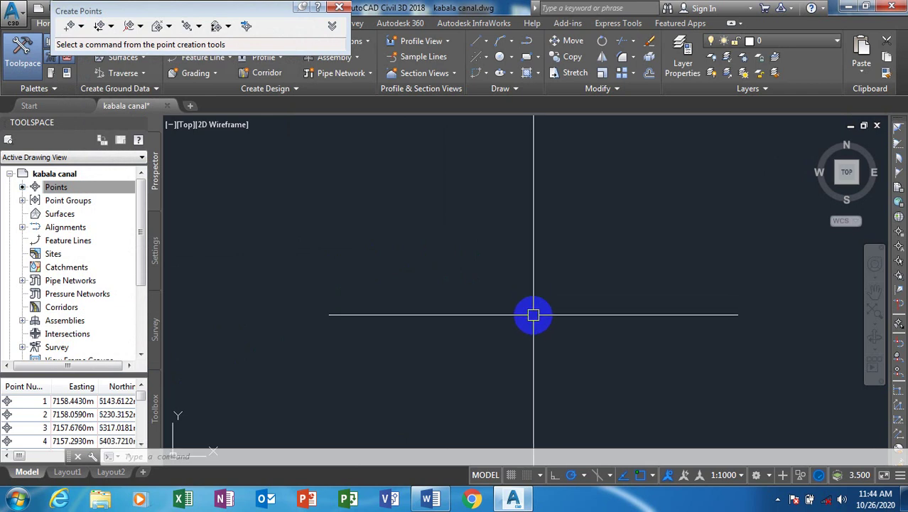
Zoom to the drawing extents to display the imported points, and close the Create Points tools
key(Return)
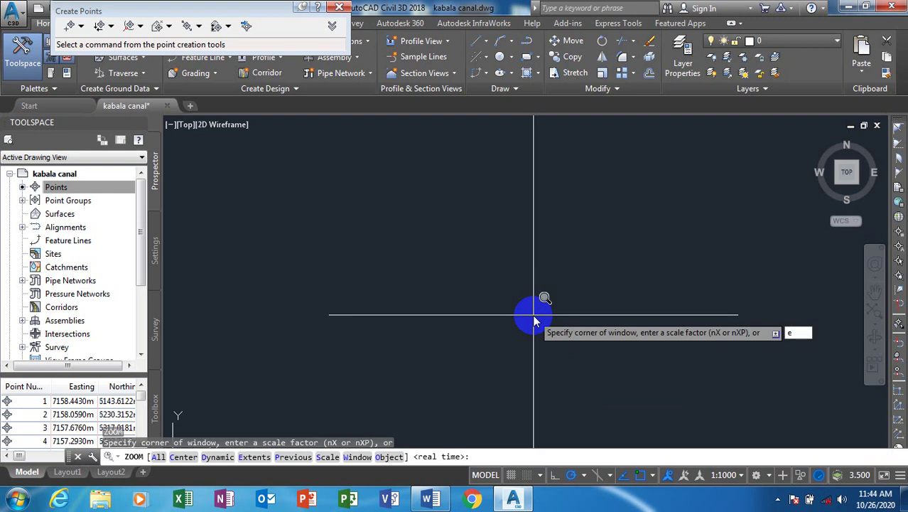
key(Return)
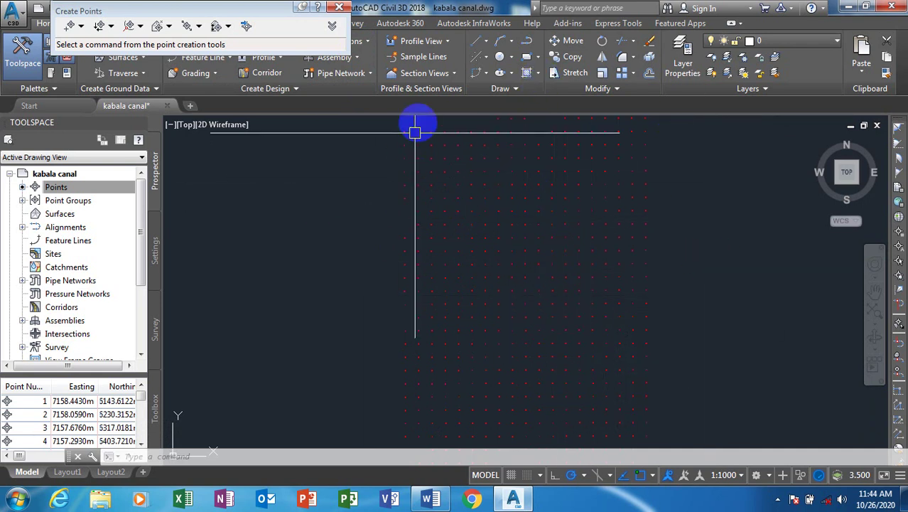
click(340, 9)
Set the point label style of the _All Points group to Elevation and Description and apply it
scroll(483, 242, down, 3)
scroll(524, 252, up, 2)
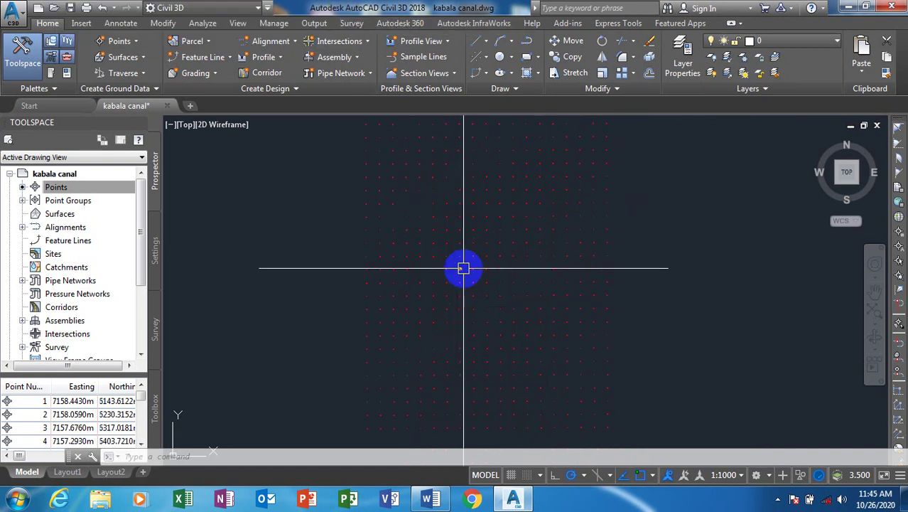
scroll(463, 268, up, 2)
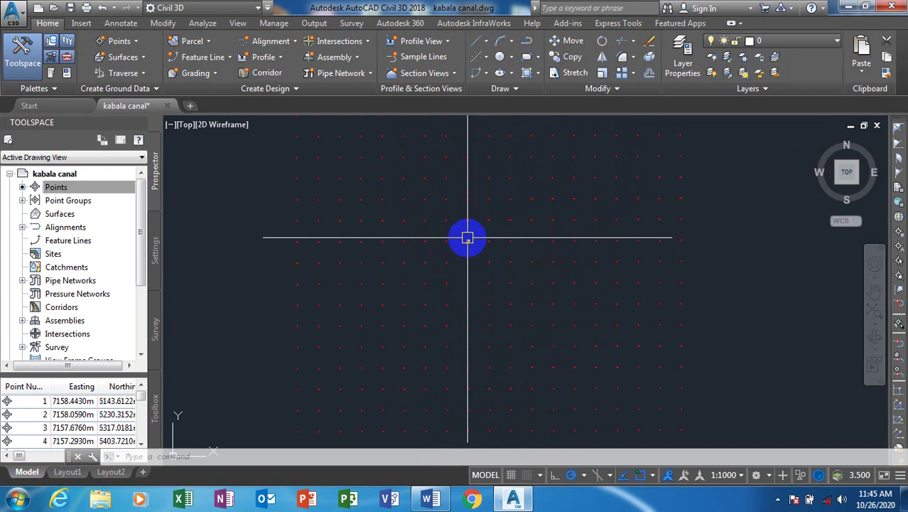
click(468, 236)
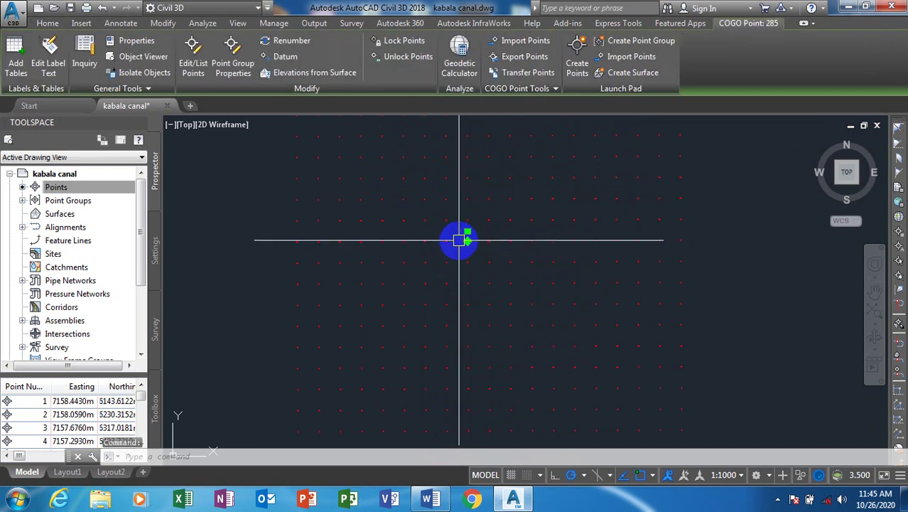
click(243, 45)
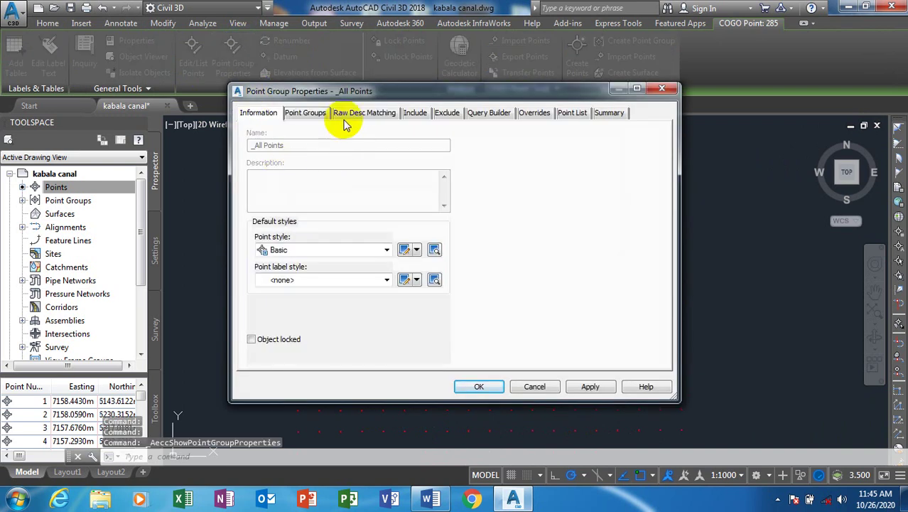
click(386, 279)
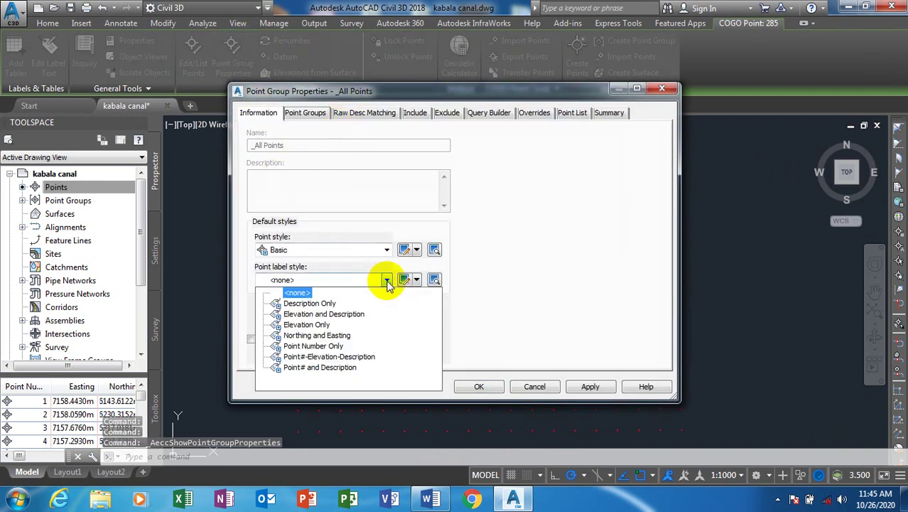
click(355, 320)
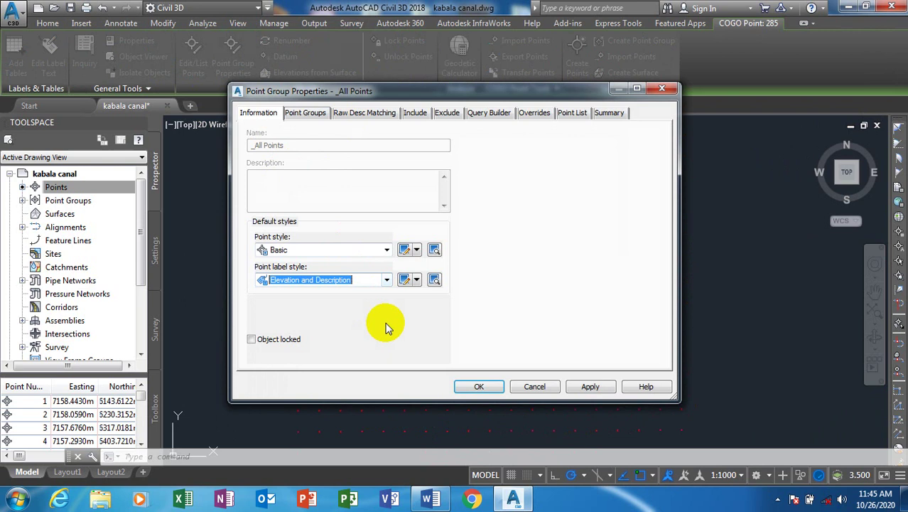
click(587, 386)
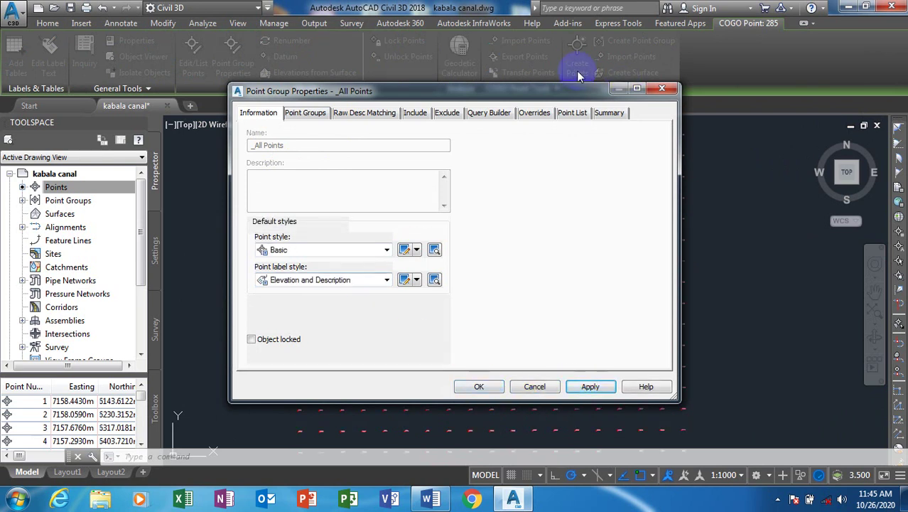
Try the Northing and Easting point label style on the _All Points group while keeping the drawing's points in view
drag(536, 100, 404, 38)
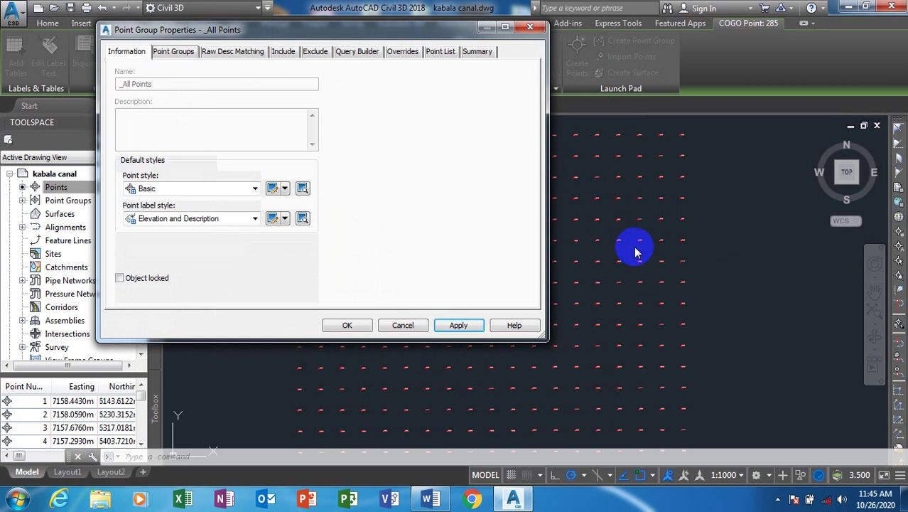
click(250, 221)
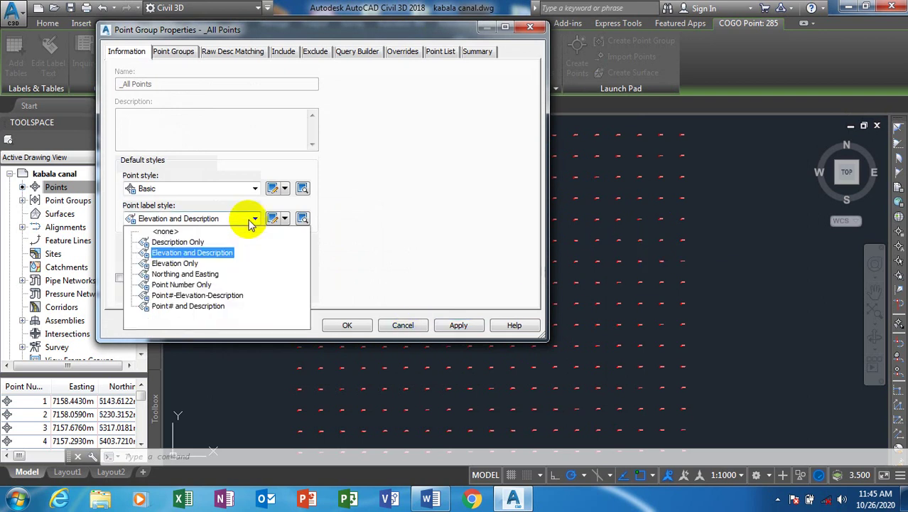
click(187, 274)
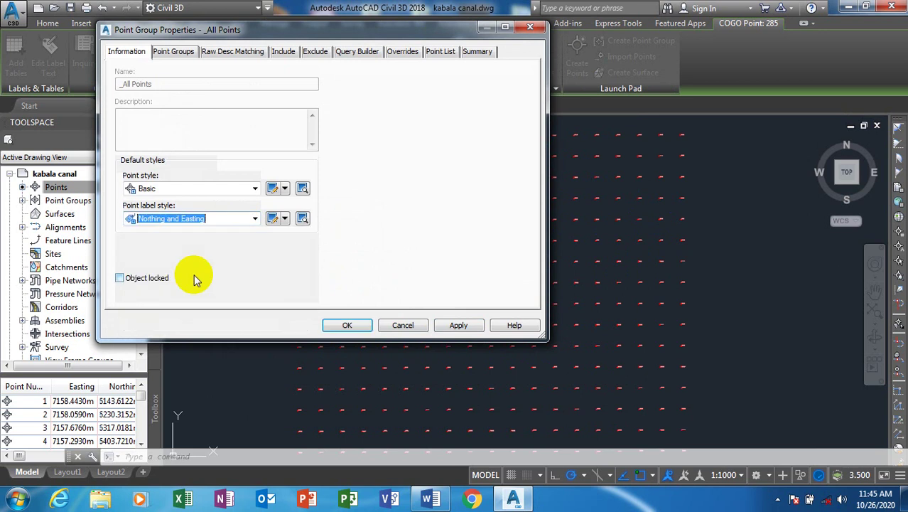
click(460, 324)
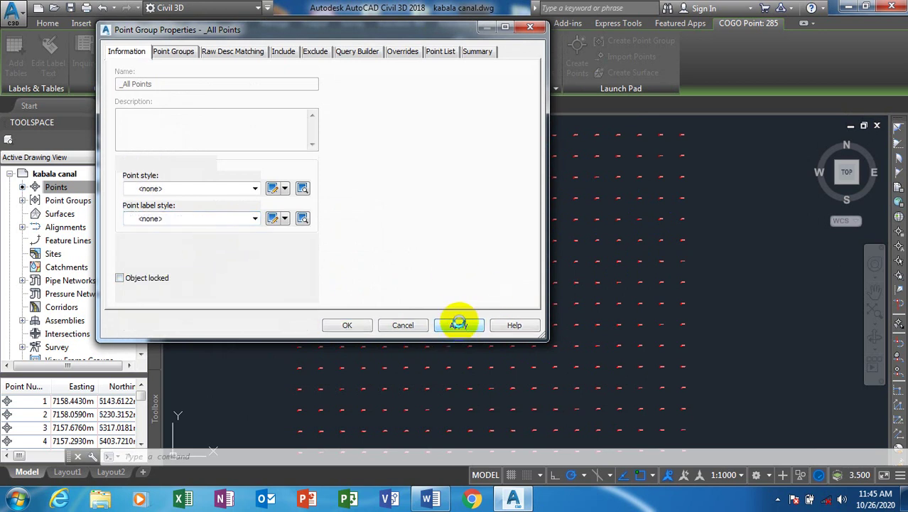
Restore the Elevation and Description label style for the _All Points group, accept the properties, and deselect the point
click(255, 219)
click(217, 255)
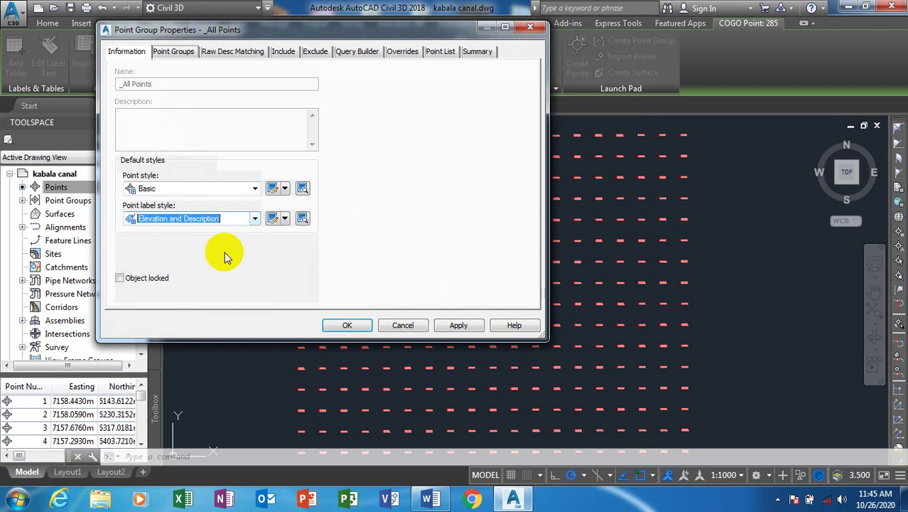
click(459, 325)
click(344, 324)
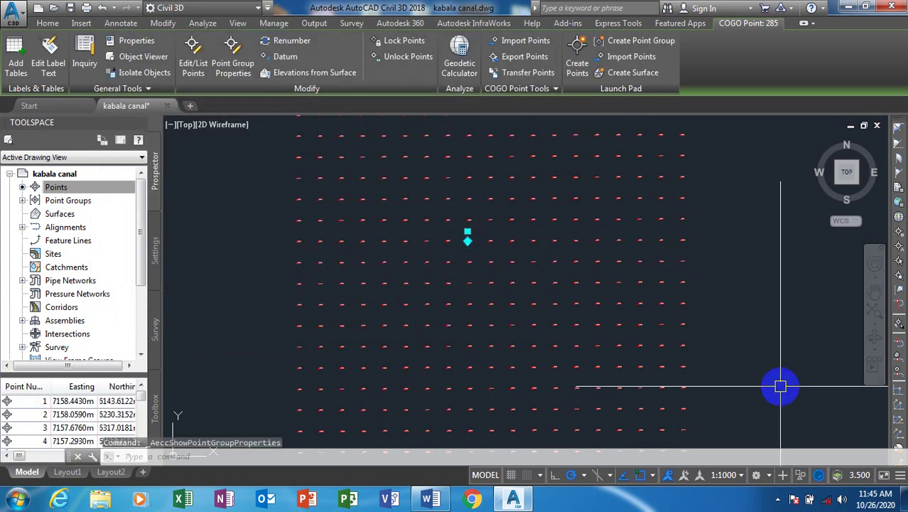
key(Escape)
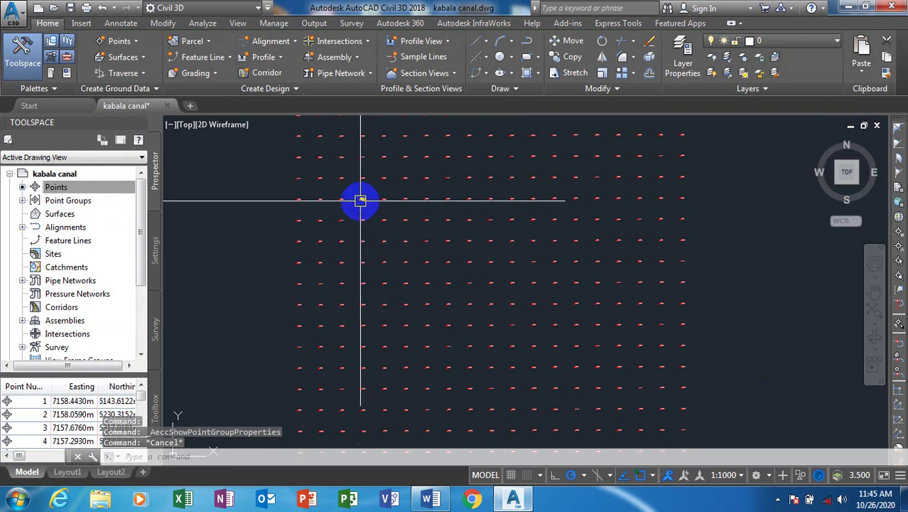
mouse_move(360, 199)
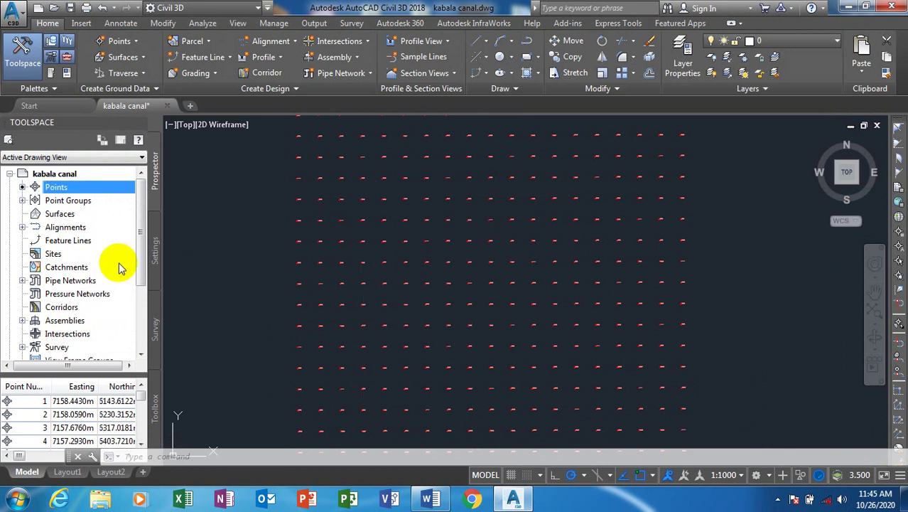
Create a TIN surface named kabala canal surf with the default contour style, and expand the Surfaces collection to show it
click(45, 214)
right_click(51, 219)
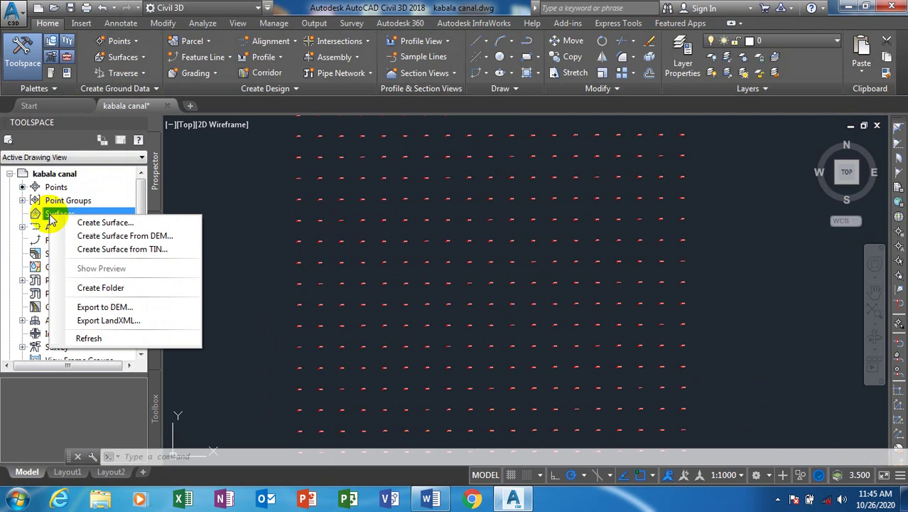
click(101, 223)
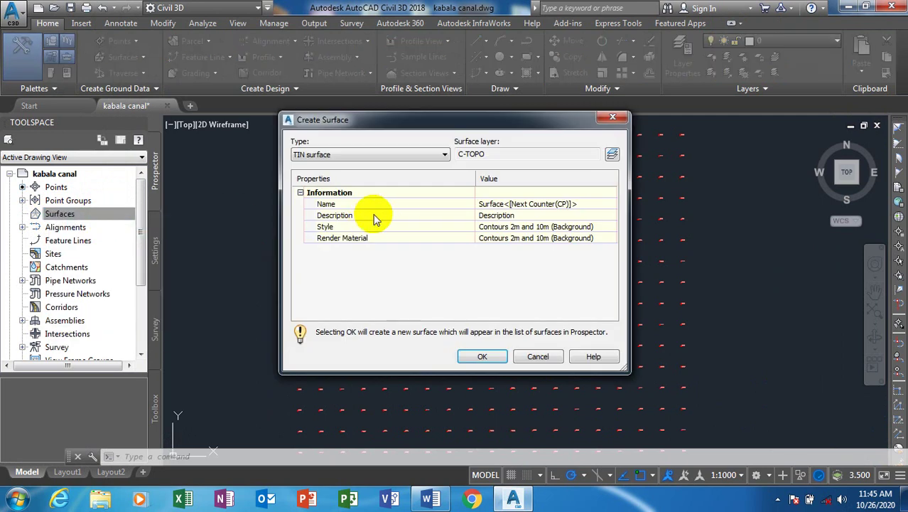
click(559, 202)
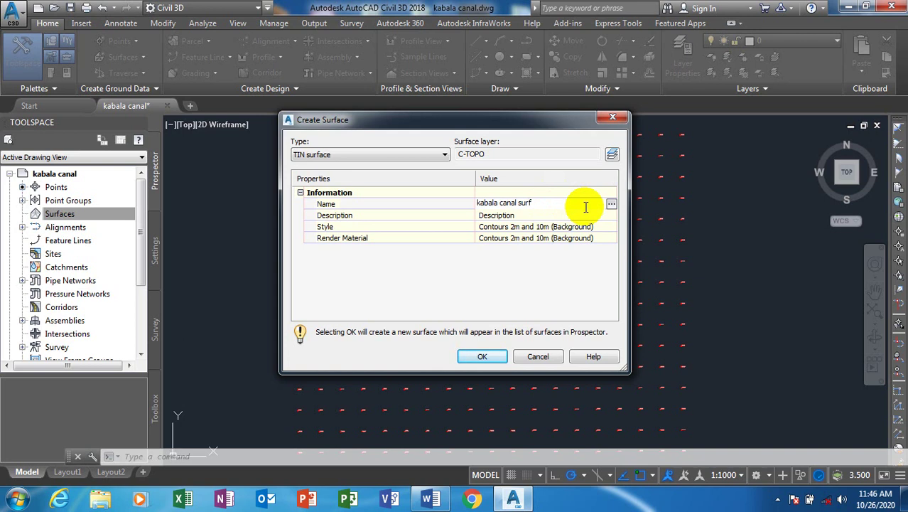
click(478, 357)
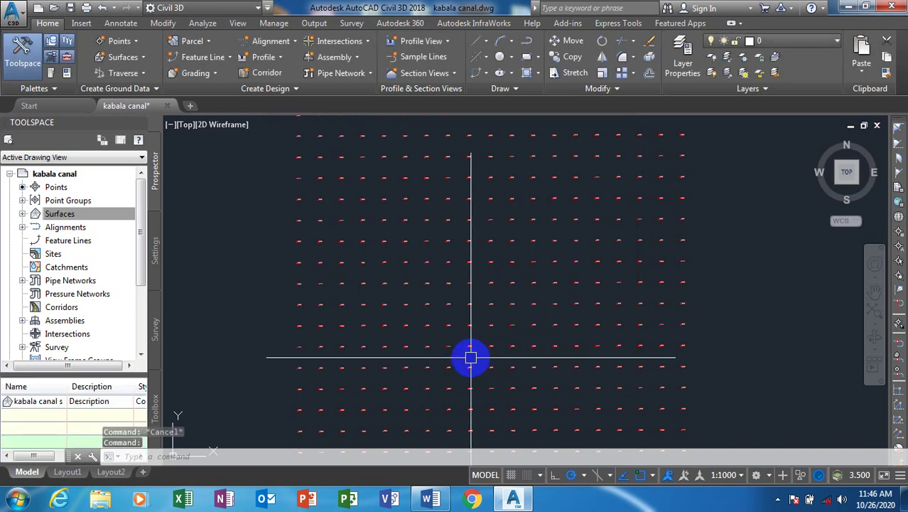
click(22, 214)
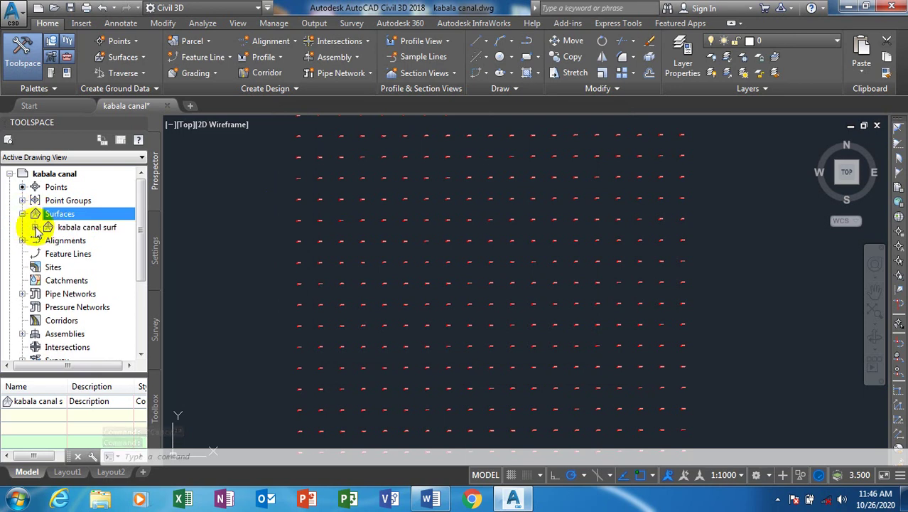
Add the _All Points point group to the definition of the kabala canal surf surface and accept it
click(35, 227)
click(47, 267)
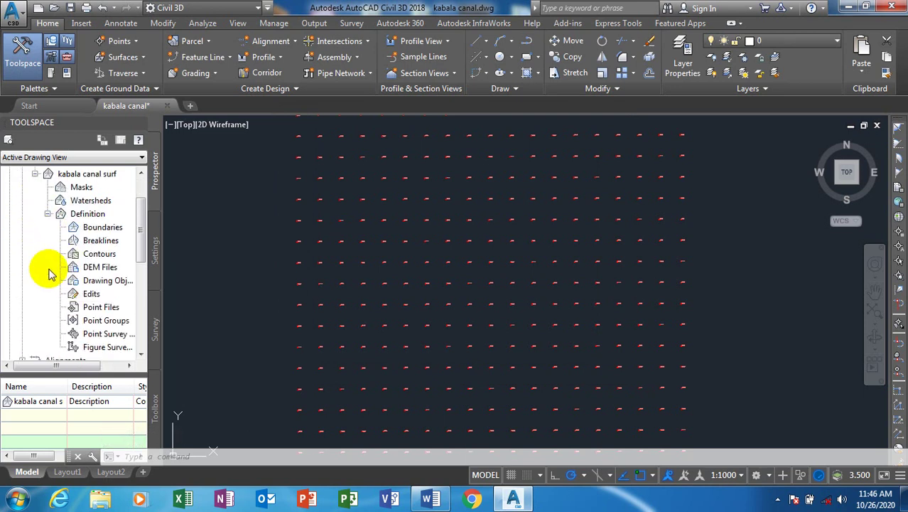
mouse_move(142, 239)
mouse_down()
mouse_move(142, 259)
mouse_move(141, 234)
mouse_up()
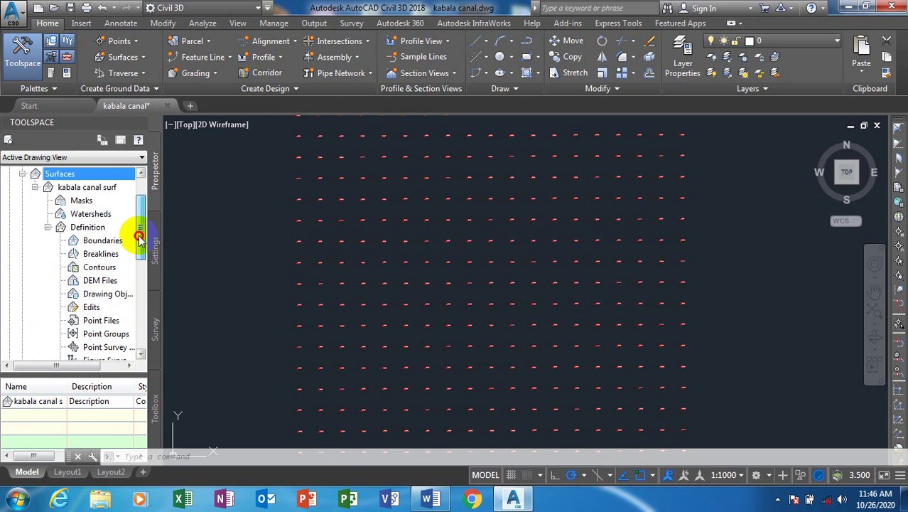
click(84, 187)
scroll(128, 235, down, 2)
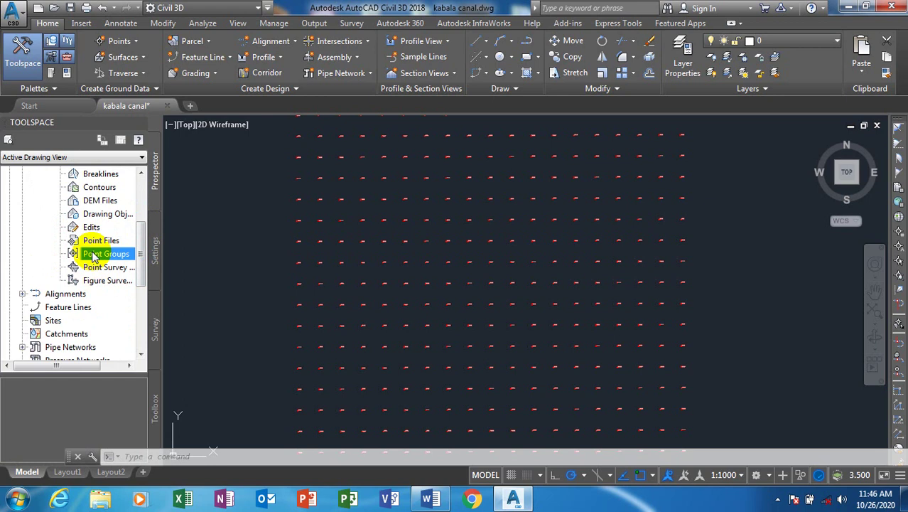
right_click(92, 256)
click(119, 257)
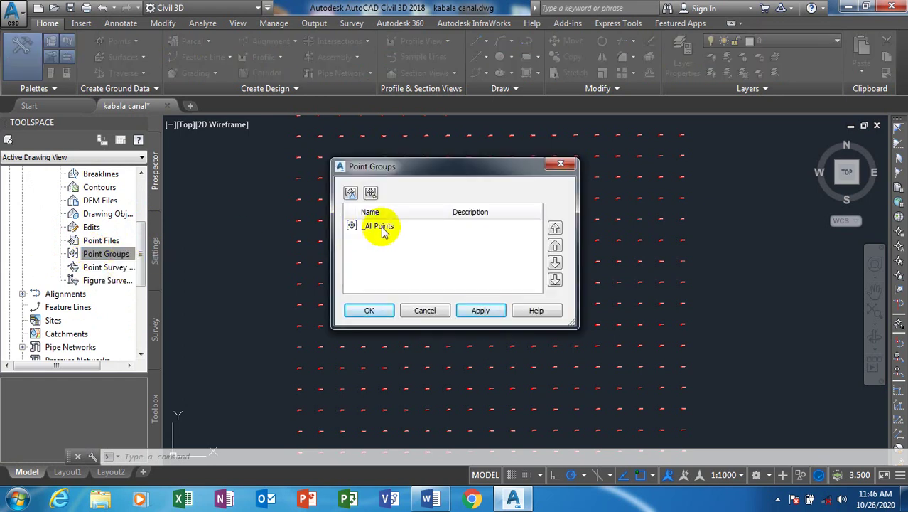
click(379, 226)
click(482, 312)
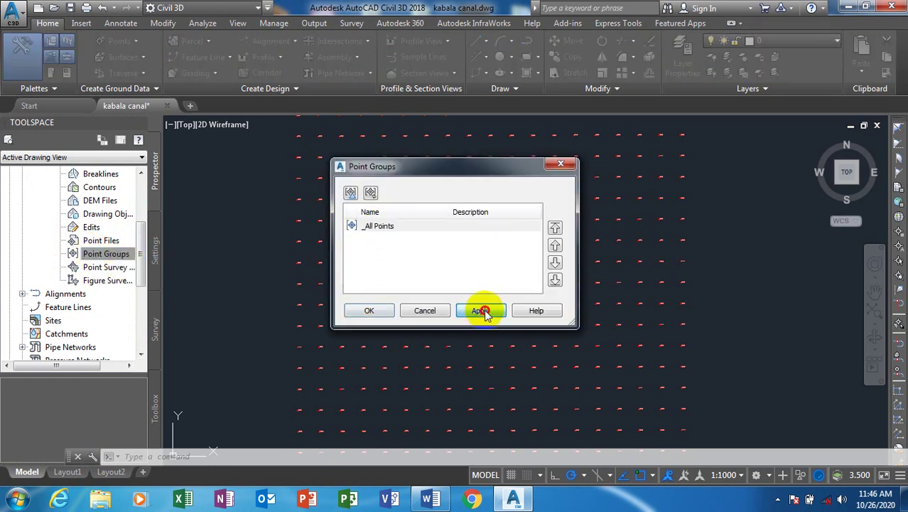
click(368, 311)
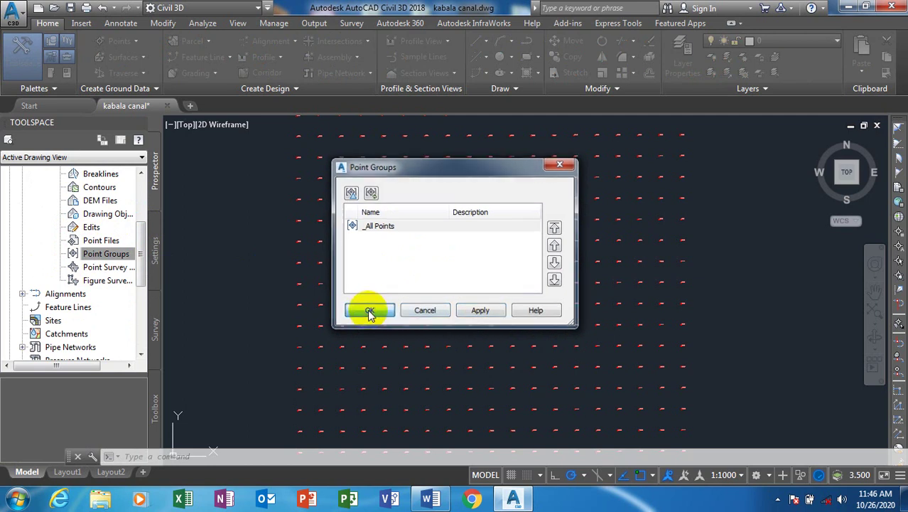
Set the style of the kabala canal surf surface to Contours 1m and 5m (Design) and apply it
scroll(604, 215, down, 3)
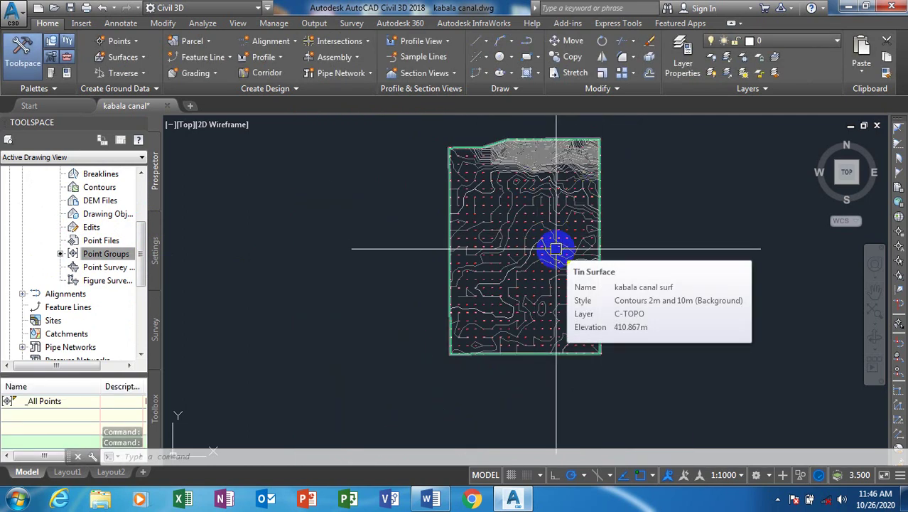
click(447, 254)
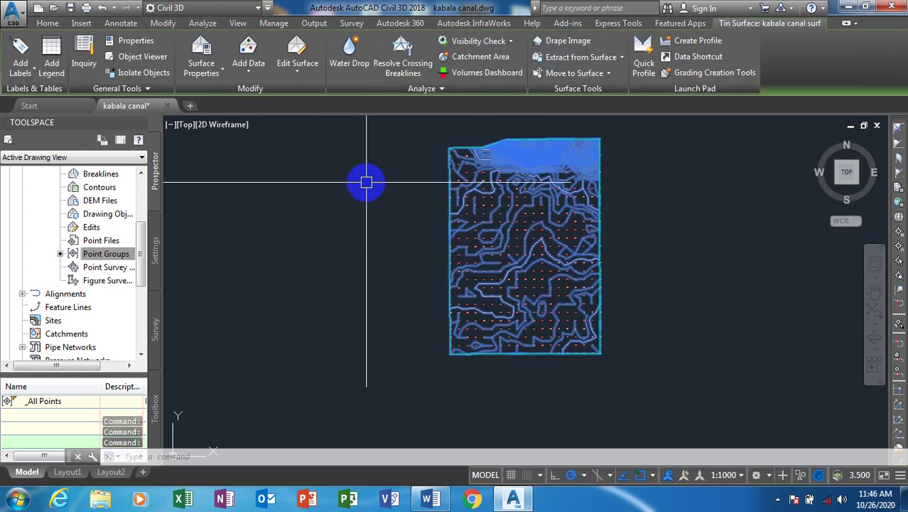
scroll(516, 203, up, 5)
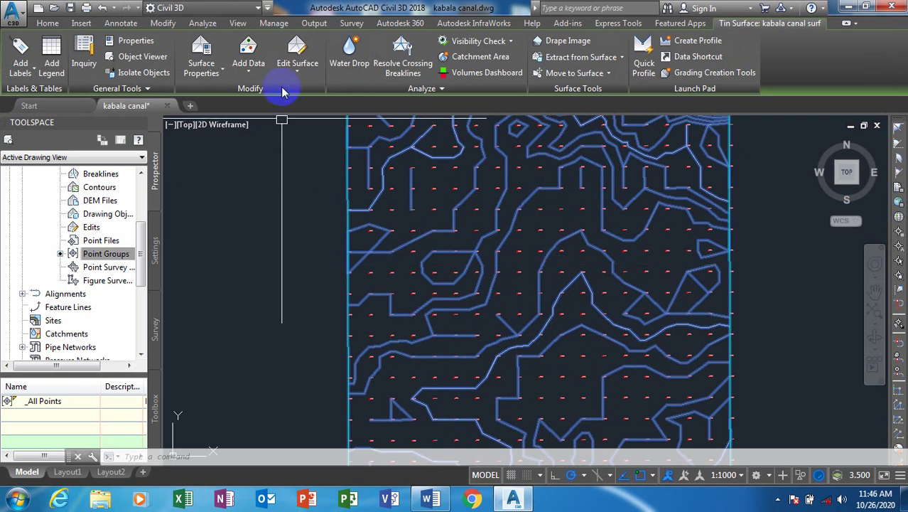
click(203, 50)
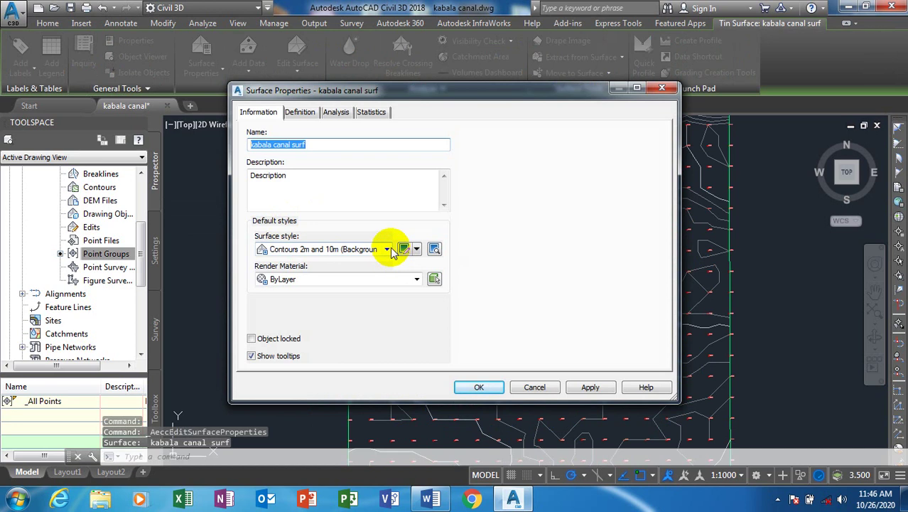
click(387, 248)
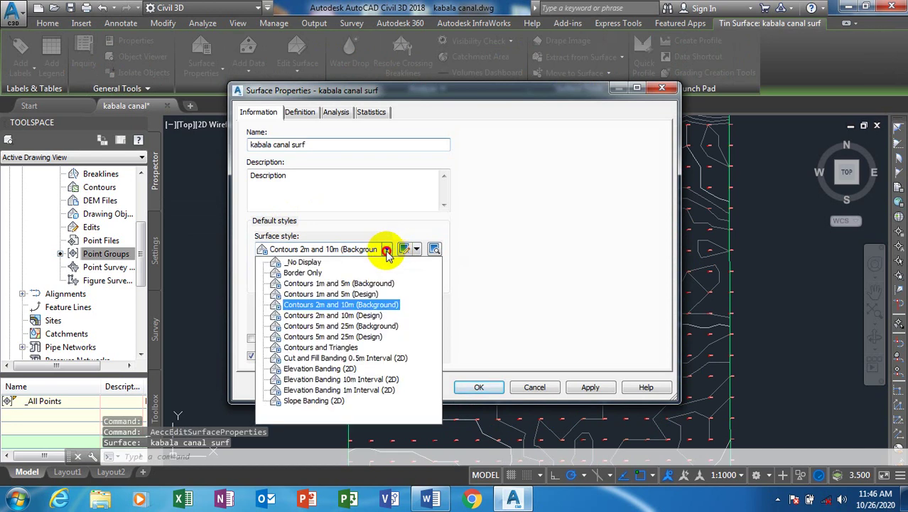
click(344, 293)
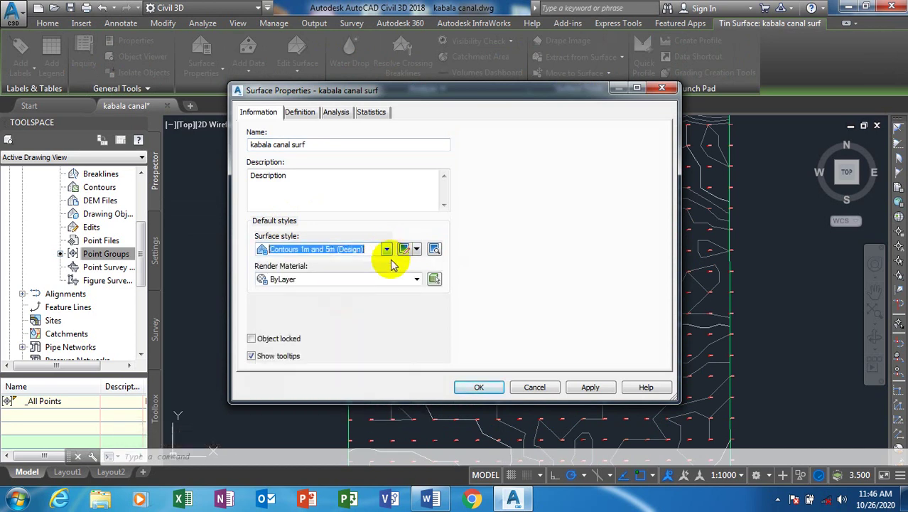
click(591, 387)
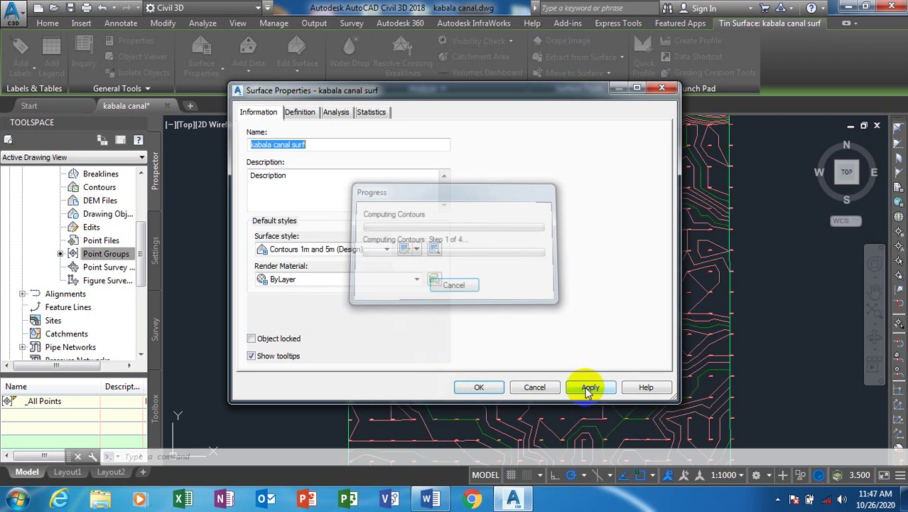
Examine the surface's analysis types, legend and range options, along with its statistics and definition settings
click(334, 113)
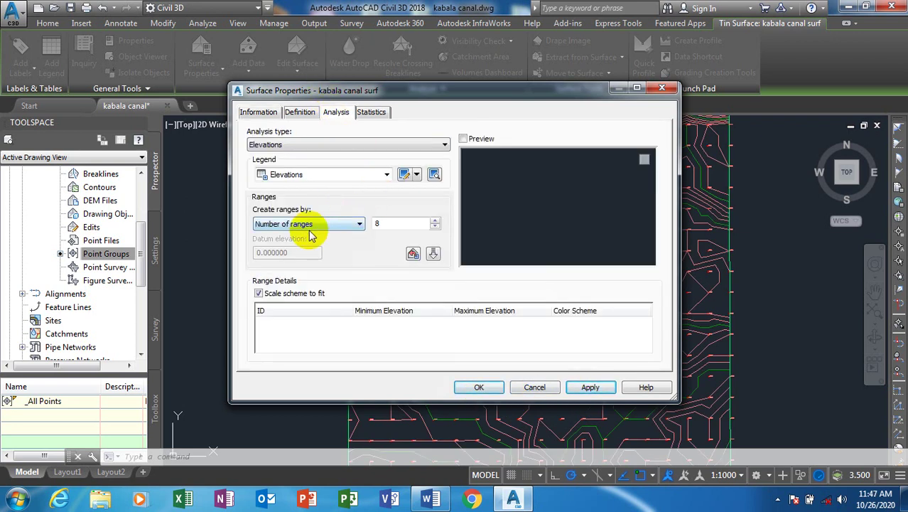
click(344, 225)
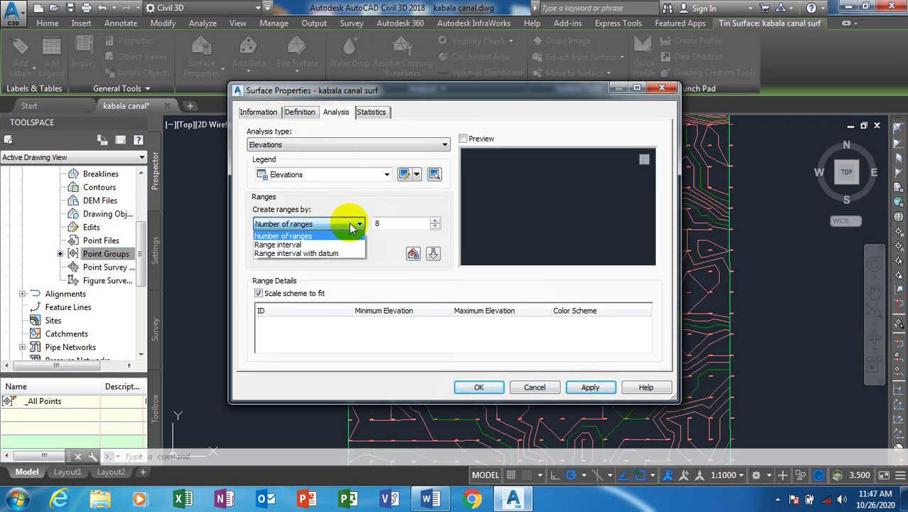
click(355, 234)
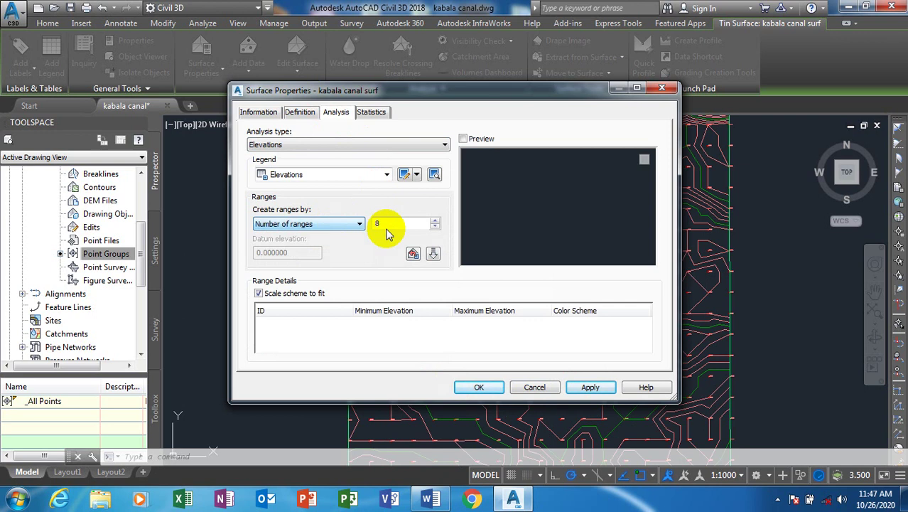
click(335, 174)
click(339, 176)
click(345, 145)
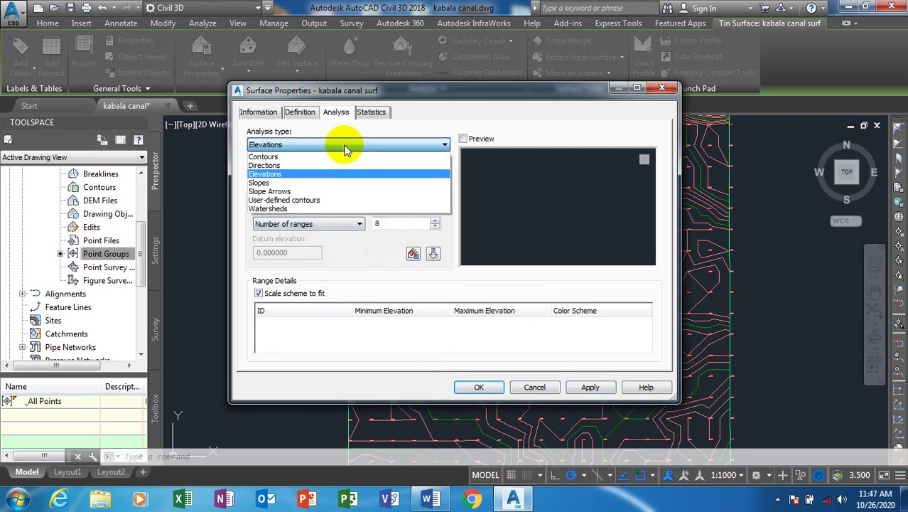
click(345, 146)
click(371, 111)
click(299, 112)
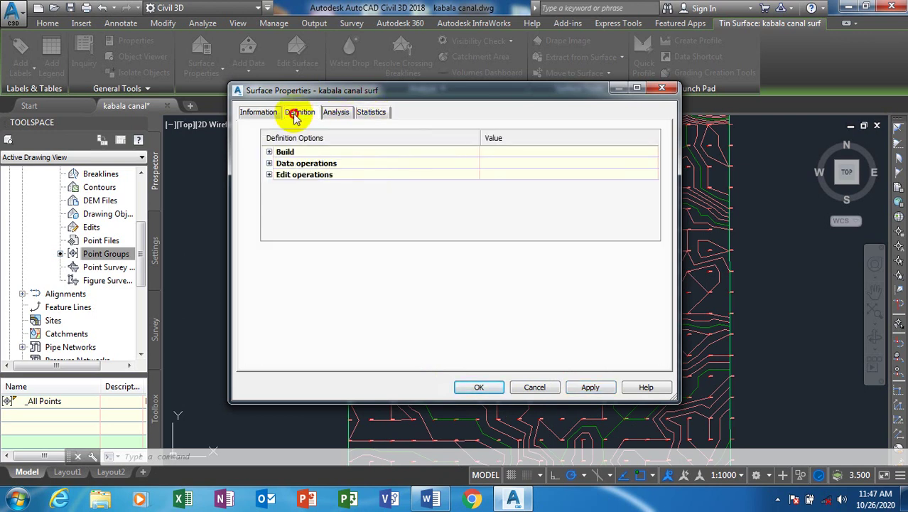
Return to the surface's general information, accept the surface properties, and deselect the surface
click(260, 113)
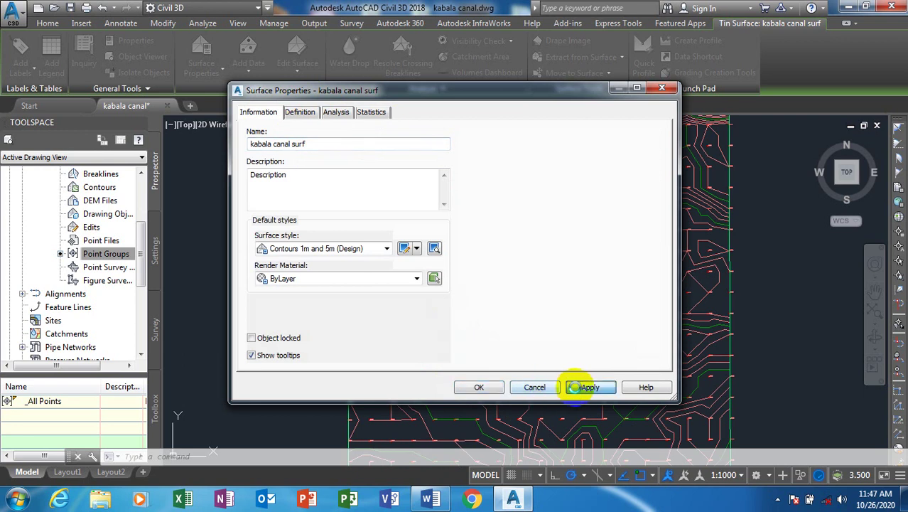
click(474, 389)
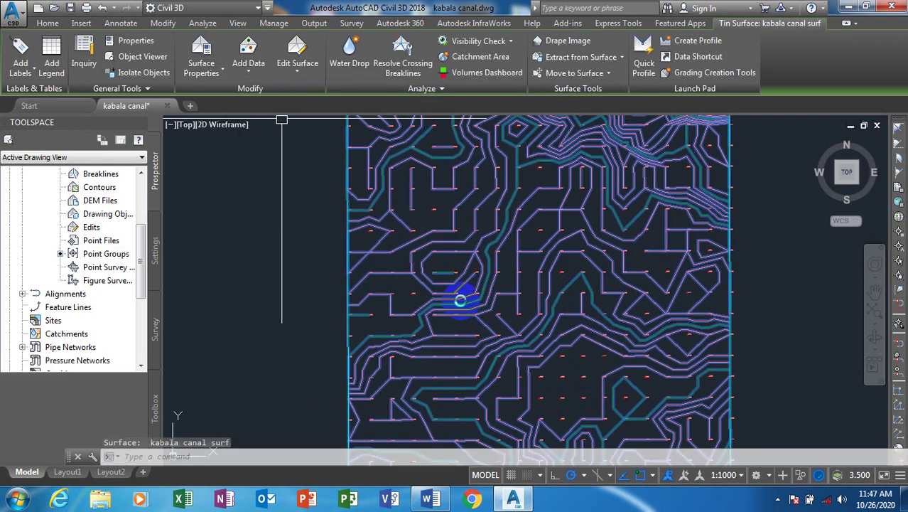
scroll(291, 275, down, 2)
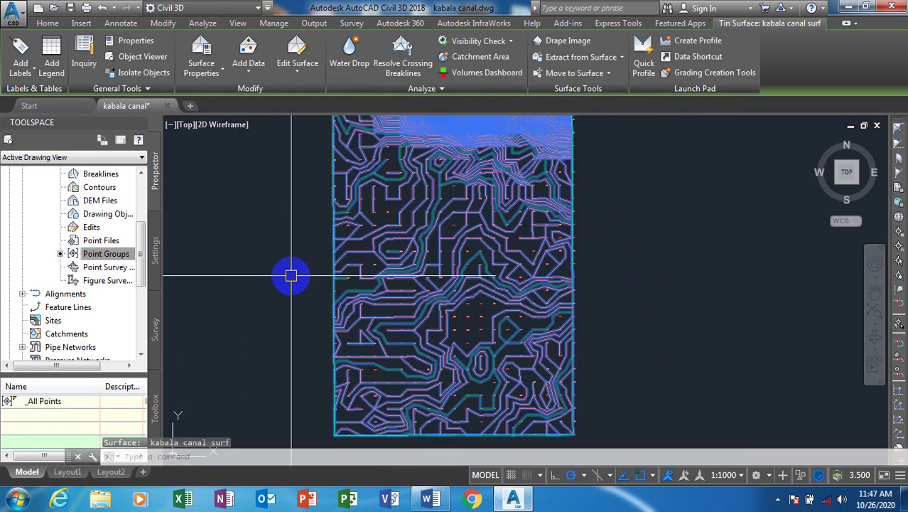
key(Escape)
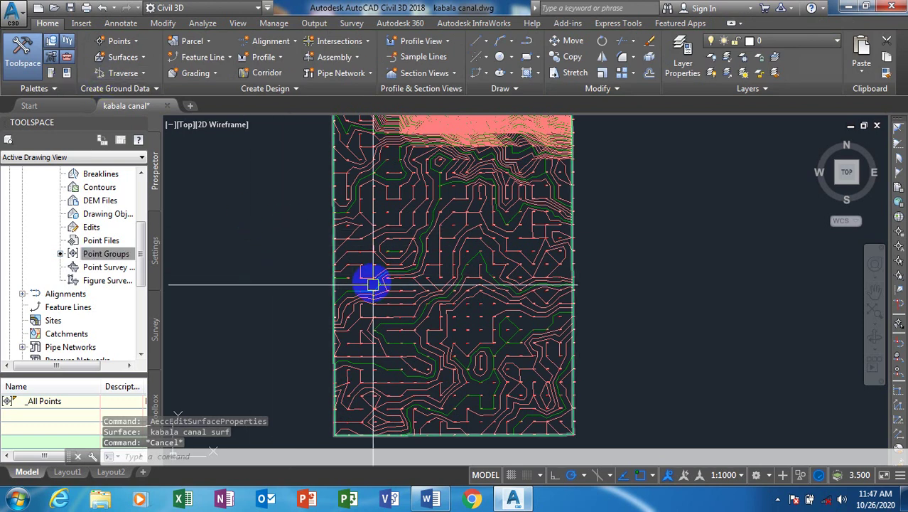
Label multiple contours at the default 100 m interval along a line from inside the surface to just past its east edge
click(370, 237)
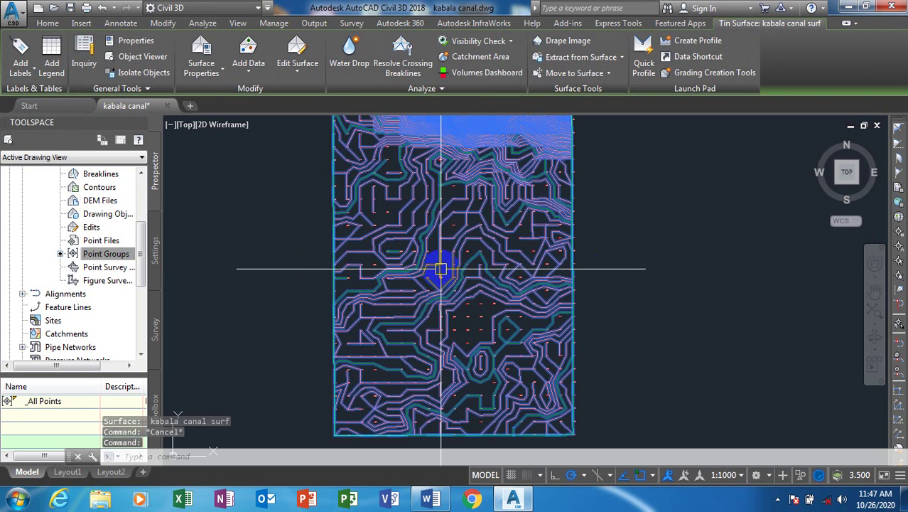
click(32, 74)
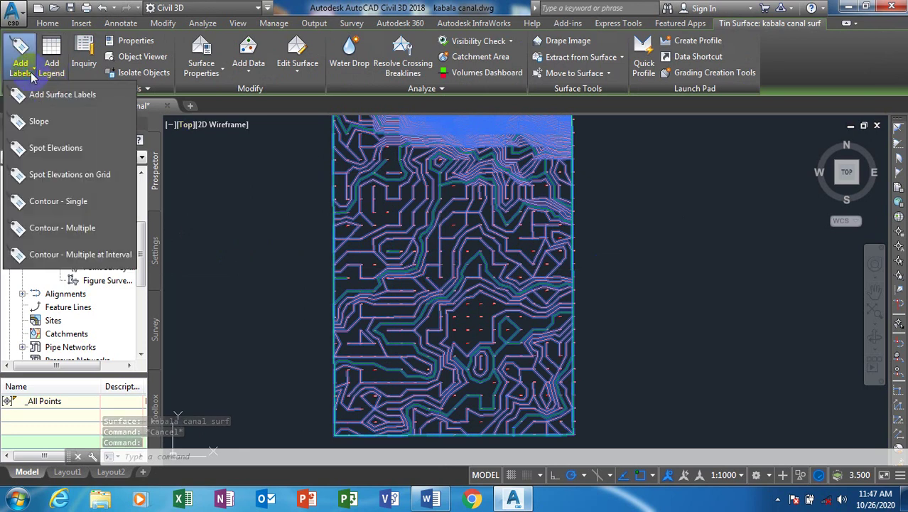
click(68, 256)
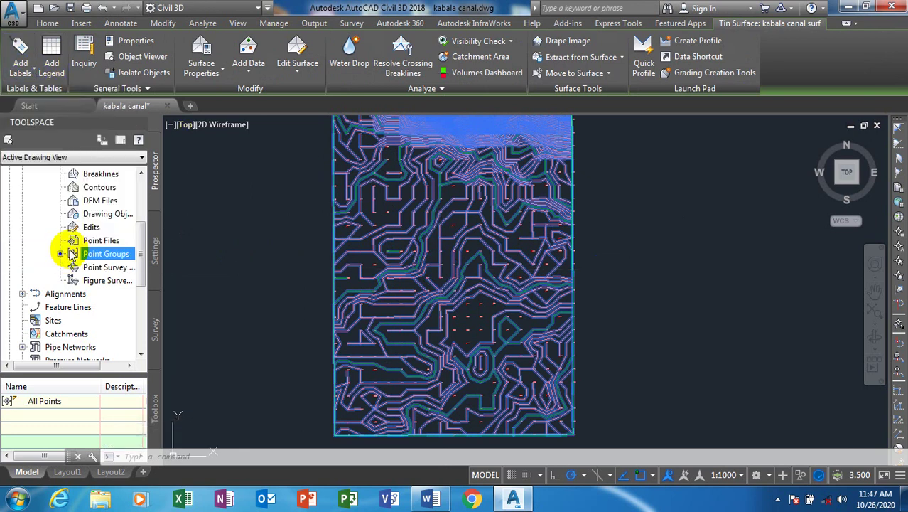
click(484, 260)
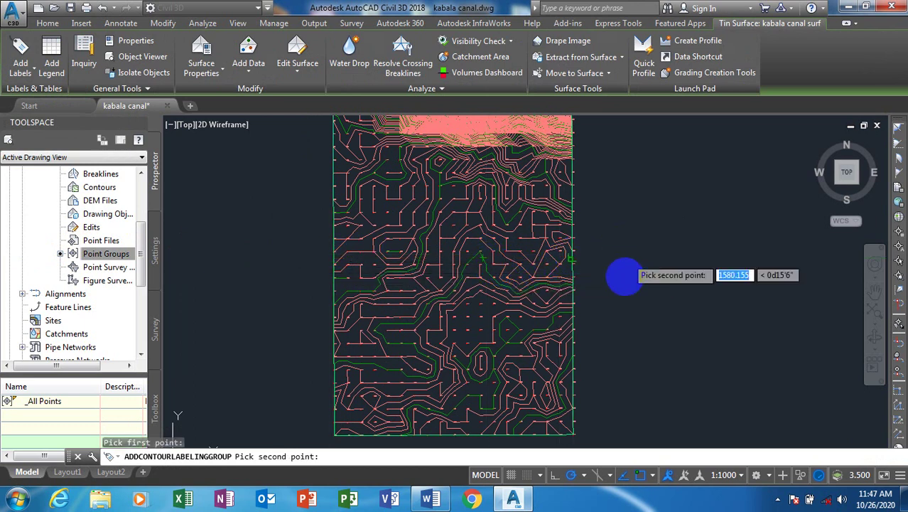
click(582, 305)
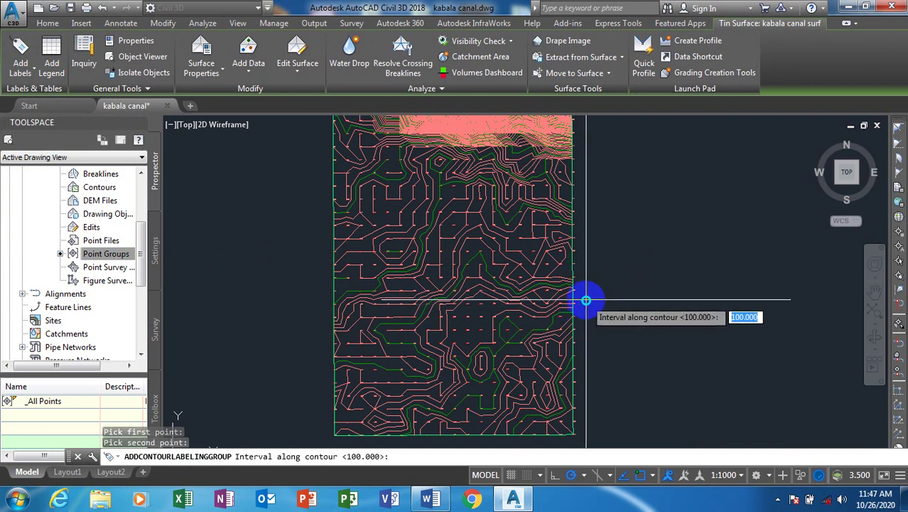
key(Return)
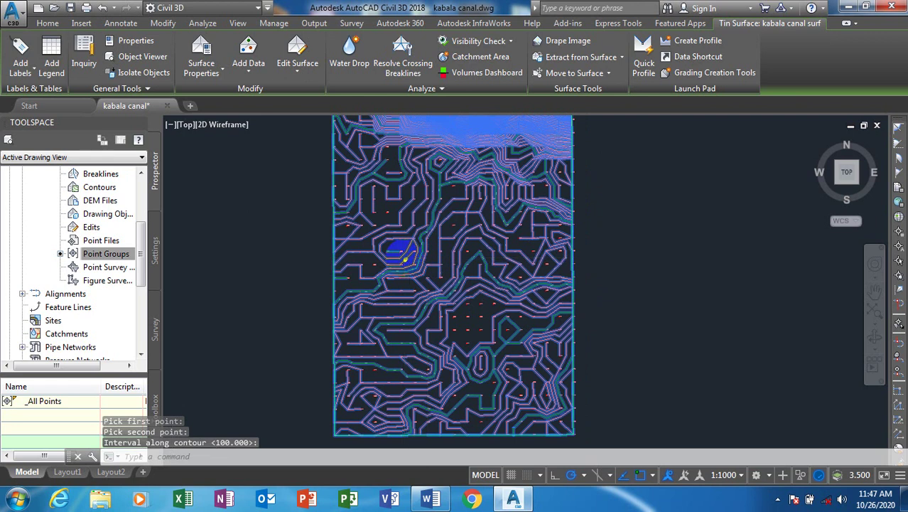
scroll(404, 261, up, 8)
scroll(406, 259, down, 3)
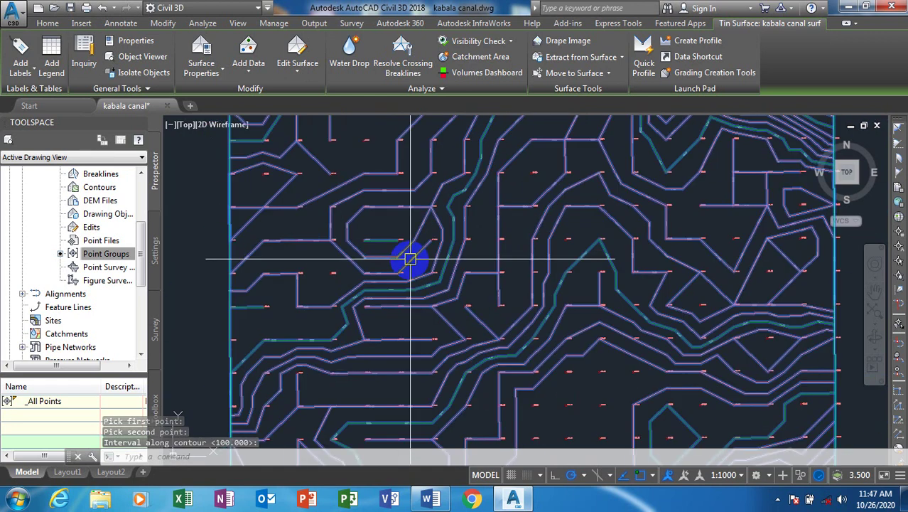
scroll(344, 277, down, 5)
click(219, 227)
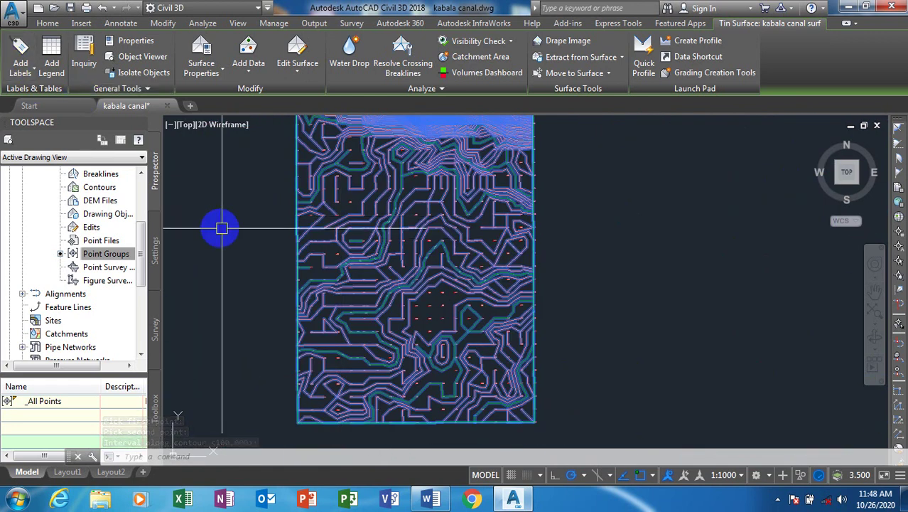
click(14, 77)
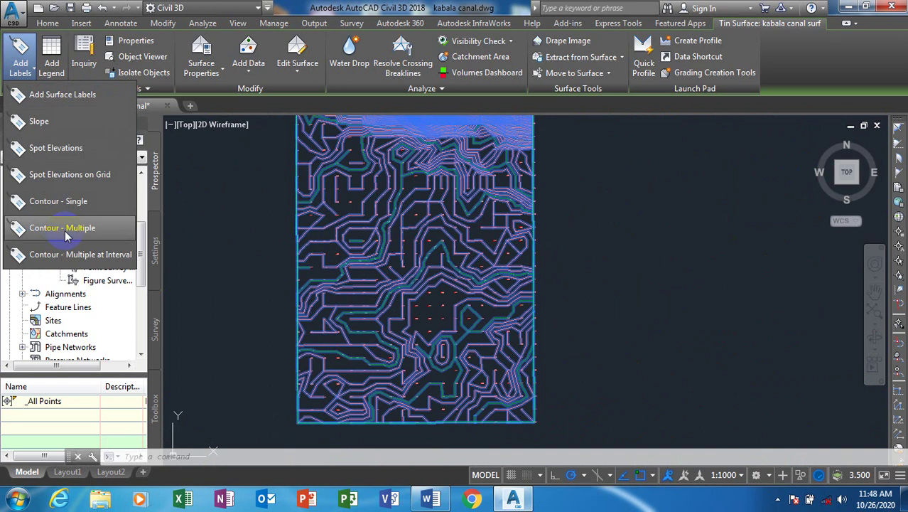
click(62, 228)
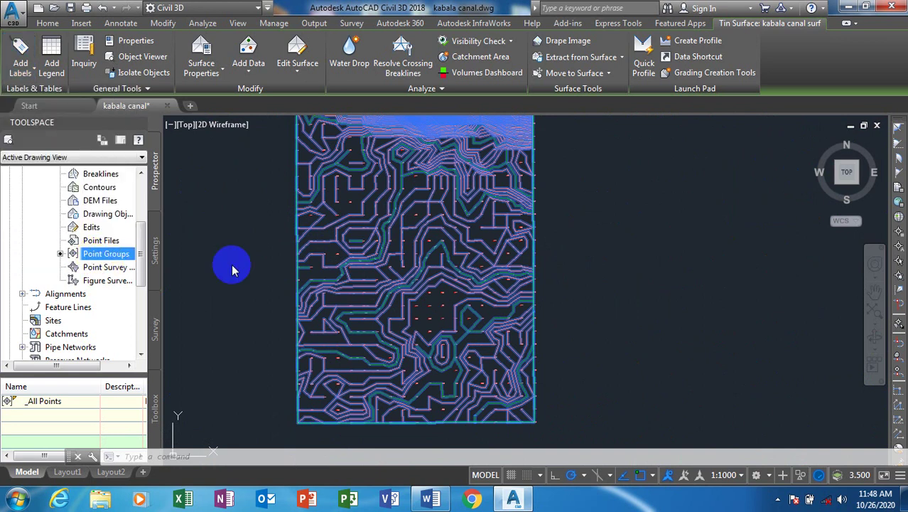
click(396, 318)
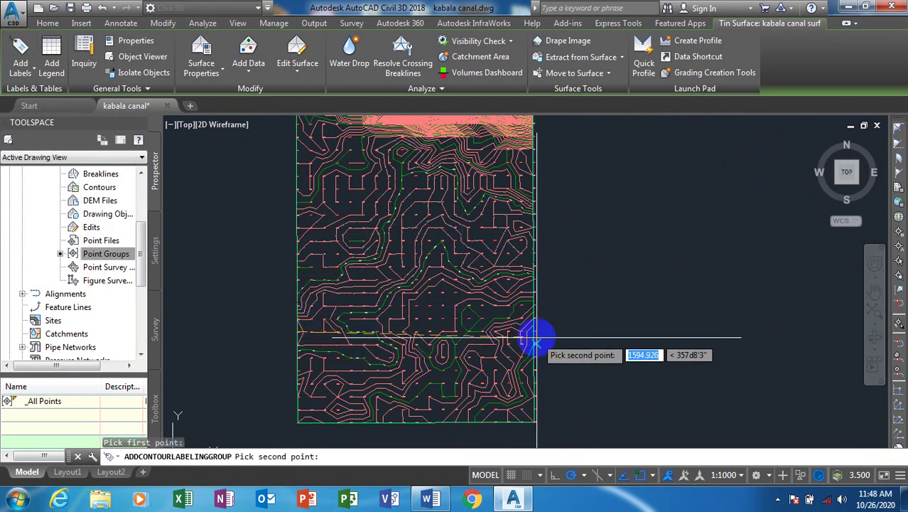
click(534, 281)
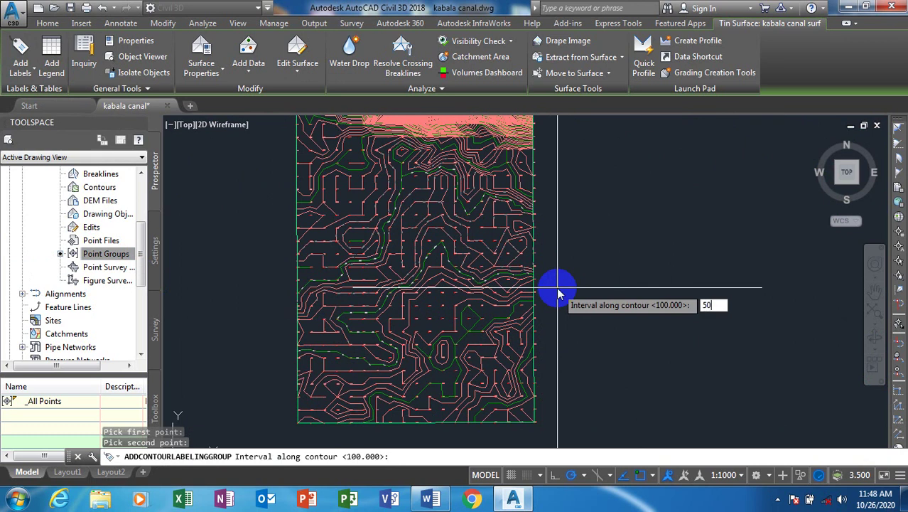
key(Escape)
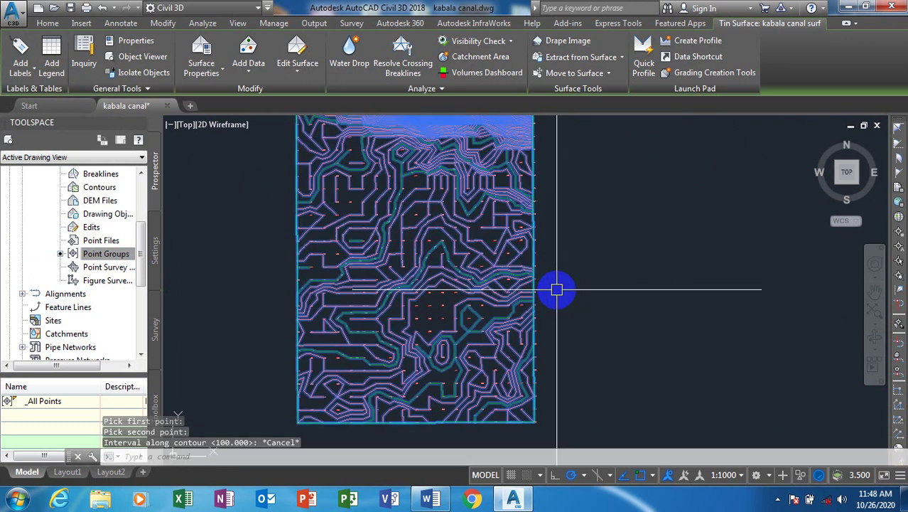
Draw a diagonal polyline across the surface from its southeast corner to its northwest corner
key(Escape)
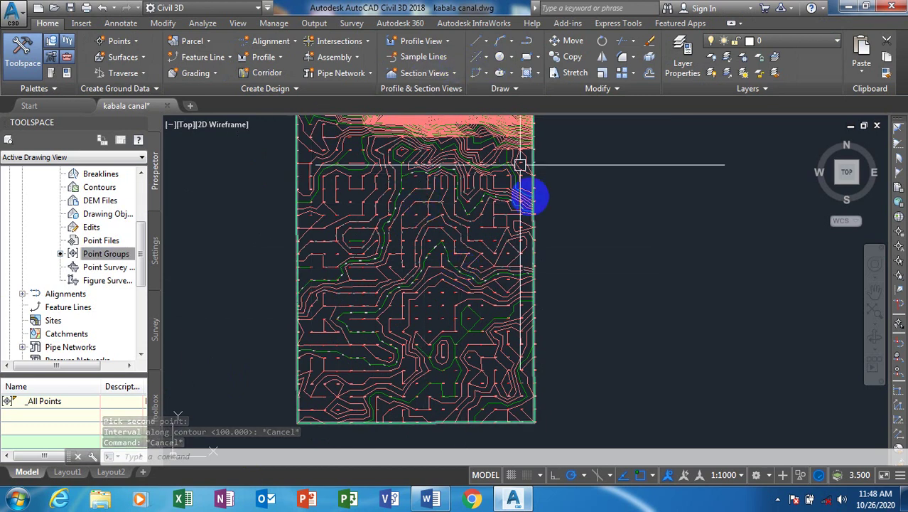
scroll(556, 319, down, 2)
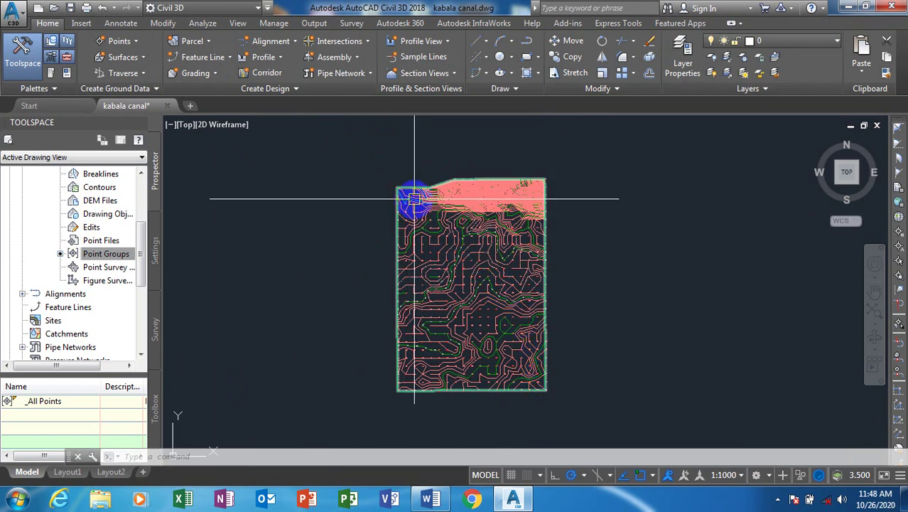
click(526, 44)
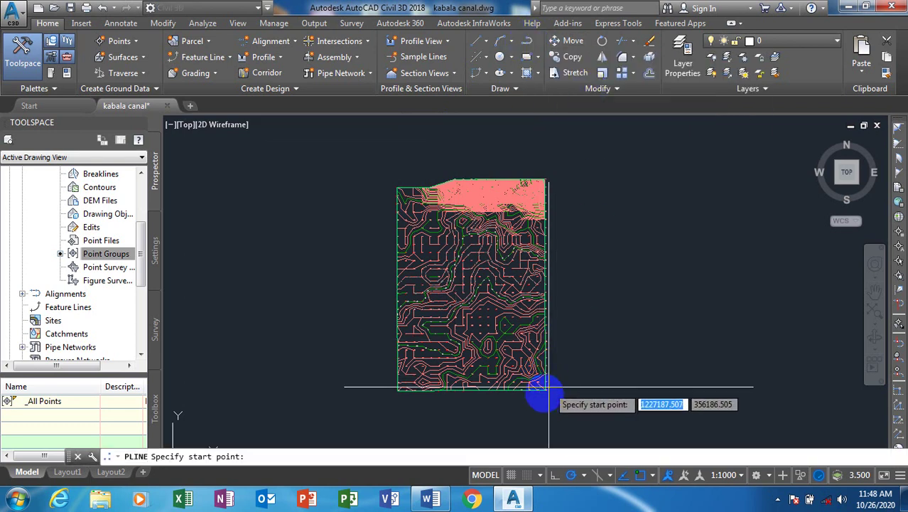
scroll(549, 387, up, 2)
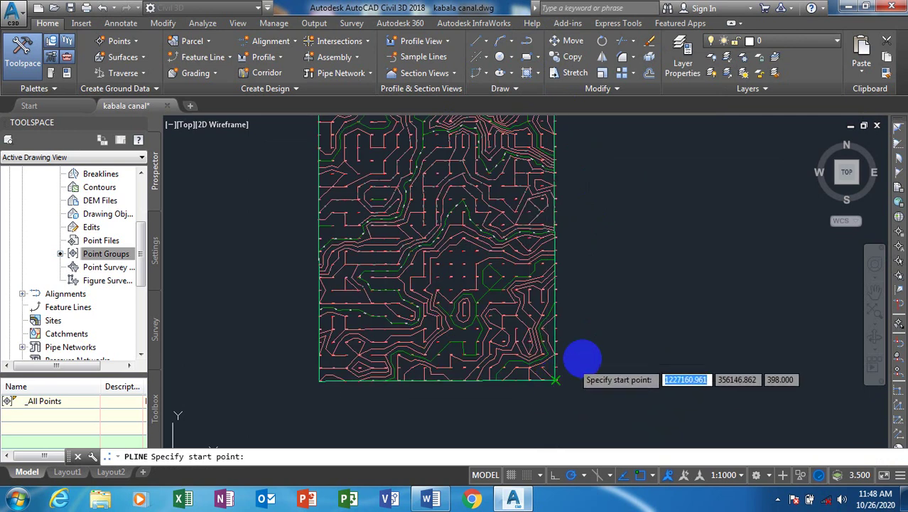
click(558, 384)
scroll(518, 333, down, 3)
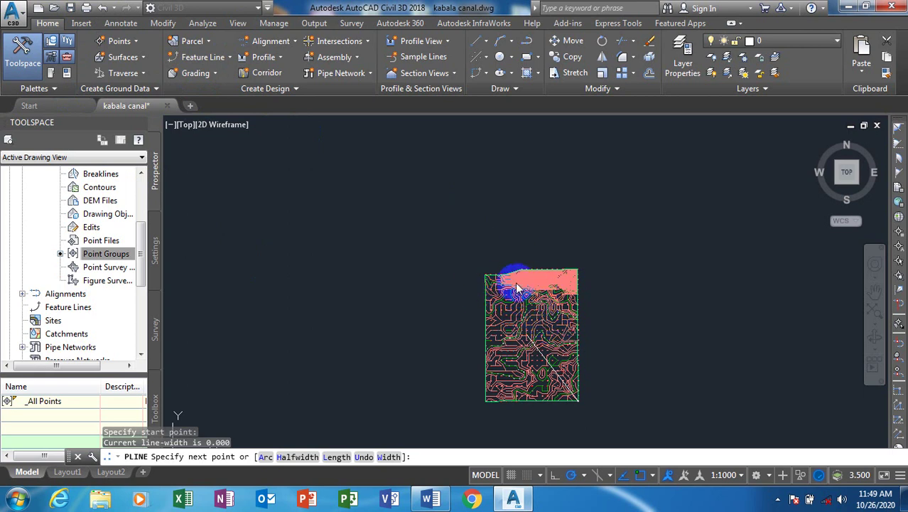
click(489, 277)
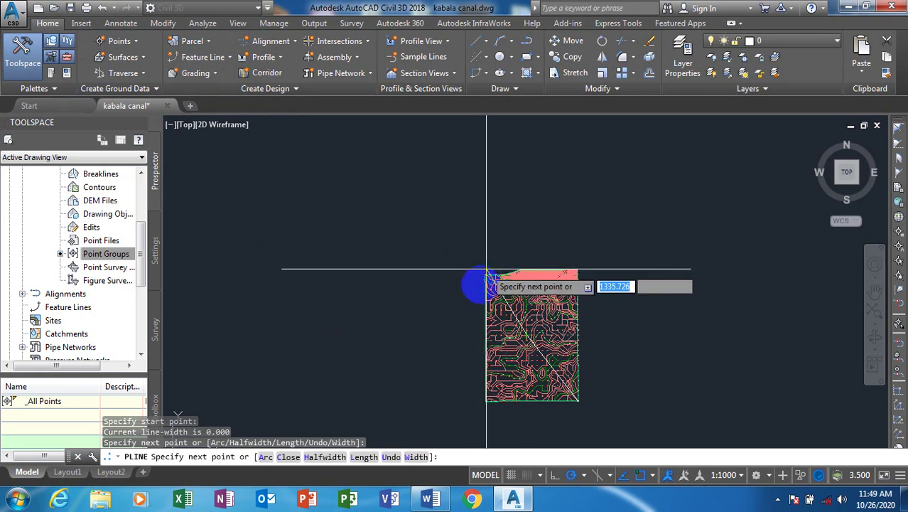
scroll(487, 269, up, 2)
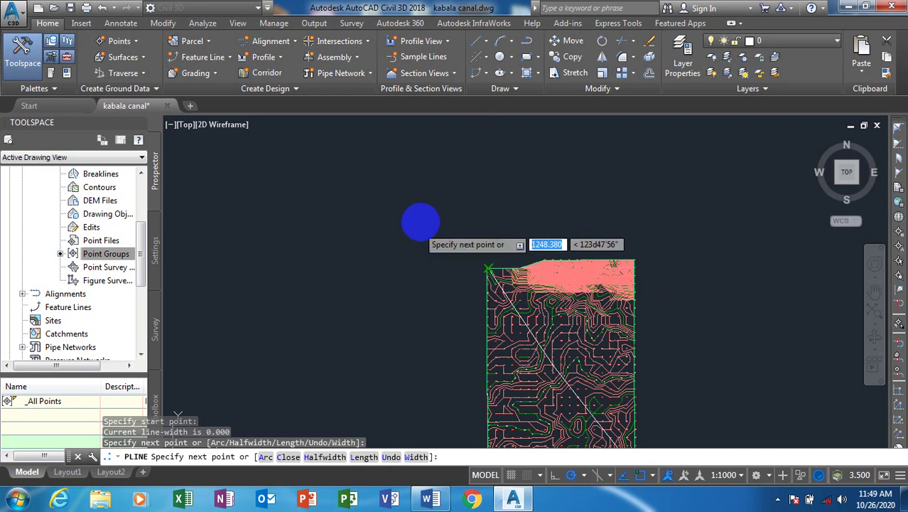
click(420, 221)
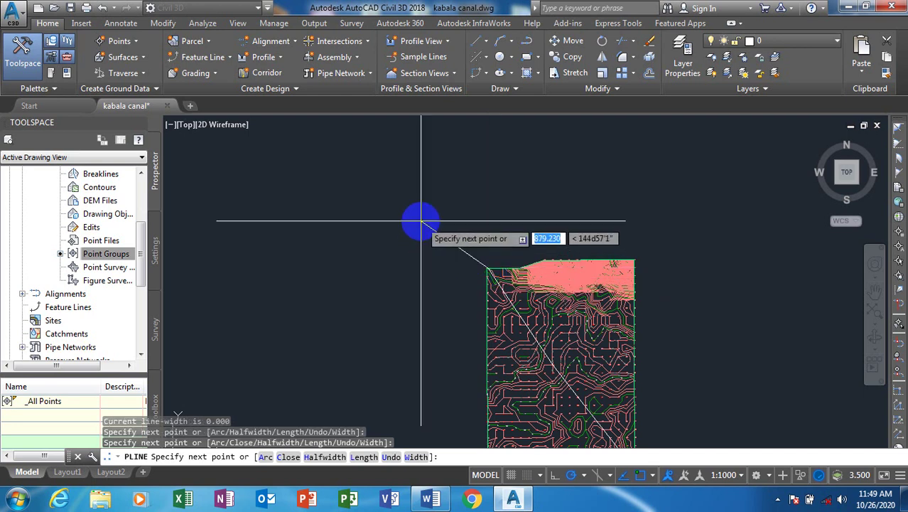
right_click(420, 221)
click(452, 233)
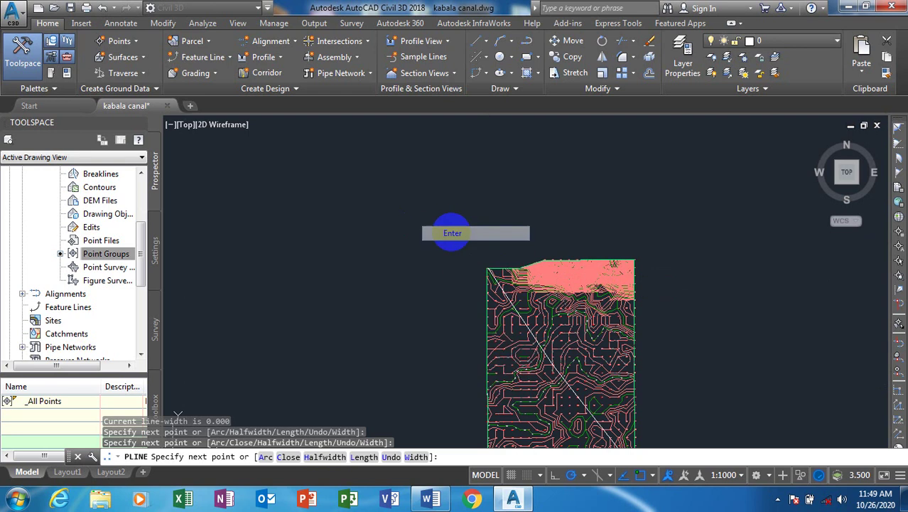
scroll(486, 217, down, 2)
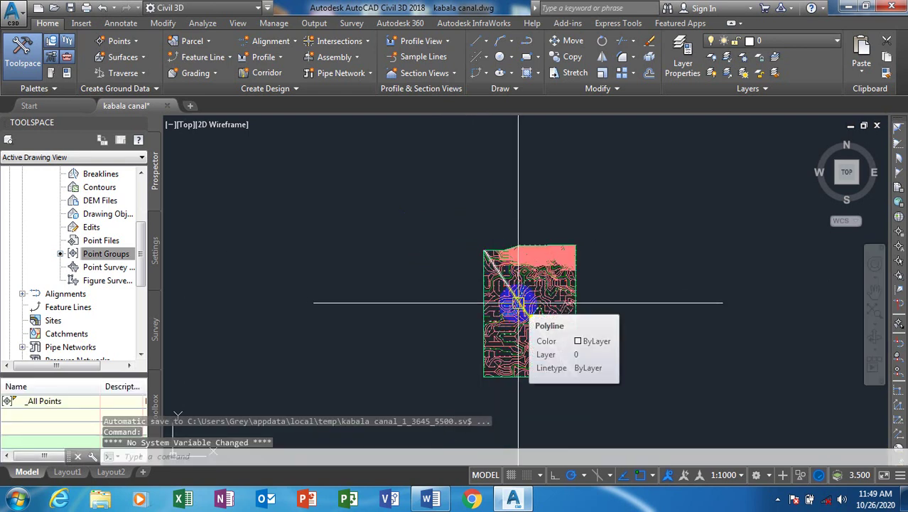
Start creating an alignment from the diagonal polyline and accept its direction without reversing it
click(348, 58)
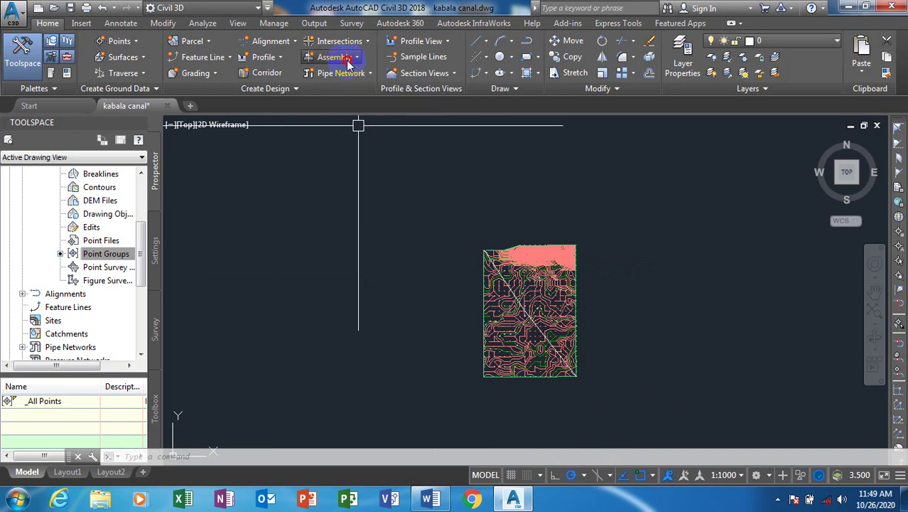
click(349, 59)
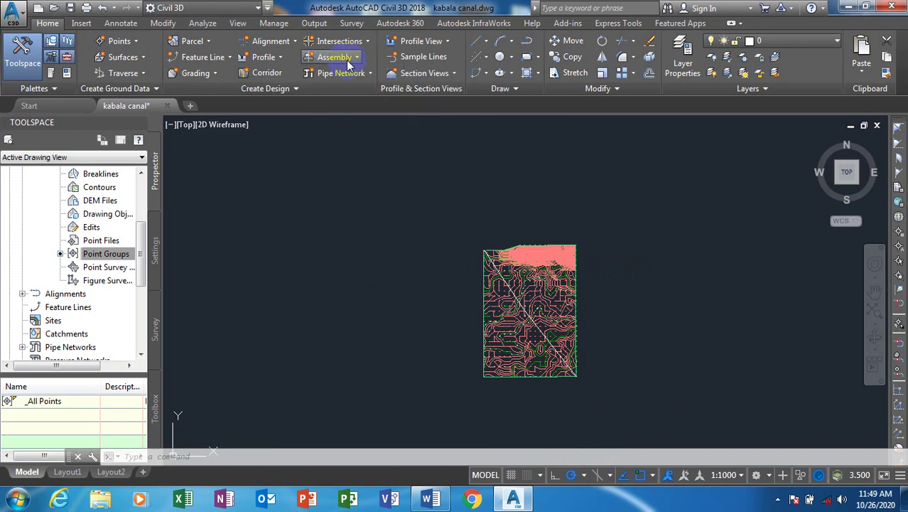
click(279, 41)
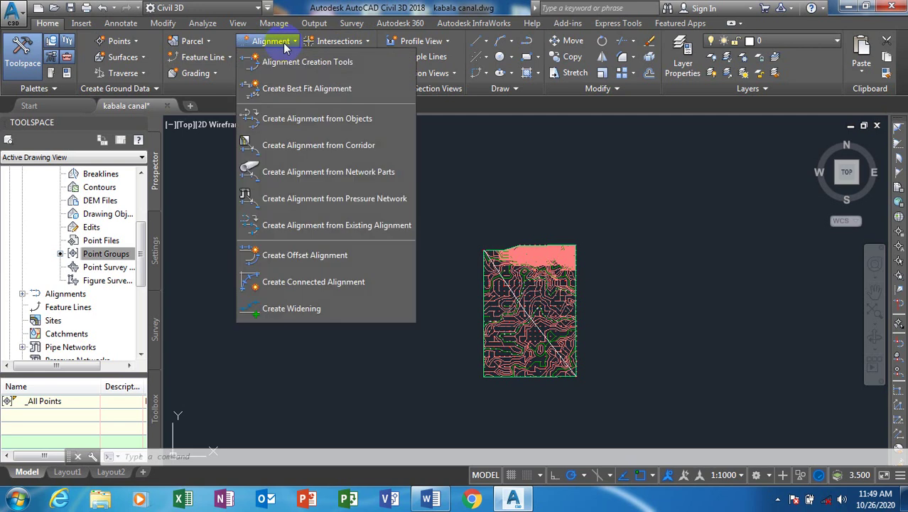
click(323, 119)
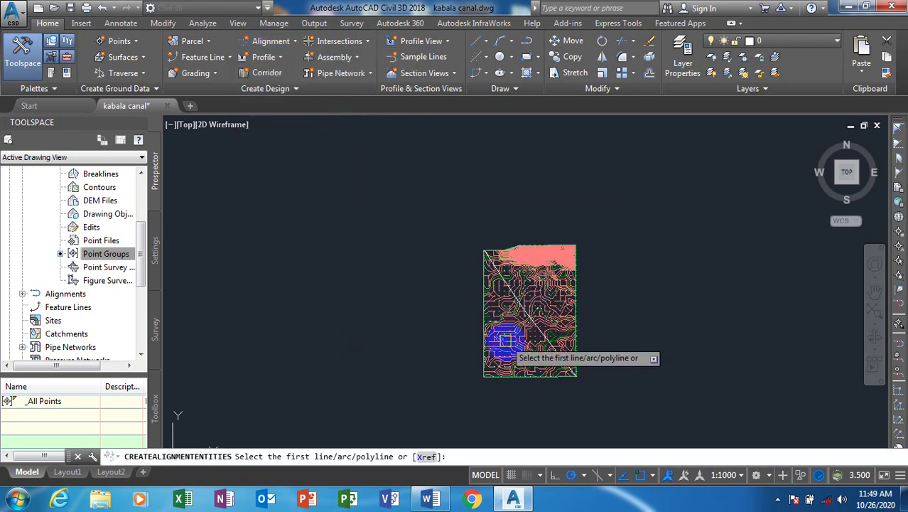
click(526, 313)
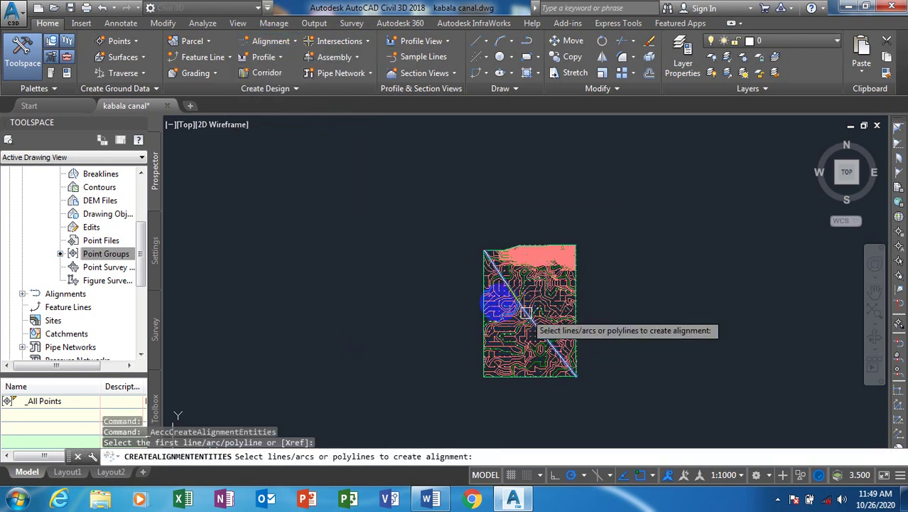
click(401, 257)
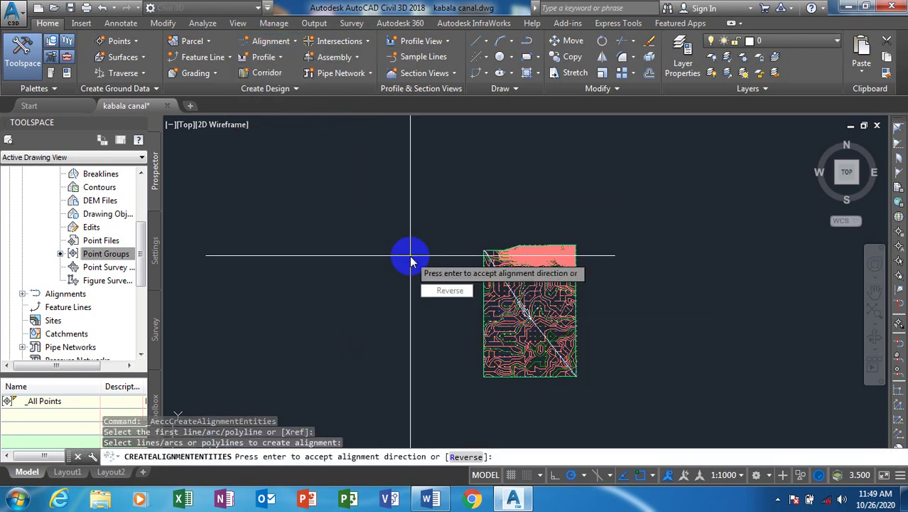
click(497, 304)
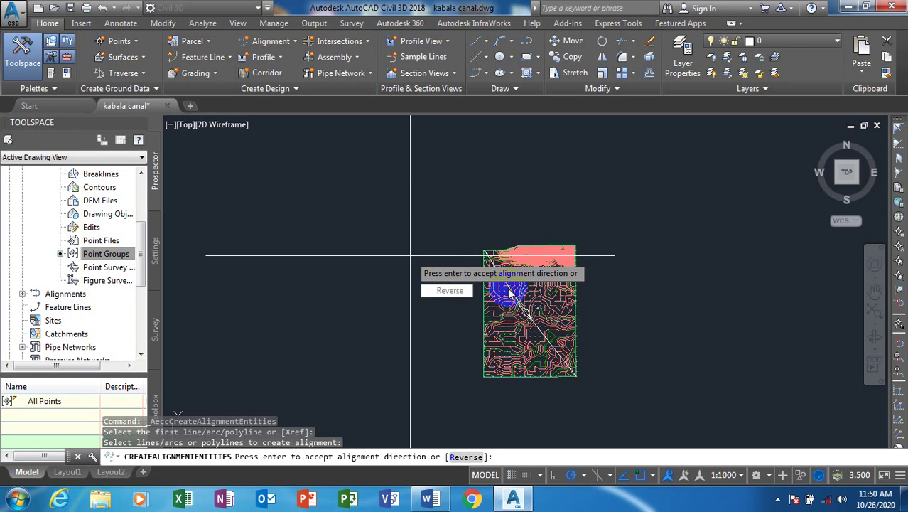
key(Return)
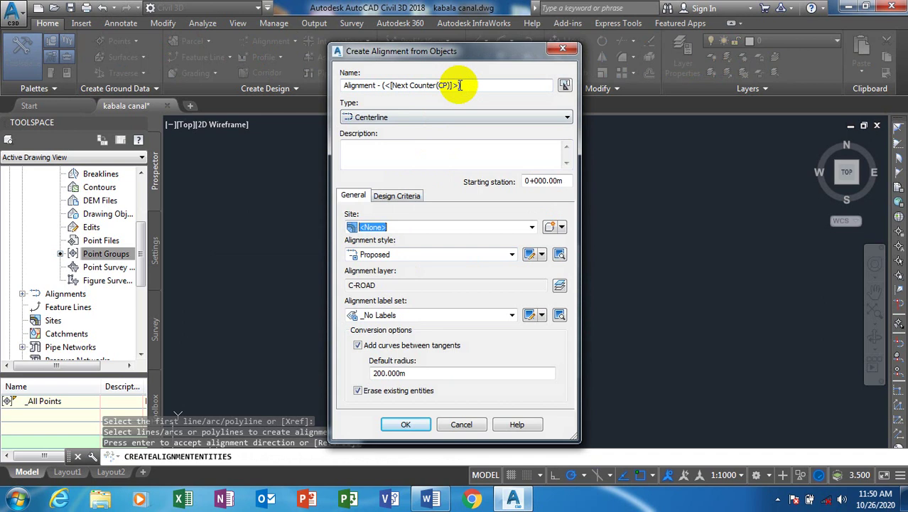
Name the centerline alignment "Alignment -kabala canal", keep the 200 m default curve radius, and create it
drag(464, 85, 388, 91)
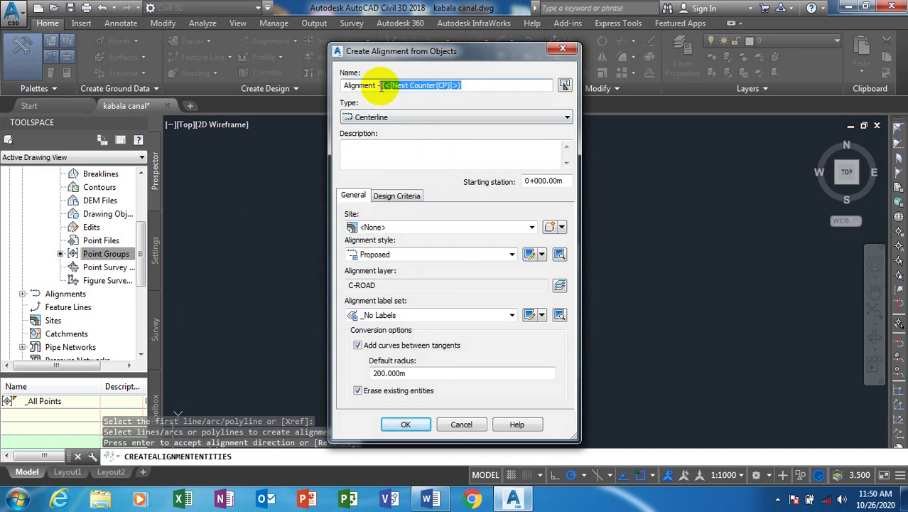
text(kabala canal)
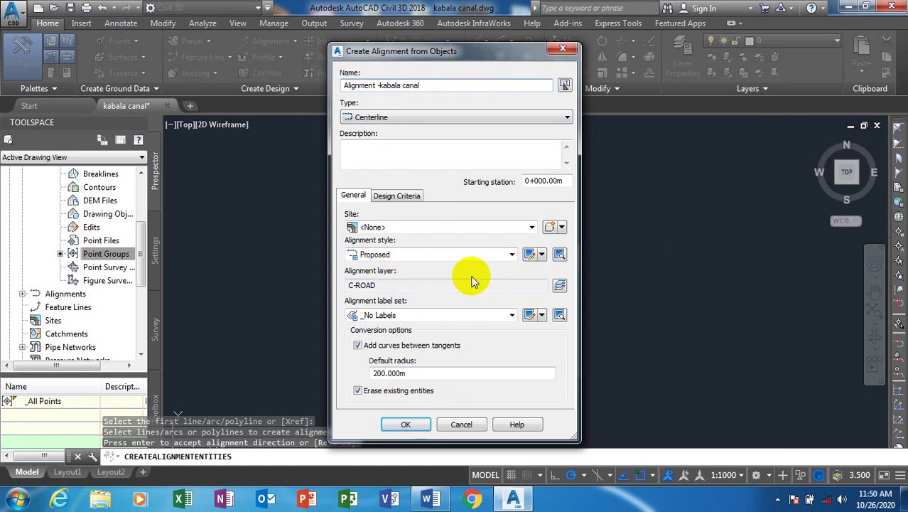
double_click(377, 373)
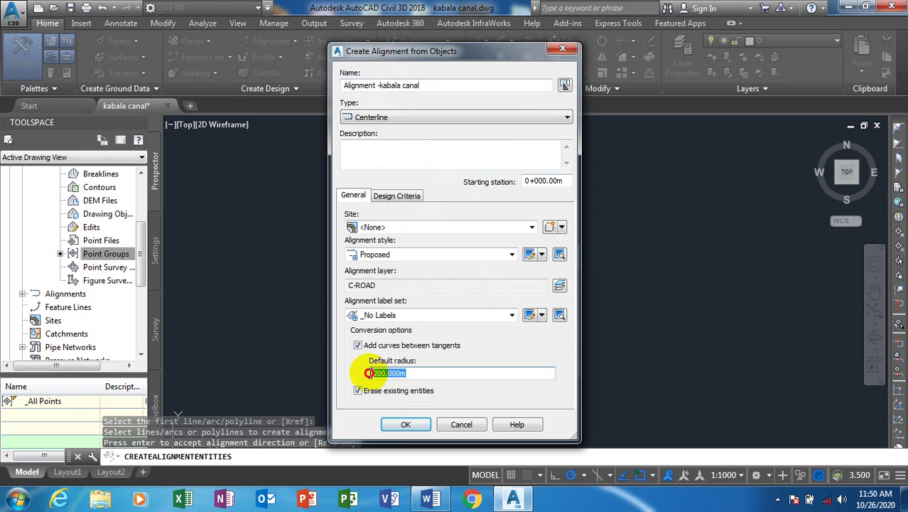
click(415, 371)
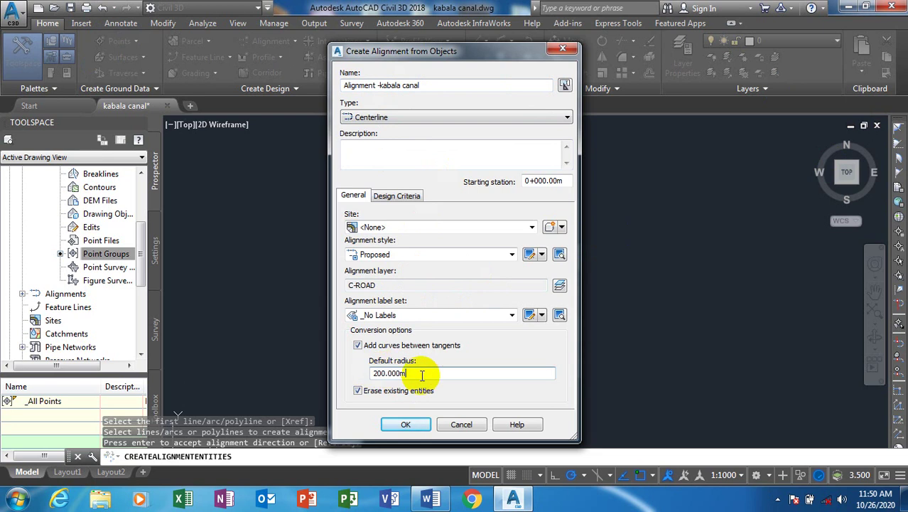
click(410, 424)
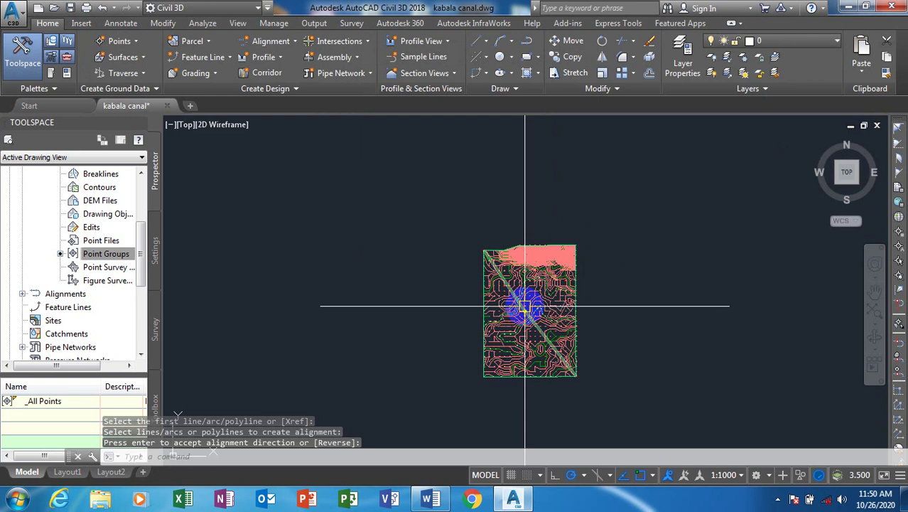
Start a surface profile along Alignment -kabala canal and add the kabala canal surf surface to its profile list
scroll(591, 313, up, 2)
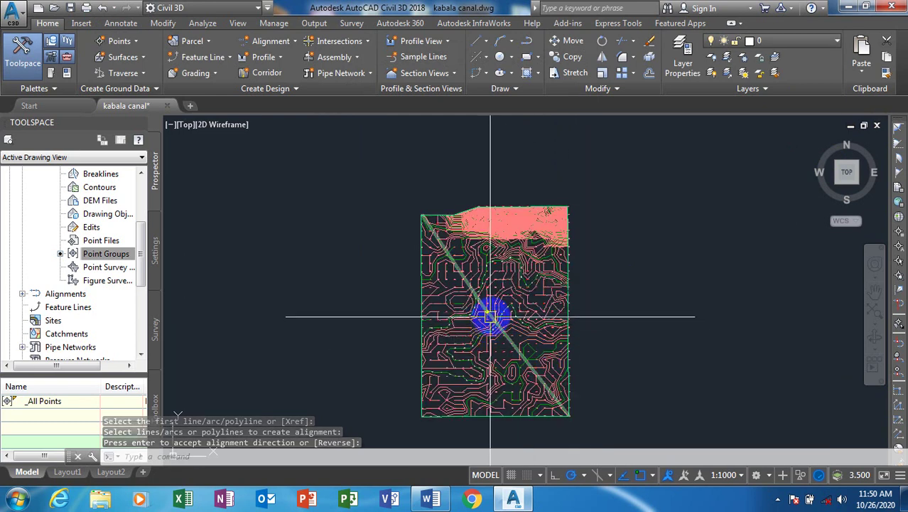
scroll(243, 185, down, 2)
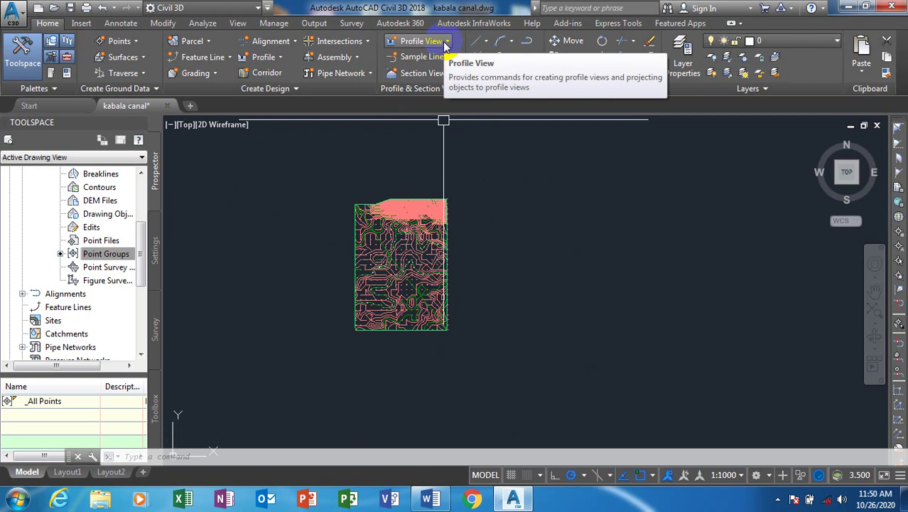
click(278, 59)
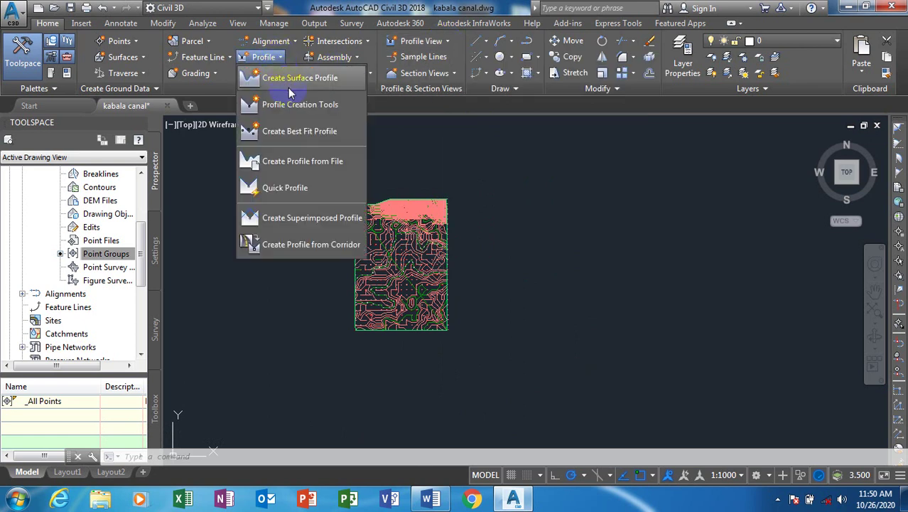
click(304, 79)
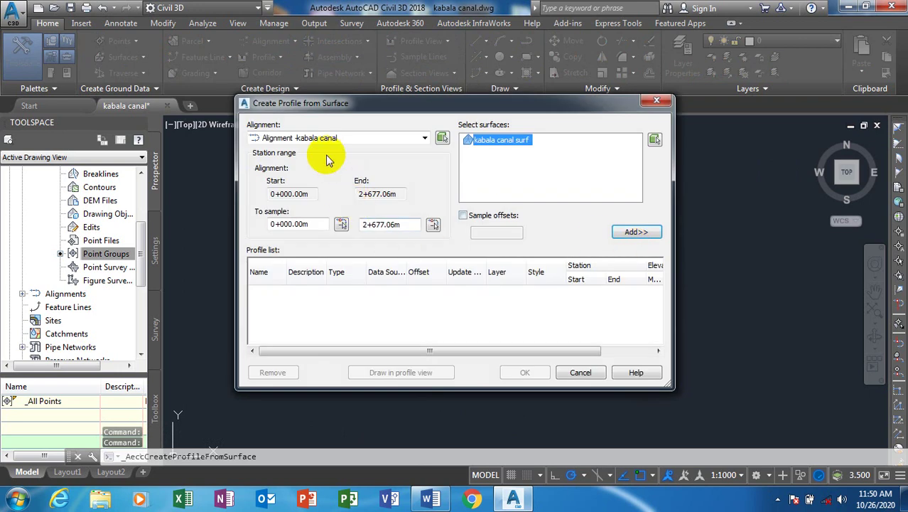
click(506, 143)
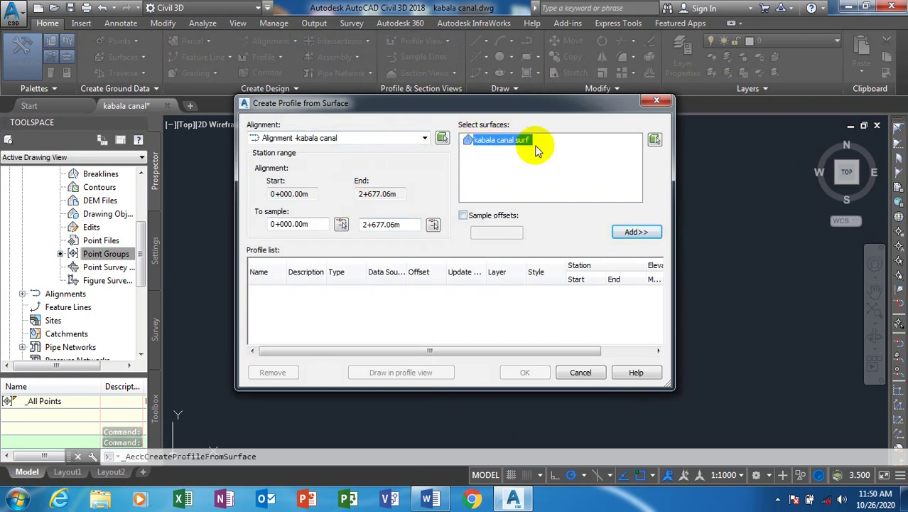
click(643, 233)
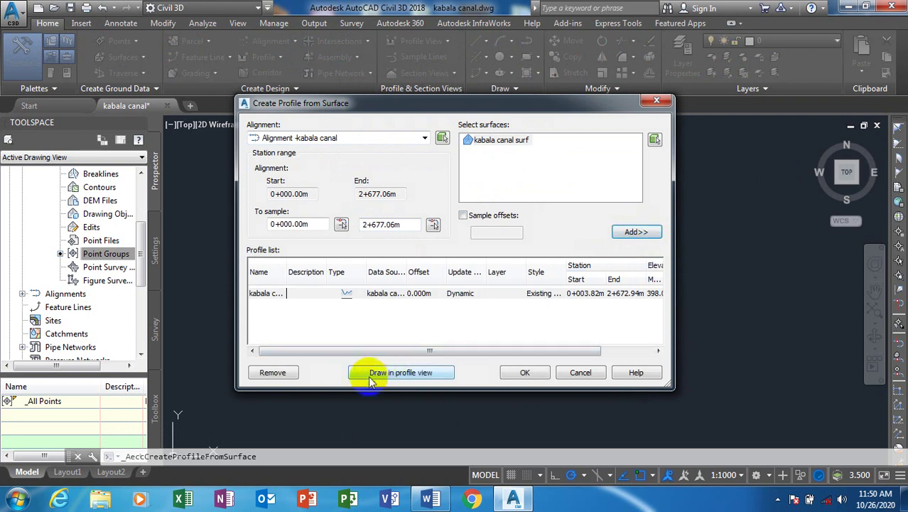
Choose to draw the surface profile in a profile view and name the view "existing profile k"
click(390, 373)
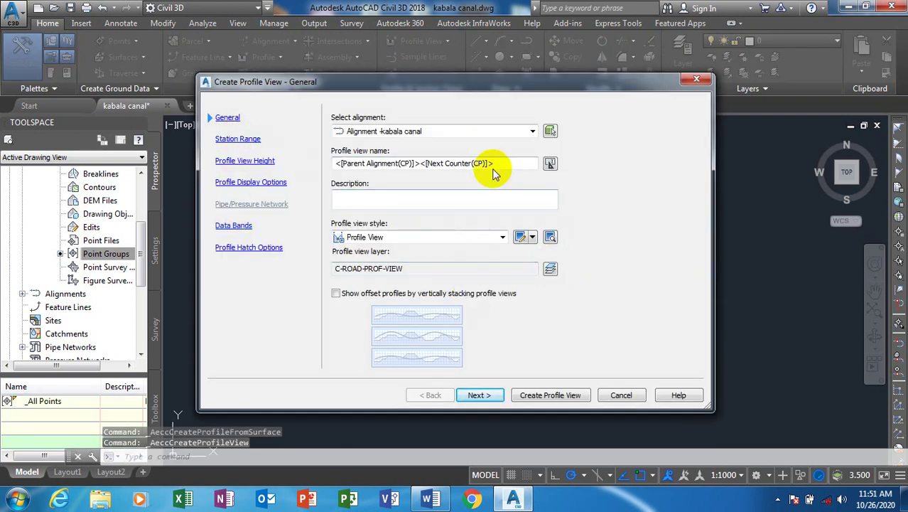
drag(508, 163, 319, 175)
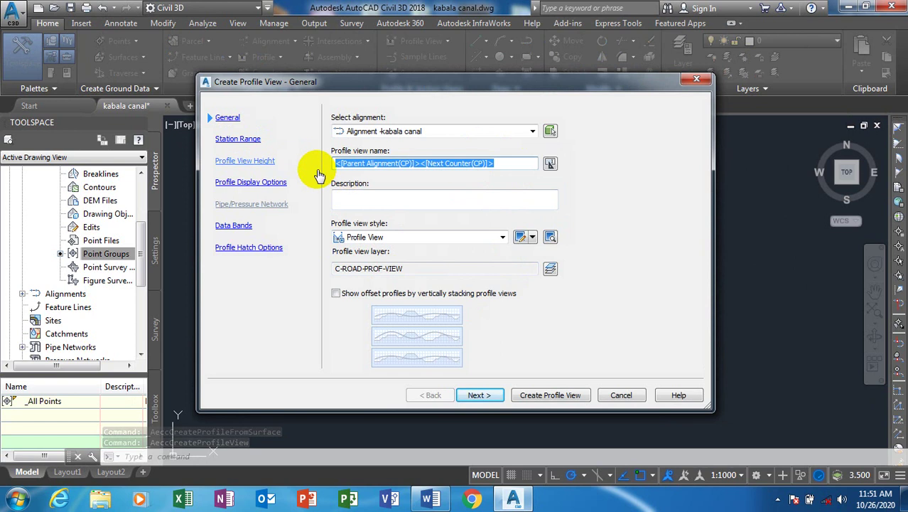
text(kc)
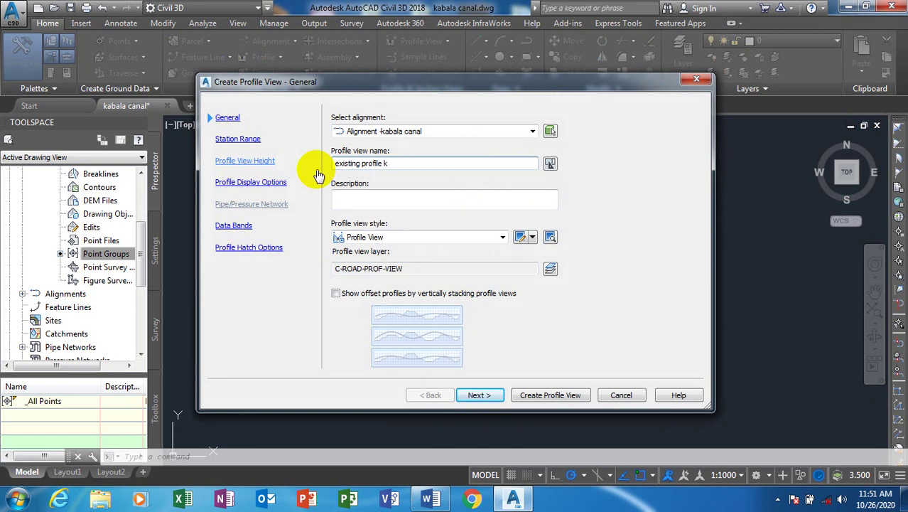
Keep the automatic station range, automatic profile view height and default display options for the new profile view
click(476, 396)
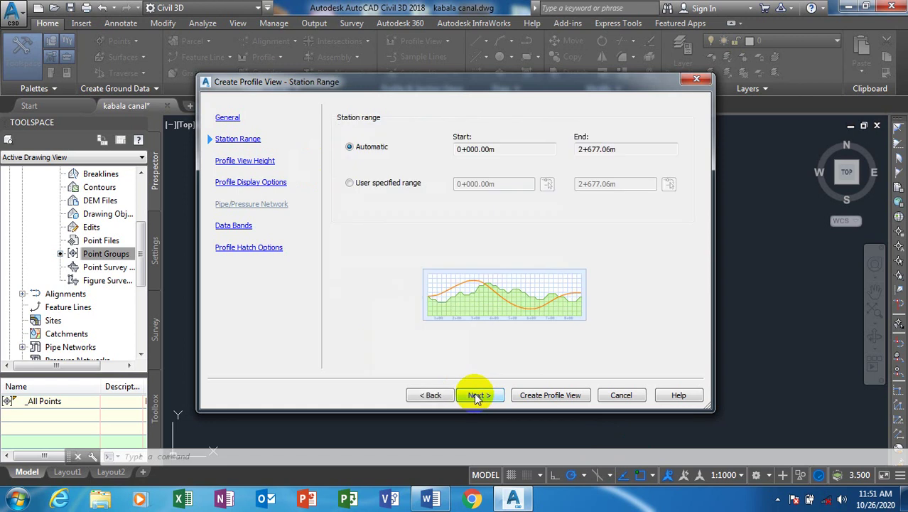
click(477, 395)
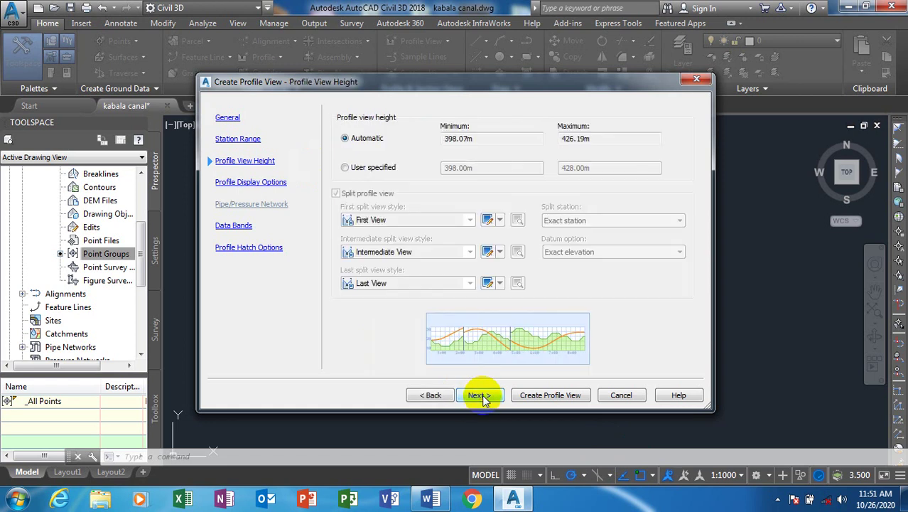
click(481, 396)
click(482, 396)
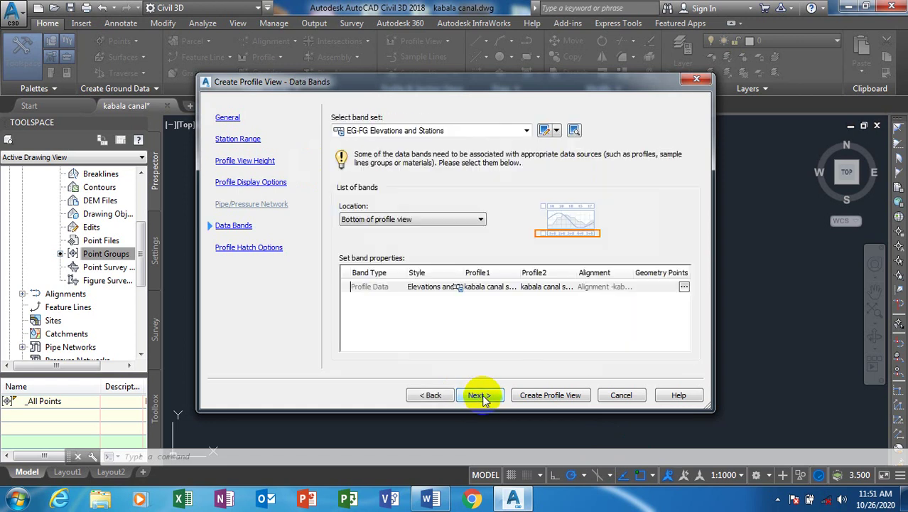
Keep the EG-FG Elevations and Stations band set without hatching and place the profile view east of the contoured surface
click(526, 133)
click(525, 131)
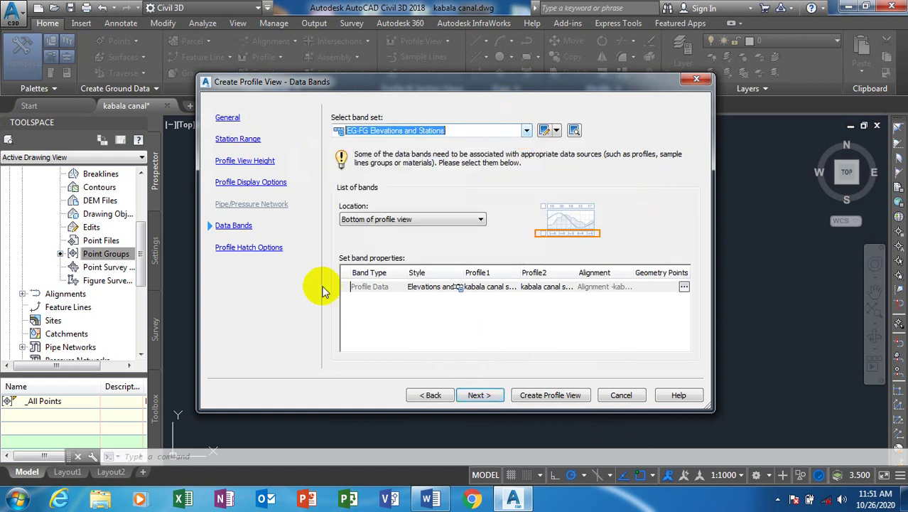
click(478, 395)
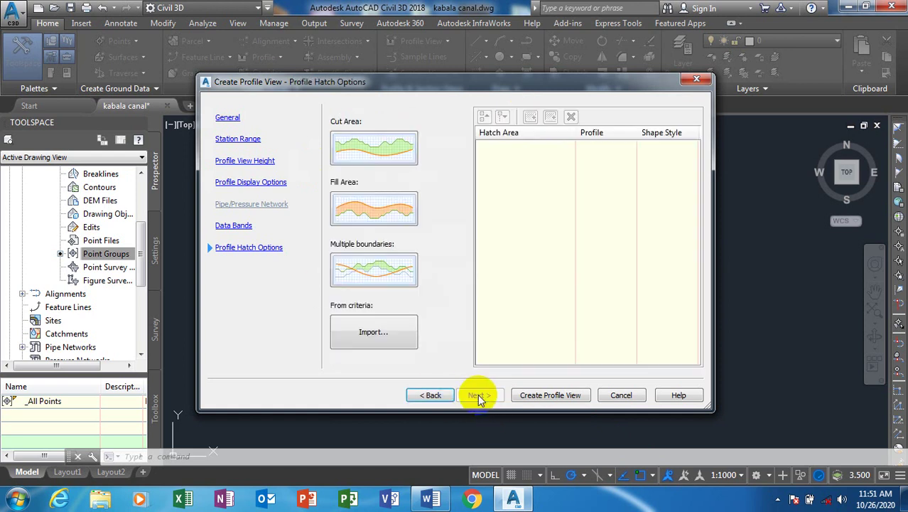
click(551, 395)
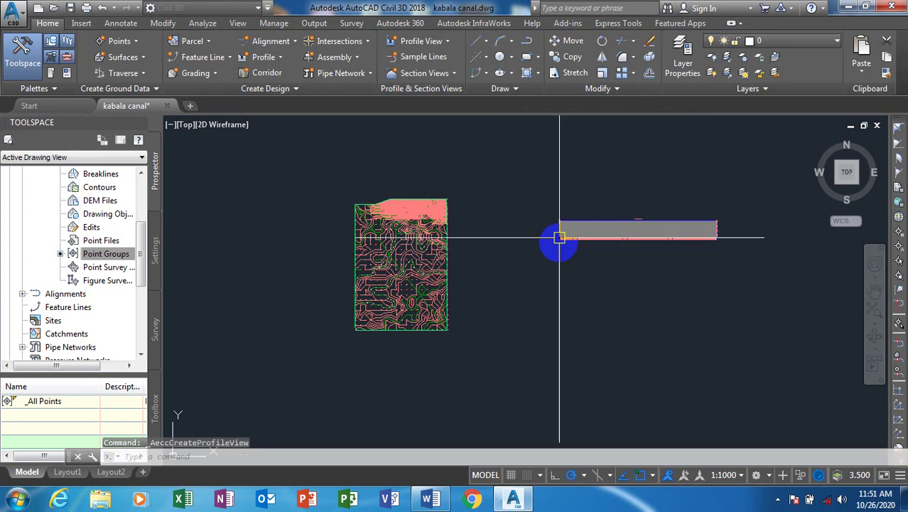
click(559, 237)
Examine the existing-ground line, elevation labels and station band along the full length of the new profile view
scroll(558, 239, up, 5)
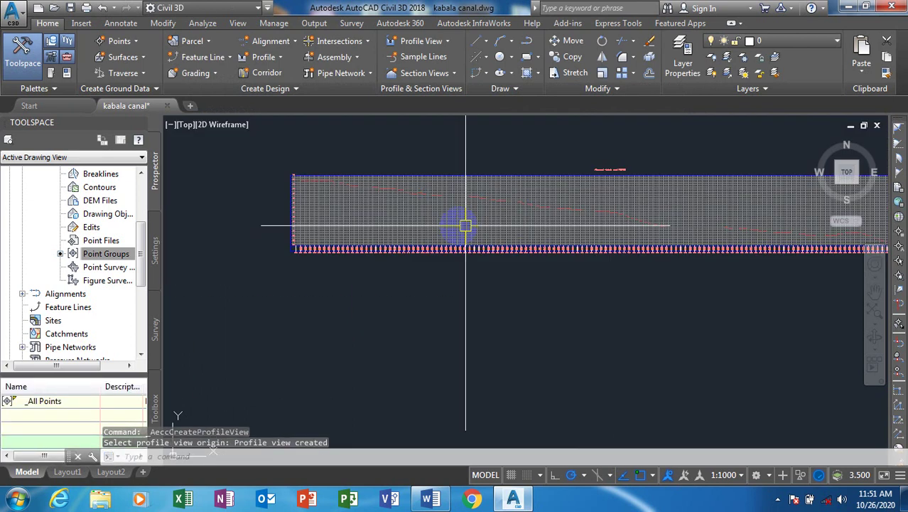
scroll(351, 171, up, 5)
scroll(321, 218, down, 5)
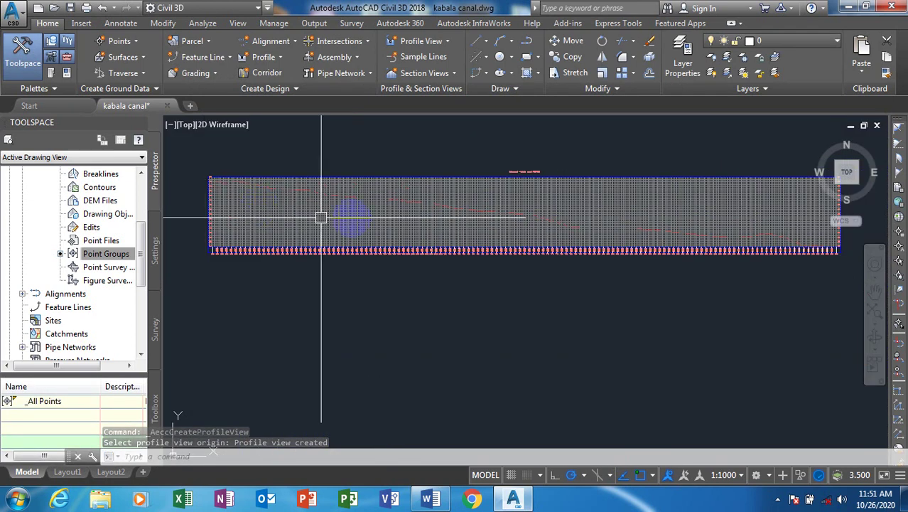
scroll(713, 223, up, 4)
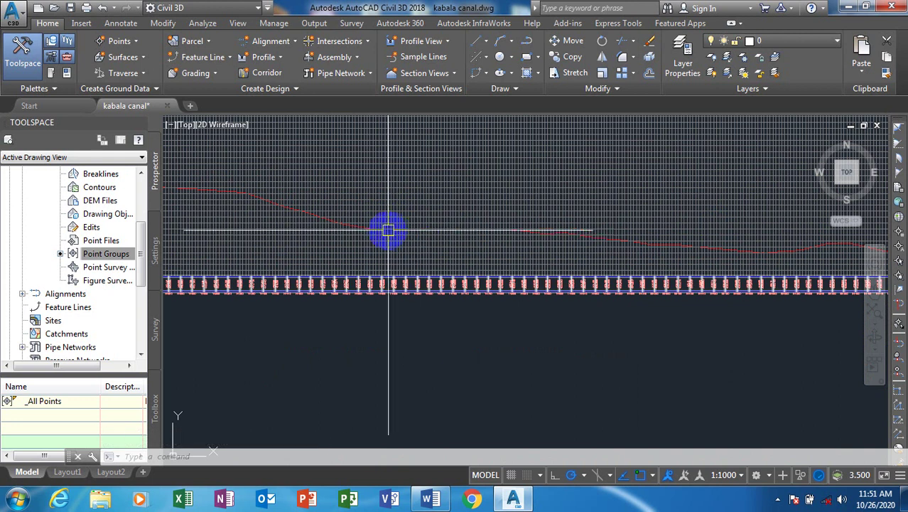
scroll(592, 251, down, 6)
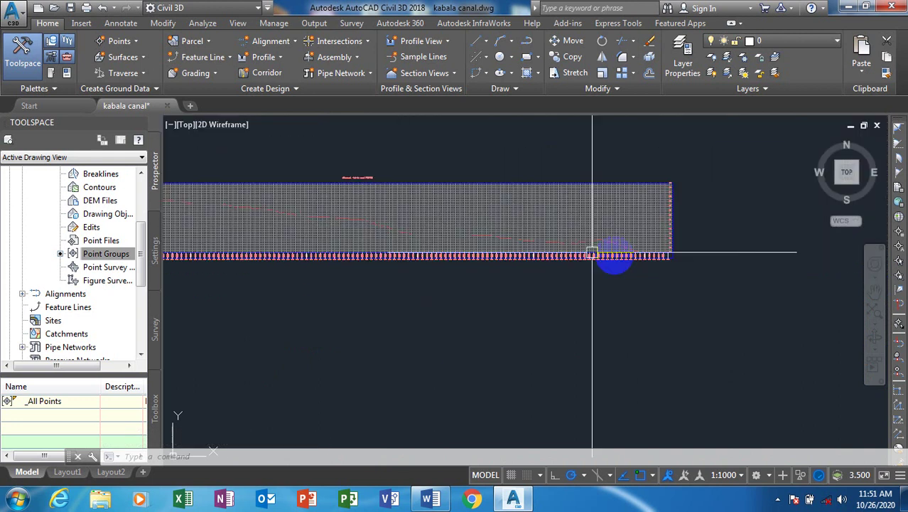
scroll(276, 227, up, 3)
scroll(273, 217, up, 2)
scroll(195, 176, down, 4)
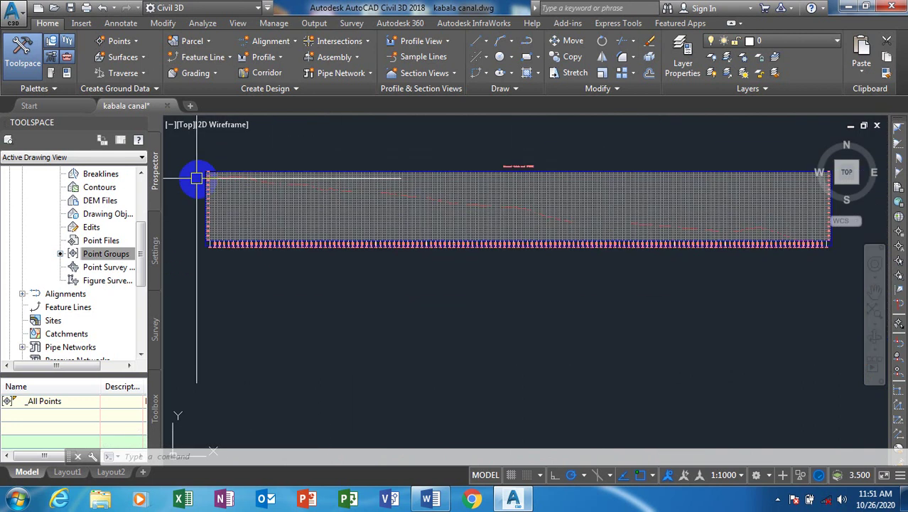
scroll(830, 234, up, 3)
scroll(821, 257, up, 4)
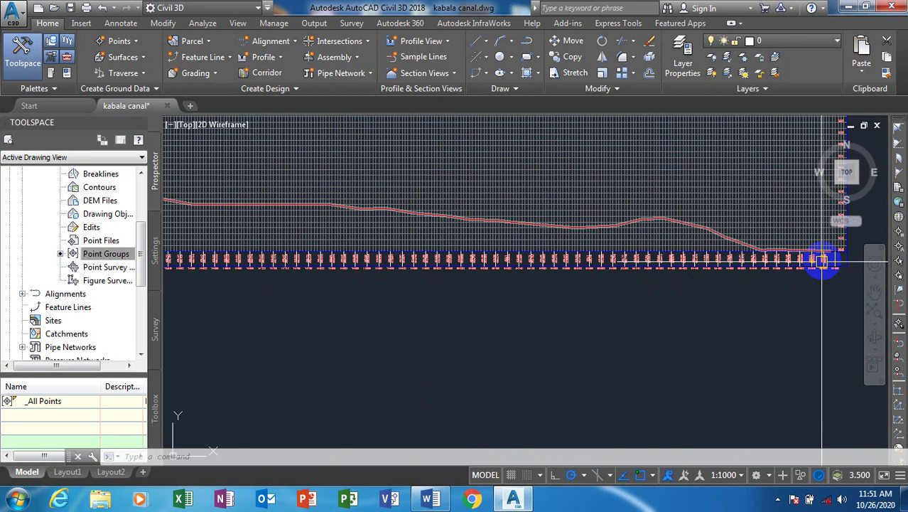
scroll(746, 249, down, 5)
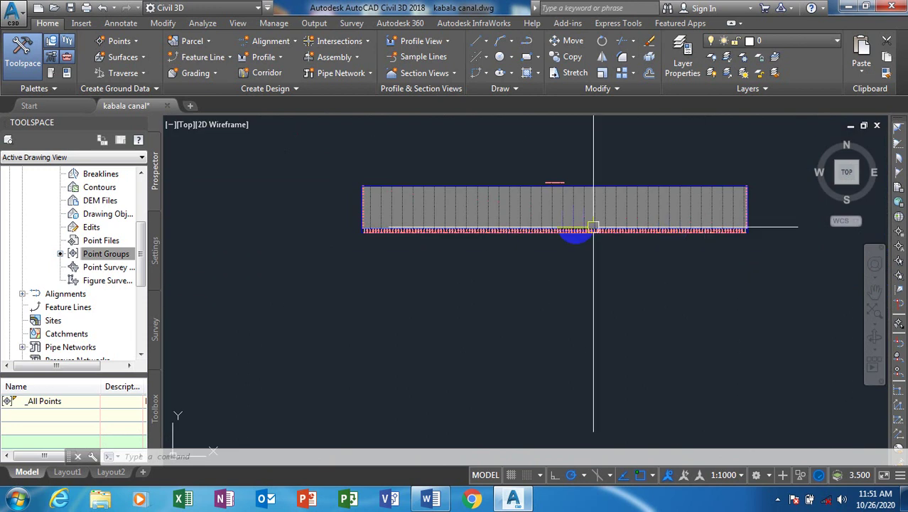
scroll(437, 213, up, 2)
scroll(436, 216, up, 2)
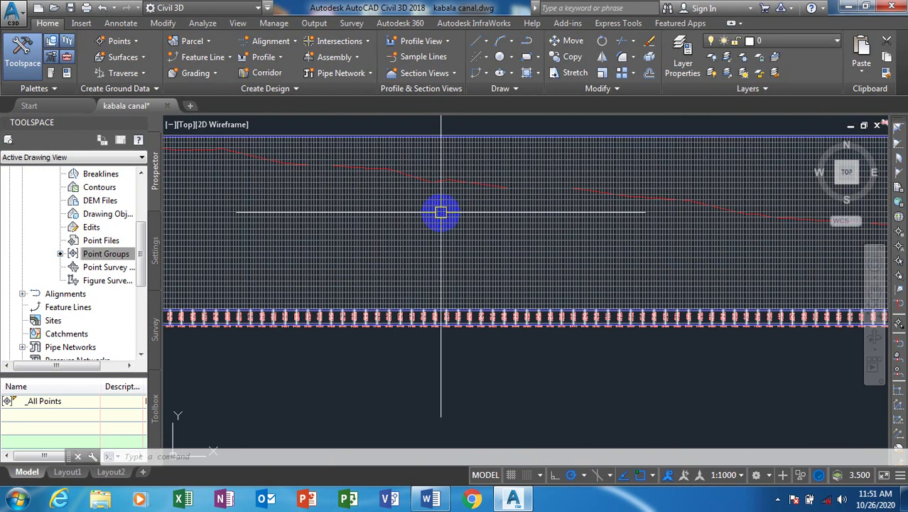
scroll(441, 210, down, 3)
scroll(409, 208, up, 2)
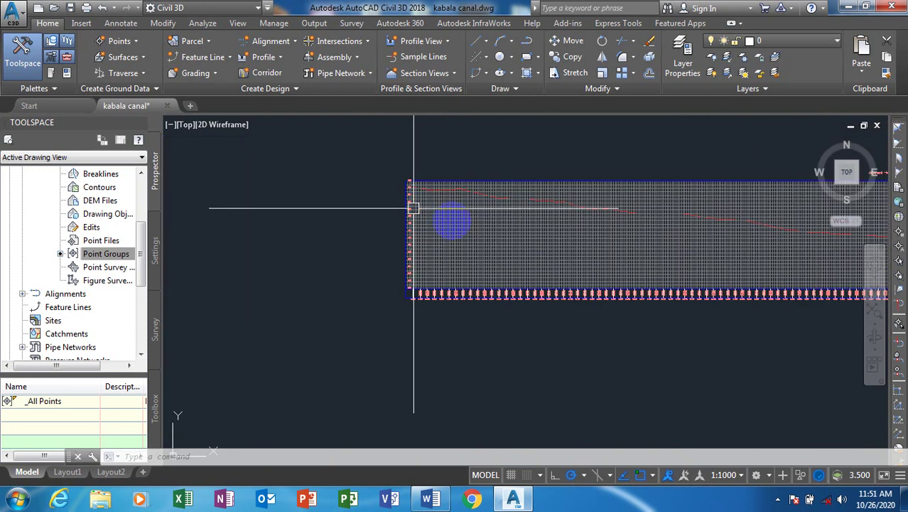
scroll(413, 208, up, 6)
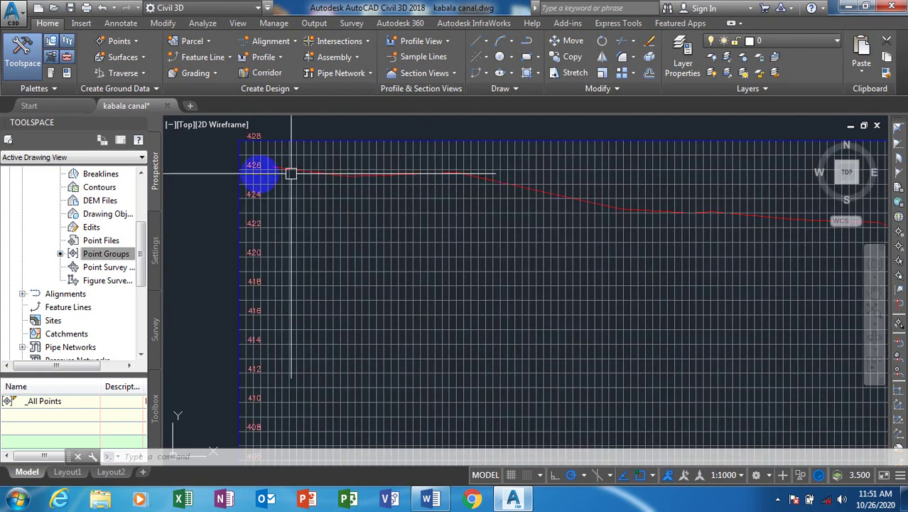
scroll(291, 173, down, 5)
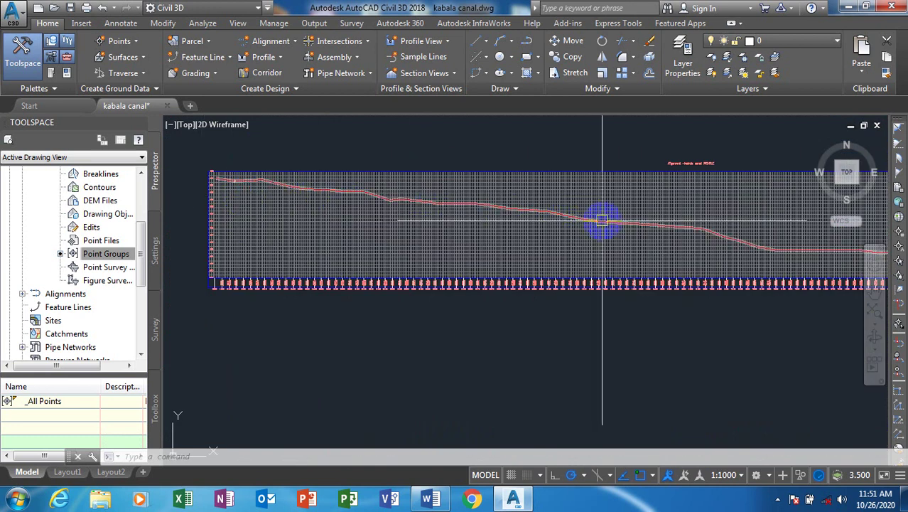
scroll(462, 234, down, 3)
scroll(654, 252, up, 2)
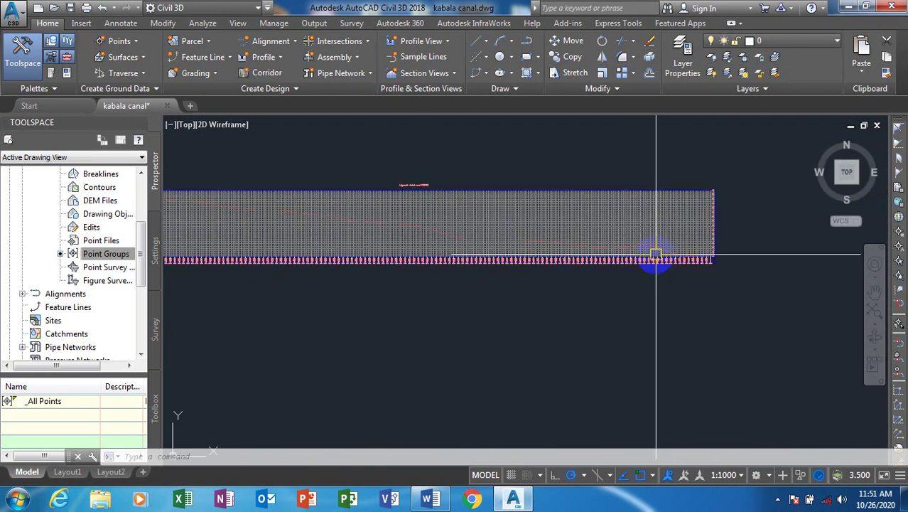
scroll(654, 255, up, 2)
scroll(385, 209, down, 3)
scroll(369, 215, up, 3)
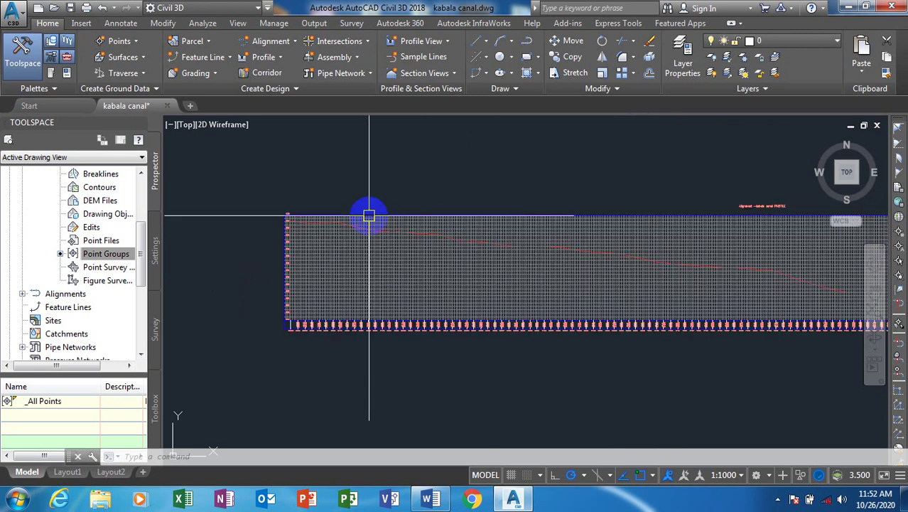
scroll(369, 215, up, 3)
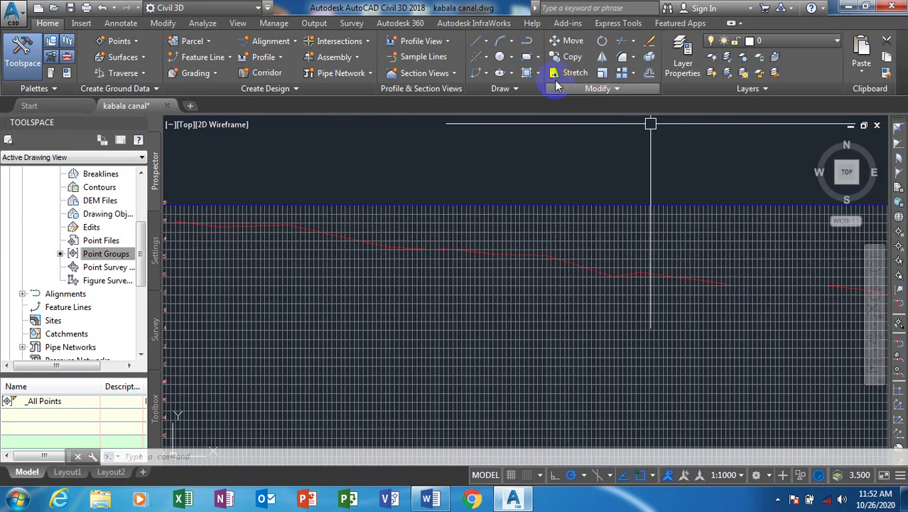
Create a layout centerline alignment named "Alignment propose kc" with the Proposed style, All Labels set and default design criteria
click(290, 44)
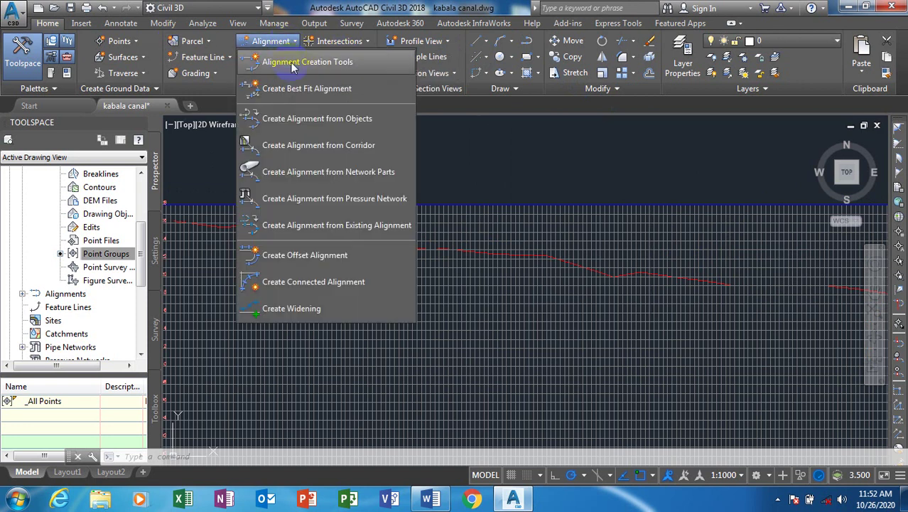
click(312, 66)
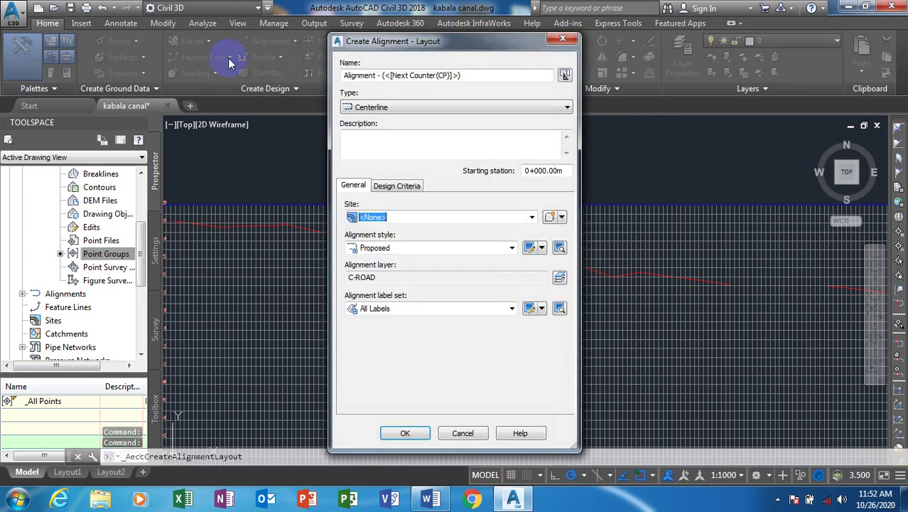
drag(460, 75, 376, 77)
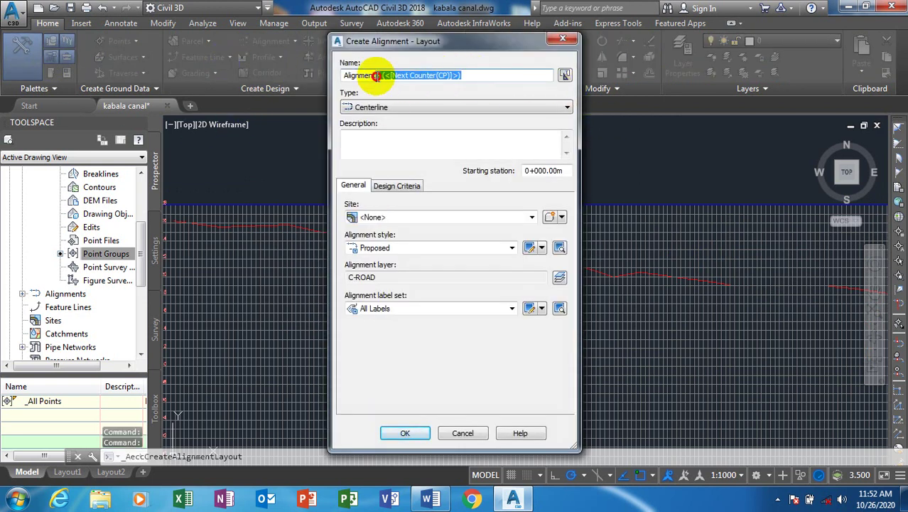
key(BackSpace)
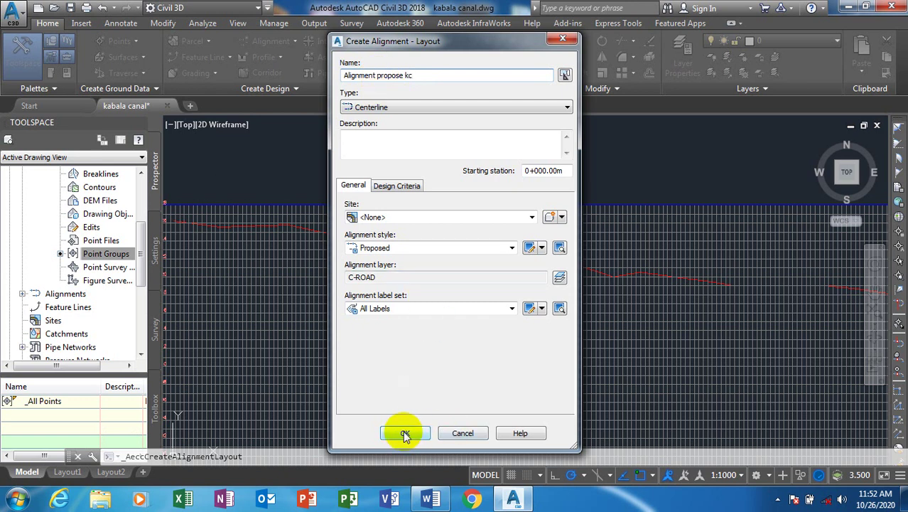
click(395, 187)
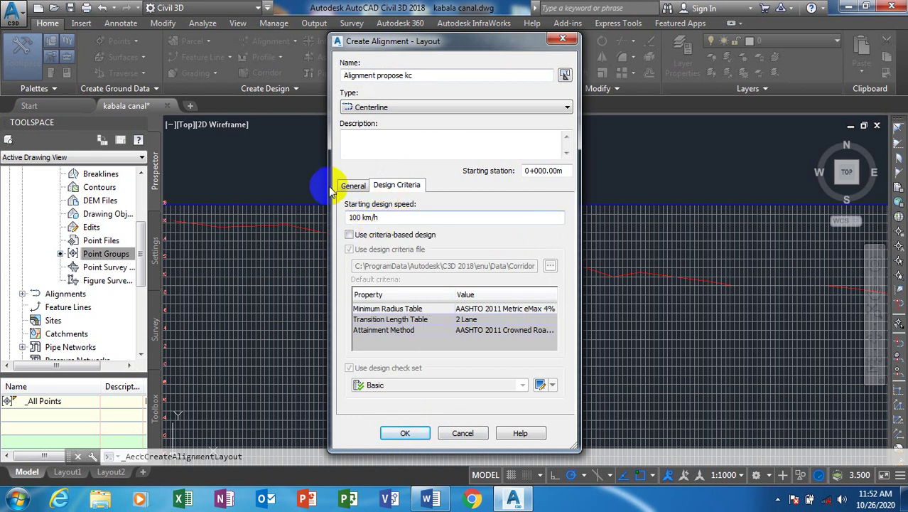
click(353, 185)
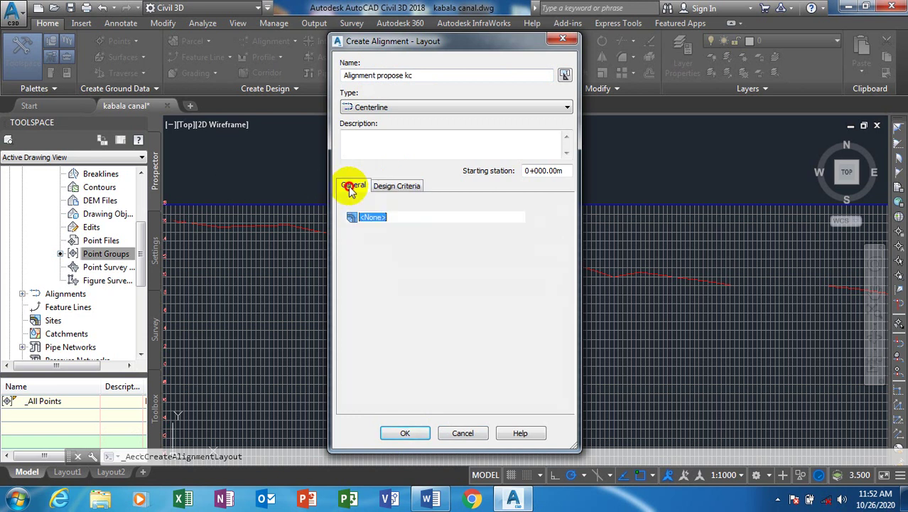
click(402, 432)
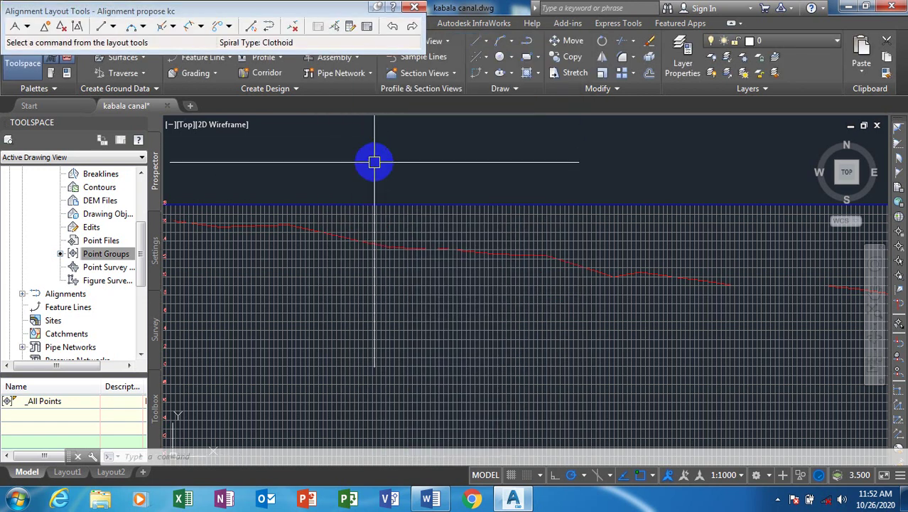
Start the proposed alignment with Tangent-Tangent (No curves) at the ground line's western end and lay a first tangent about 1842 m long
mouse_move(374, 162)
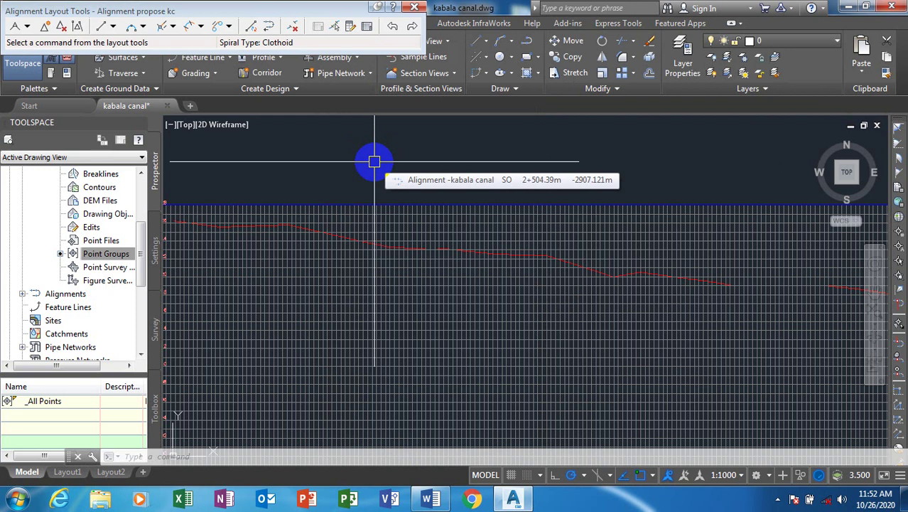
click(26, 27)
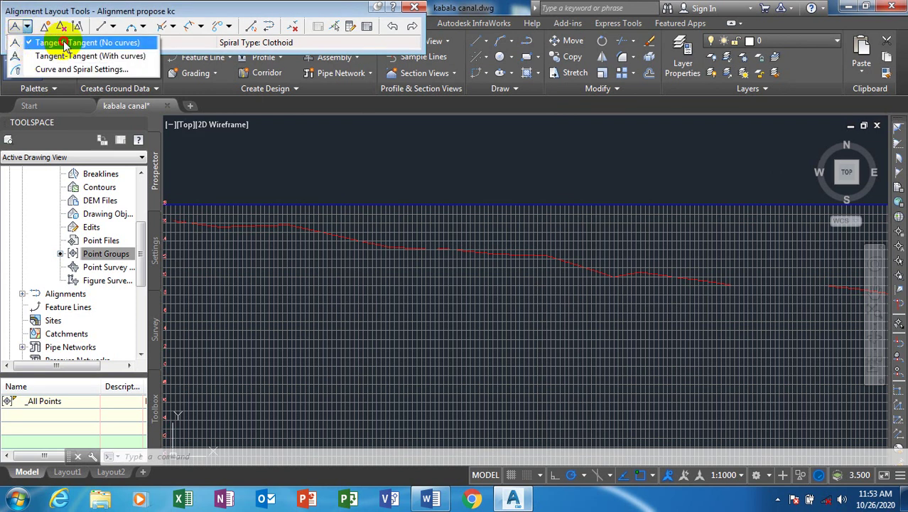
click(65, 44)
scroll(228, 231, down, 2)
scroll(228, 222, up, 3)
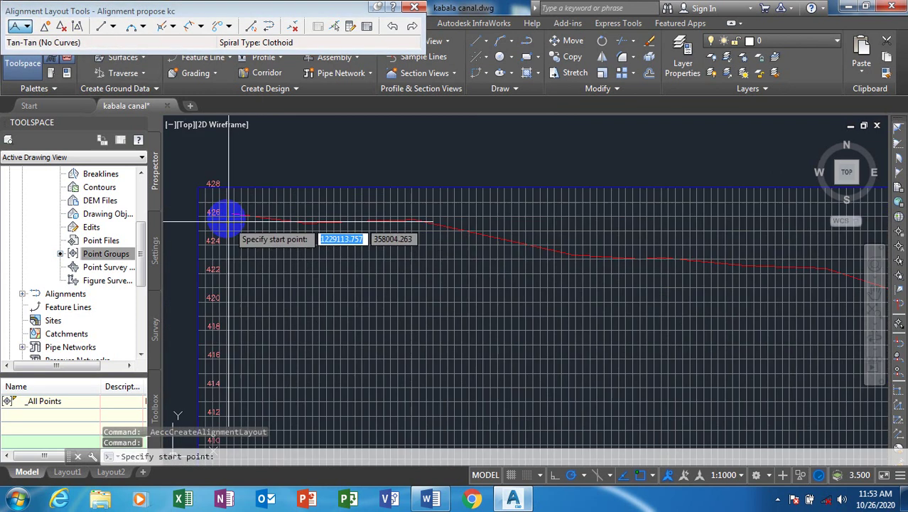
click(229, 222)
scroll(213, 206, down, 3)
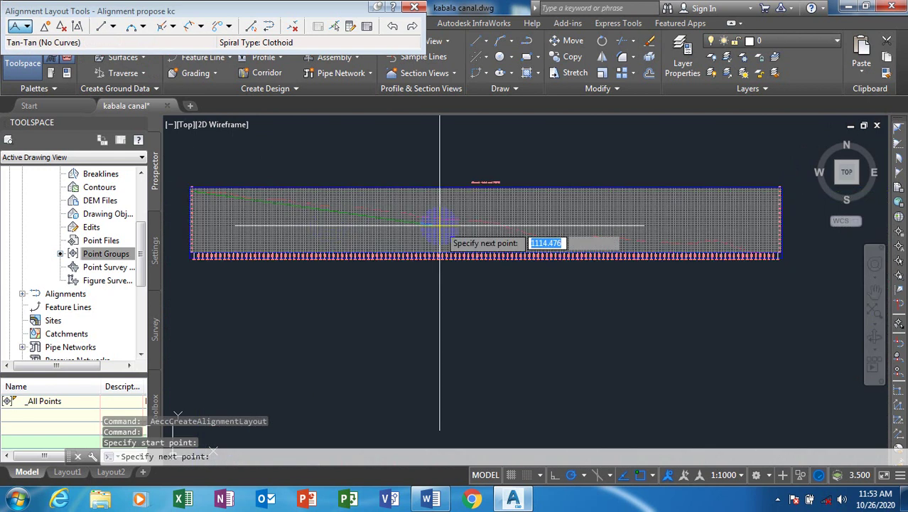
scroll(568, 226, up, 4)
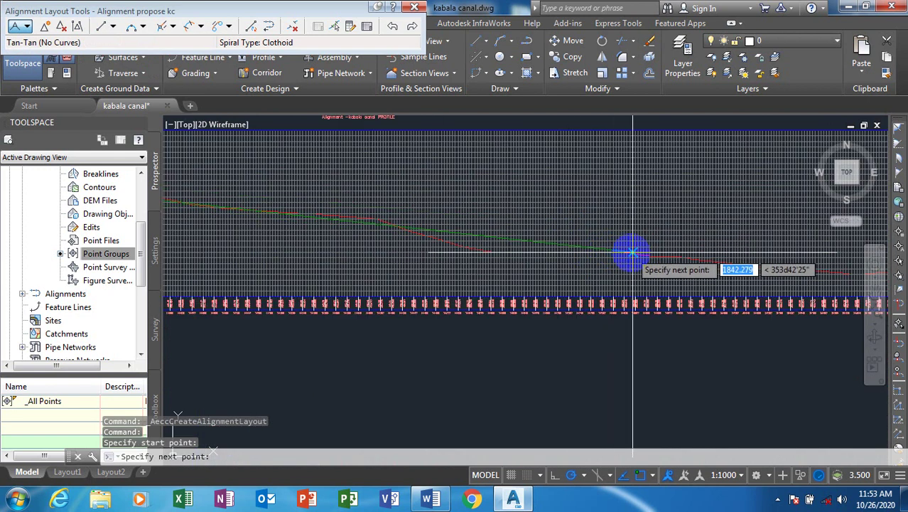
Add a second tangent about 842 m long to the eastern end of the existing-ground line and finish the alignment
scroll(416, 223, down, 3)
scroll(704, 257, up, 2)
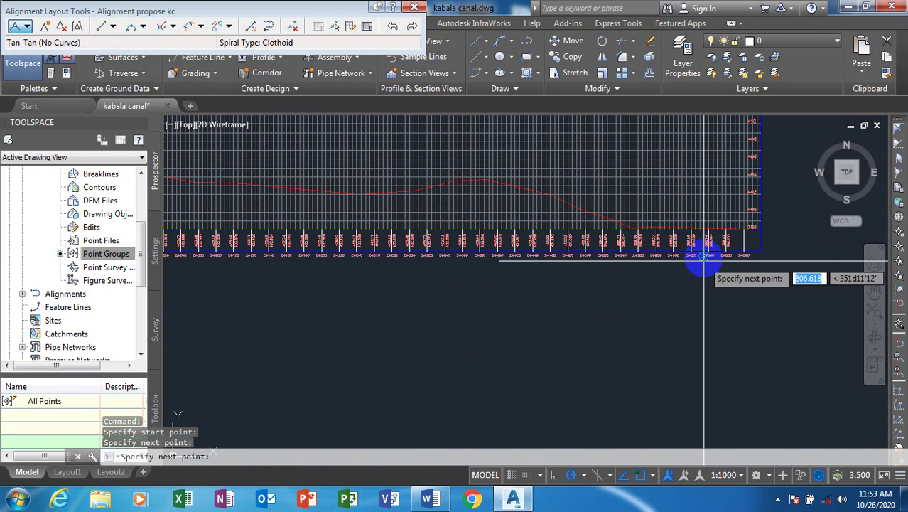
scroll(703, 257, up, 5)
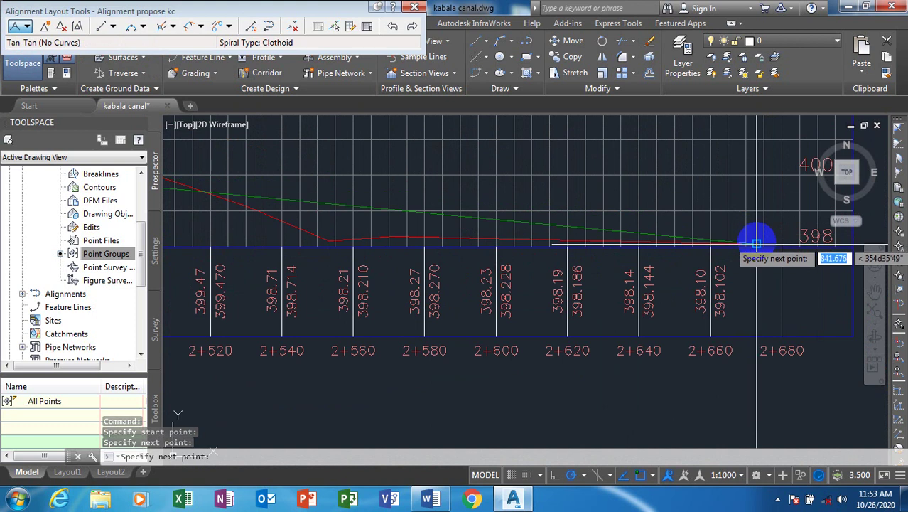
scroll(756, 244, down, 5)
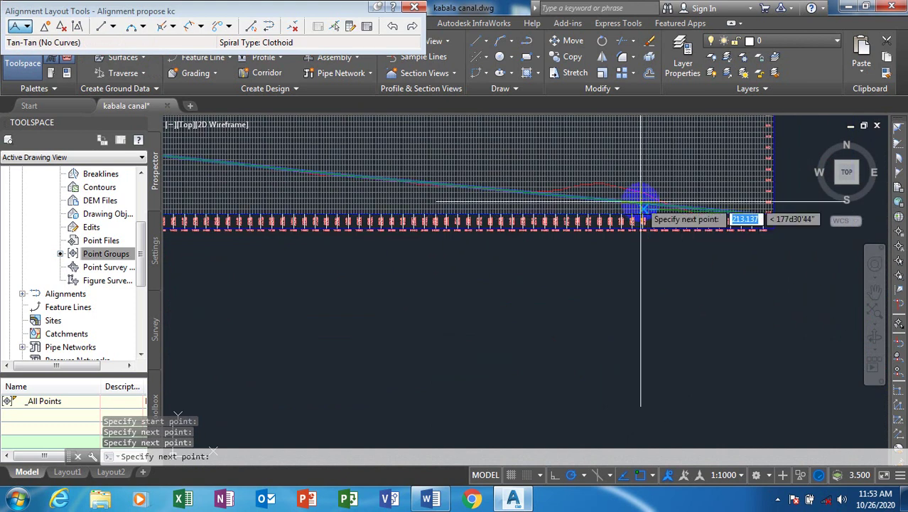
scroll(641, 206, up, 3)
scroll(675, 213, down, 4)
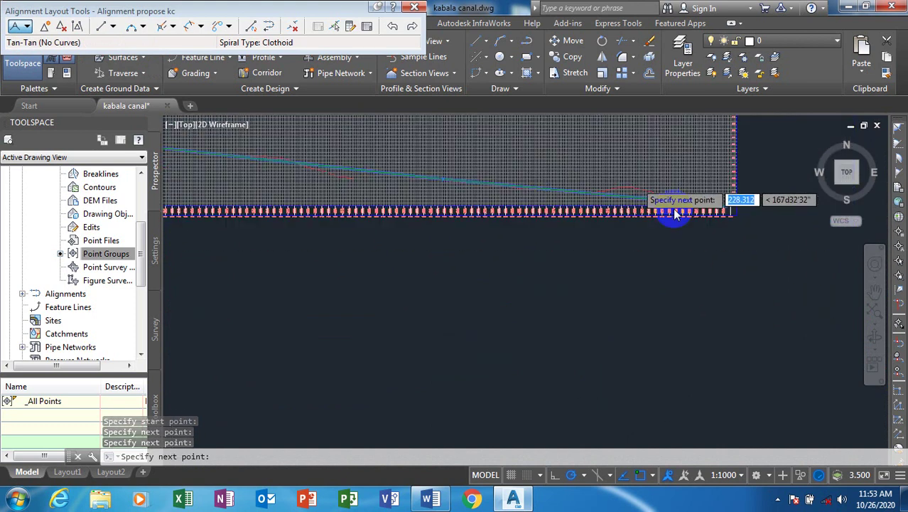
scroll(675, 213, down, 1)
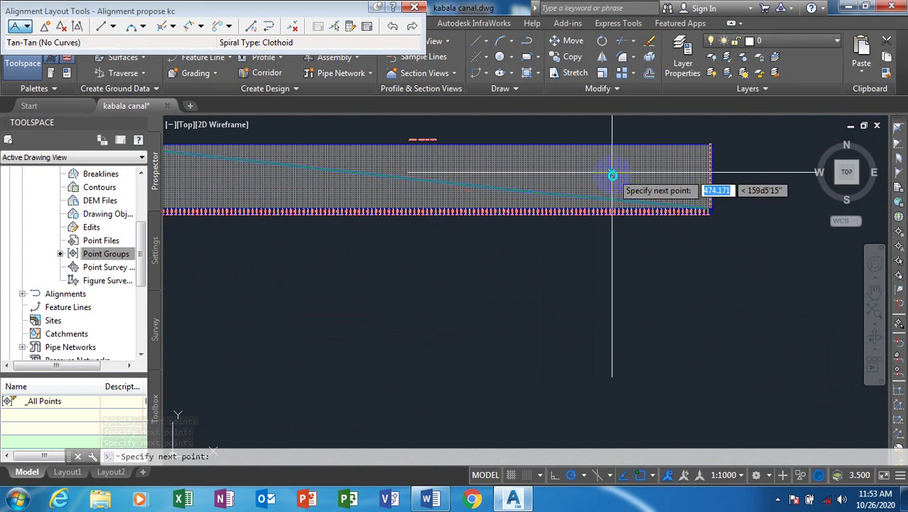
scroll(612, 175, up, 3)
key(Return)
scroll(635, 259, down, 2)
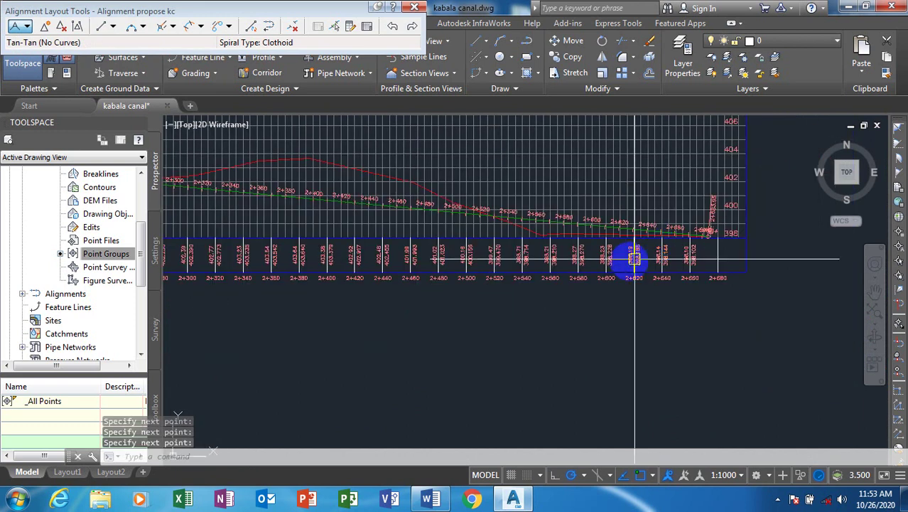
Examine the proposed line against the existing-ground line along the whole profile view, and close the alignment layout tools
scroll(427, 212, down, 3)
scroll(249, 155, down, 2)
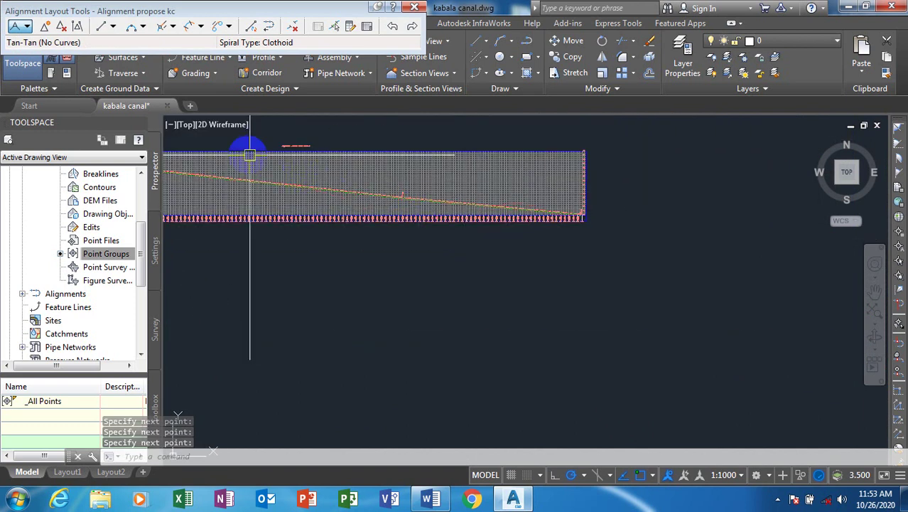
scroll(306, 243, up, 4)
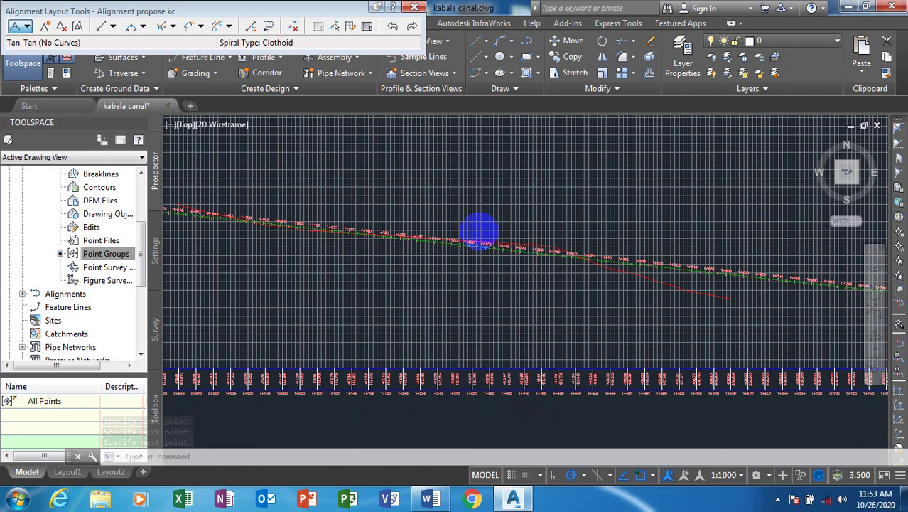
scroll(316, 239, down, 4)
scroll(285, 211, up, 3)
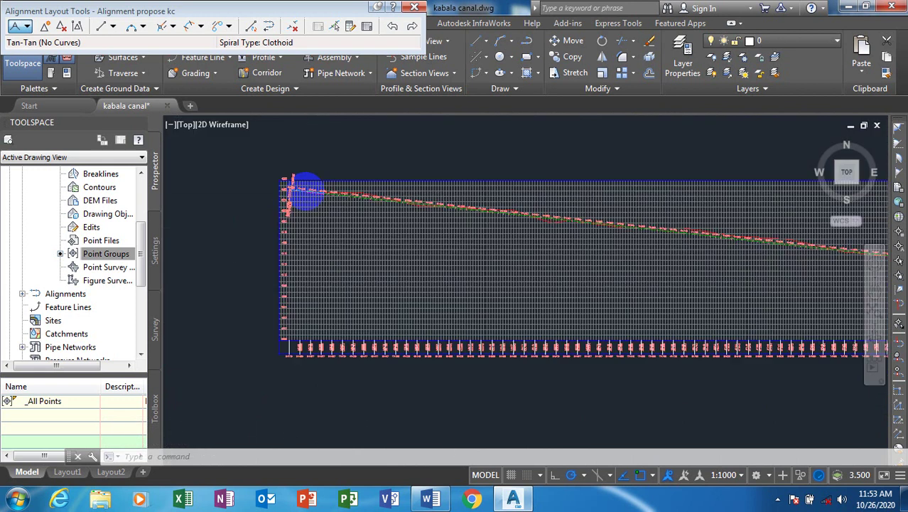
scroll(301, 195, up, 3)
scroll(313, 199, down, 1)
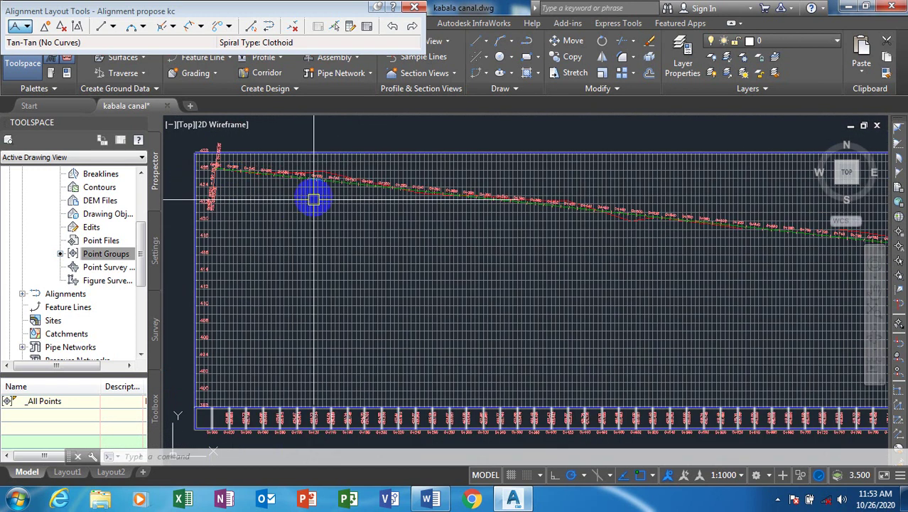
scroll(314, 199, down, 4)
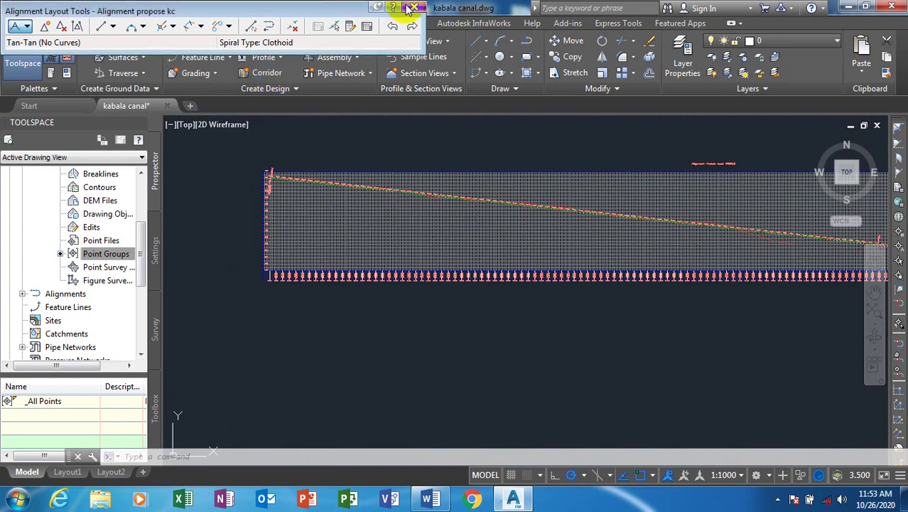
click(412, 8)
Create an assembly named "Assembly kc" of type Other with the Basic style, placing its baseline between the surface and the profile view
scroll(371, 214, down, 4)
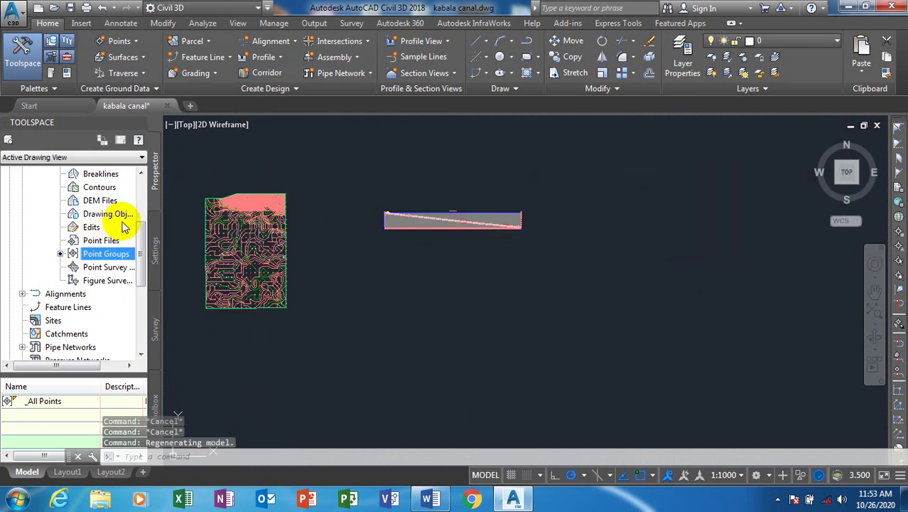
scroll(299, 217, up, 2)
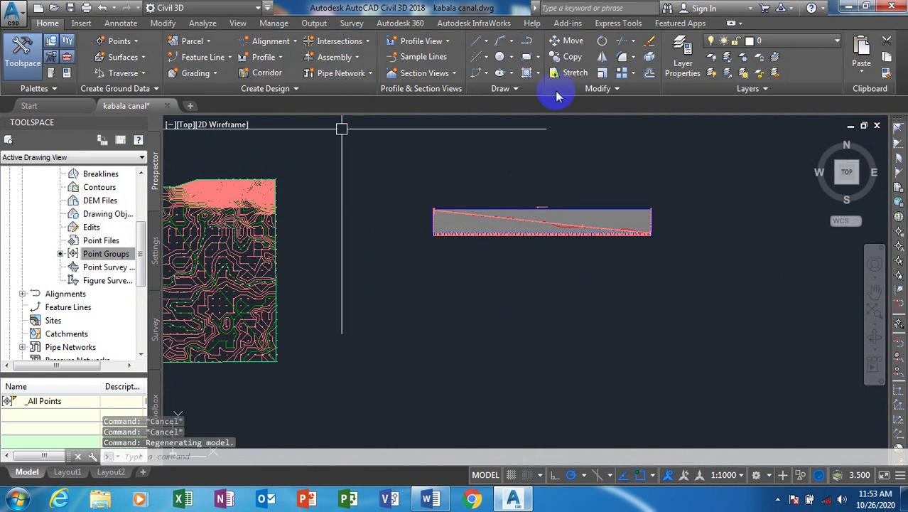
click(357, 58)
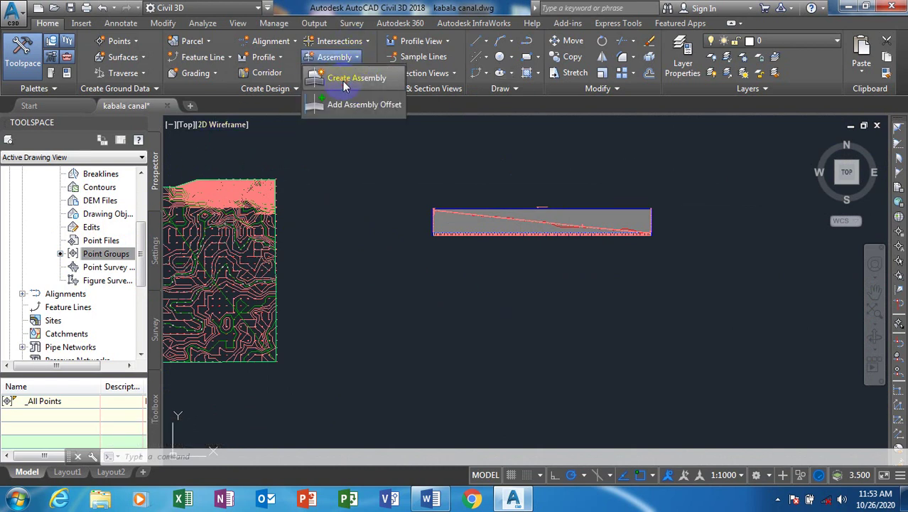
click(341, 80)
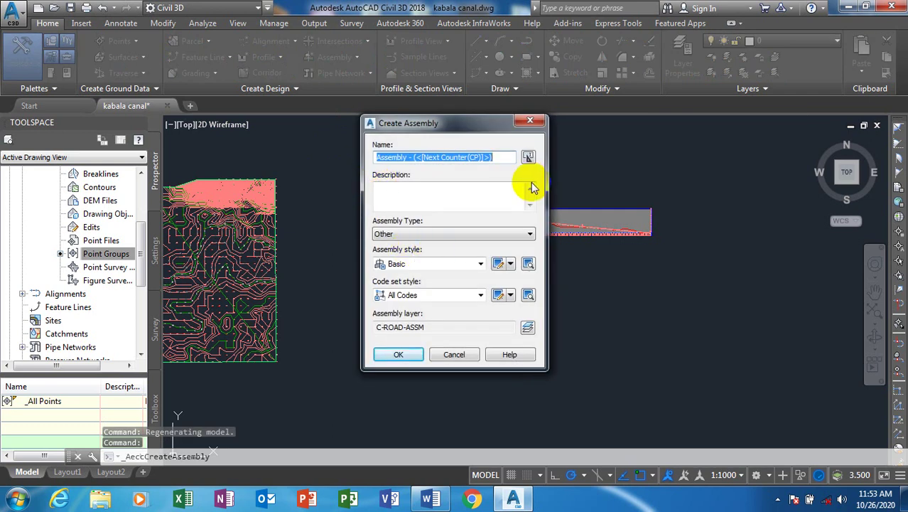
drag(504, 157, 408, 157)
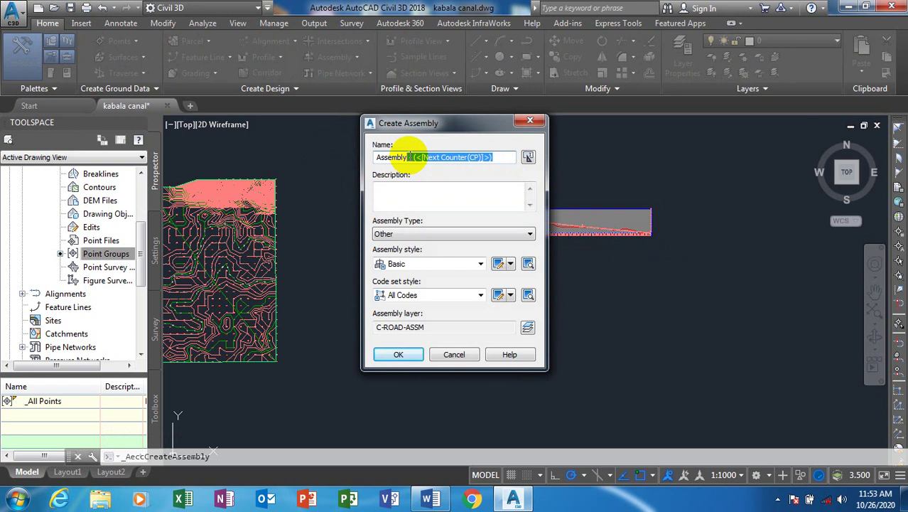
text(kc)
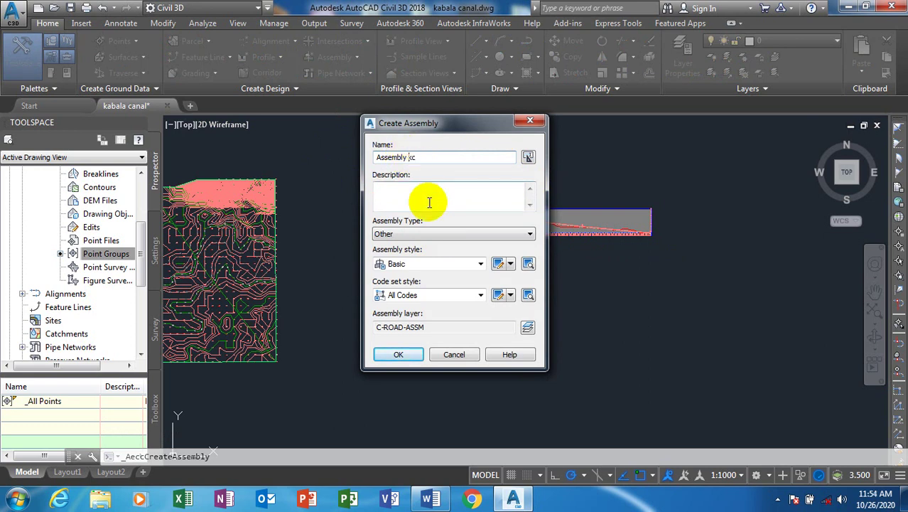
click(391, 352)
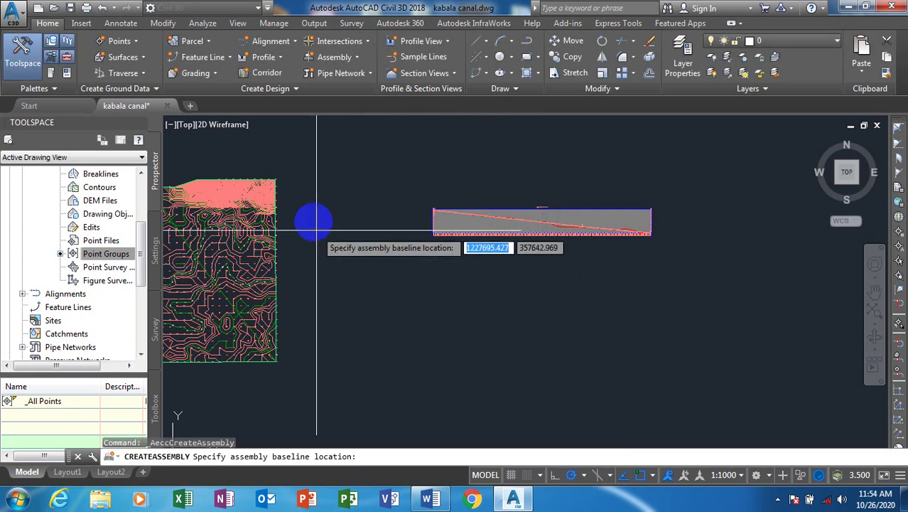
click(317, 205)
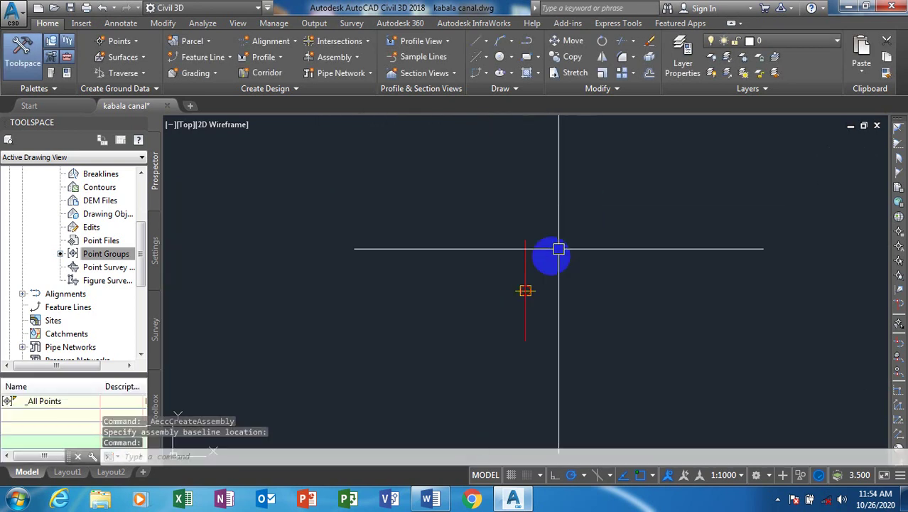
Attach the metric Channel subassembly from the Trench Pipes set to the Assembly kc baseline
click(524, 260)
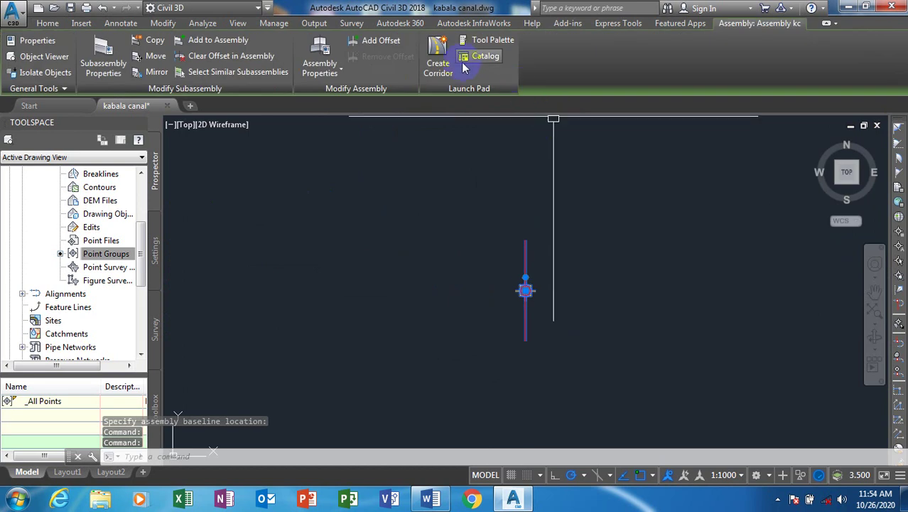
click(480, 43)
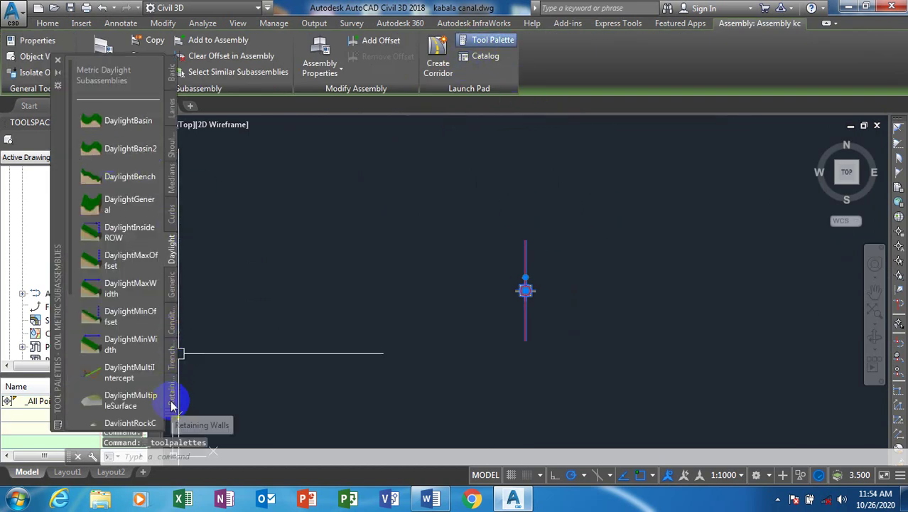
click(173, 355)
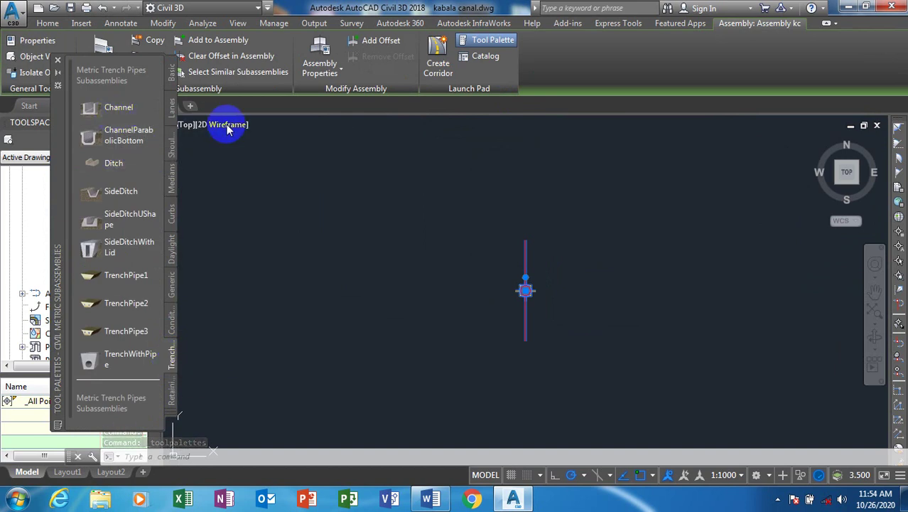
click(113, 112)
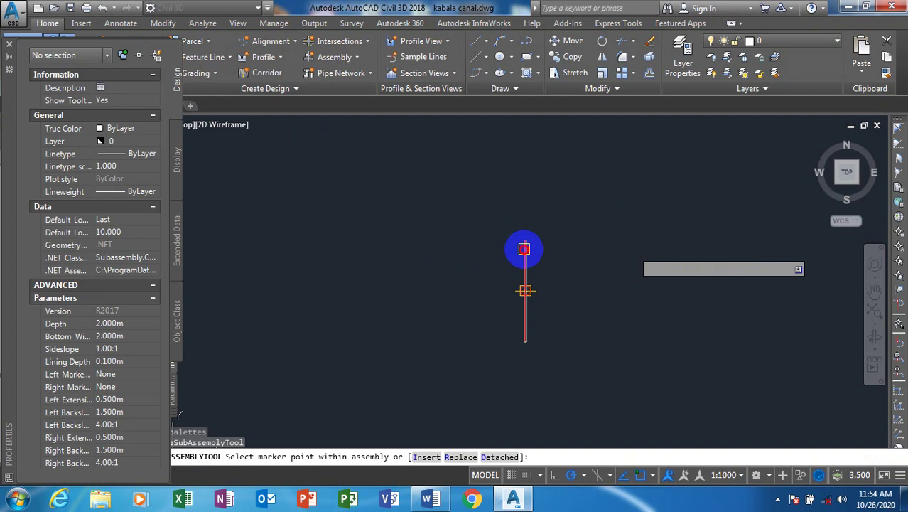
click(524, 248)
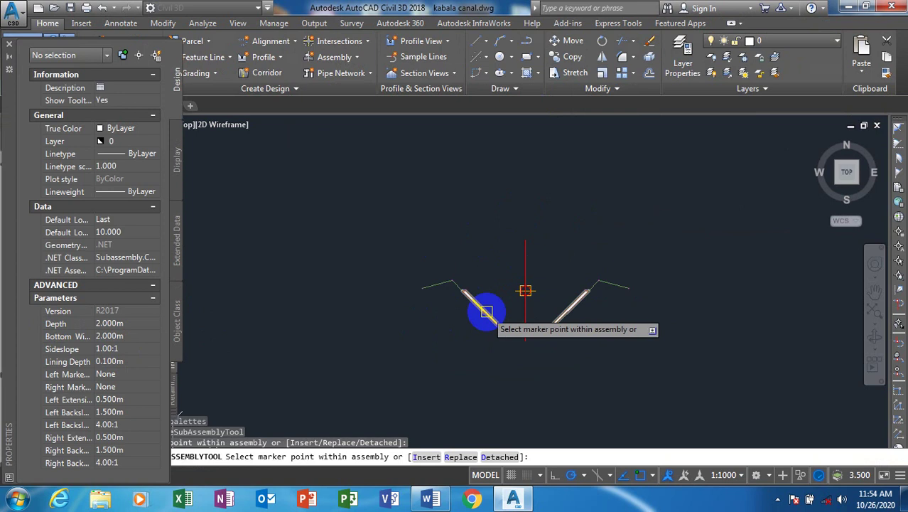
click(486, 311)
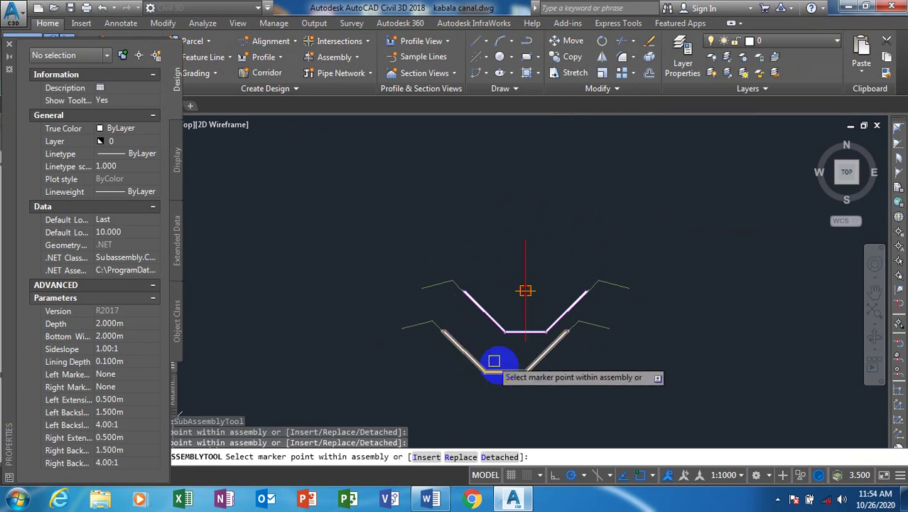
key(ctrl+1)
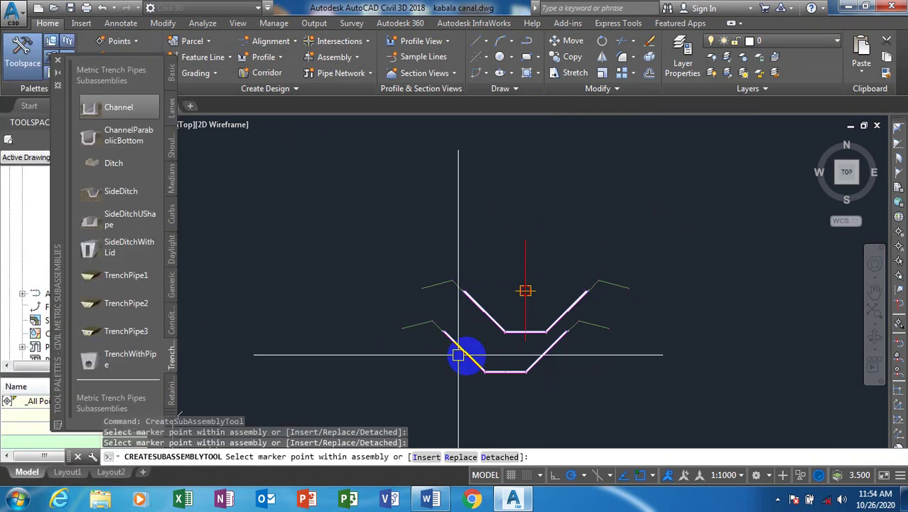
key(Escape)
click(409, 336)
drag(409, 335, 463, 355)
click(460, 352)
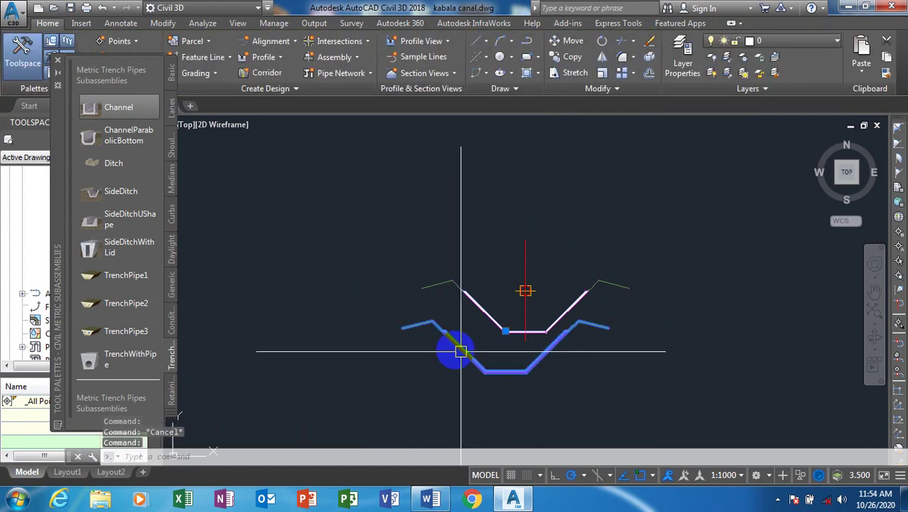
key(Delete)
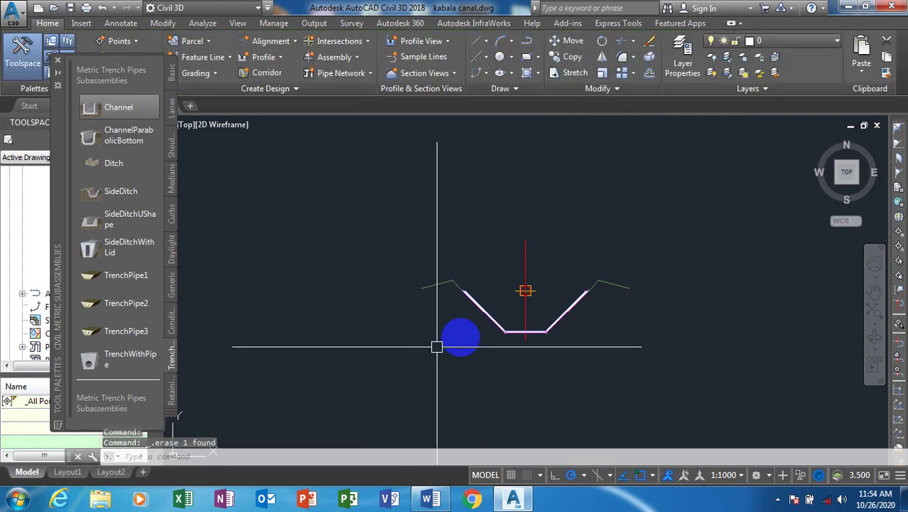
Set the channel's depth to 1 m, bottom width to 3 m and sideslope to 1.50:1, keeping the lining depth at 0.100 m
click(479, 310)
right_click(481, 310)
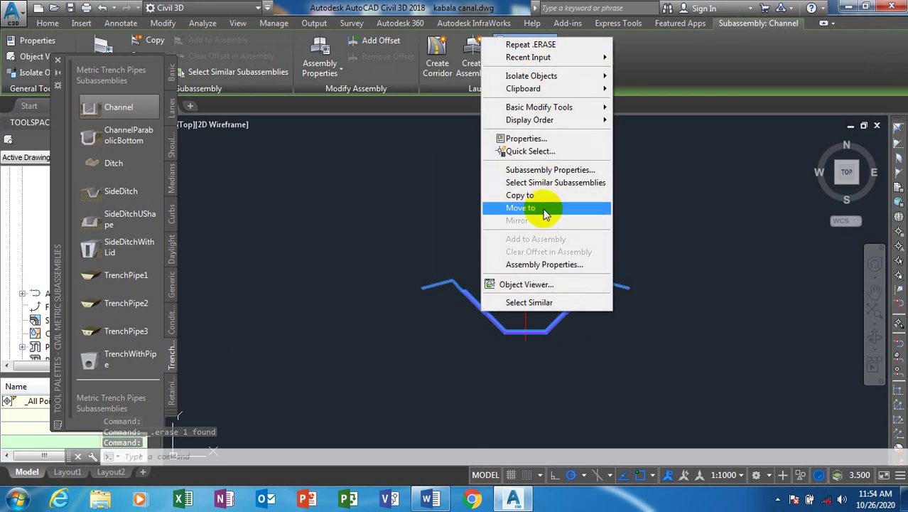
click(515, 139)
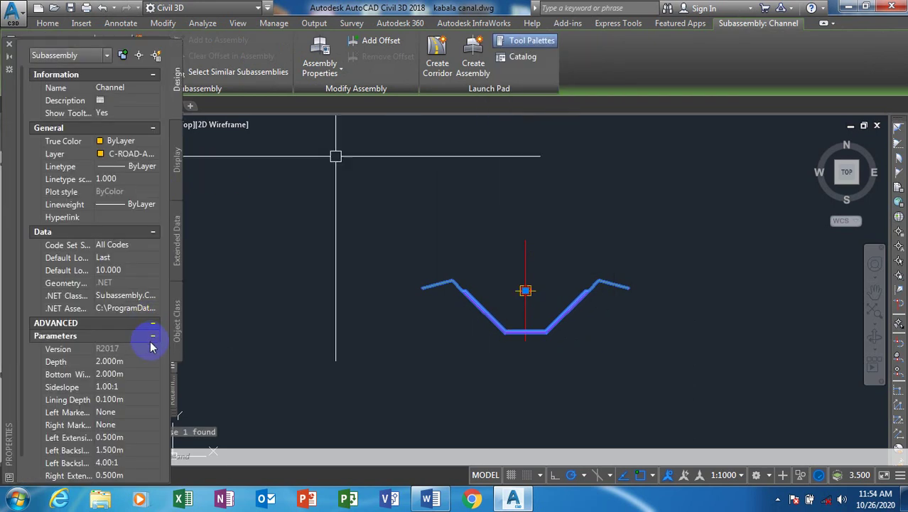
click(107, 362)
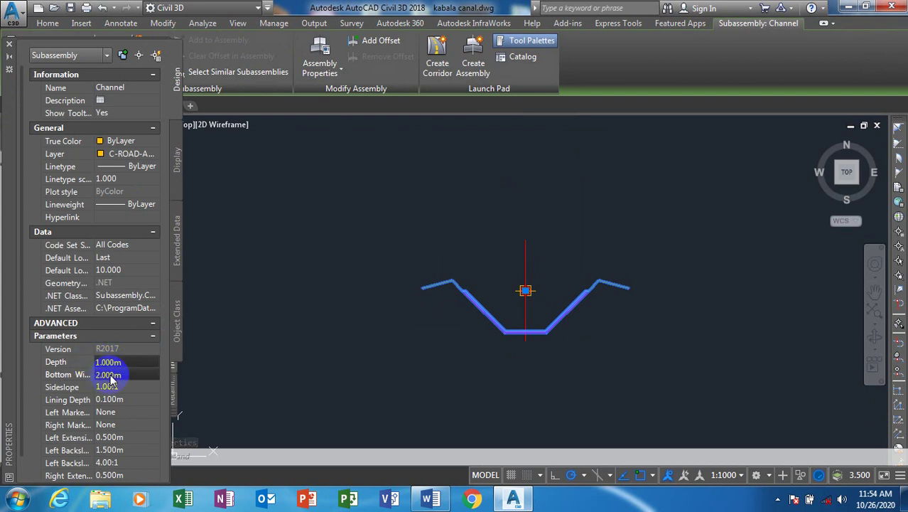
click(110, 376)
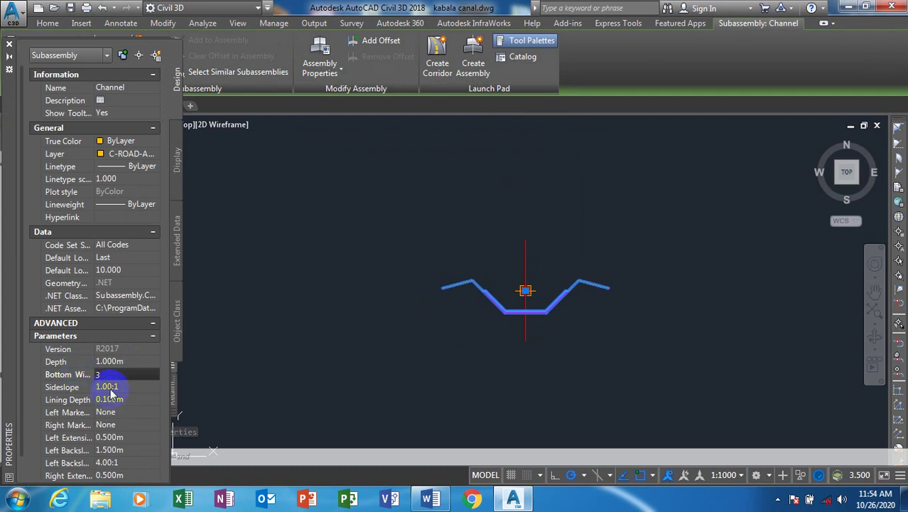
click(107, 387)
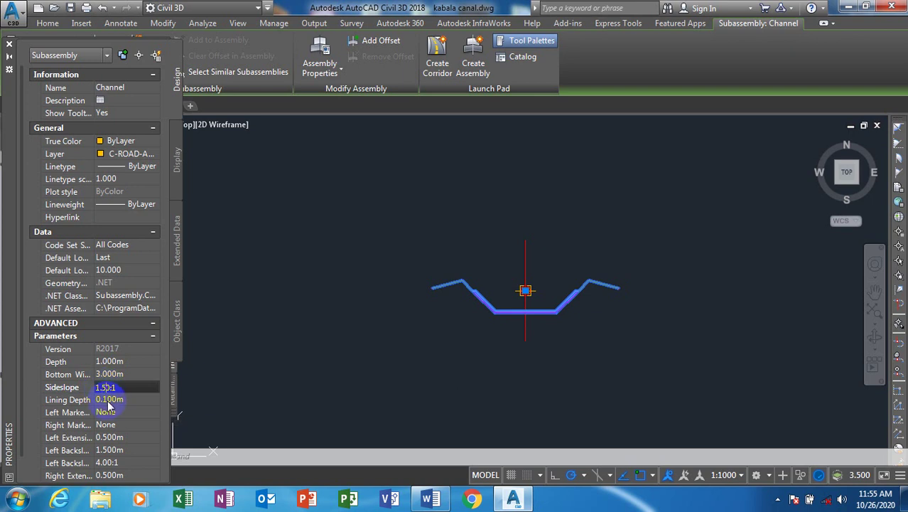
click(108, 400)
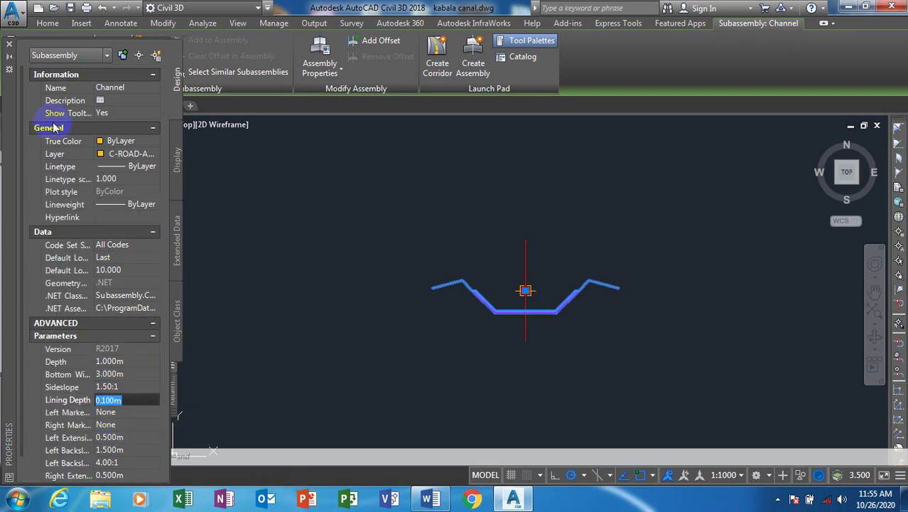
click(200, 165)
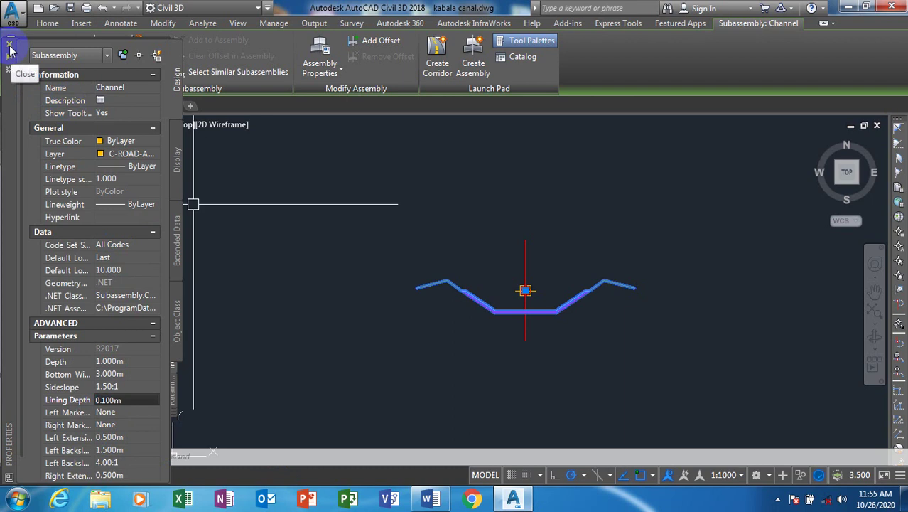
Attach a right-side DaylightGeneral subassembly to the outer right end of the channel
click(9, 44)
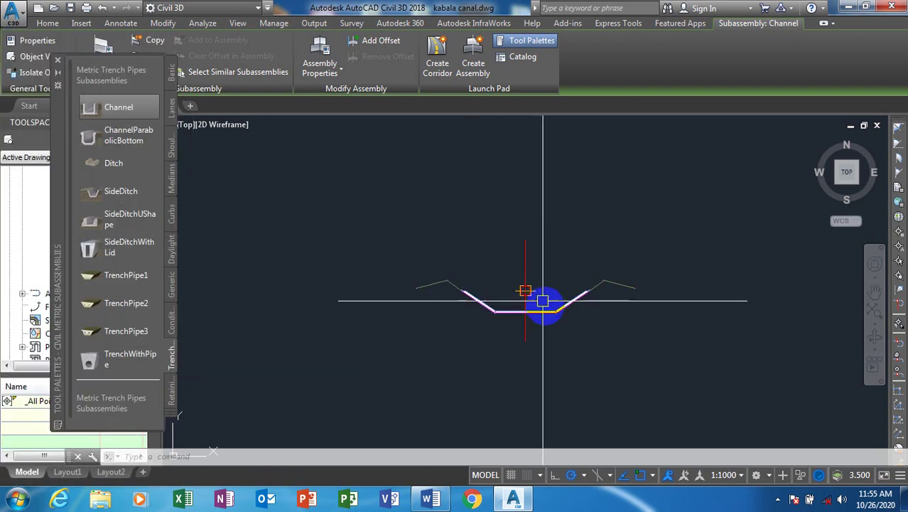
key(Escape)
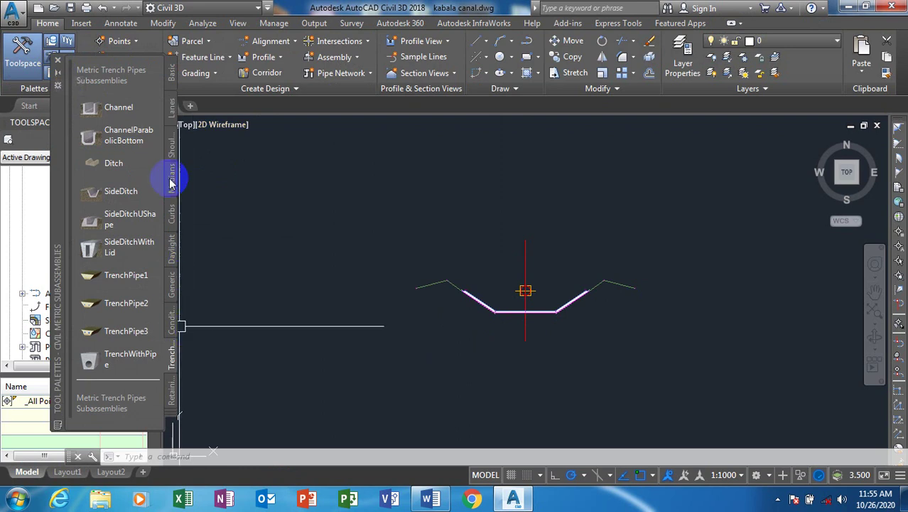
click(173, 247)
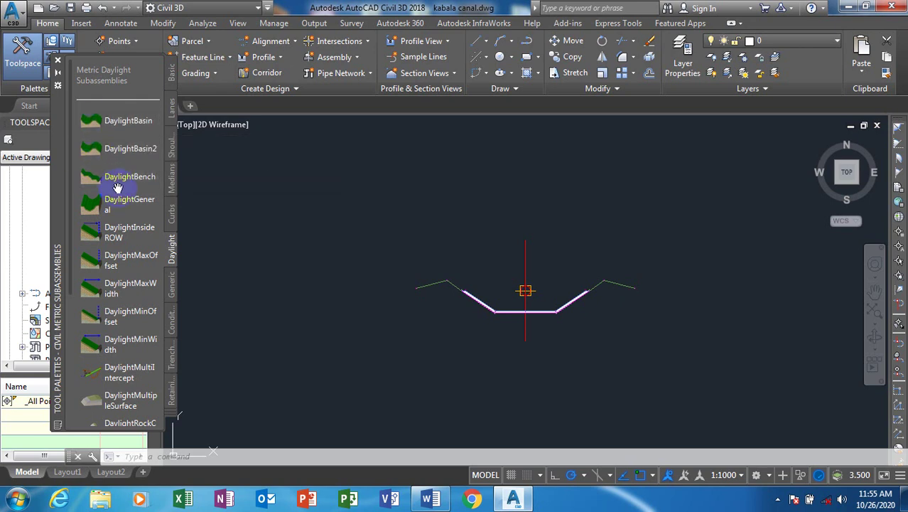
click(135, 204)
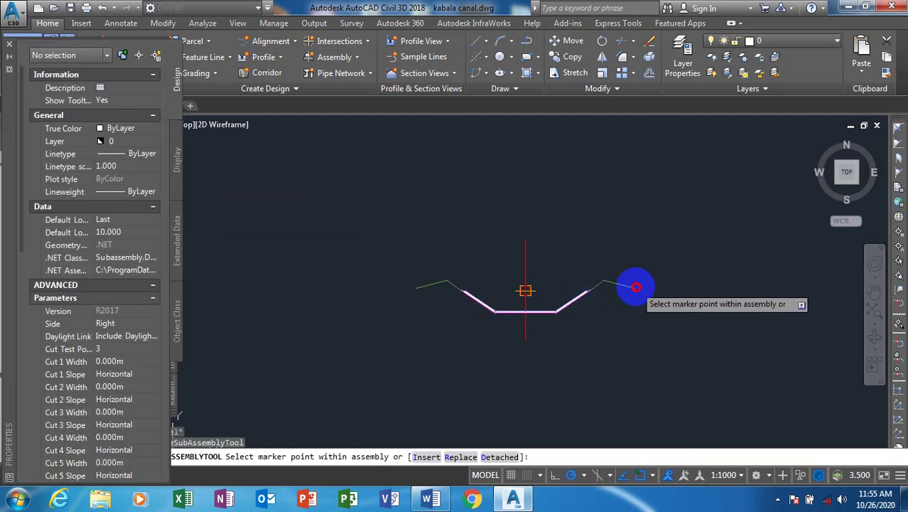
click(636, 287)
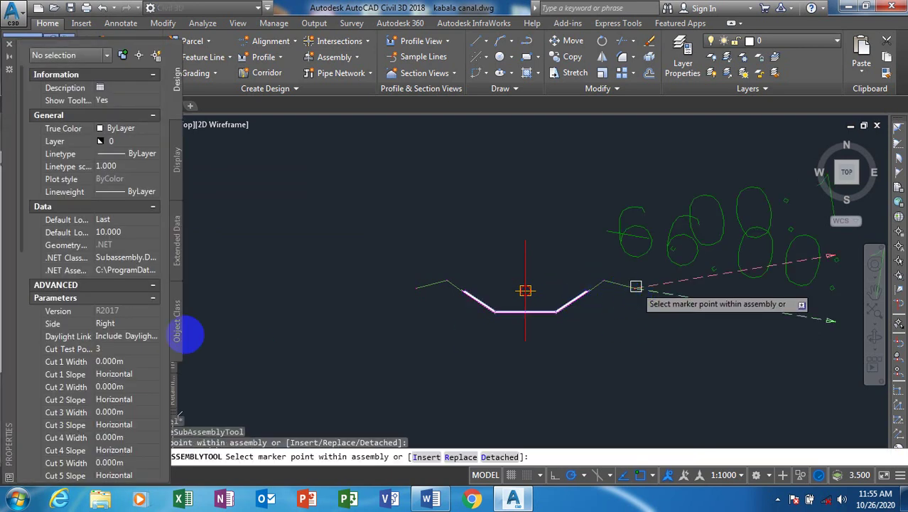
Attach a DaylightGeneral subassembly with its side set to Left at the outer left end of the channel
click(122, 328)
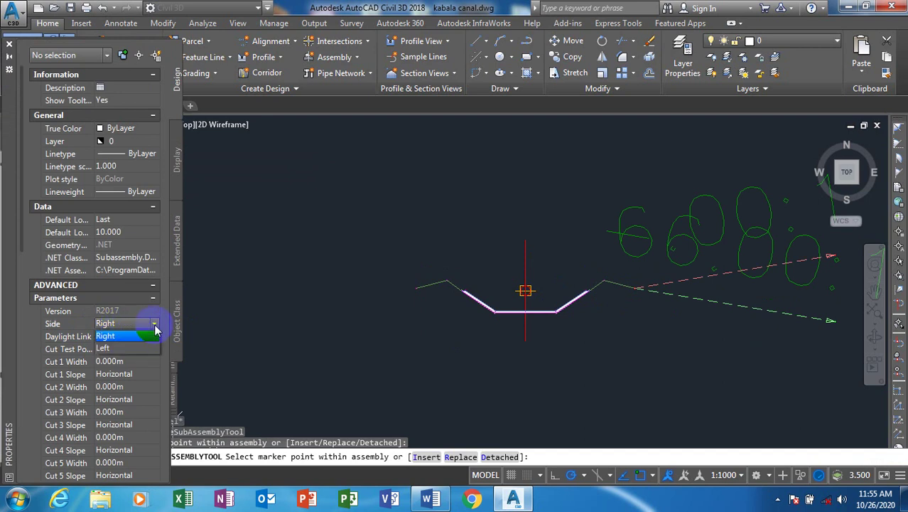
click(117, 348)
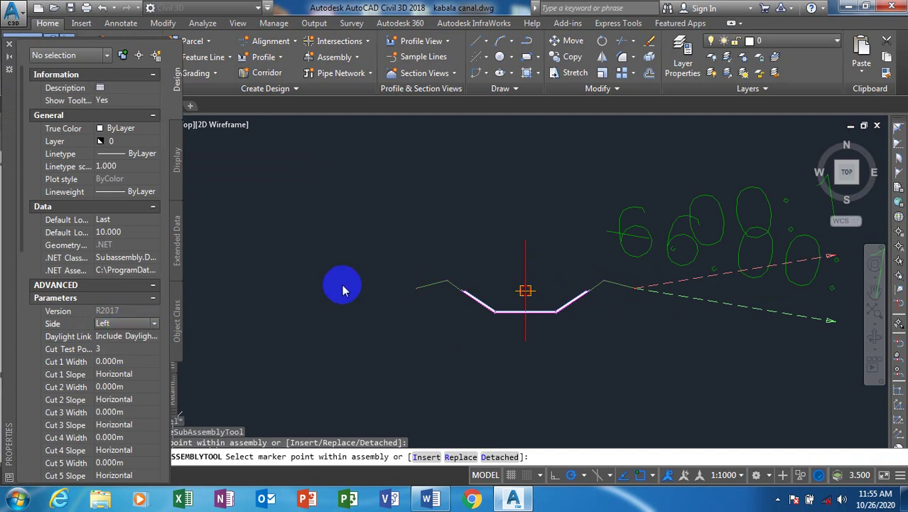
click(415, 287)
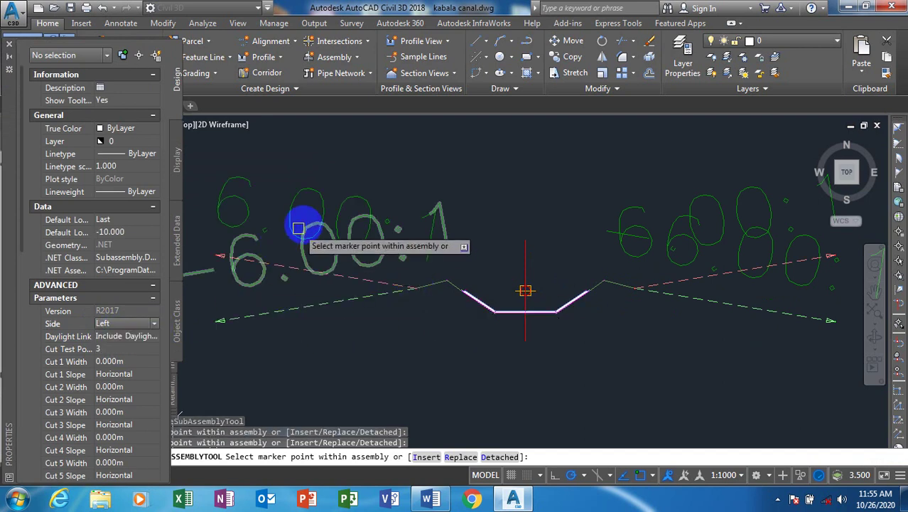
scroll(304, 228, down, 5)
key(Escape)
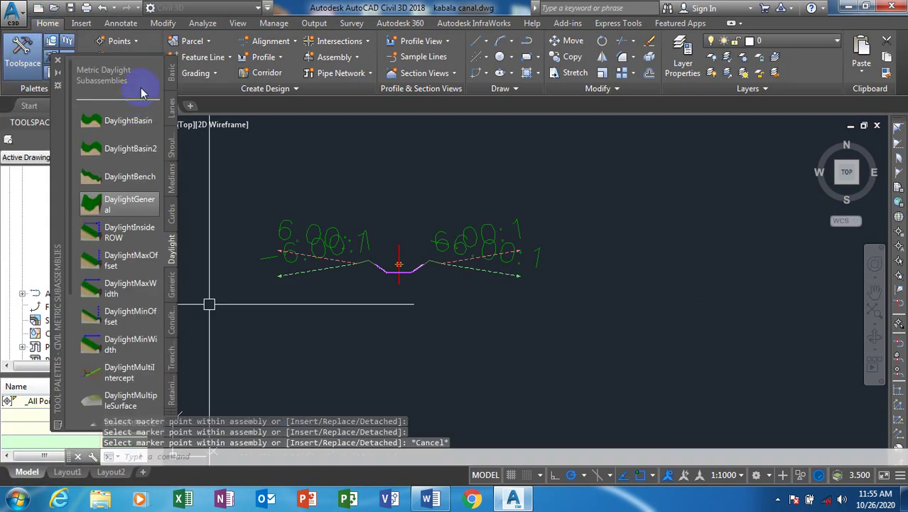
click(59, 64)
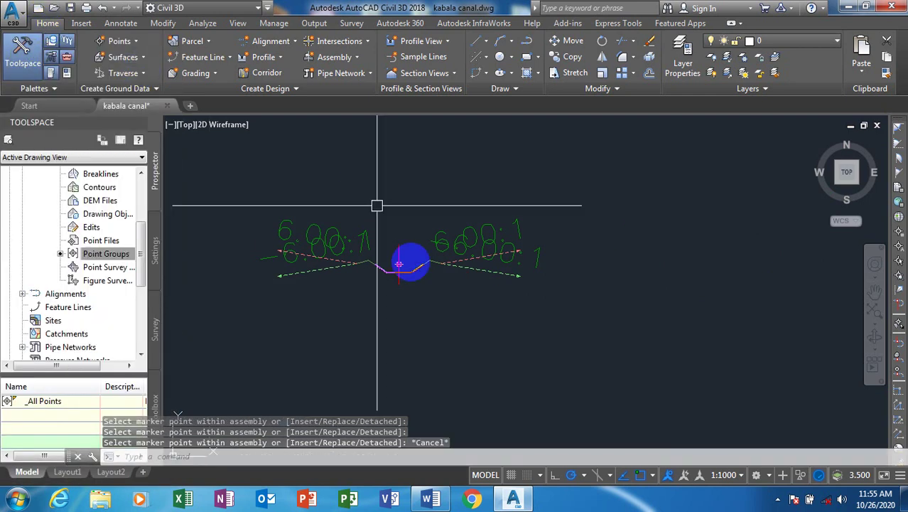
Start a new corridor from the channel assembly and name it Corridor kc
click(375, 267)
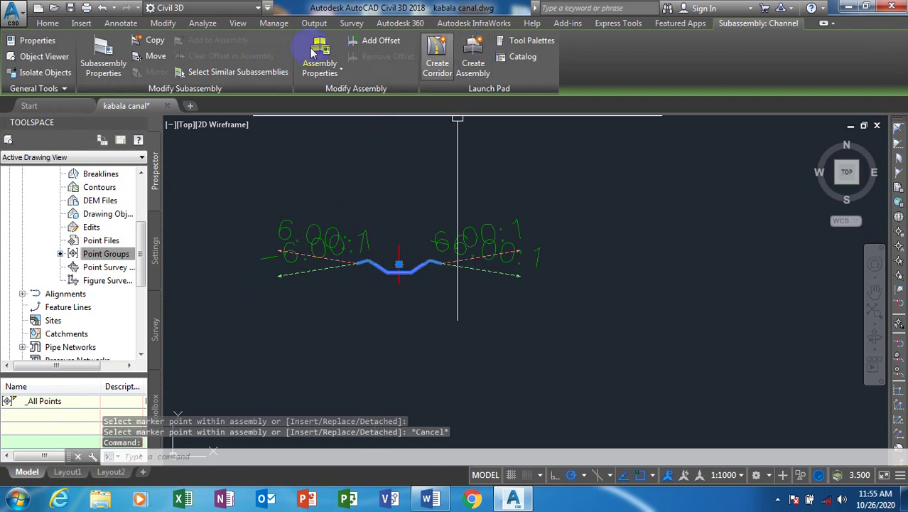
click(436, 58)
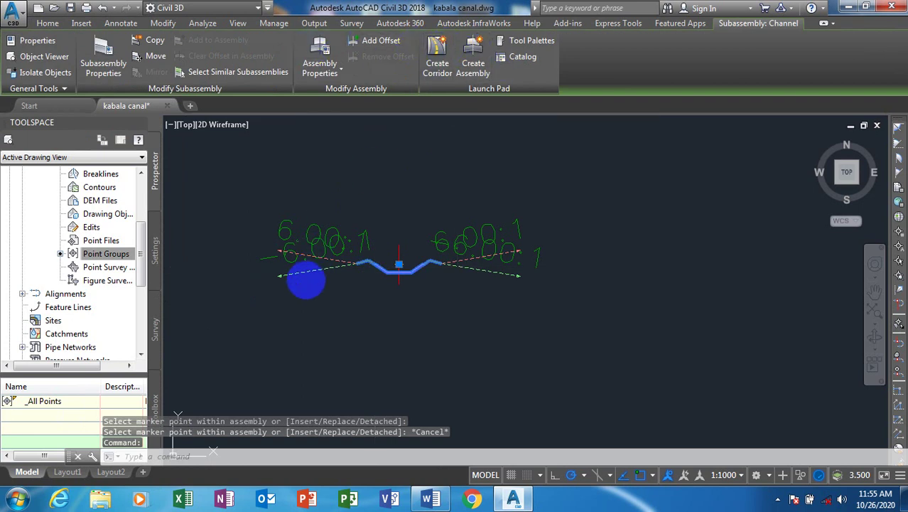
click(307, 284)
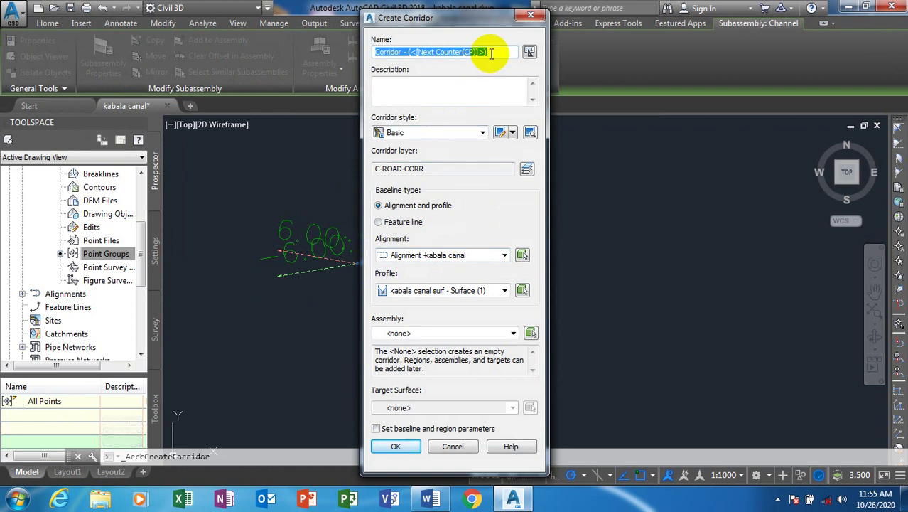
drag(490, 53, 421, 52)
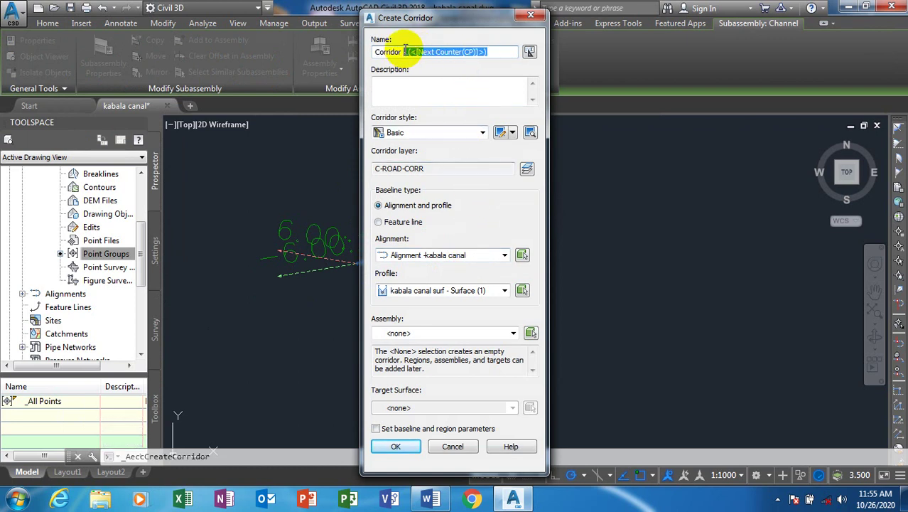
text(kc)
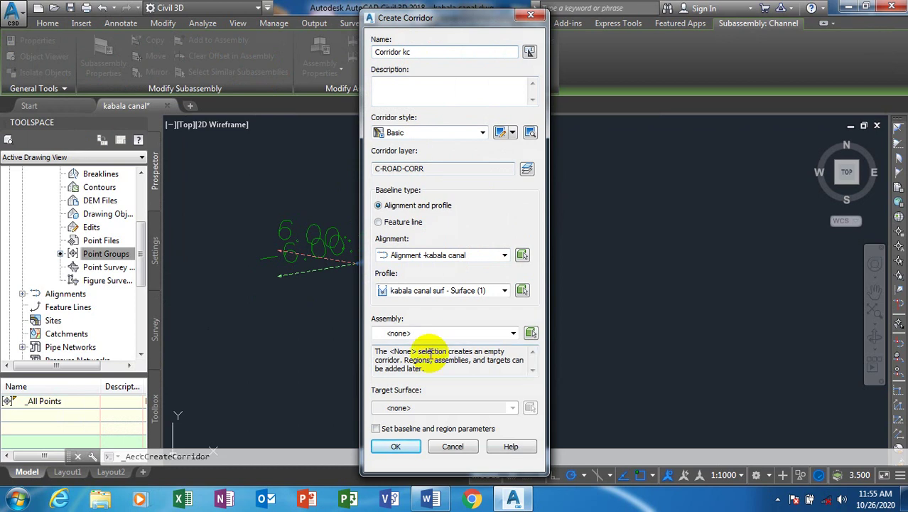
Assign Assembly kc to the corridor and set its target surface to kabala canal surf
click(466, 333)
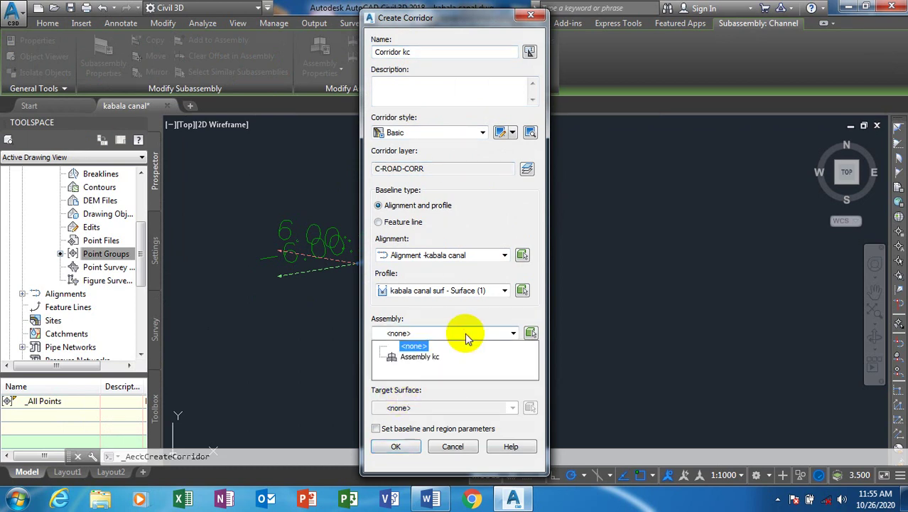
click(413, 357)
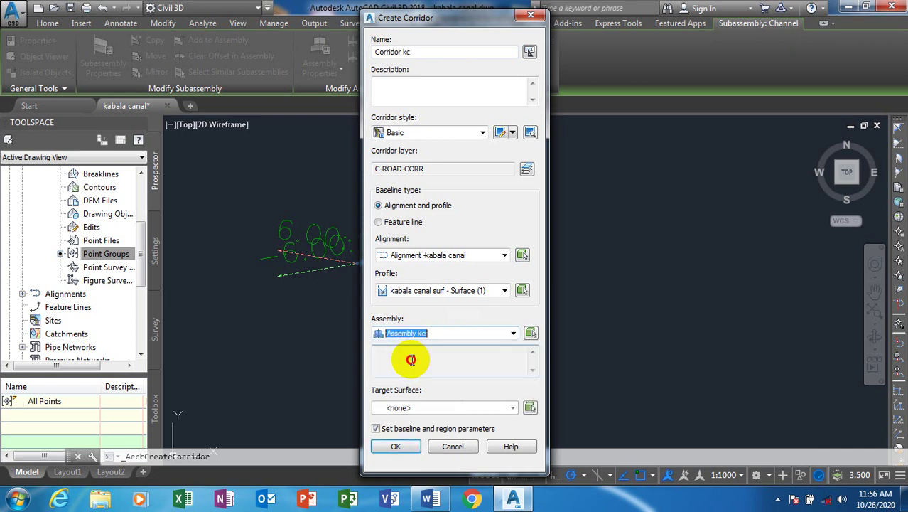
click(424, 408)
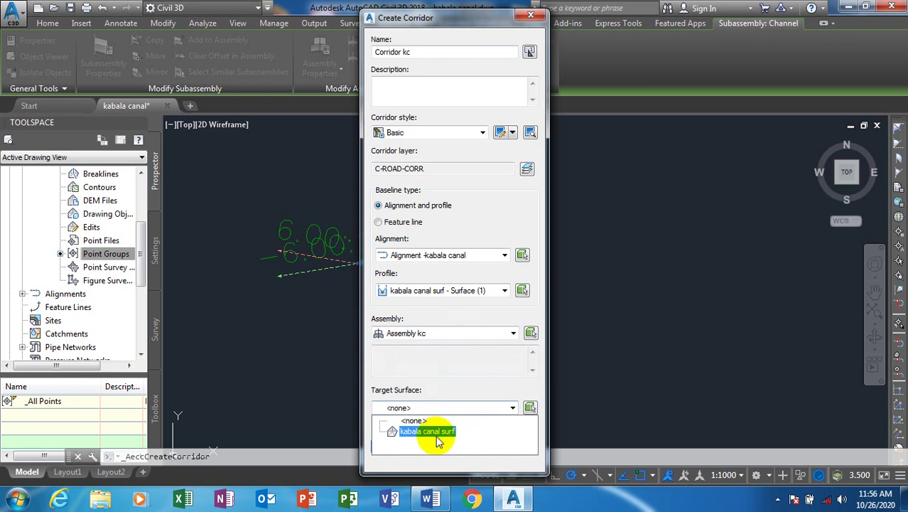
click(448, 431)
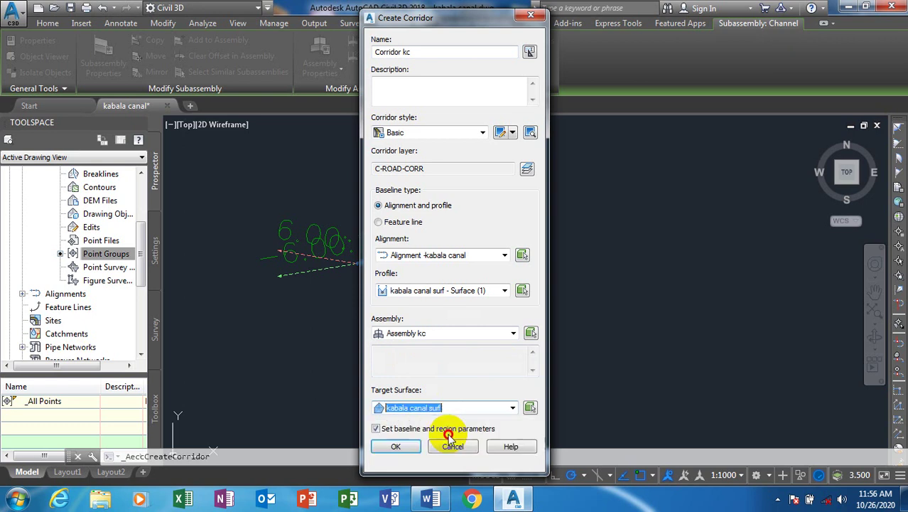
Review the available baseline alignments and the corridor style choice for the new corridor
click(455, 257)
click(455, 257)
click(455, 257)
click(455, 257)
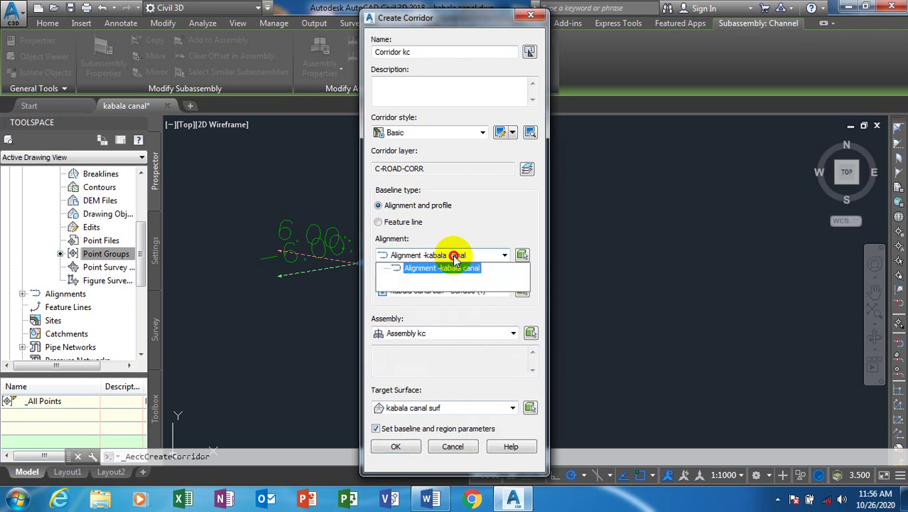
click(455, 265)
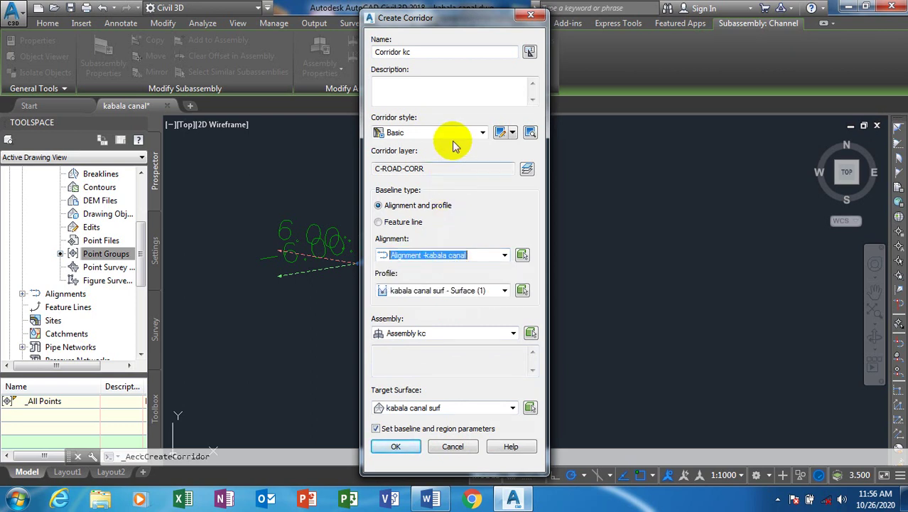
click(501, 255)
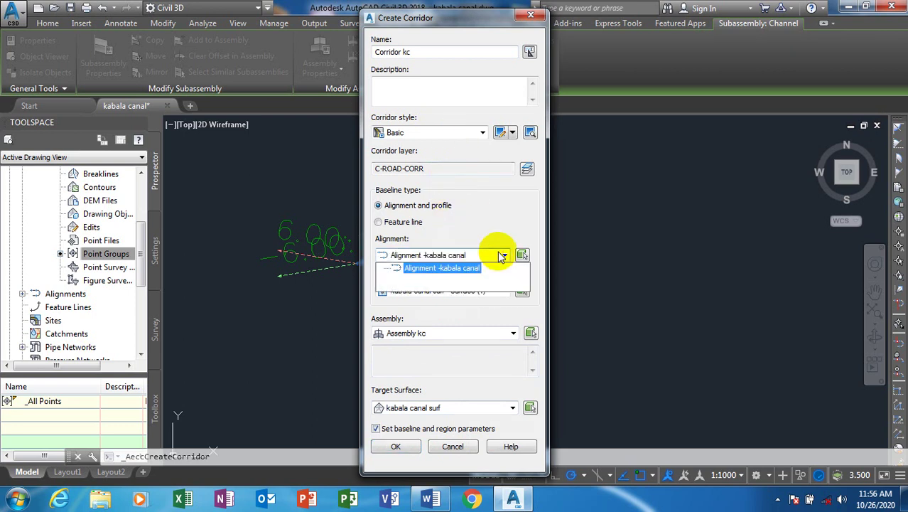
click(502, 255)
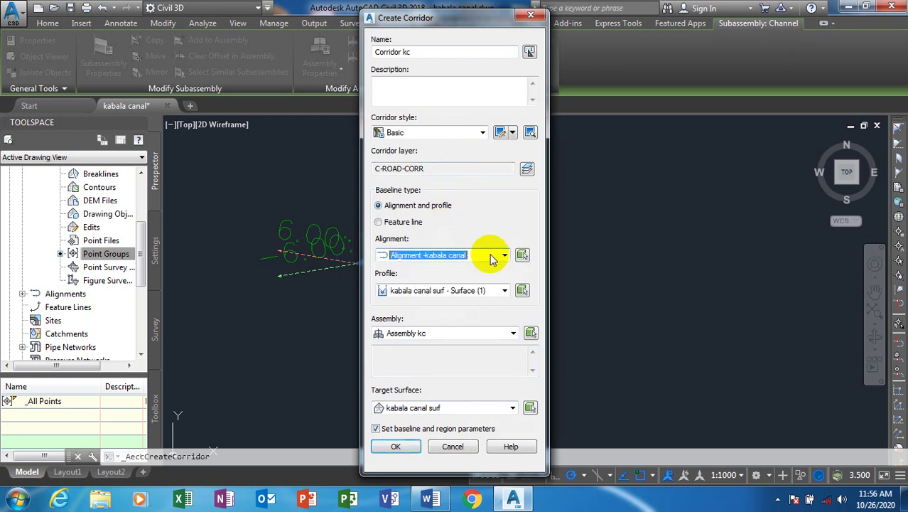
click(458, 136)
click(462, 146)
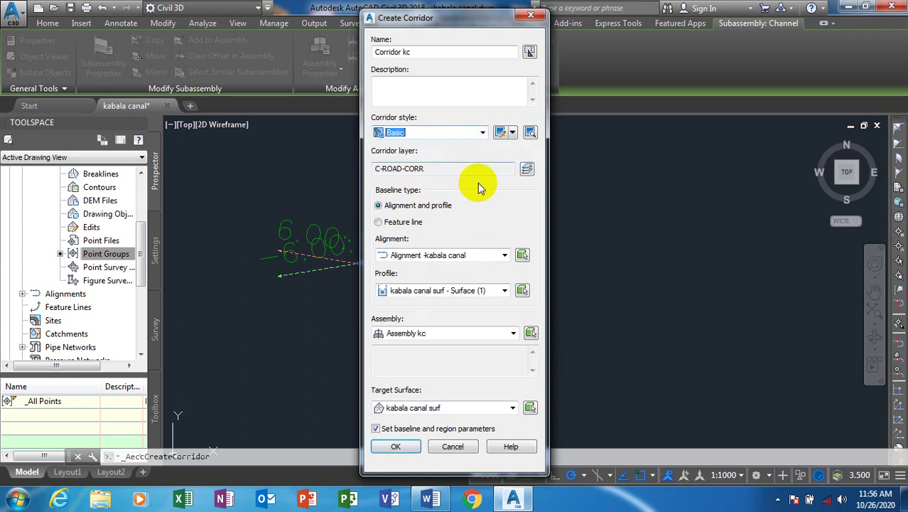
Create the corridor with the default baseline and region parameters, rebuild it, and dismiss the event list
click(395, 447)
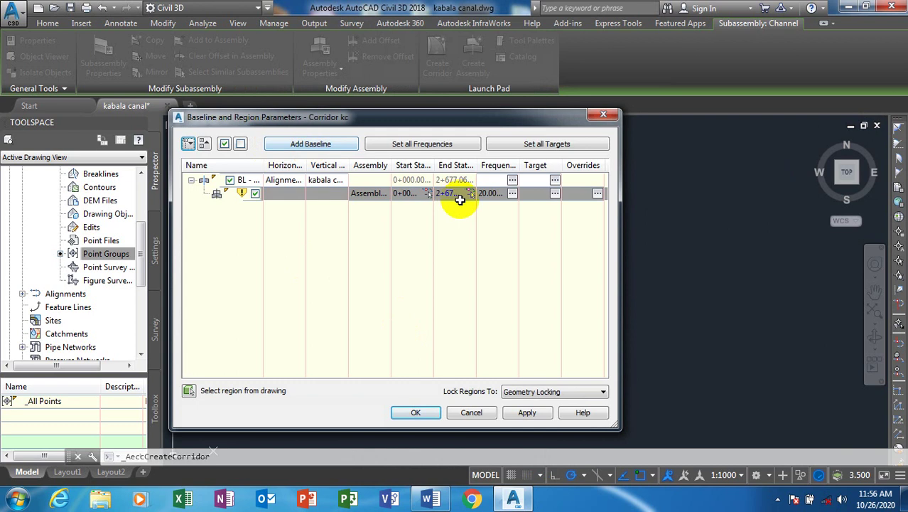
click(528, 413)
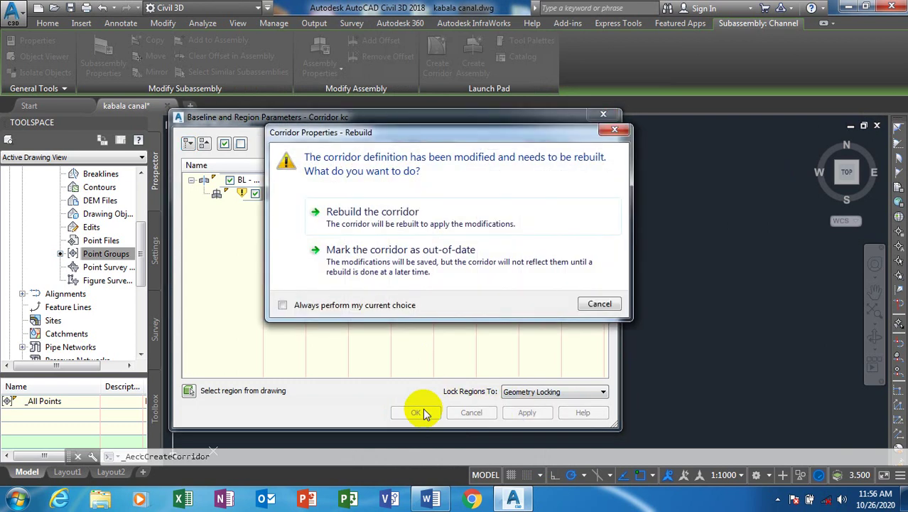
click(386, 215)
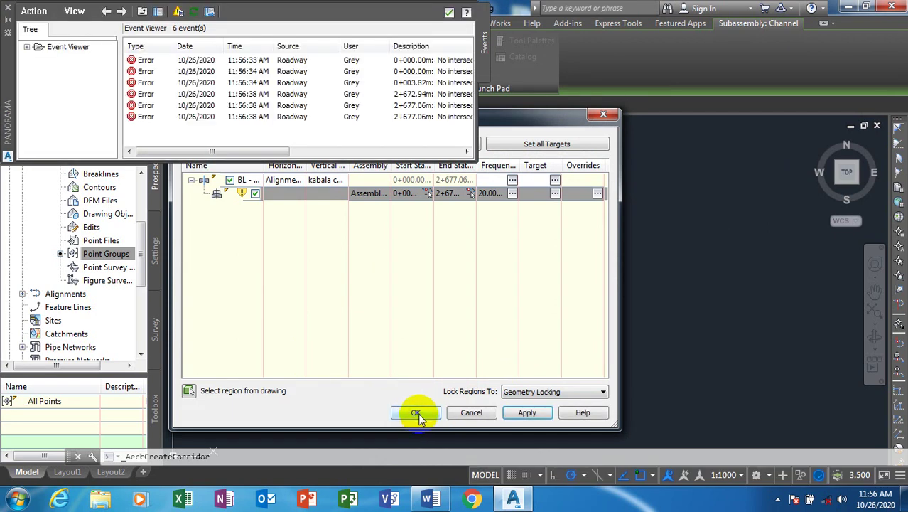
click(417, 412)
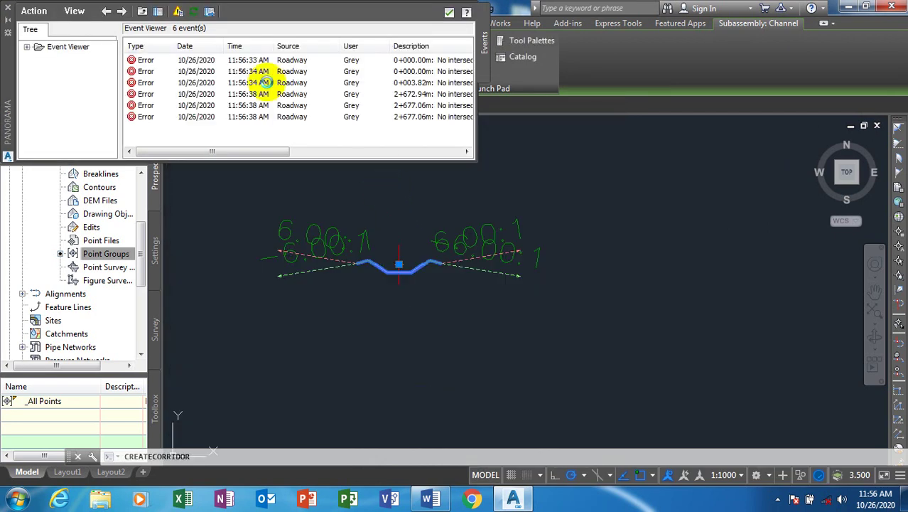
click(449, 12)
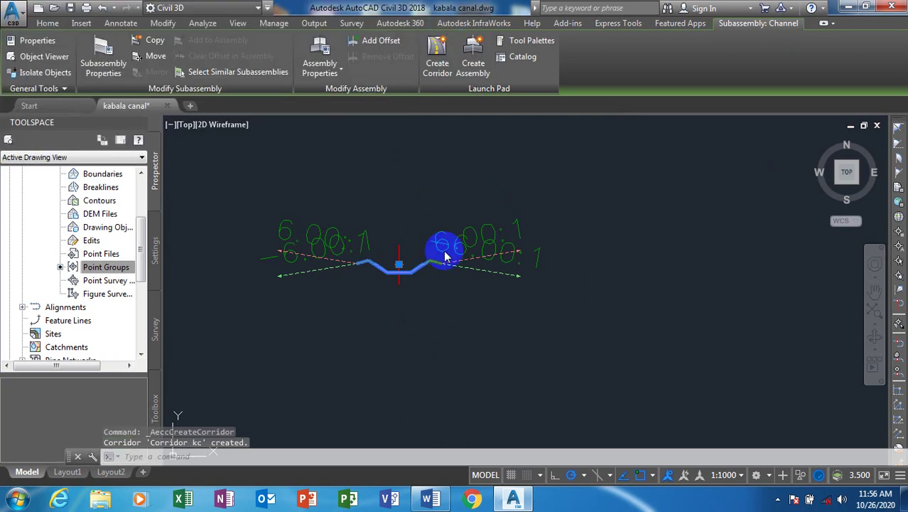
Examine the corridor along the diagonal canal alignment on the contour surface, both close up and as a whole
scroll(465, 263, down, 4)
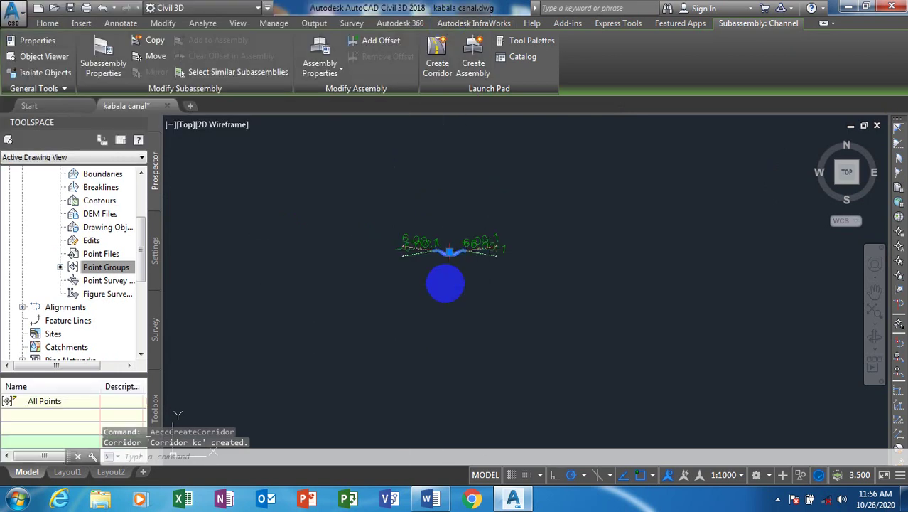
key(Escape)
scroll(462, 259, down, 4)
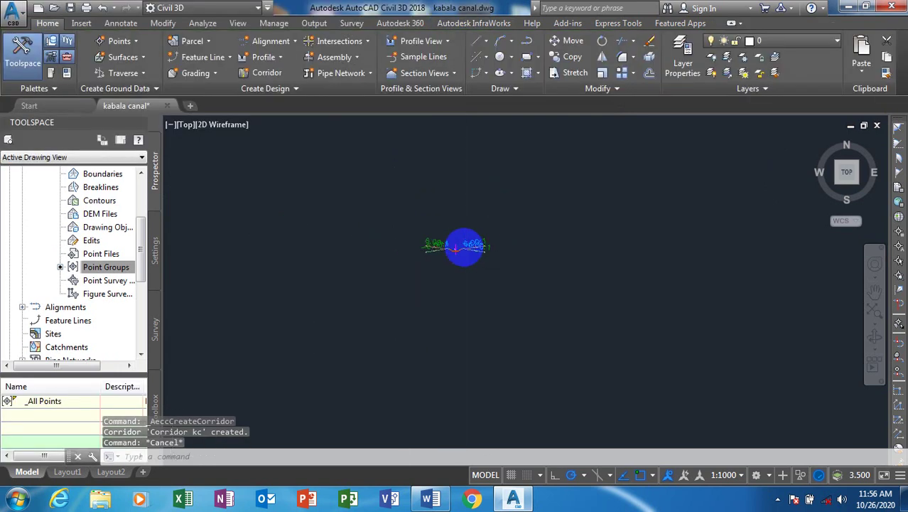
scroll(352, 287, down, 2)
scroll(216, 355, up, 2)
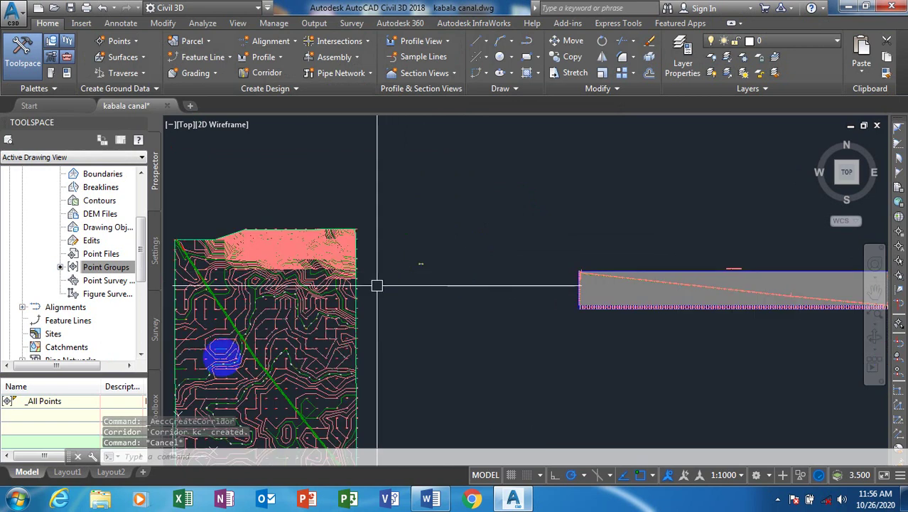
scroll(229, 331, up, 5)
scroll(337, 379, up, 2)
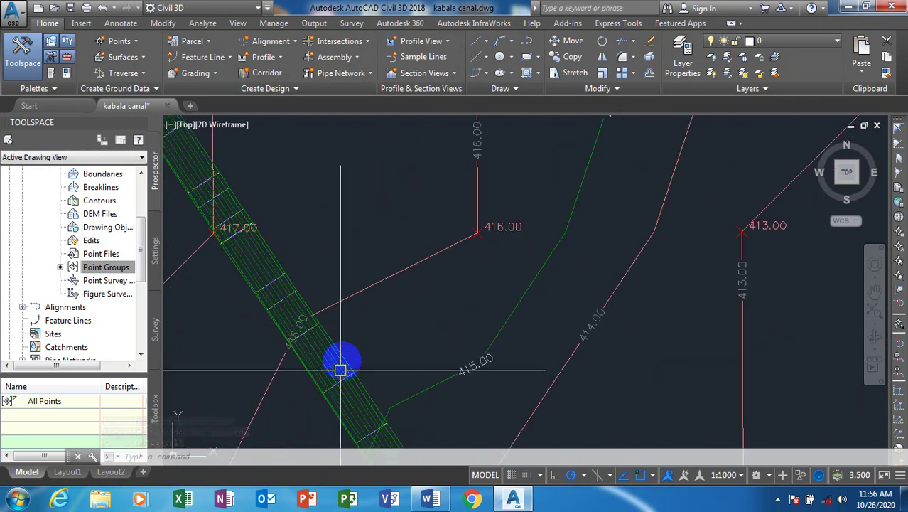
scroll(305, 324, down, 8)
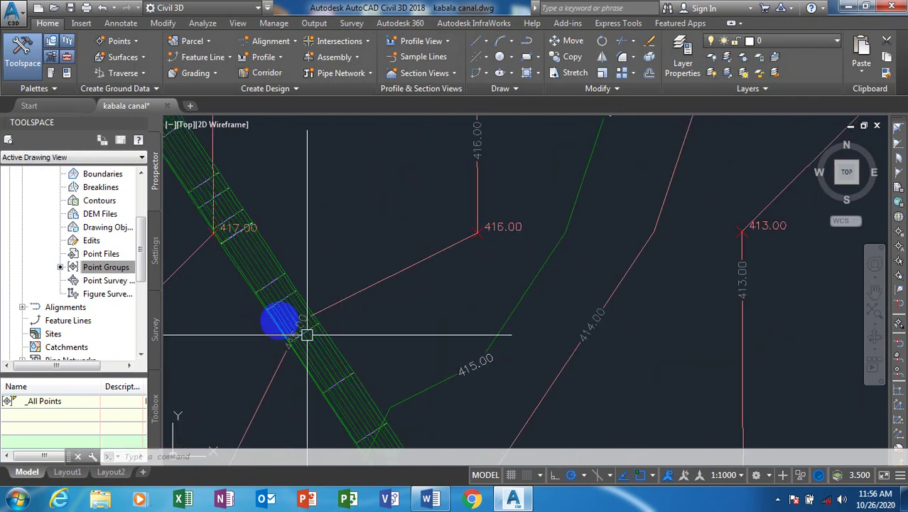
scroll(462, 260, up, 5)
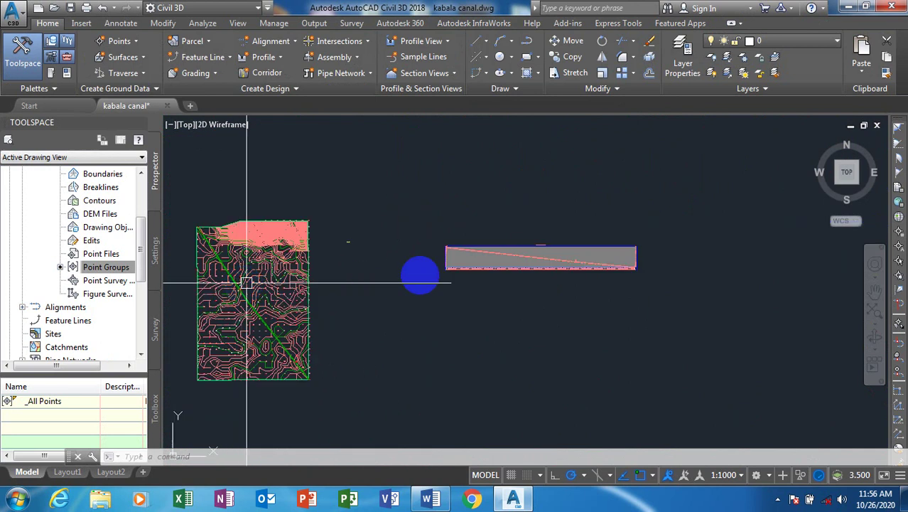
Start creating sample lines and choose Alignment -kabala canal from the alignment list
scroll(505, 241, down, 6)
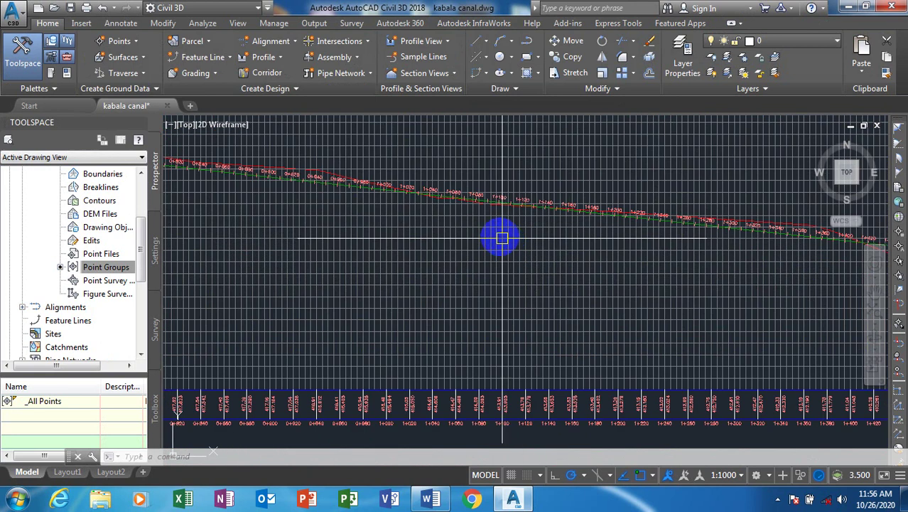
scroll(526, 309, down, 3)
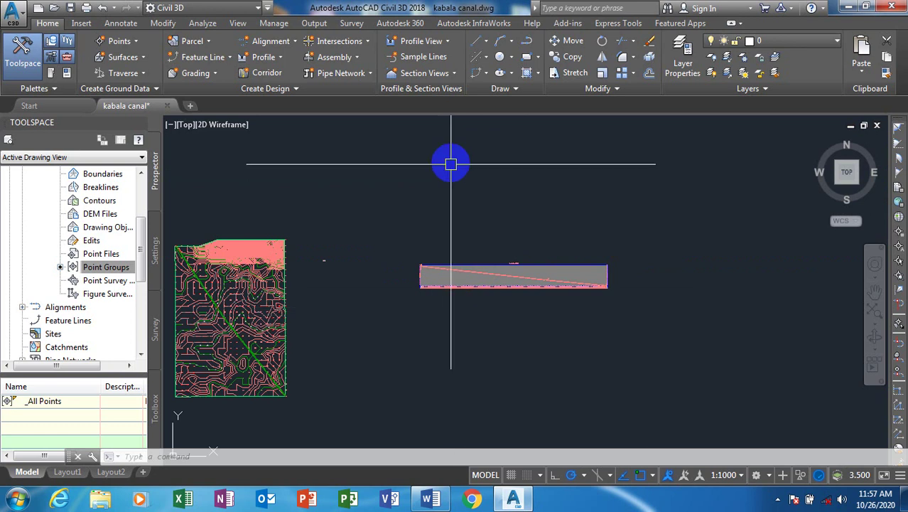
click(417, 56)
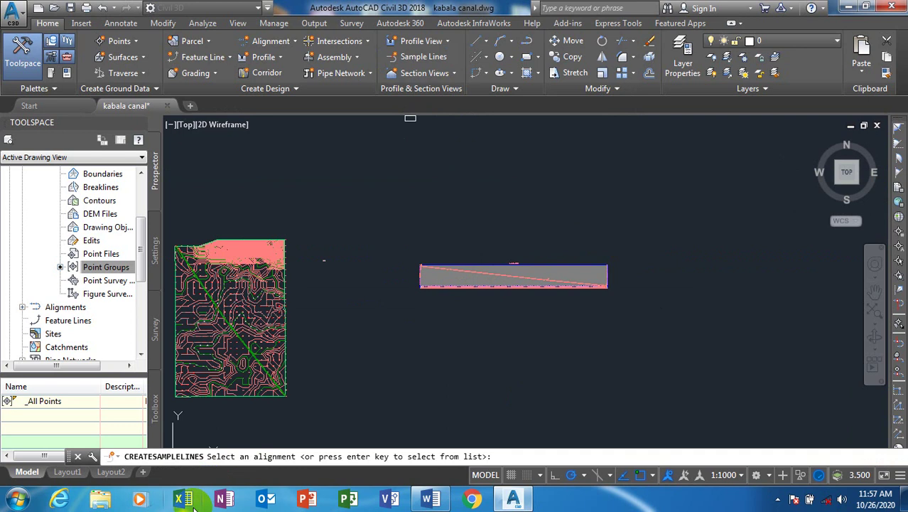
scroll(221, 322, up, 5)
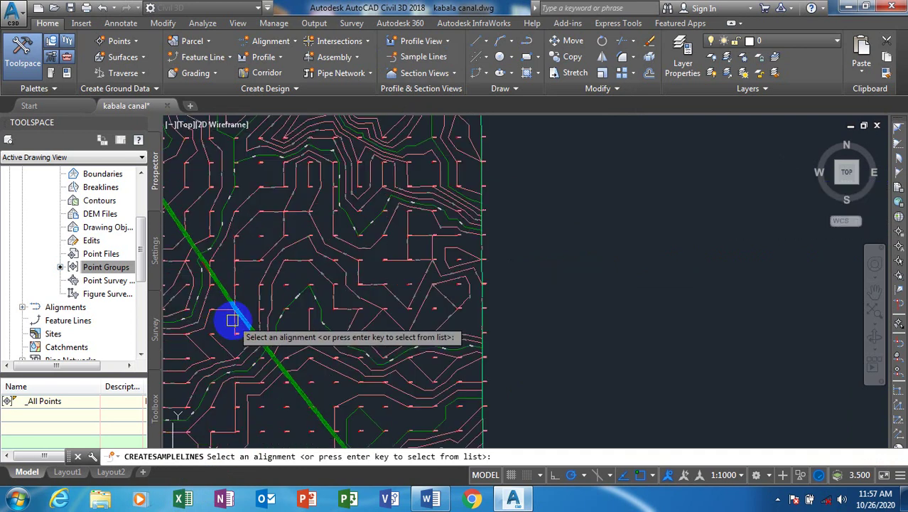
click(245, 320)
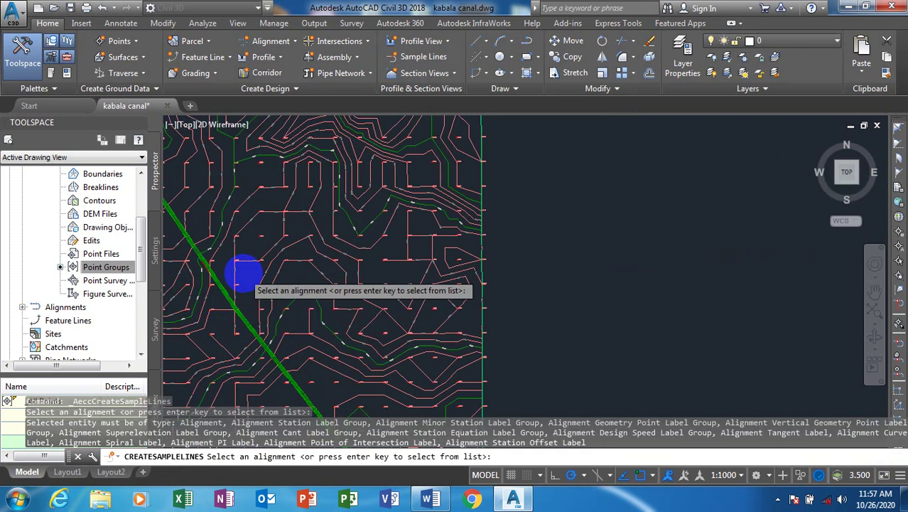
right_click(246, 272)
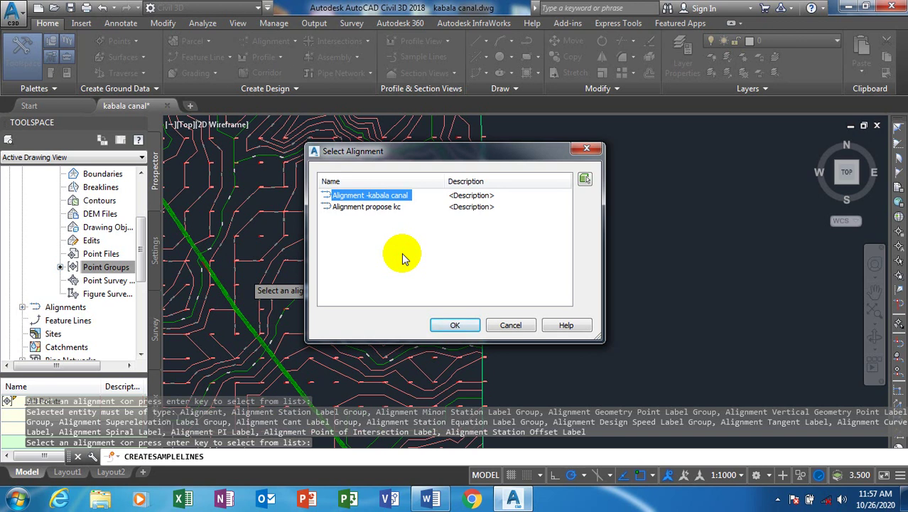
click(467, 351)
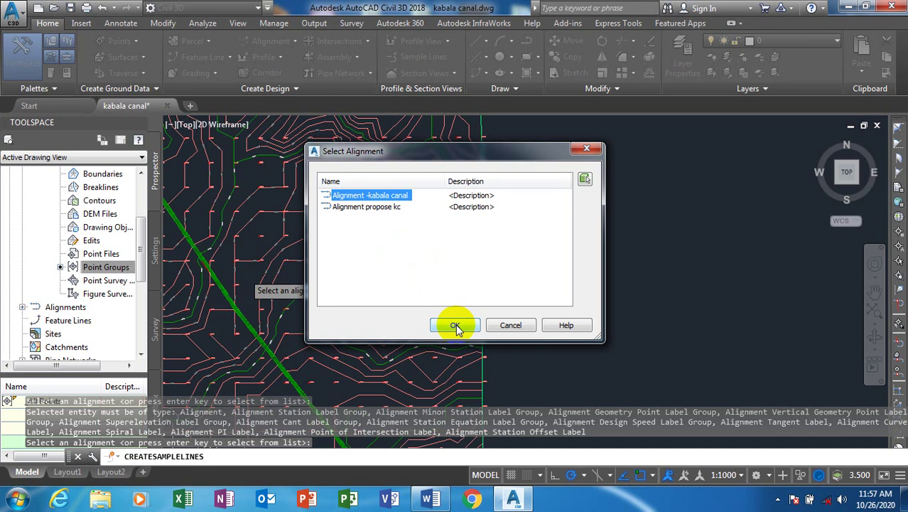
click(455, 324)
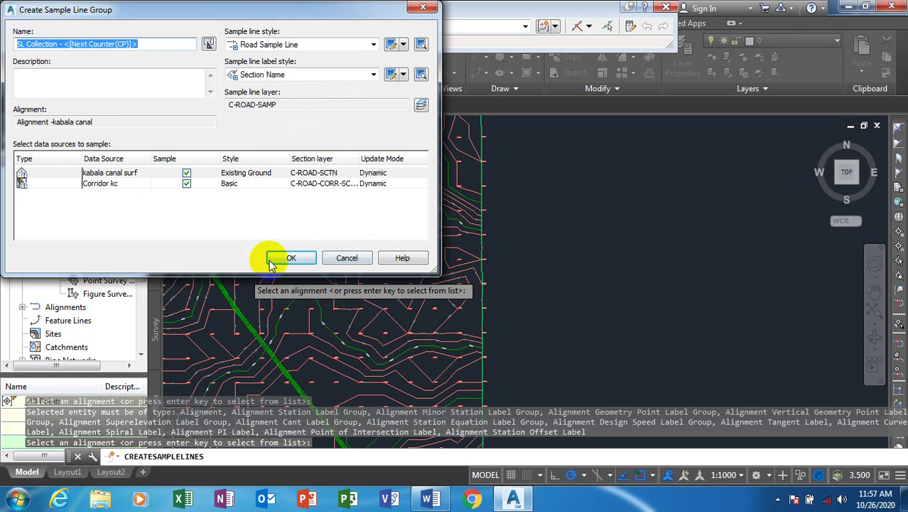
Name the sample line group "kc saml" and create it with kabala canal surf and Corridor kc as sampled sources
drag(151, 42, 6, 41)
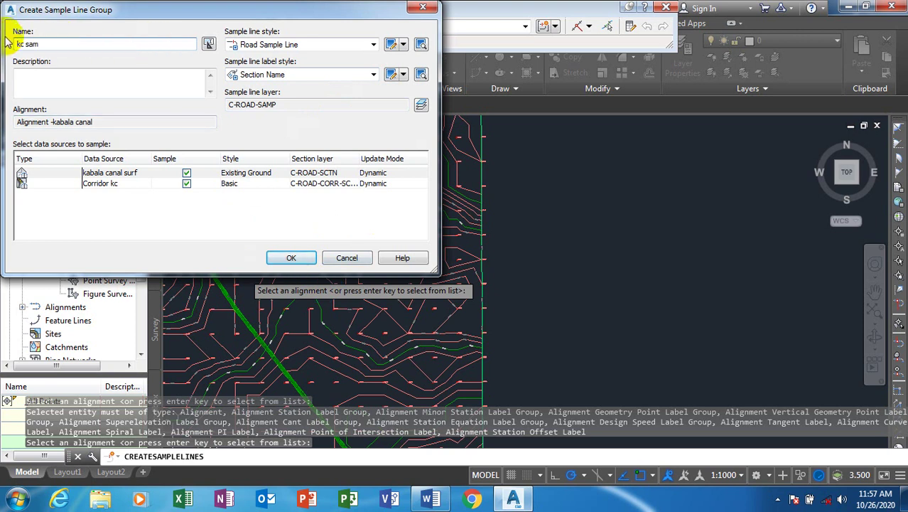
text(kc saml)
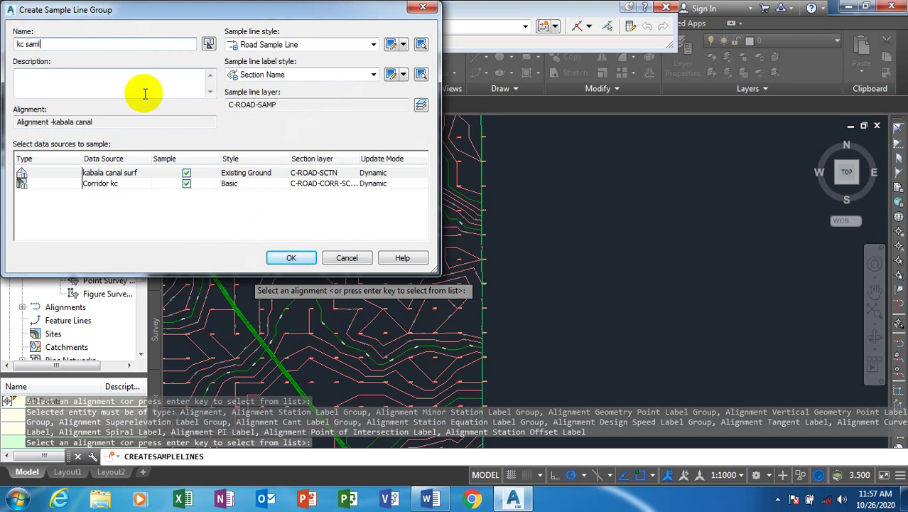
click(301, 257)
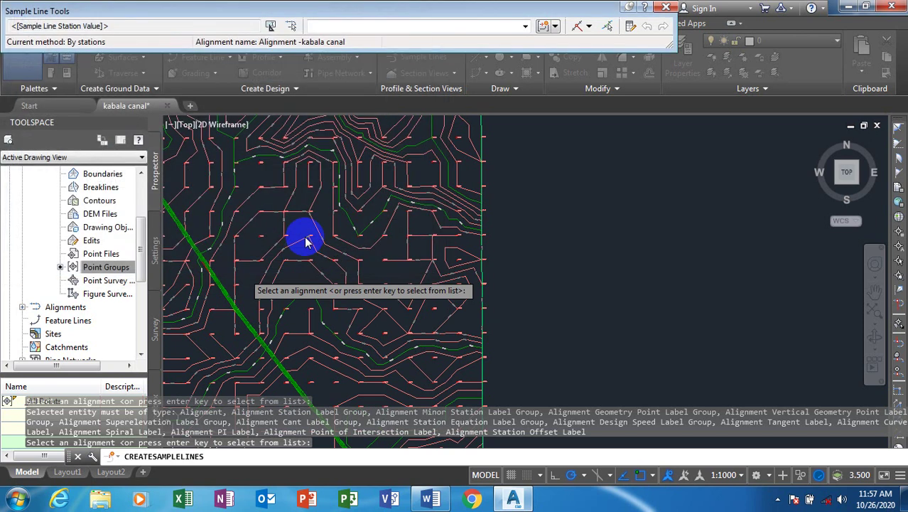
Choose sample line creation by range of stations and set the left and right swath widths to 25 m
click(588, 28)
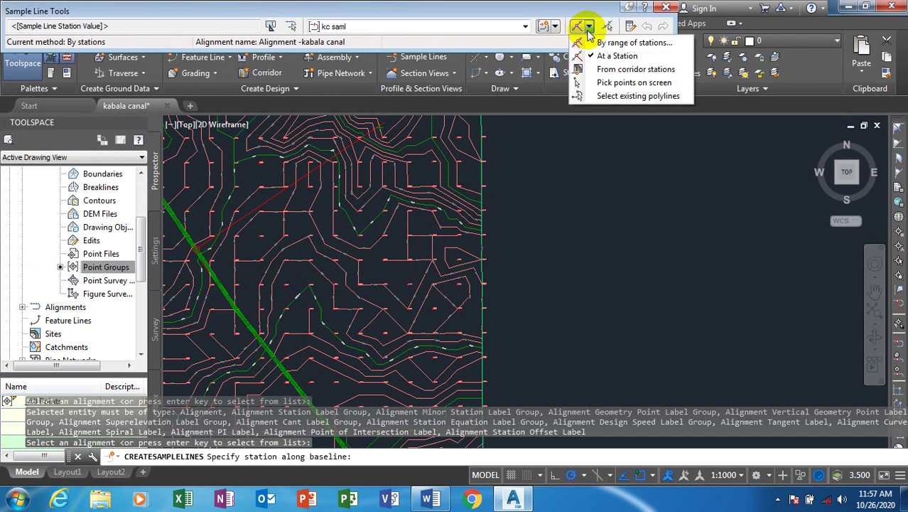
click(601, 44)
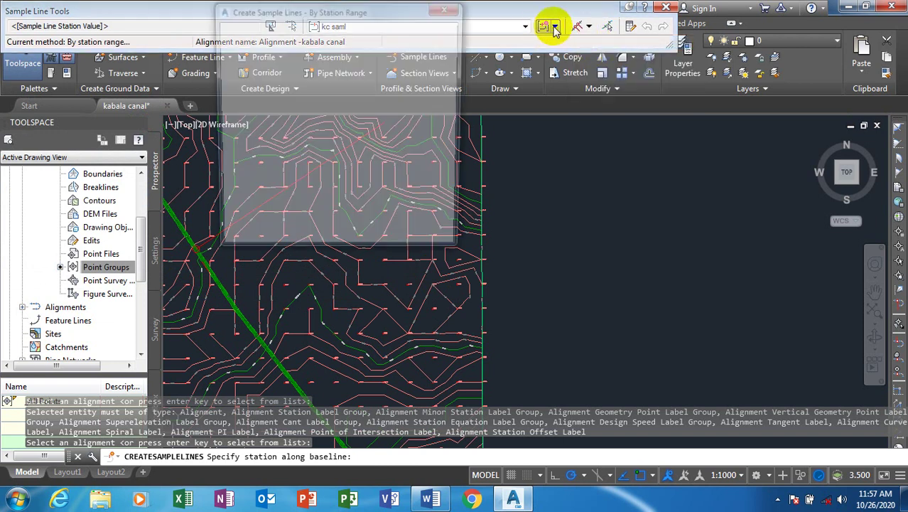
click(387, 178)
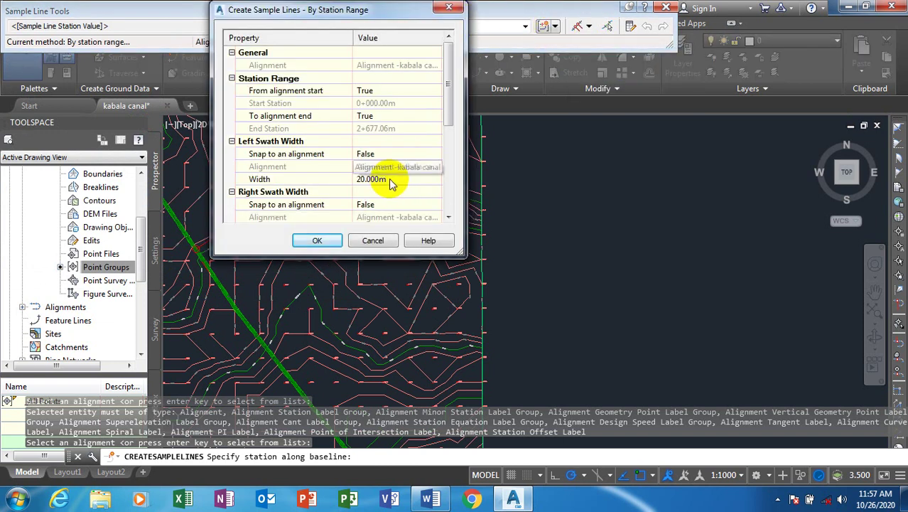
text(25)
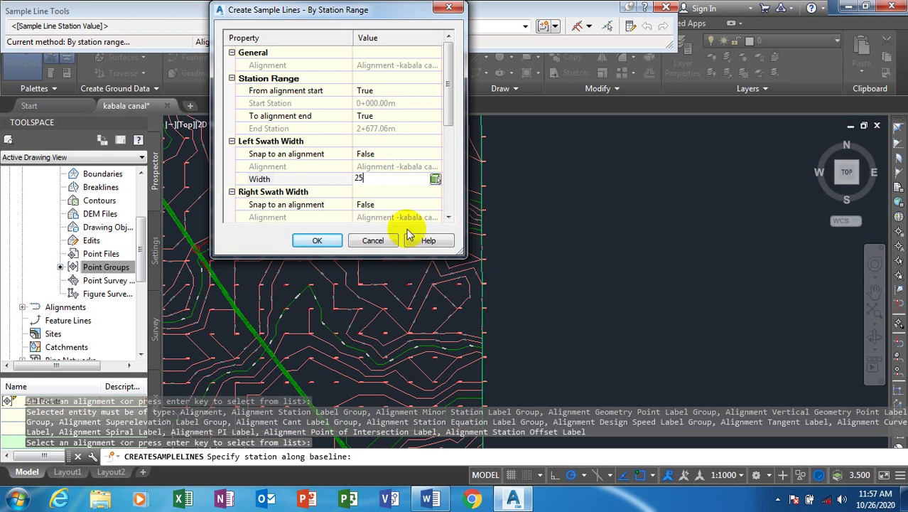
drag(447, 100, 450, 142)
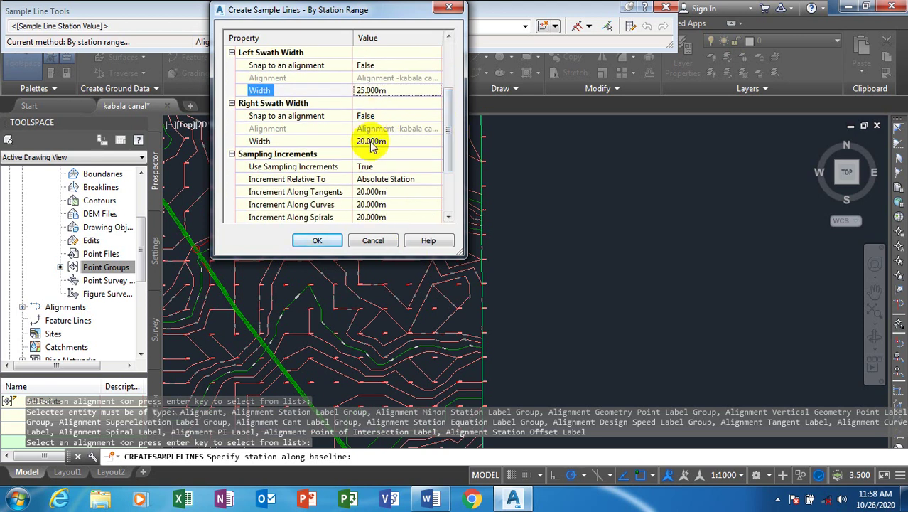
click(371, 140)
text(25)
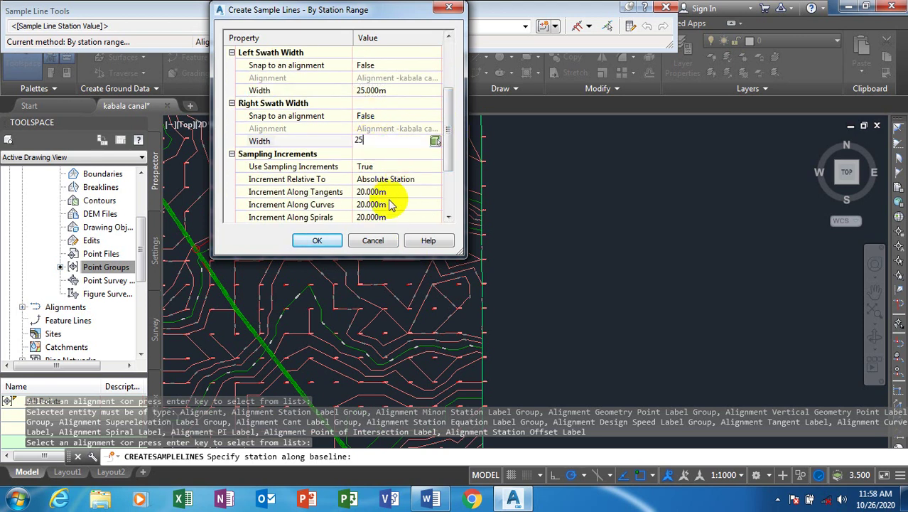
Set the sampling increments along tangents, curves and spirals to 25 m and generate the sample lines
click(381, 193)
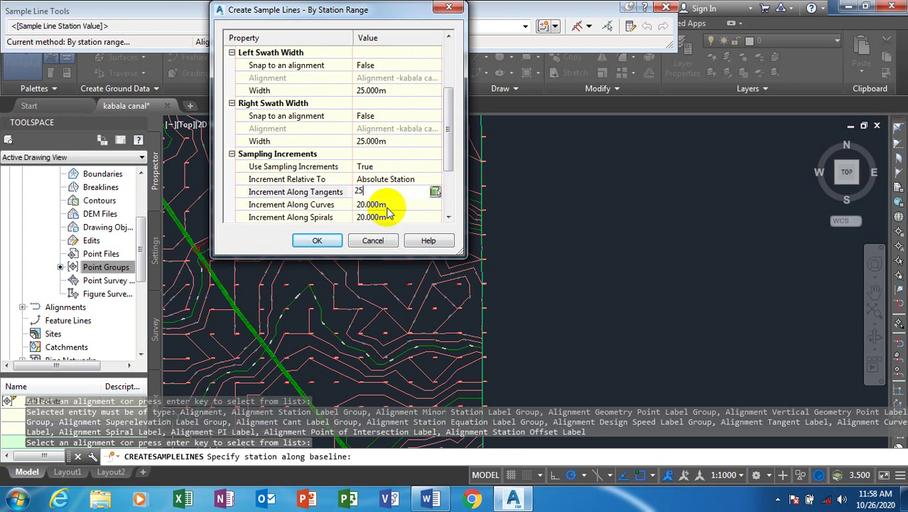
click(386, 204)
click(389, 218)
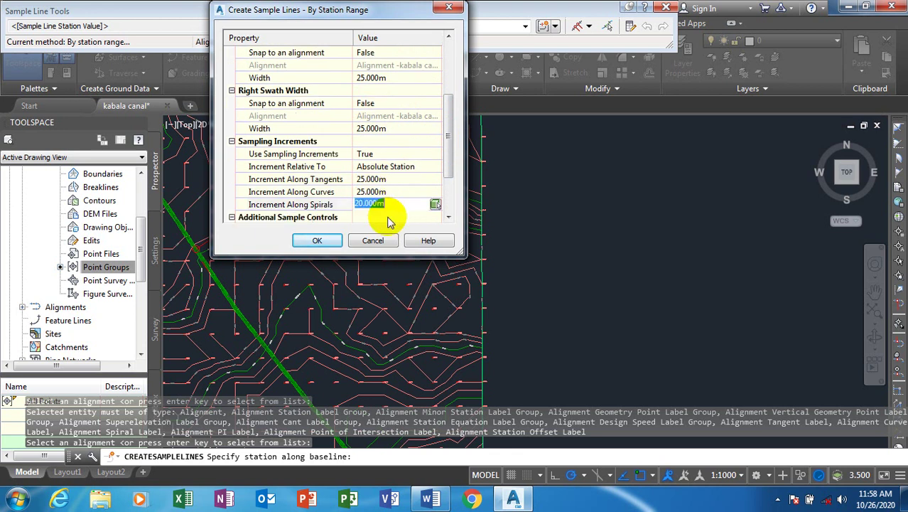
text(25)
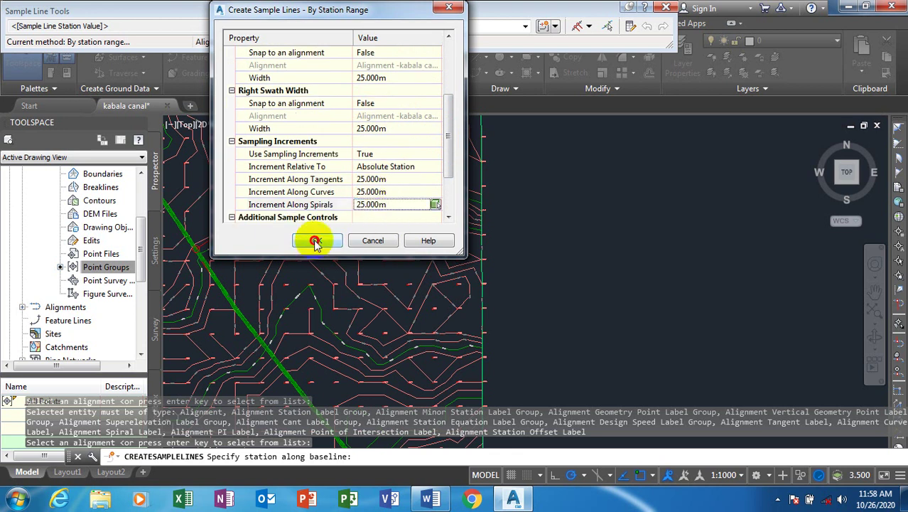
click(317, 240)
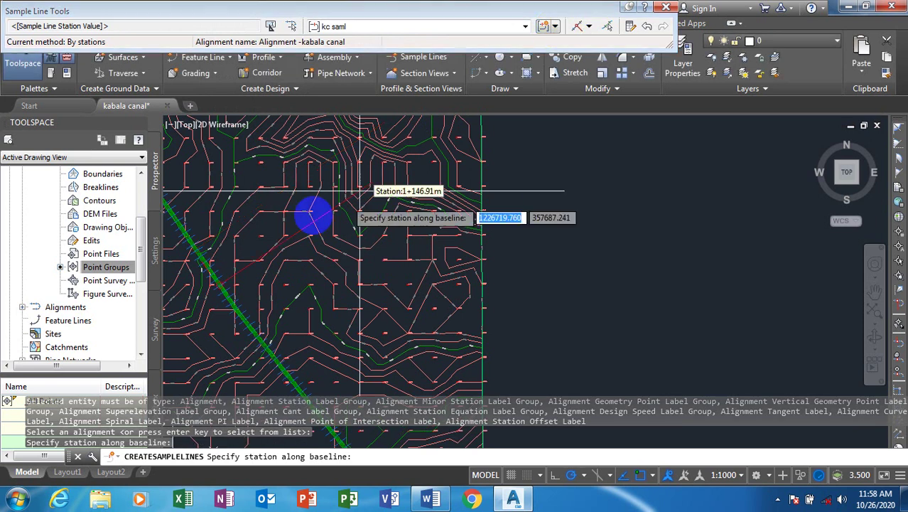
Add a sample line at a picked station with the default 25 m swath widths, end the command and close the event list
click(271, 212)
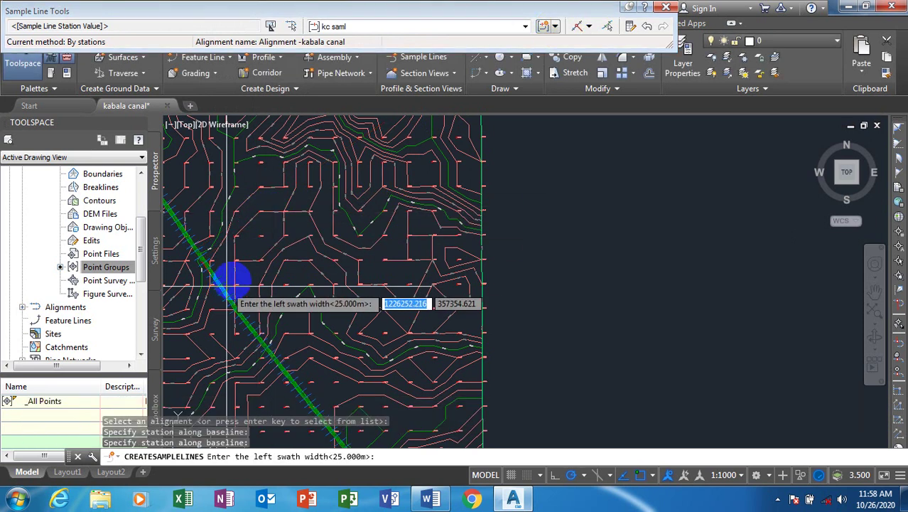
click(262, 229)
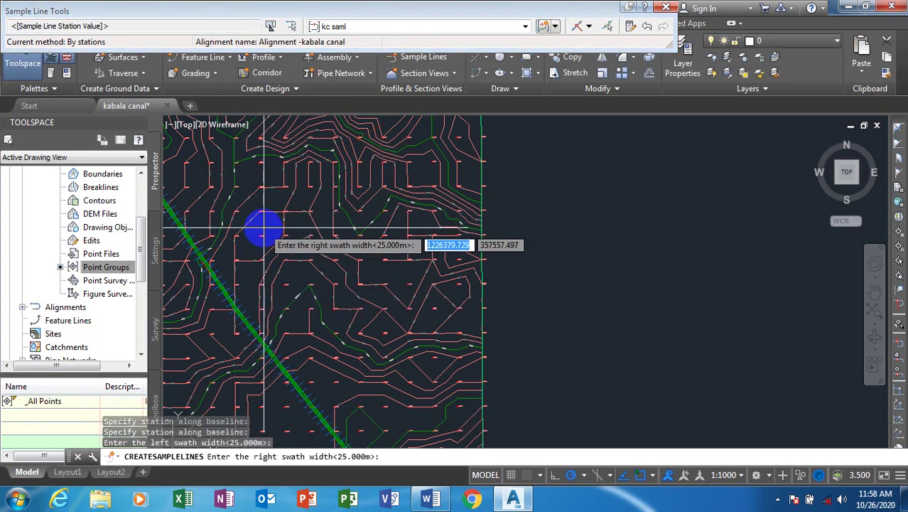
click(273, 232)
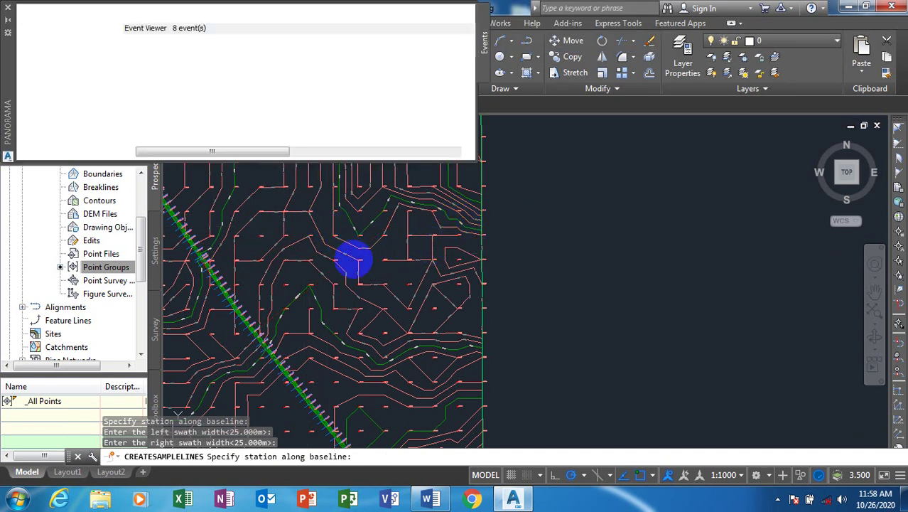
click(449, 12)
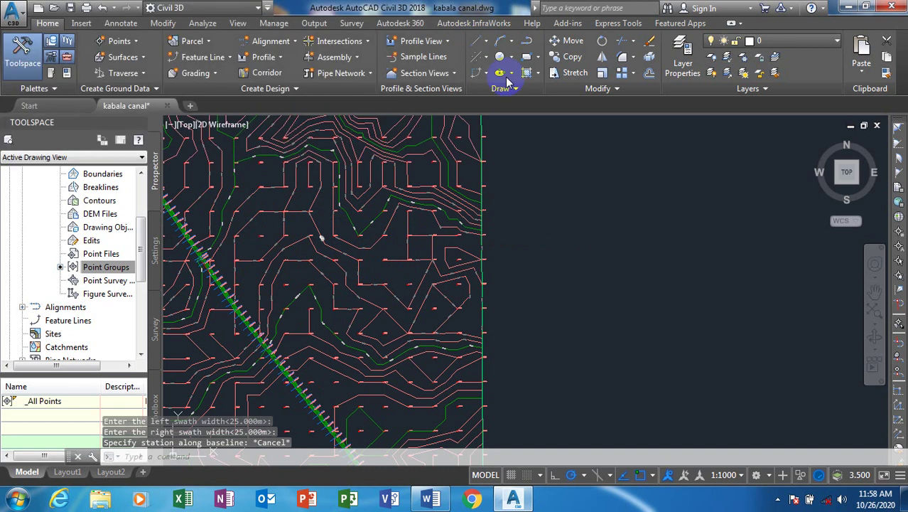
Start creating multiple section views for Alignment -kabala canal using the sample line group kc saml
scroll(426, 219, down, 3)
scroll(319, 174, down, 2)
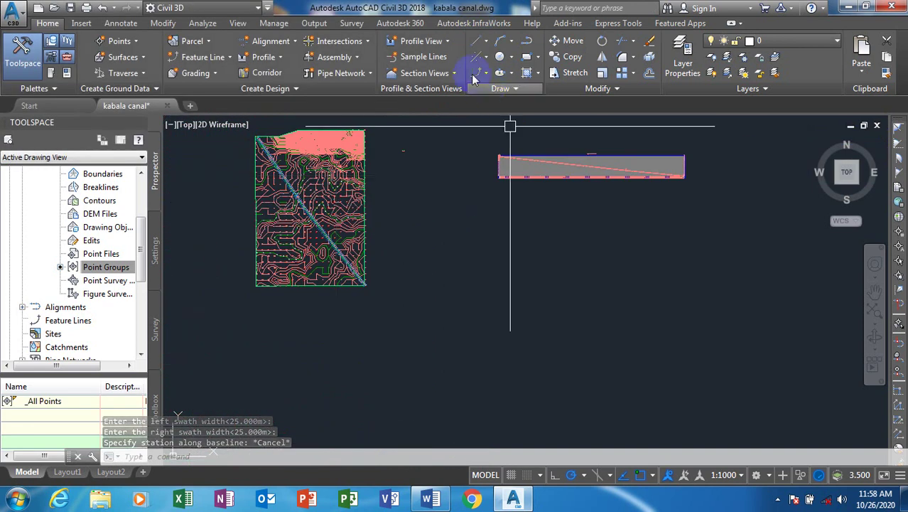
click(446, 77)
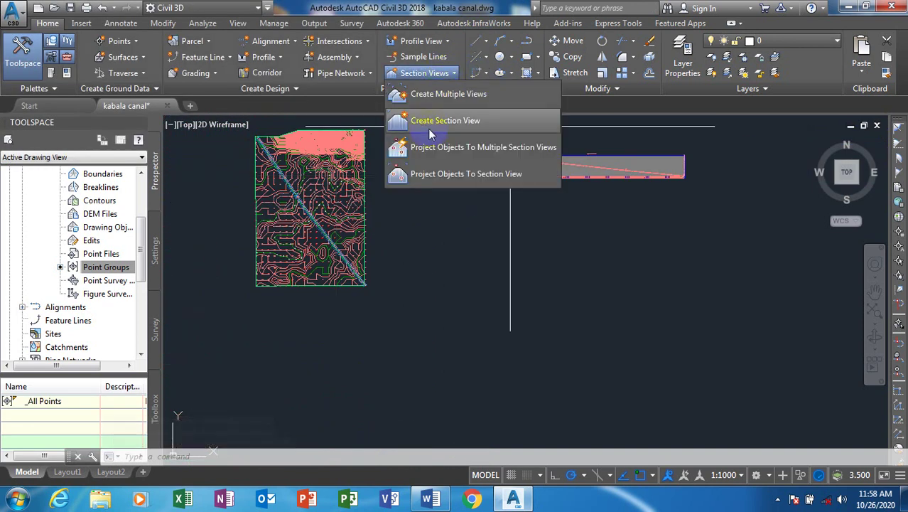
click(455, 95)
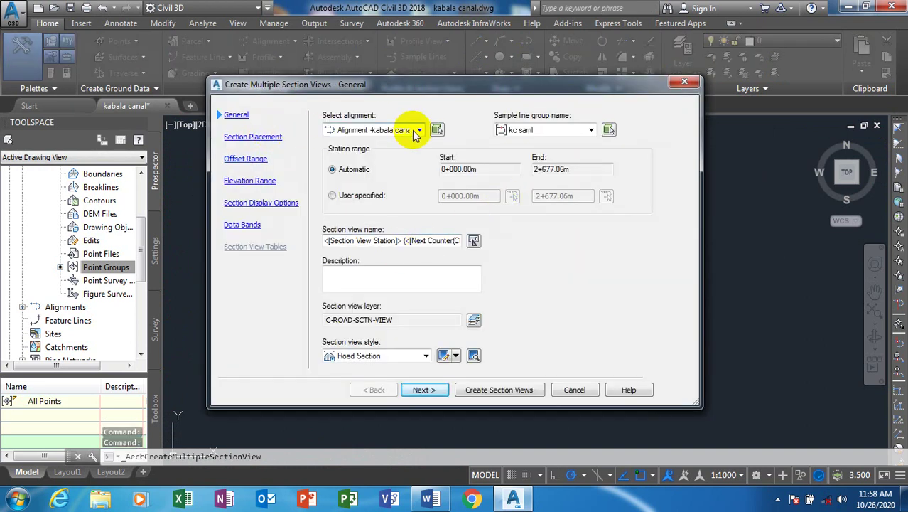
click(417, 131)
click(403, 142)
click(552, 132)
click(552, 142)
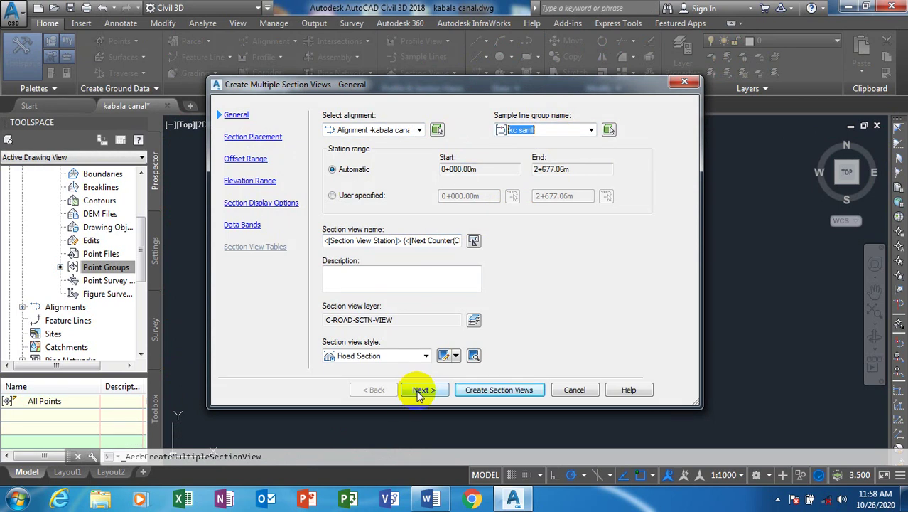
Replace the default section view name template with "kc section"
double_click(429, 243)
drag(461, 240, 324, 244)
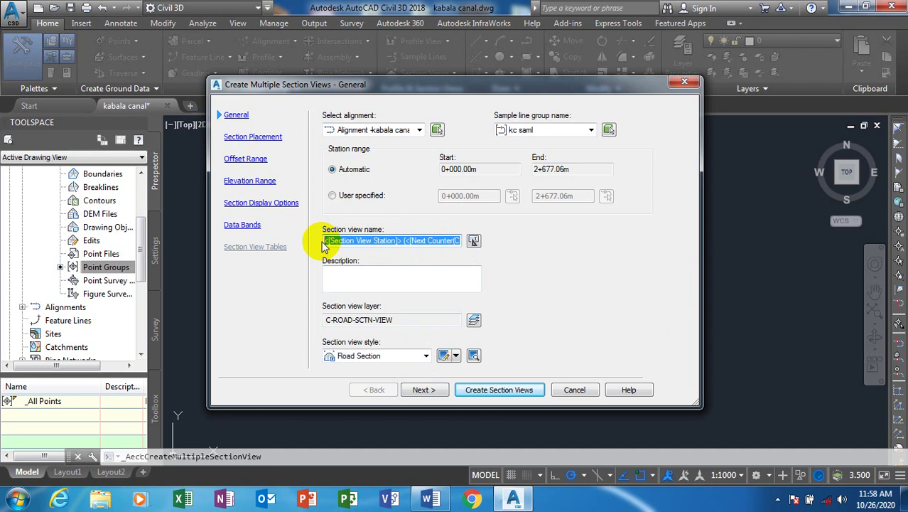
key(Delete)
text(kc)
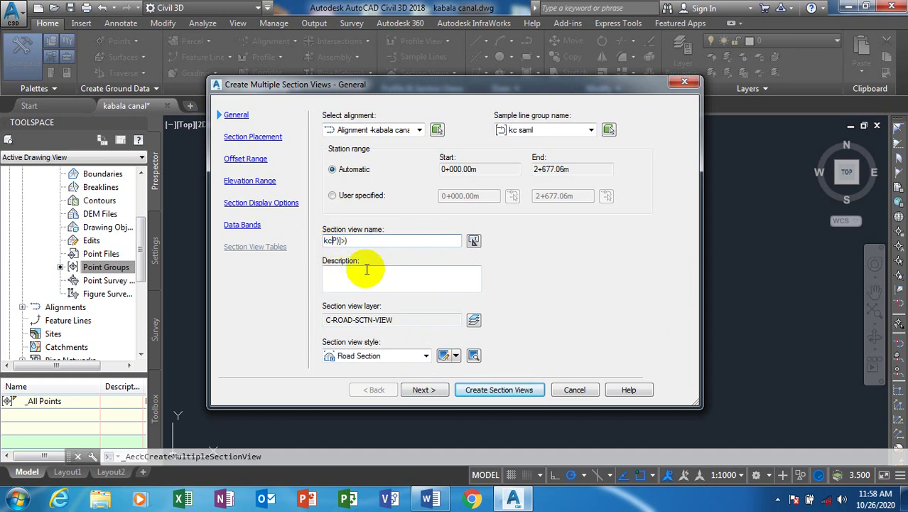
drag(373, 242, 319, 242)
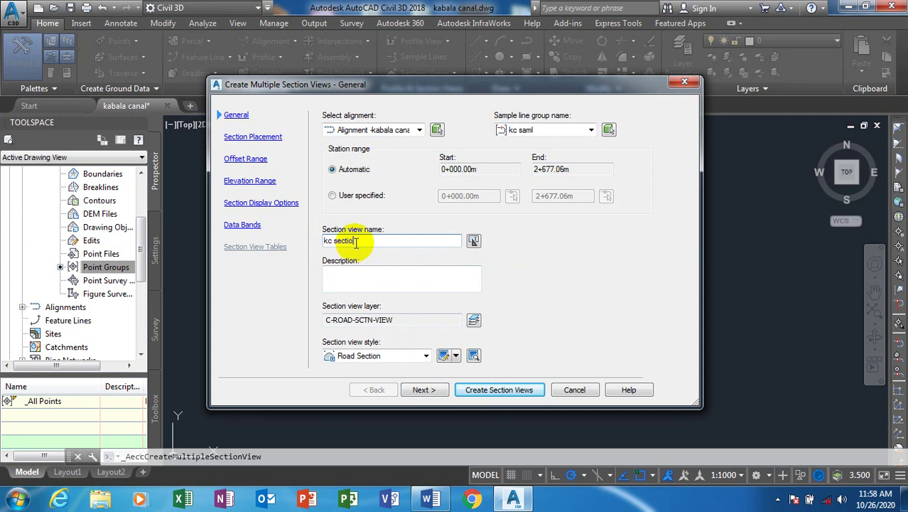
Proceed to section placement and choose the Draft option that places sections in a grid in model space
click(424, 389)
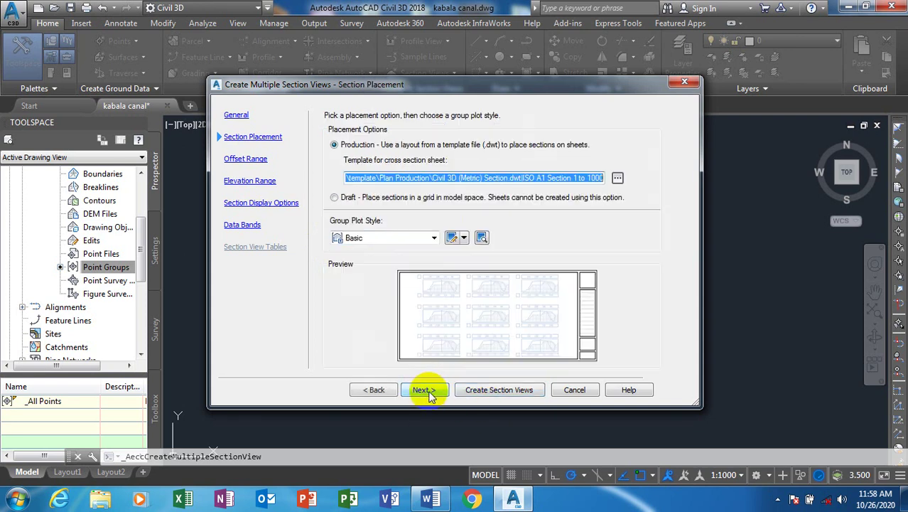
click(337, 202)
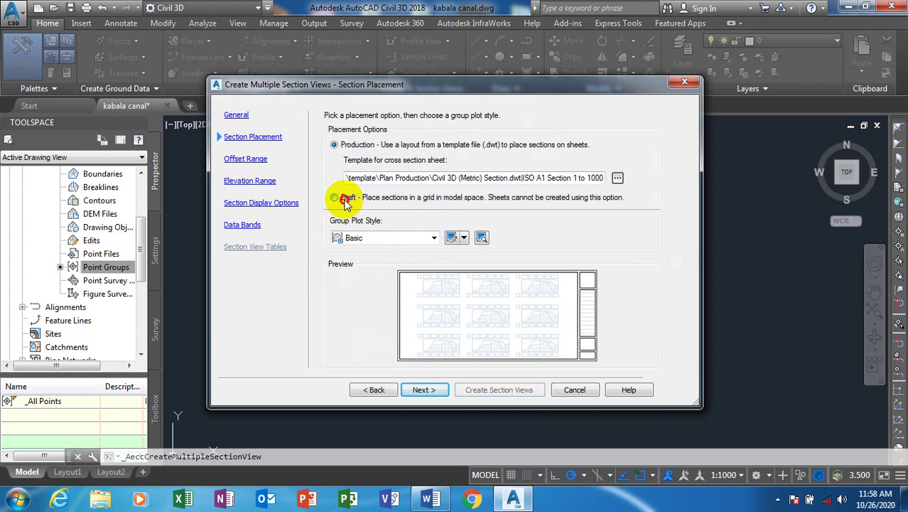
click(333, 198)
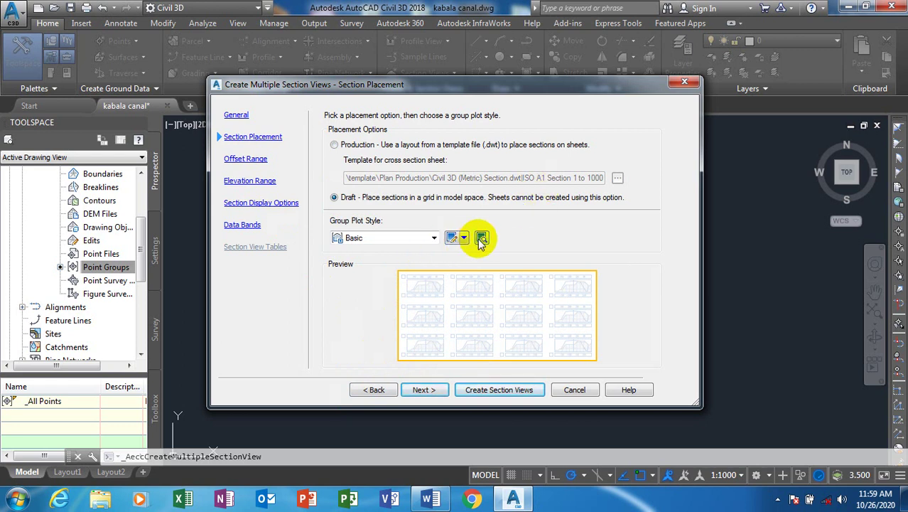
Review the plot area, array and information settings of the Basic group plot style and accept them
click(450, 238)
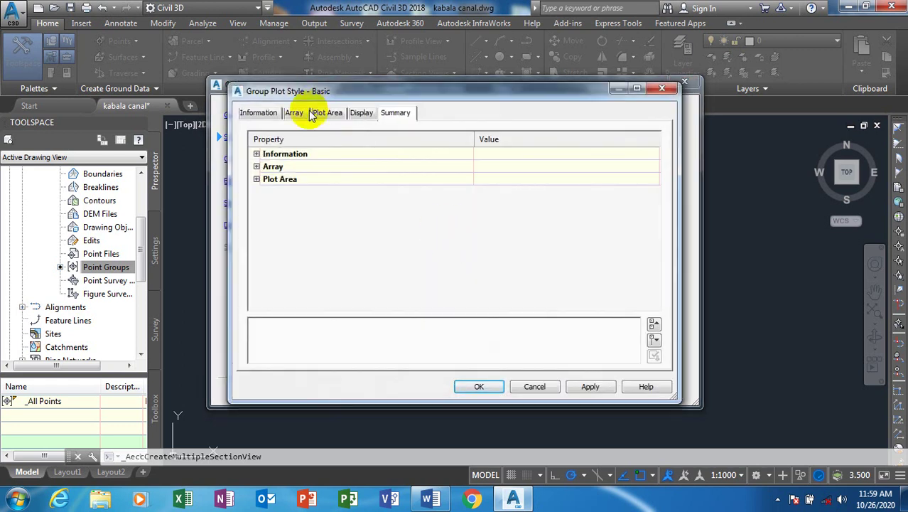
click(352, 113)
click(322, 115)
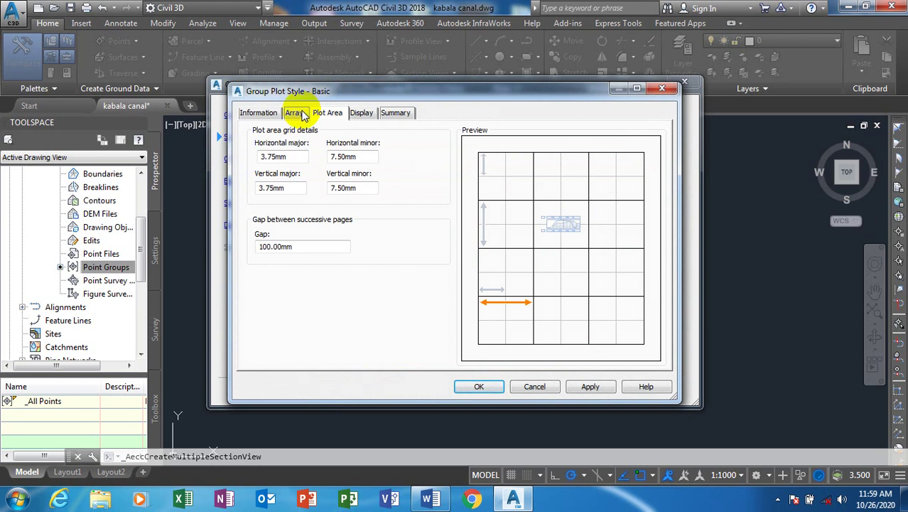
click(297, 114)
click(261, 113)
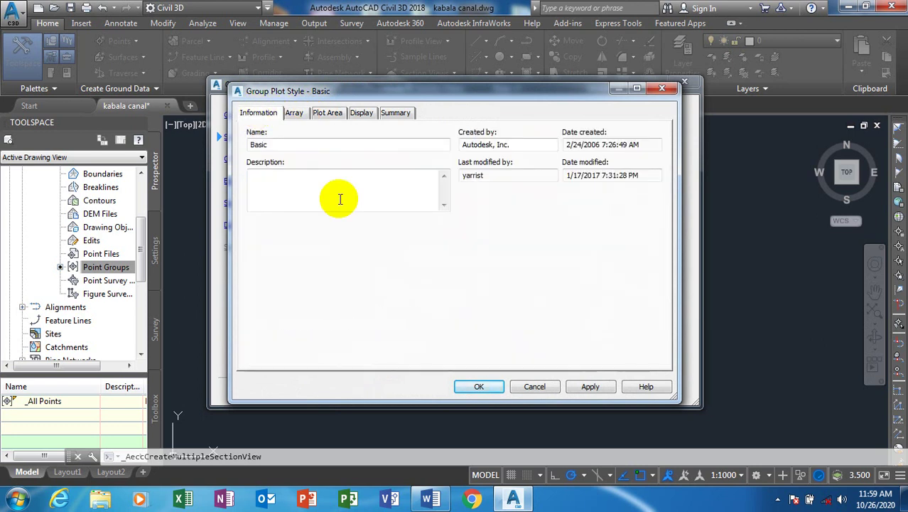
click(584, 387)
click(479, 387)
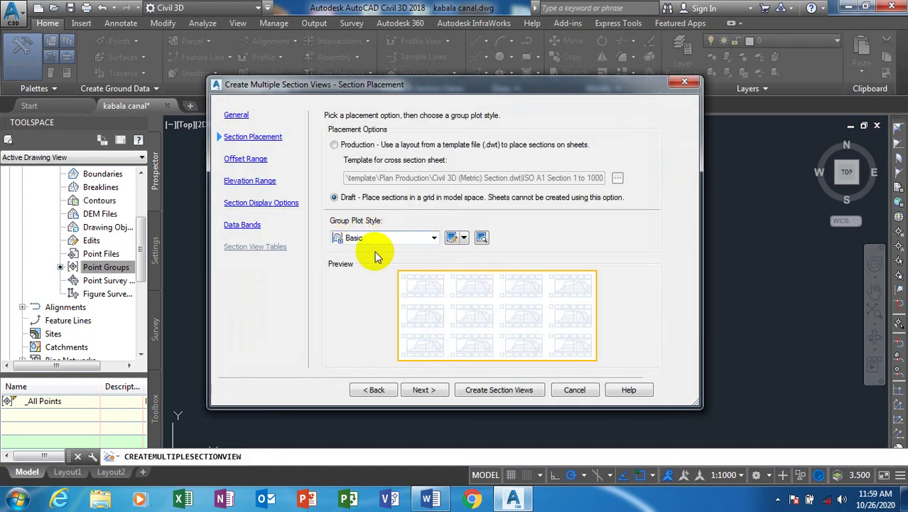
Check the group plot style choices and the style details of Basic, keeping Basic selected
click(433, 238)
click(433, 237)
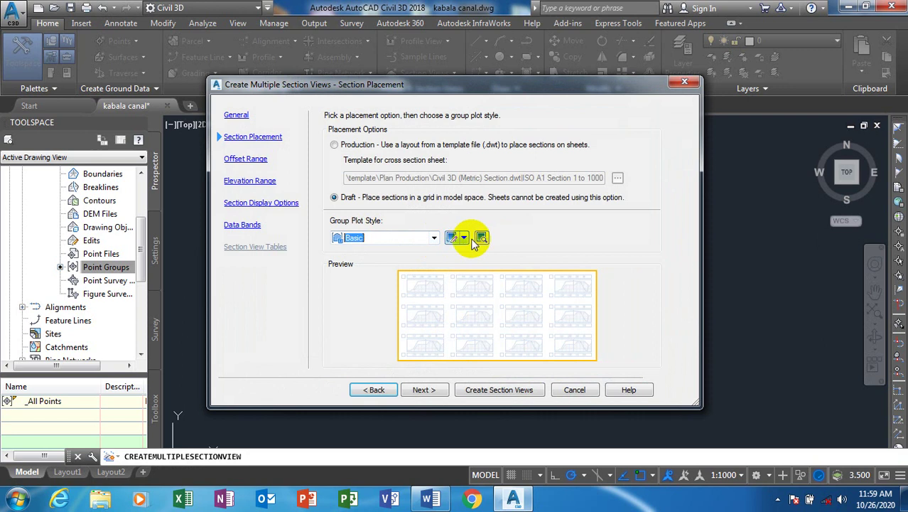
click(481, 237)
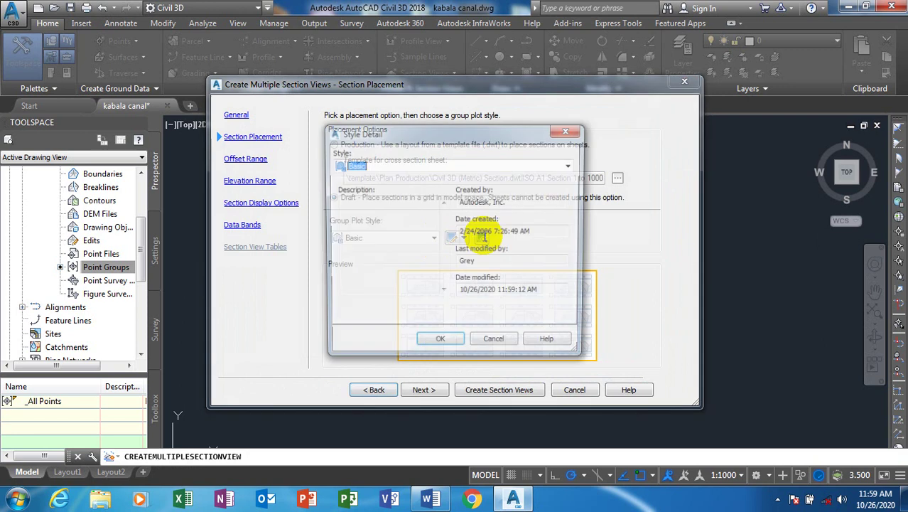
click(573, 131)
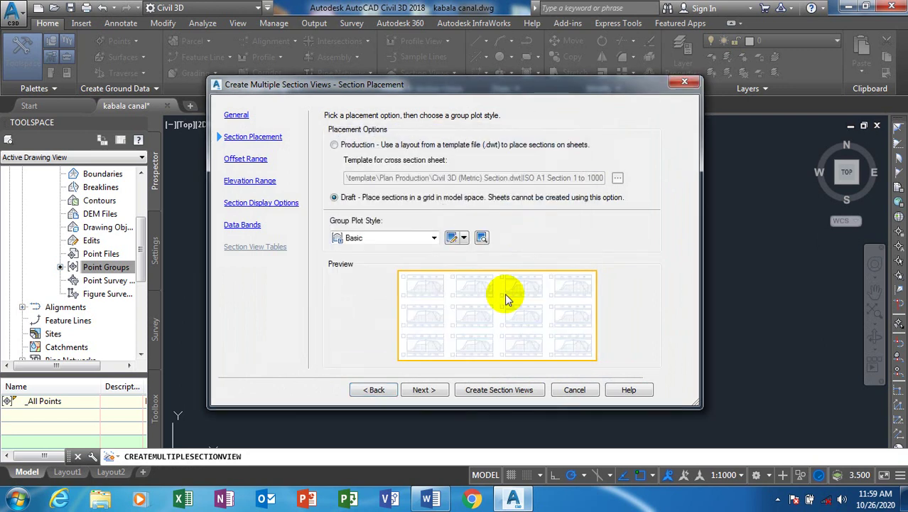
Keep the automatic offset and elevation ranges and the default section display options, and proceed to the data bands
click(422, 390)
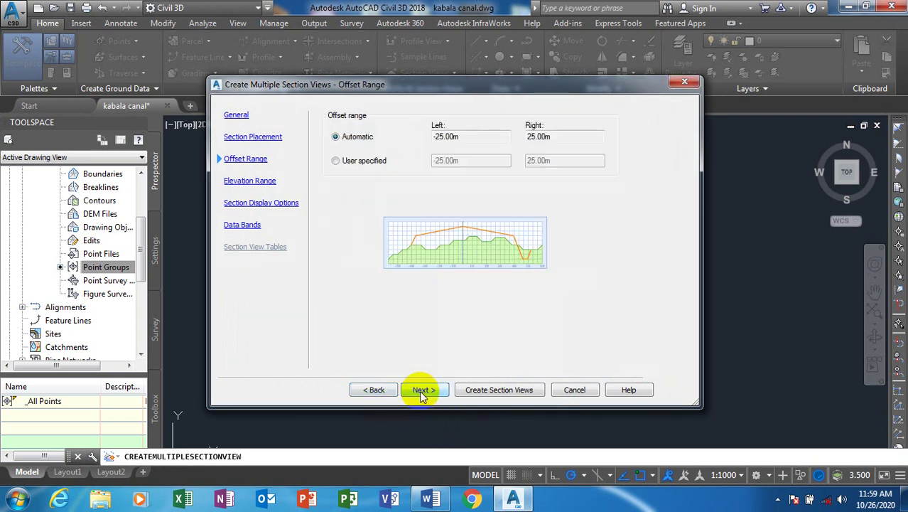
click(420, 390)
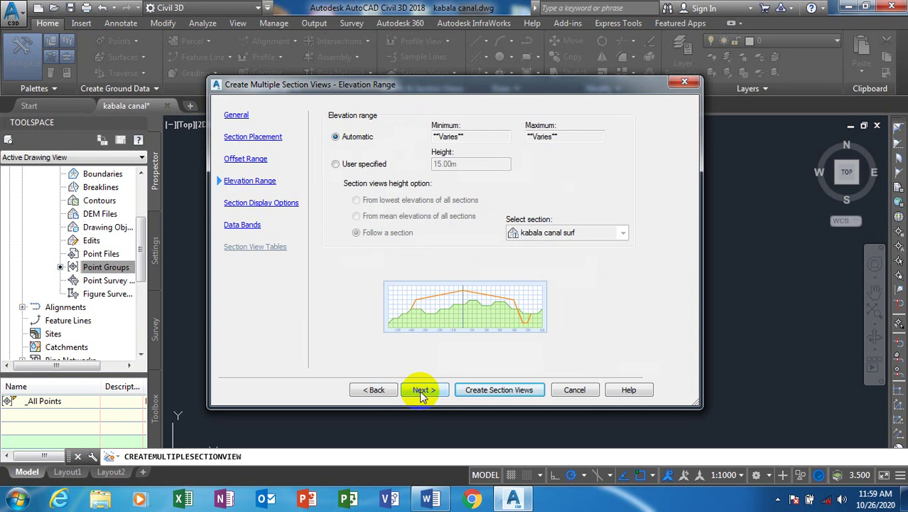
click(421, 390)
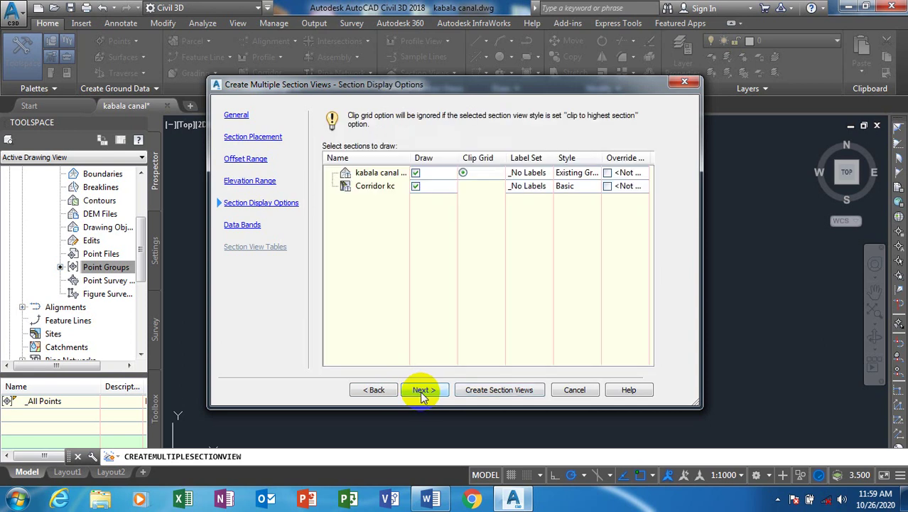
click(422, 390)
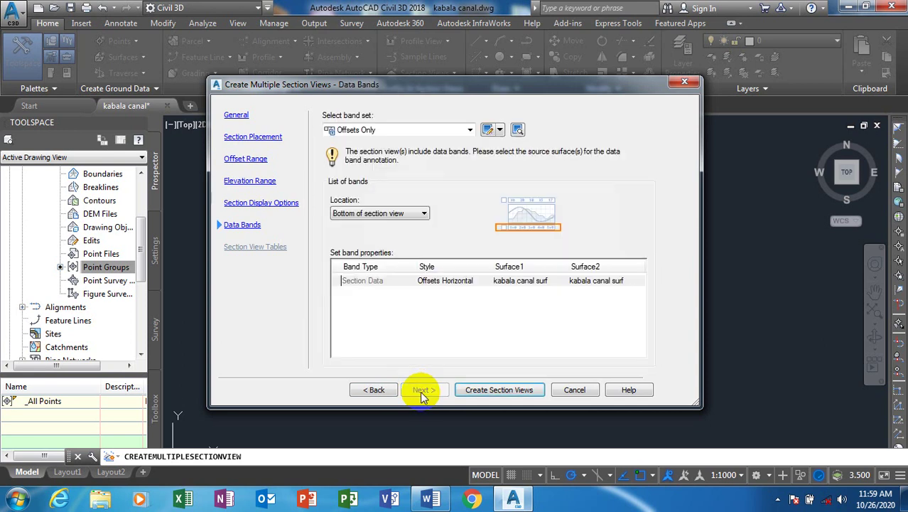
Choose the Major Stations Offset and Elevations band set and create the section views in the empty area below the profile view
click(447, 131)
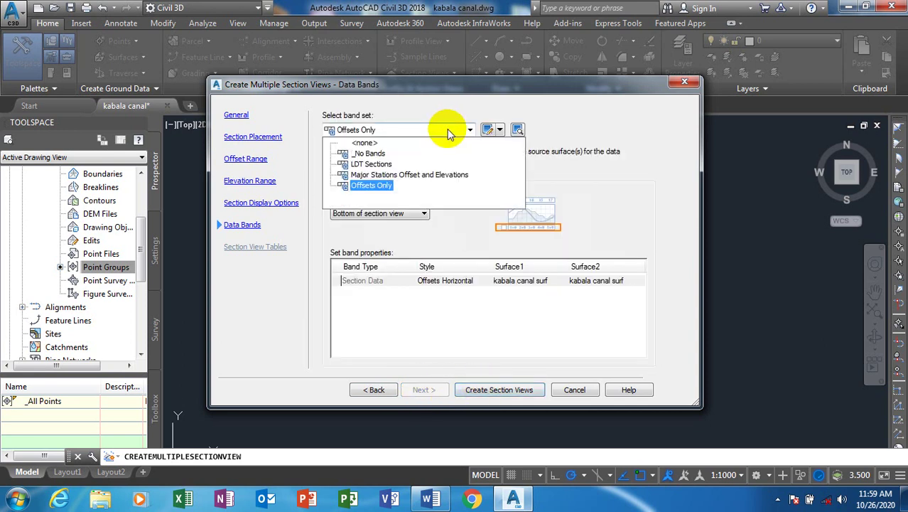
click(403, 178)
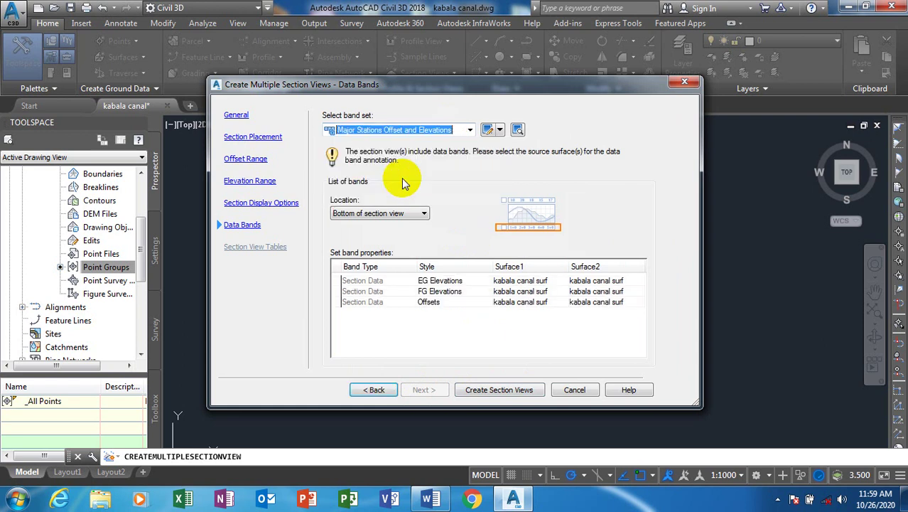
click(488, 390)
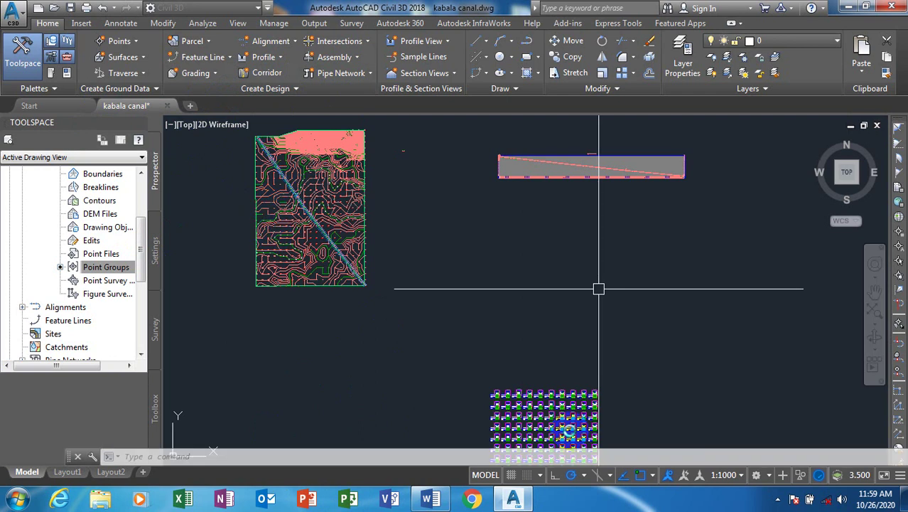
Examine the grid of section views, especially the section at station 0+025.00 with its existing elevation, proposed elevation and offset bands
mouse_move(513, 497)
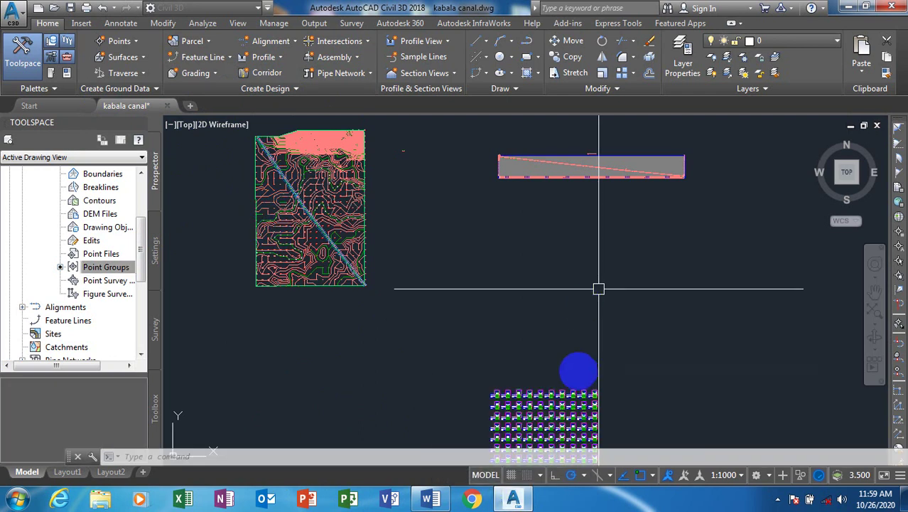
scroll(522, 409, up, 6)
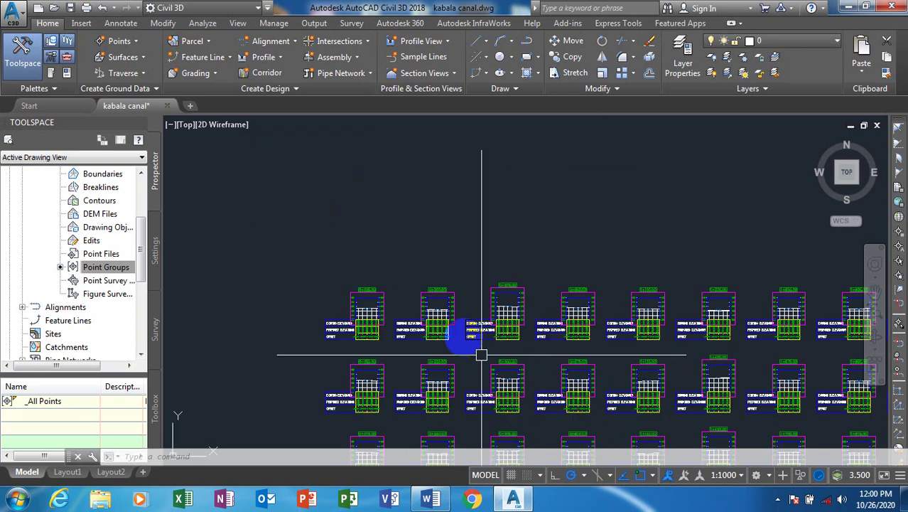
scroll(490, 326, up, 6)
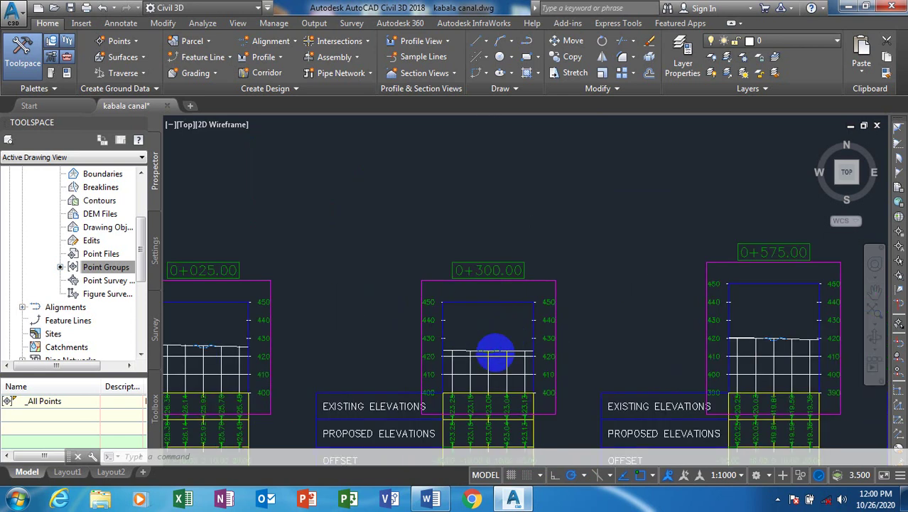
scroll(476, 370, down, 7)
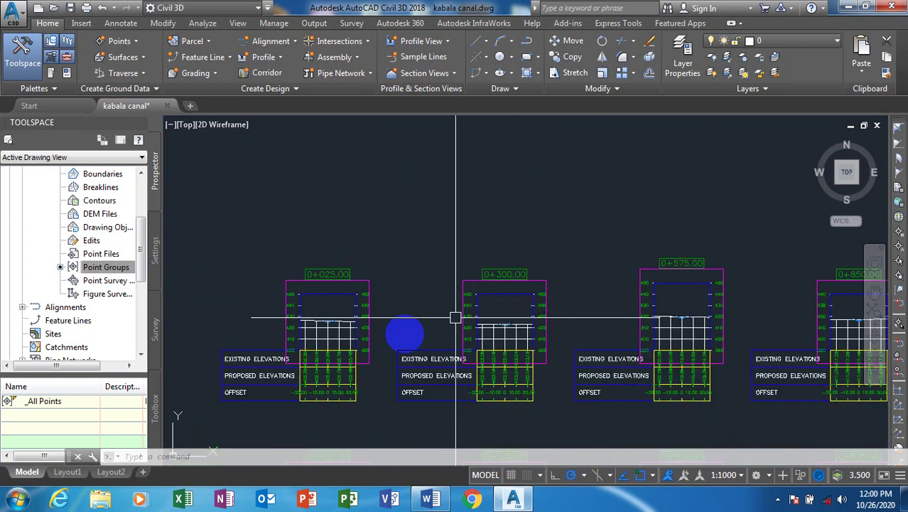
scroll(314, 299, up, 4)
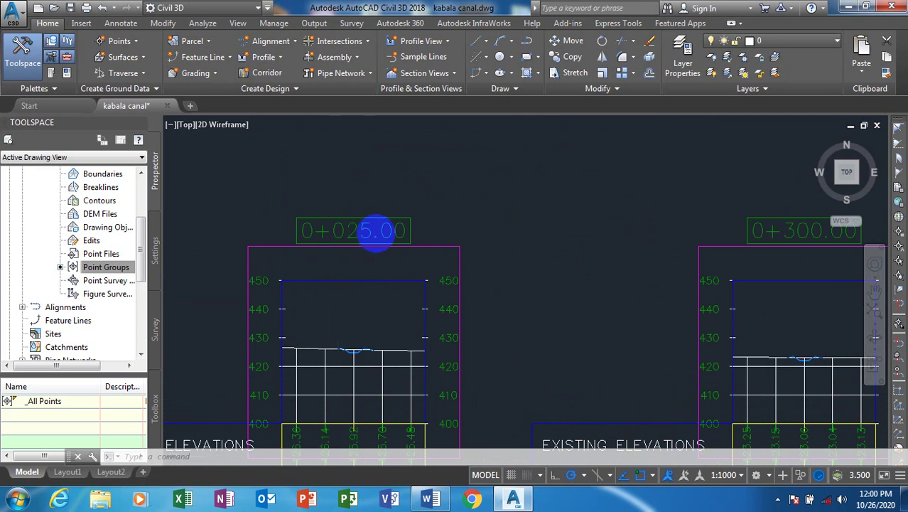
scroll(384, 206, down, 4)
scroll(354, 282, up, 5)
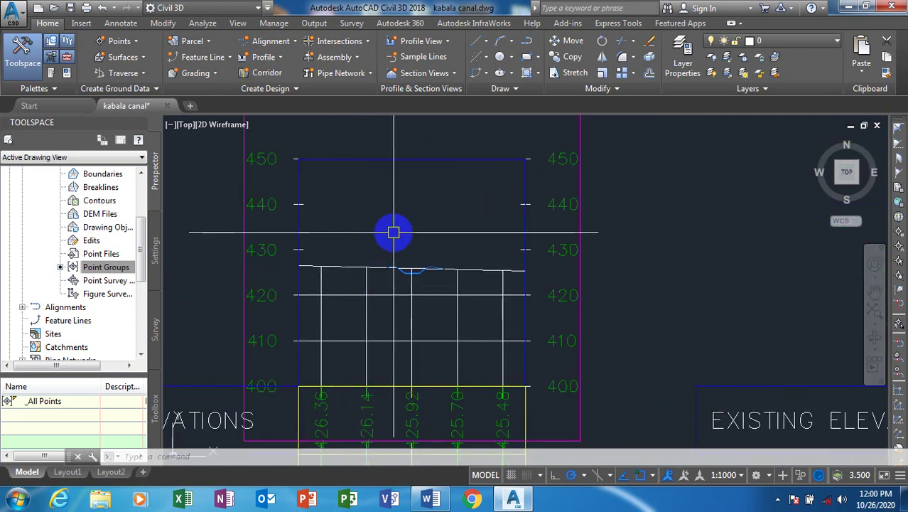
scroll(395, 291, down, 6)
scroll(375, 344, up, 4)
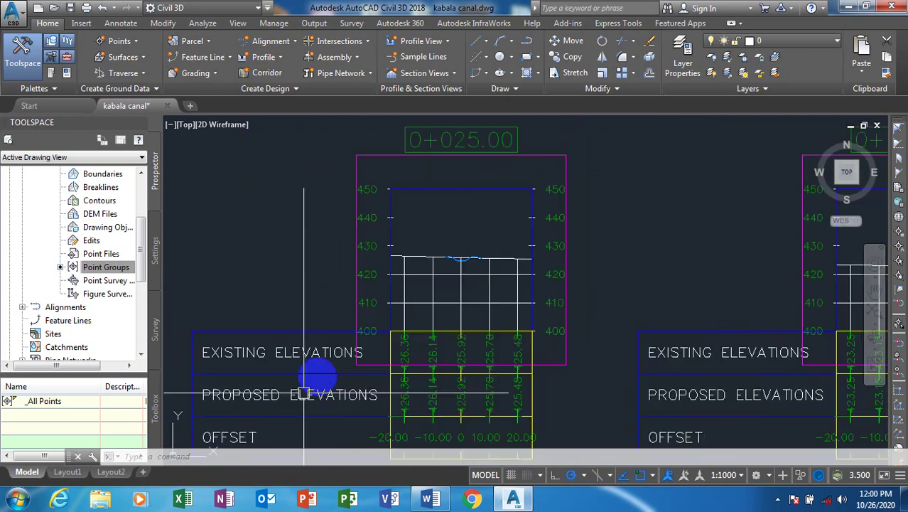
click(407, 265)
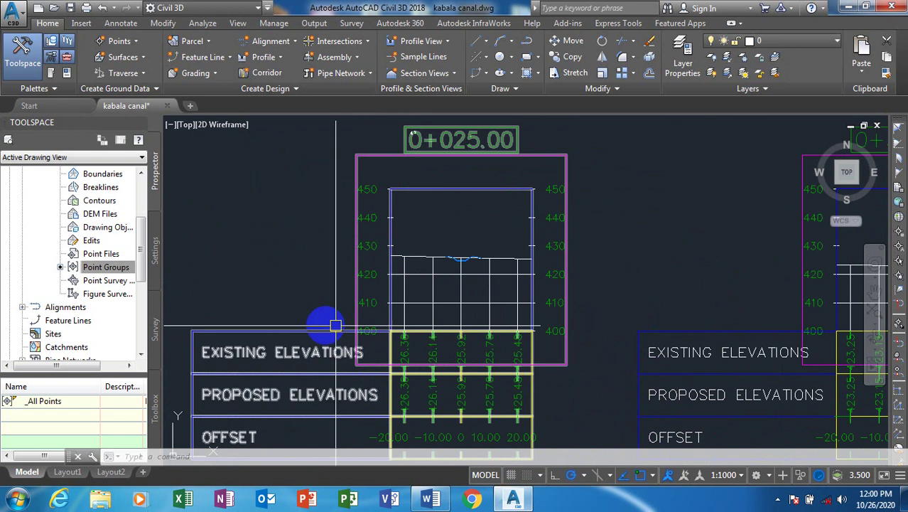
key(Escape)
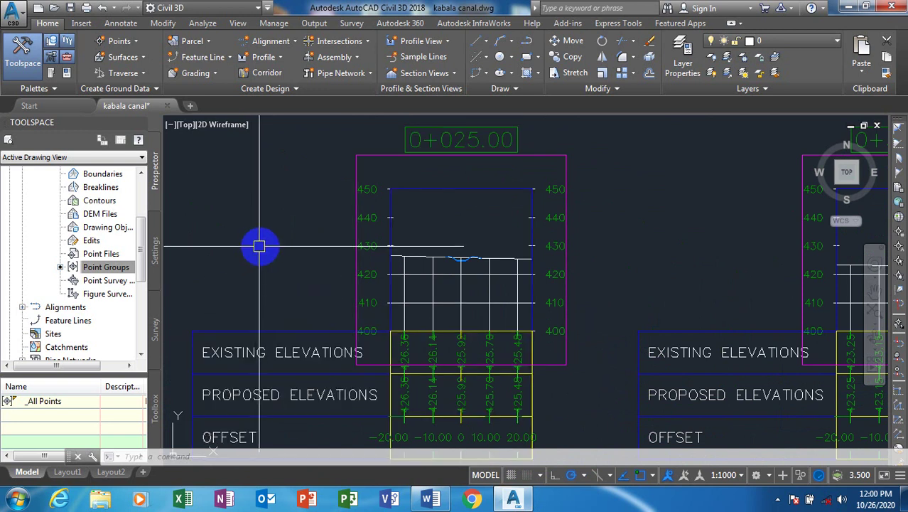
scroll(298, 272, down, 2)
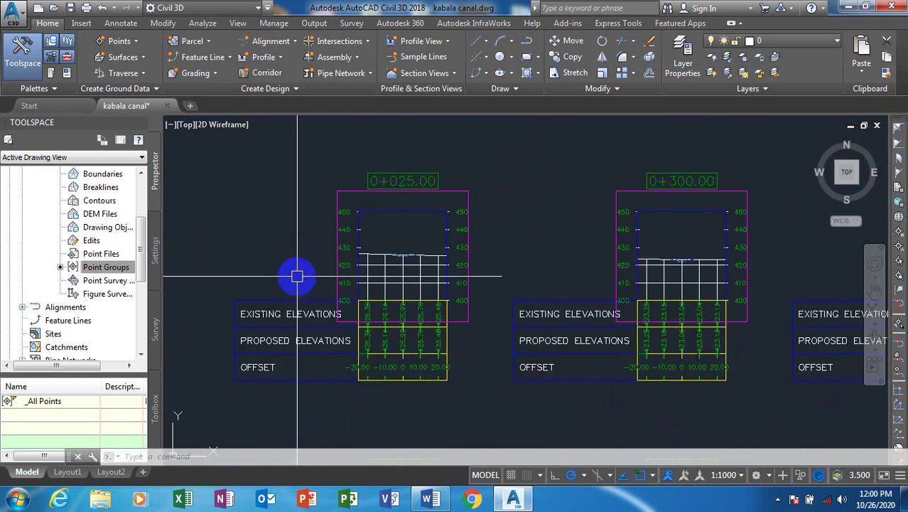
scroll(297, 275, up, 2)
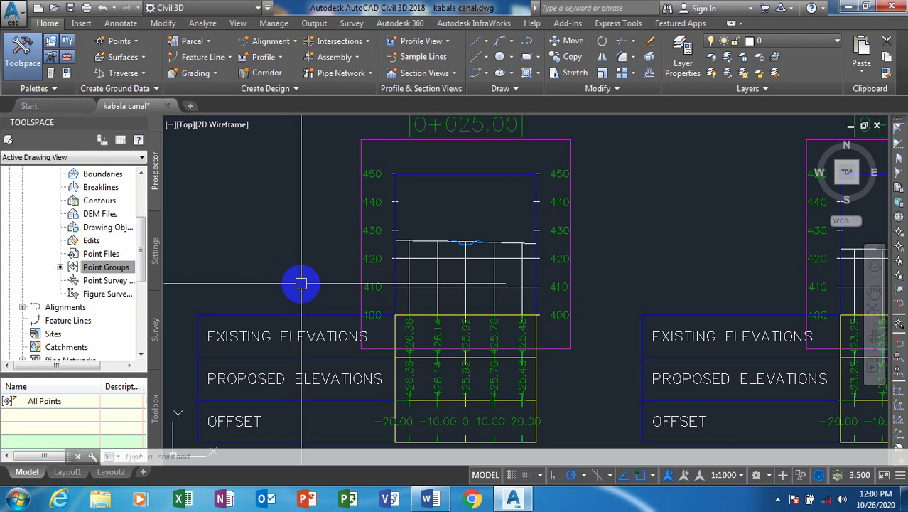
scroll(291, 270, down, 4)
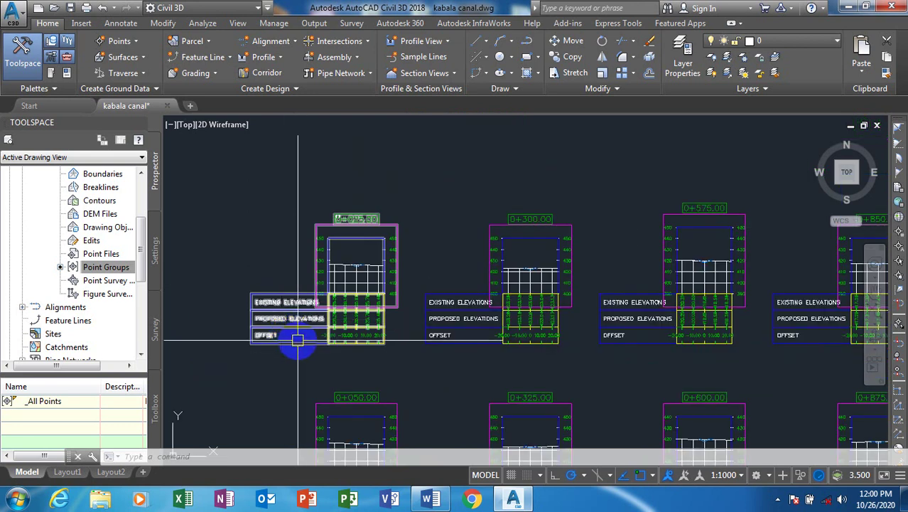
scroll(330, 272, down, 5)
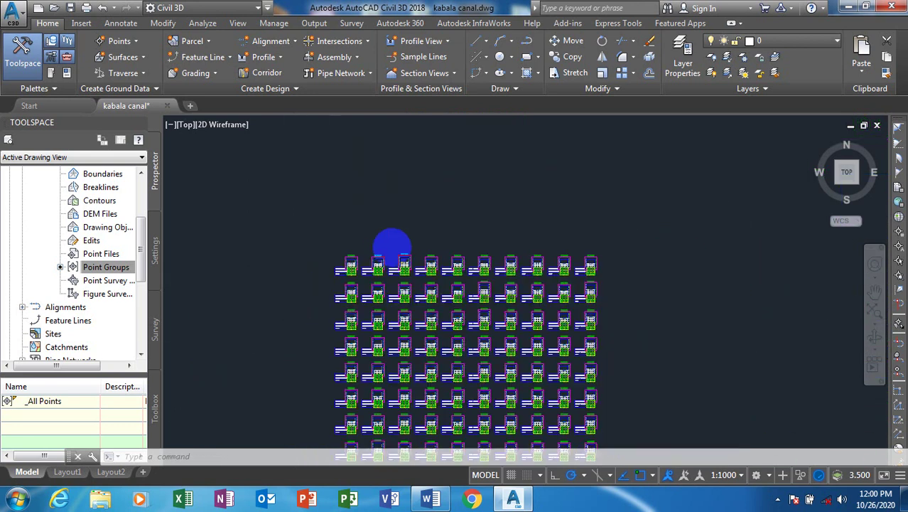
scroll(391, 245, down, 5)
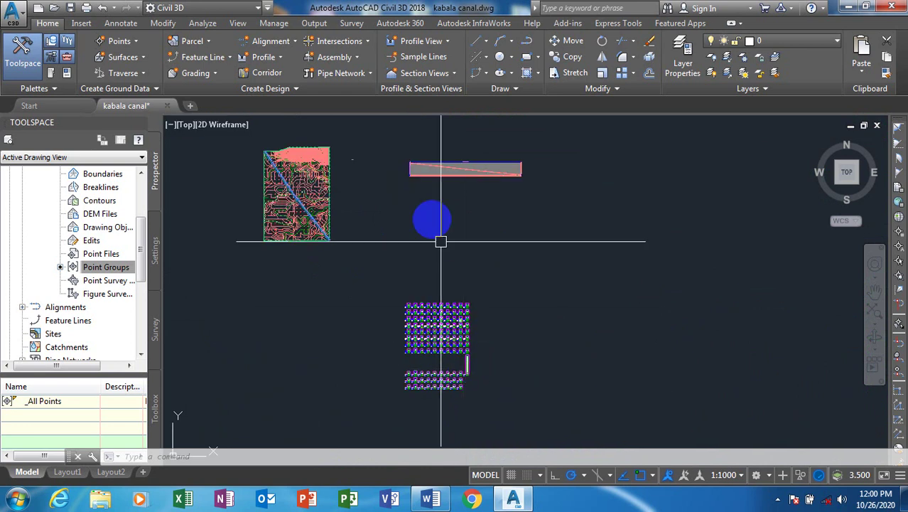
Inspect the canal profile view along its stations, comparing the existing ground line with the design profile line
scroll(421, 152, up, 7)
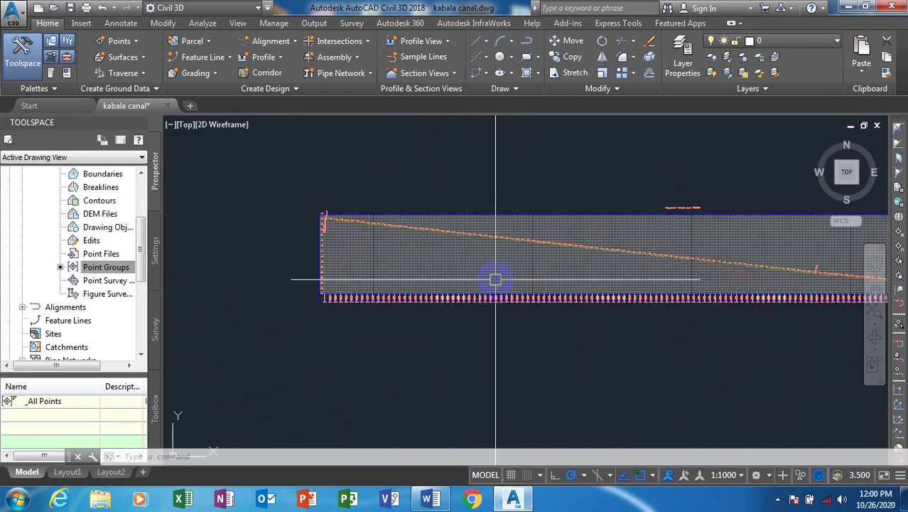
scroll(482, 219, up, 5)
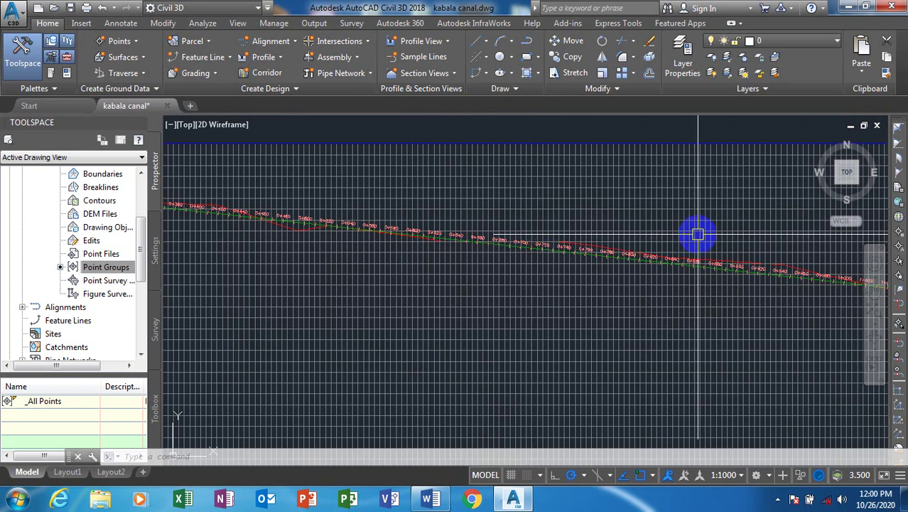
scroll(697, 235, up, 6)
scroll(634, 291, down, 6)
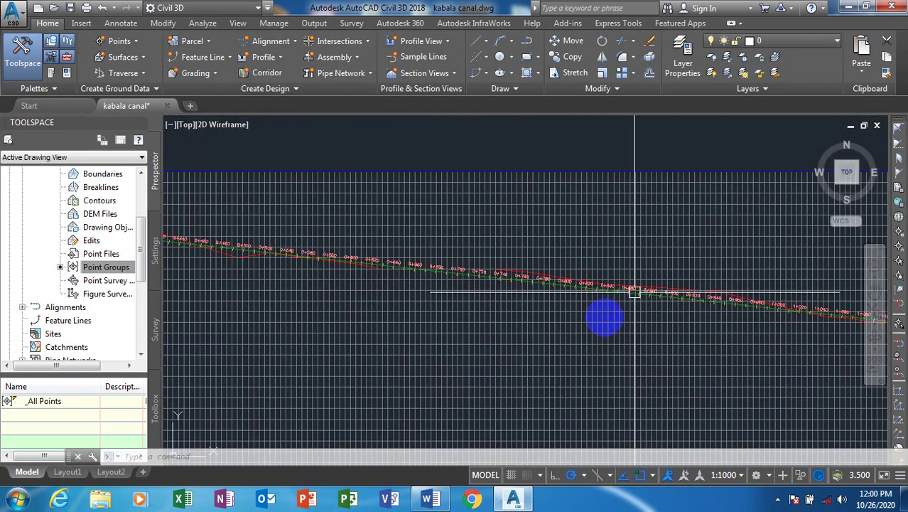
scroll(306, 257, down, 3)
scroll(234, 251, up, 4)
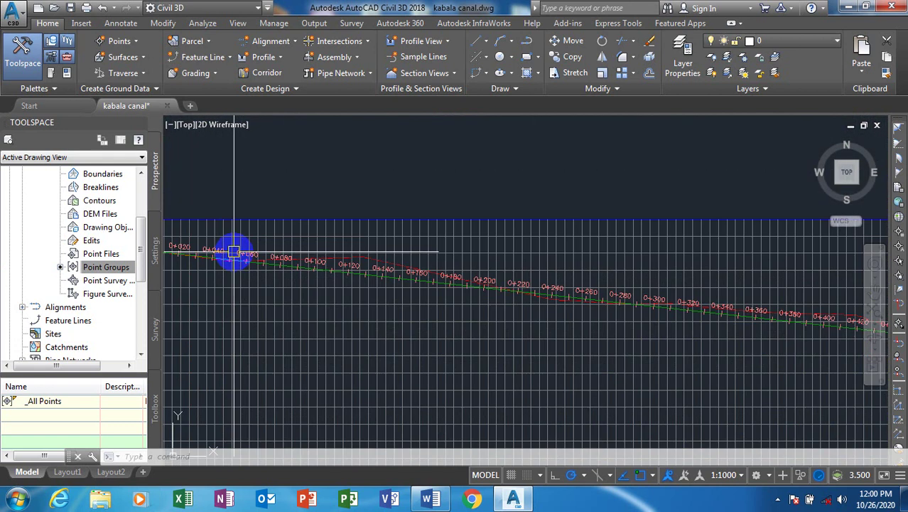
scroll(234, 251, up, 4)
scroll(450, 290, down, 4)
scroll(859, 307, up, 4)
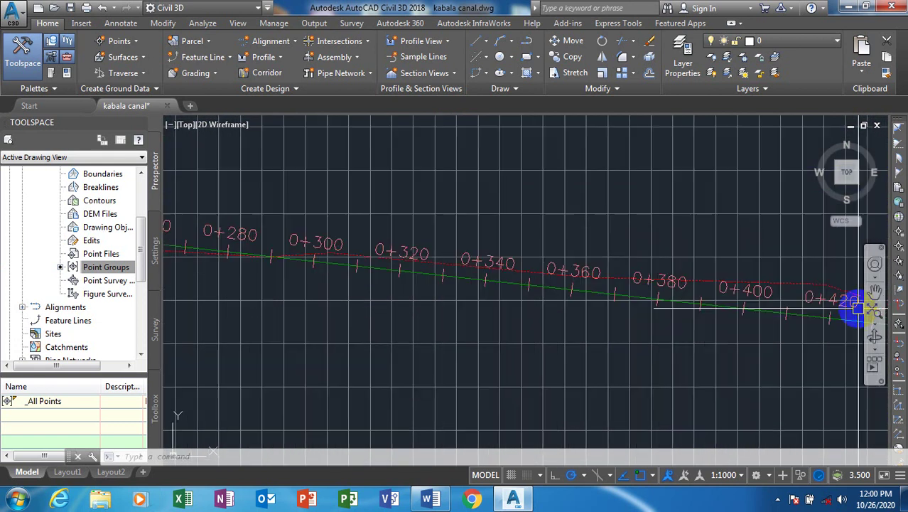
scroll(853, 306, up, 3)
scroll(324, 247, down, 4)
scroll(668, 292, down, 3)
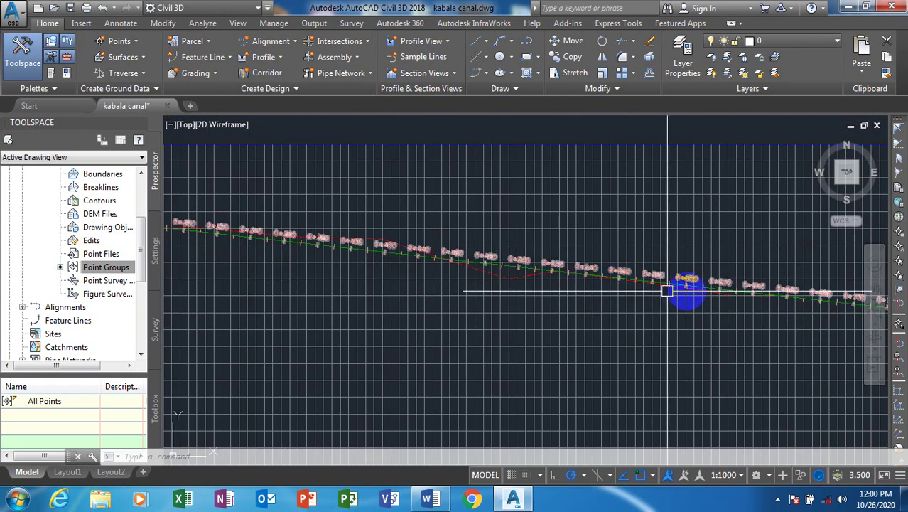
scroll(668, 292, up, 4)
scroll(599, 244, down, 5)
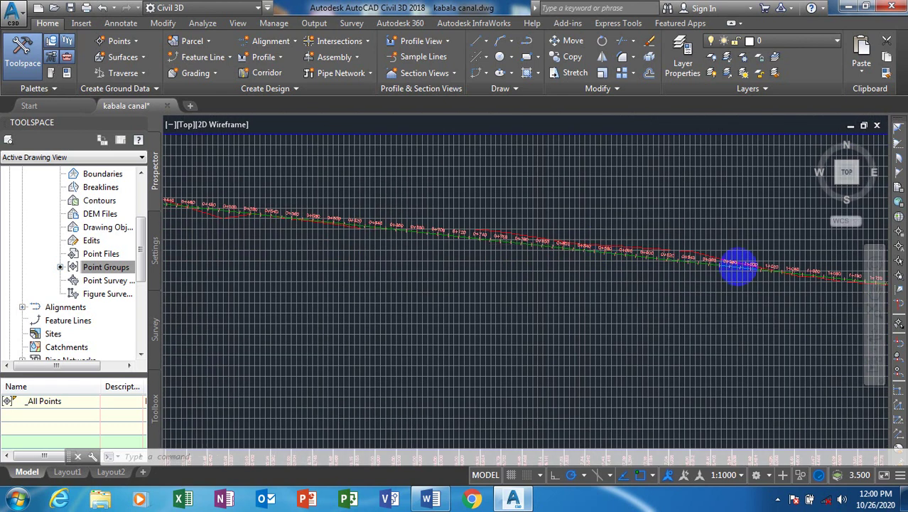
Inspect the profile from around station 0+940 to the canal's end at 2+683.95, comparing the ground line with the design line
scroll(753, 265, up, 5)
scroll(710, 272, down, 4)
scroll(792, 281, up, 3)
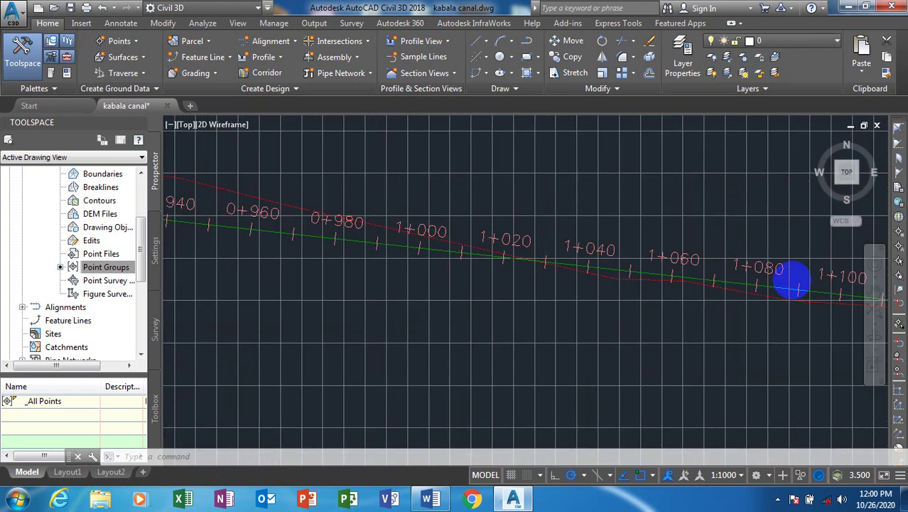
scroll(792, 280, up, 4)
scroll(420, 256, down, 5)
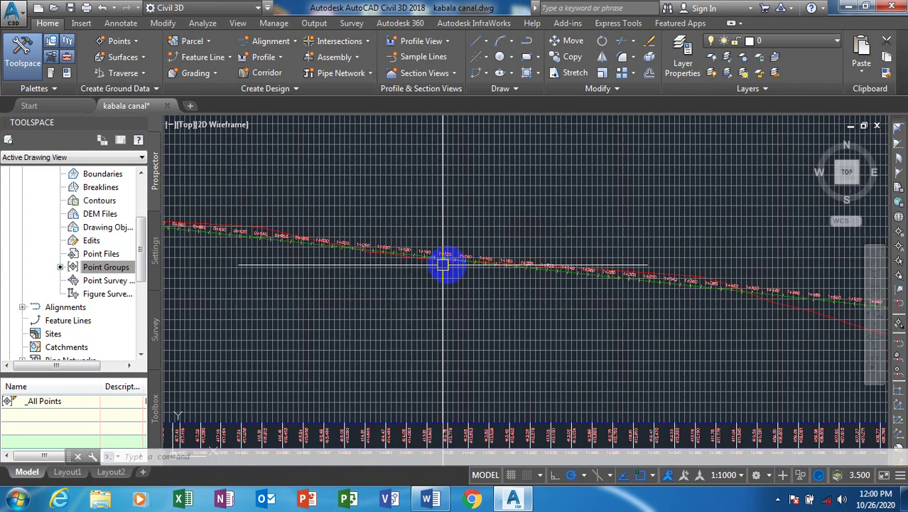
scroll(879, 312, up, 5)
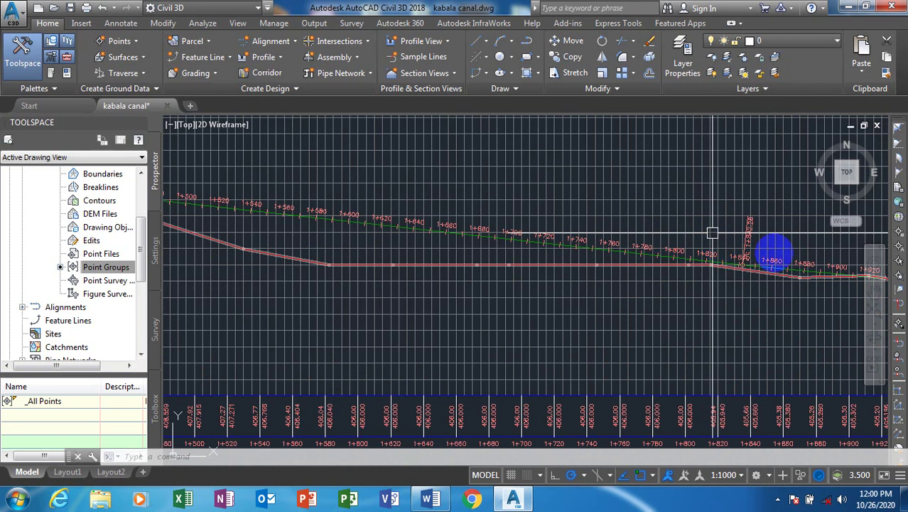
scroll(785, 254, up, 5)
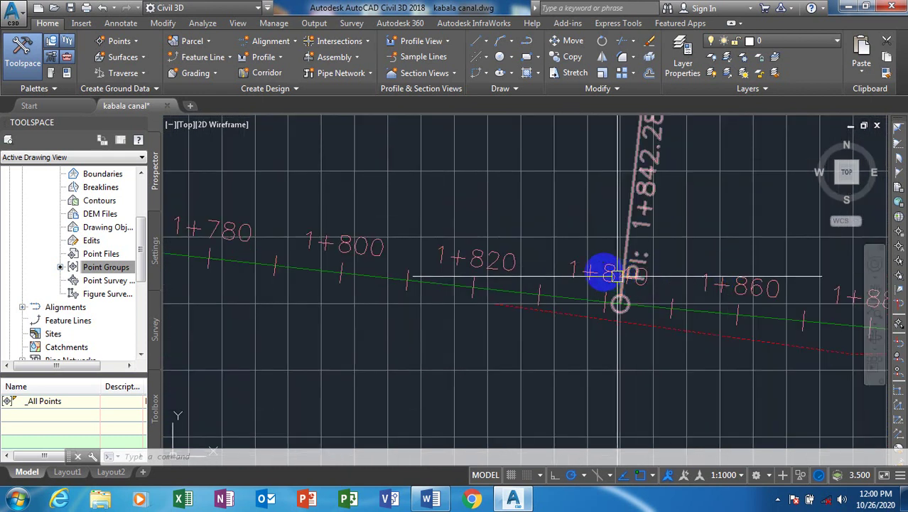
scroll(627, 269, down, 2)
scroll(507, 247, down, 4)
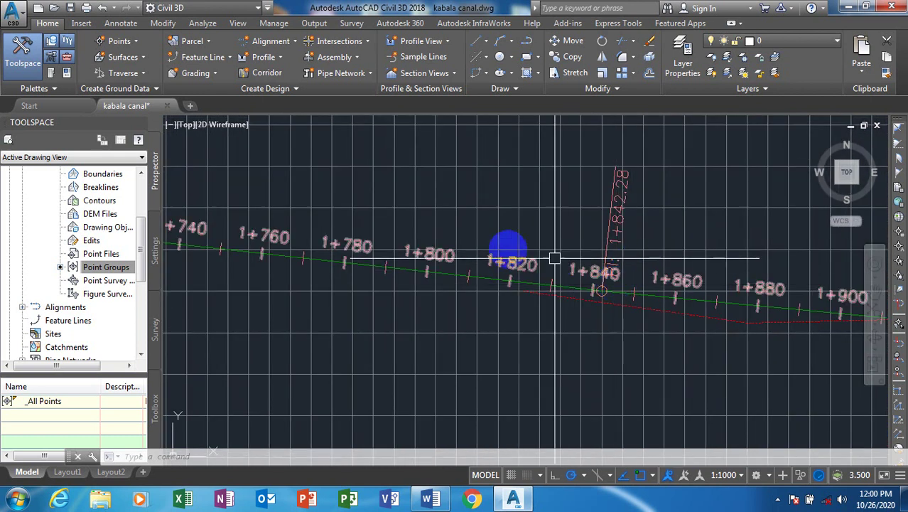
scroll(783, 303, down, 5)
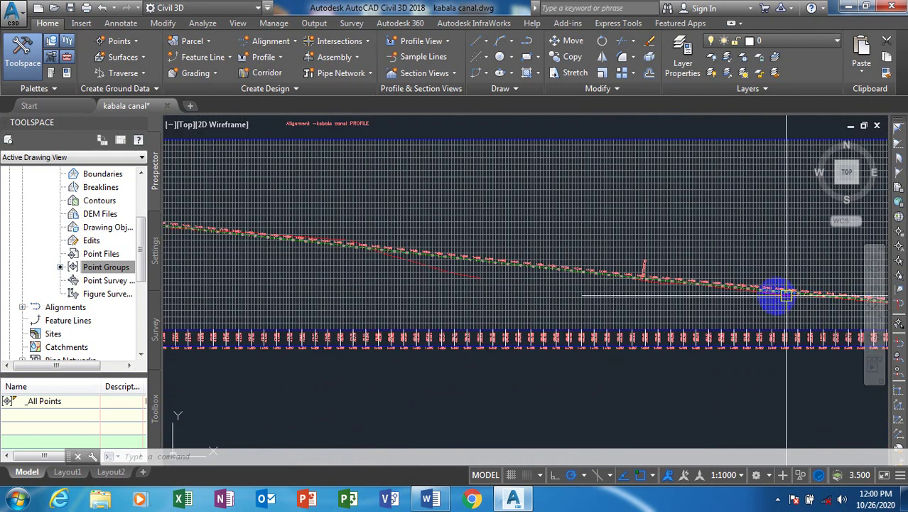
scroll(817, 290, down, 4)
scroll(797, 290, up, 8)
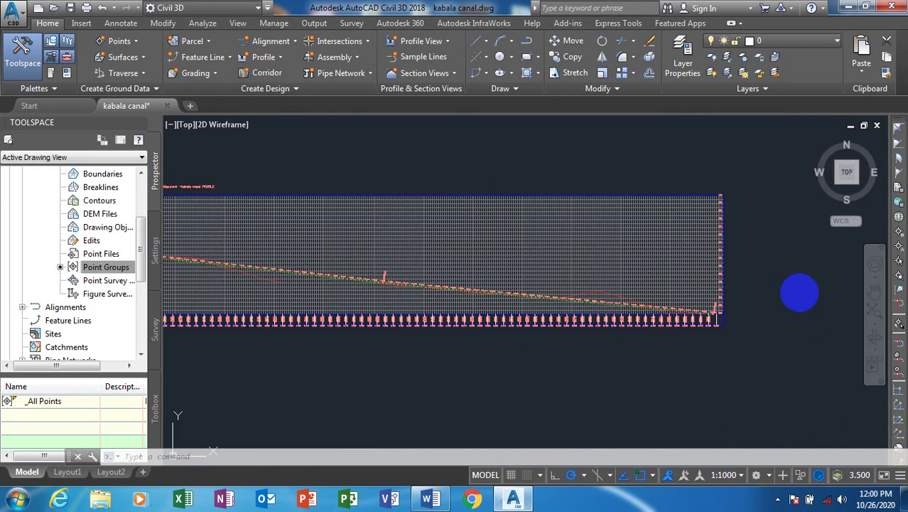
scroll(693, 309, up, 4)
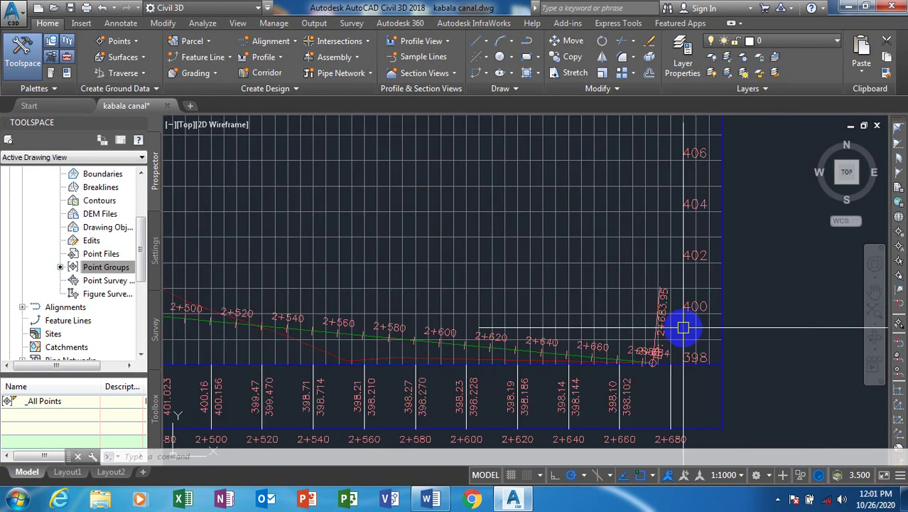
scroll(749, 319, down, 4)
scroll(130, 263, up, 2)
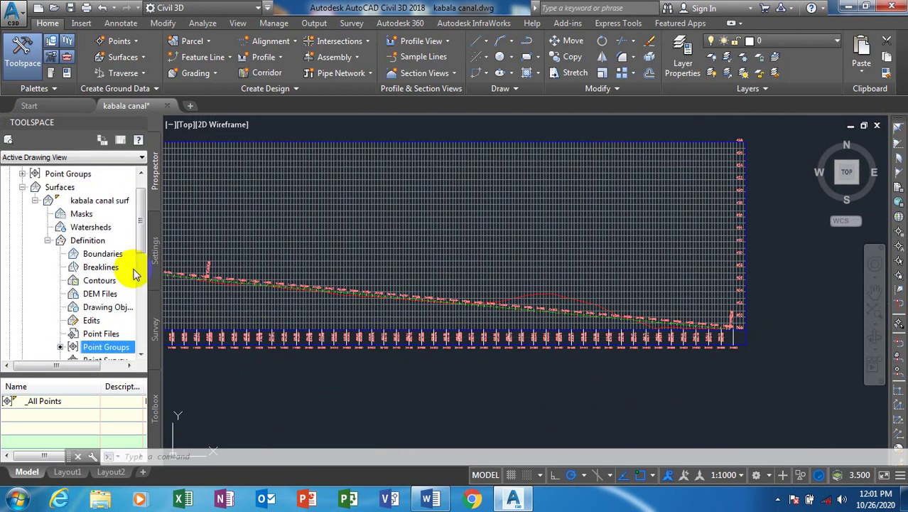
Review the profile from station 0+000 to about 0+660 for cut and fill, and view the whole drawing layout
scroll(315, 273, up, 5)
scroll(805, 309, down, 6)
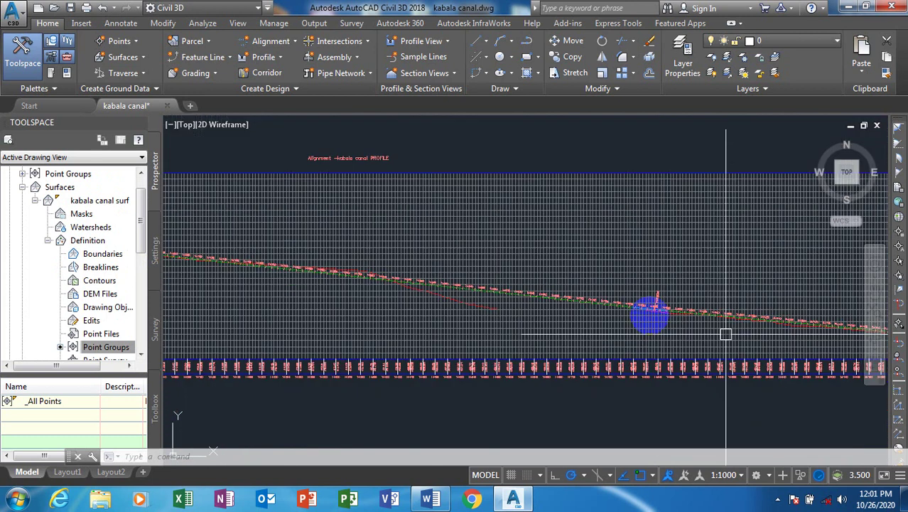
scroll(449, 288, up, 5)
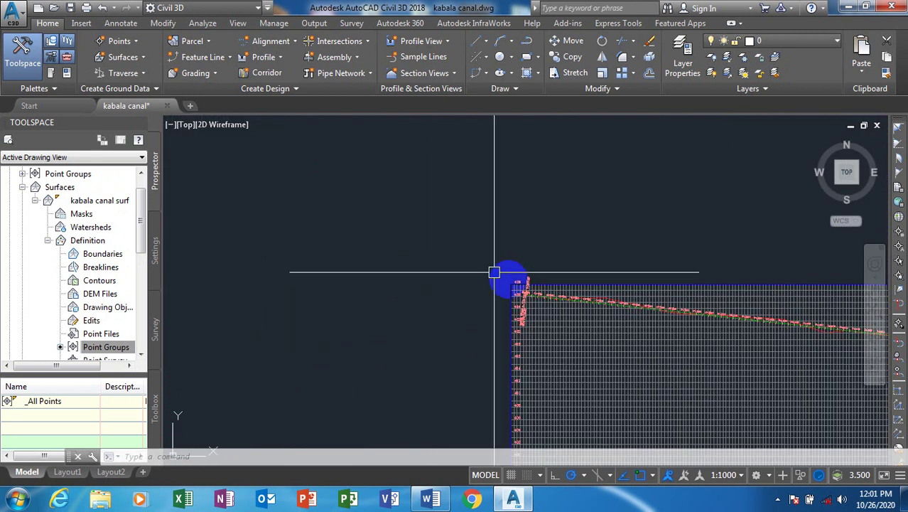
scroll(525, 290, up, 4)
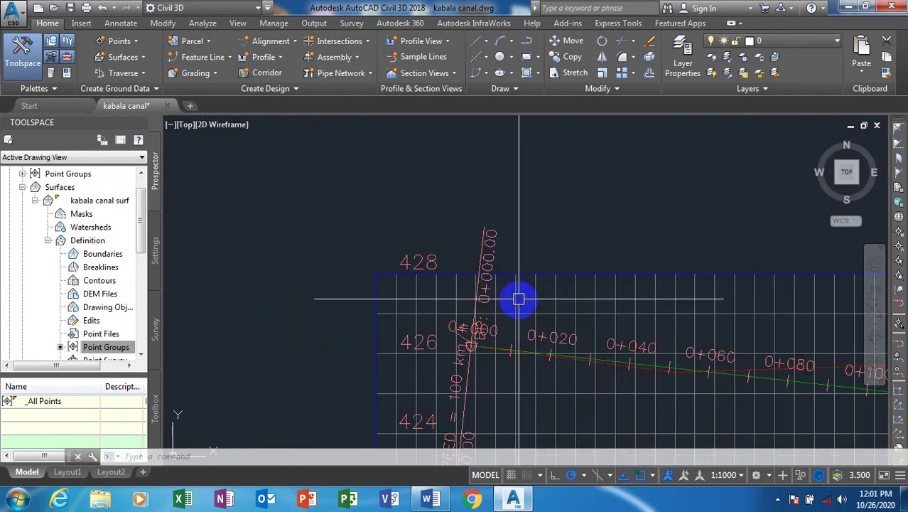
middle_drag(769, 370, 264, 247)
scroll(264, 247, down, 3)
scroll(750, 294, up, 6)
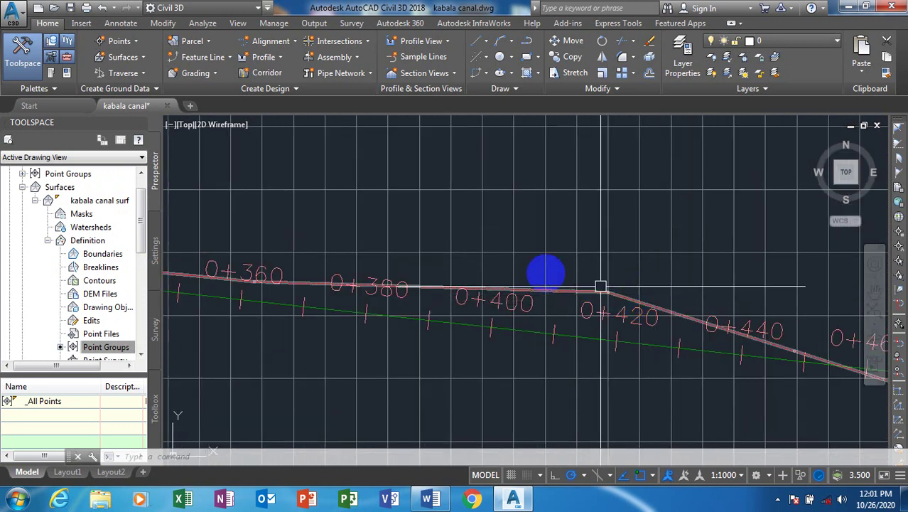
scroll(639, 300, down, 5)
scroll(650, 305, up, 2)
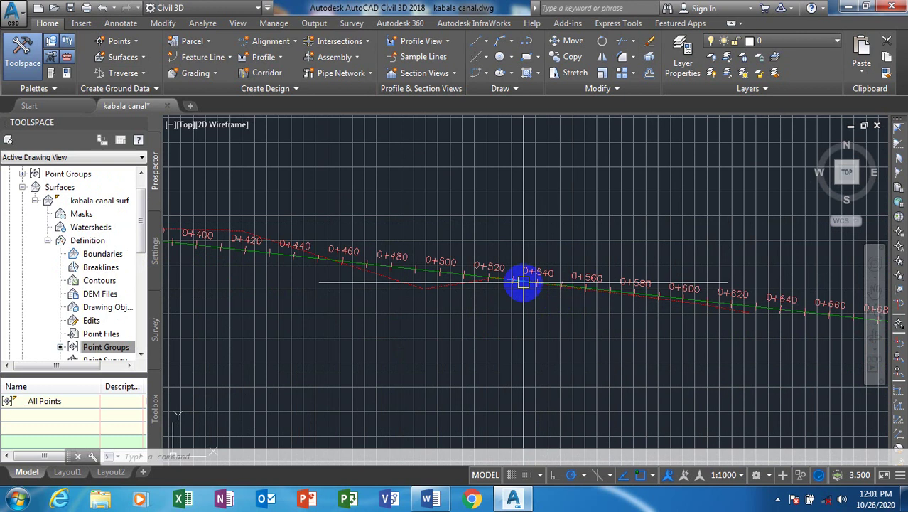
scroll(523, 284, down, 4)
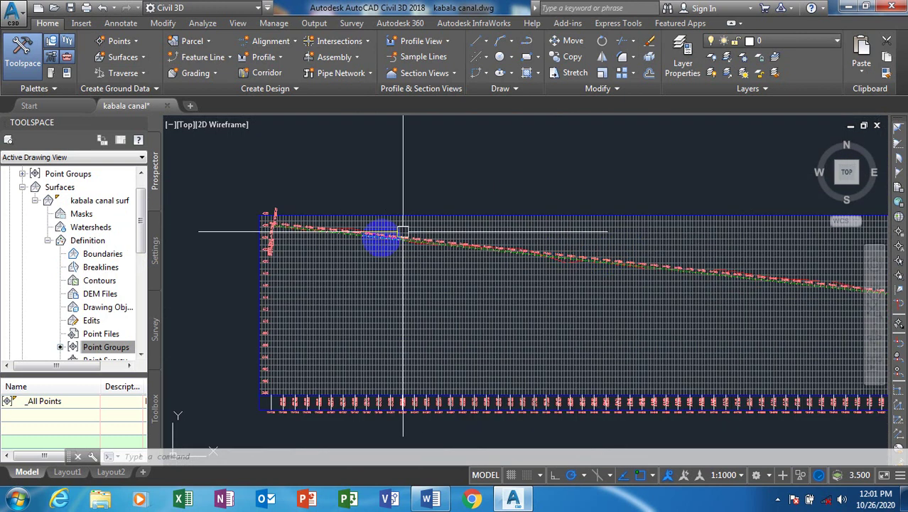
scroll(387, 192, down, 3)
scroll(408, 249, down, 4)
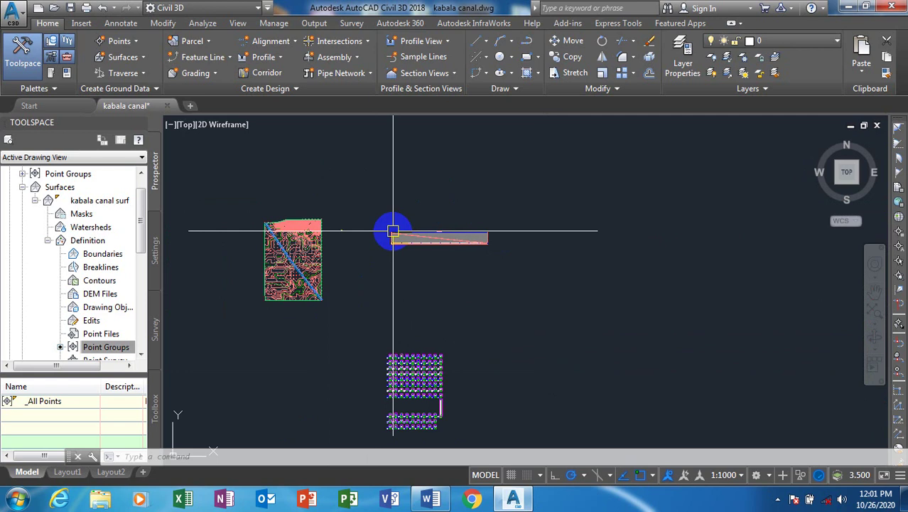
scroll(392, 231, up, 2)
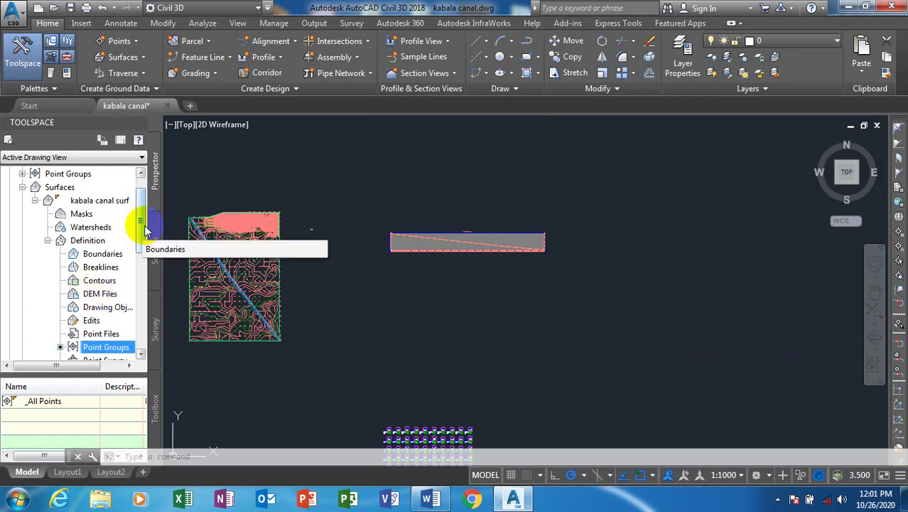
Collapse the surfaces list and open the properties of the corridor named Corridor kc
click(23, 186)
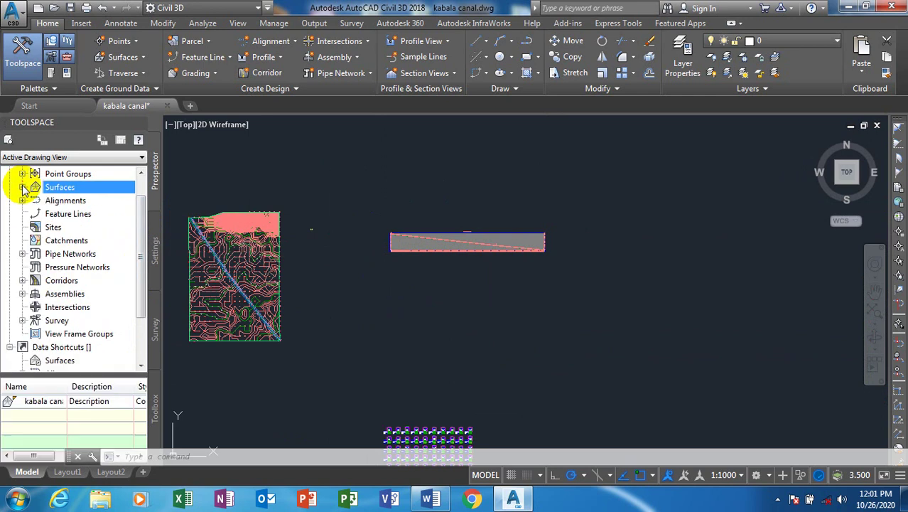
click(31, 282)
click(22, 280)
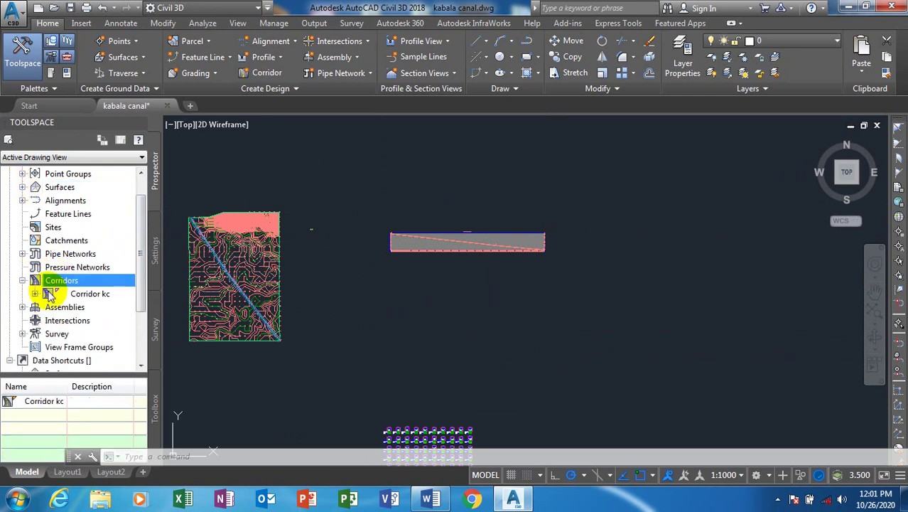
right_click(83, 283)
click(79, 292)
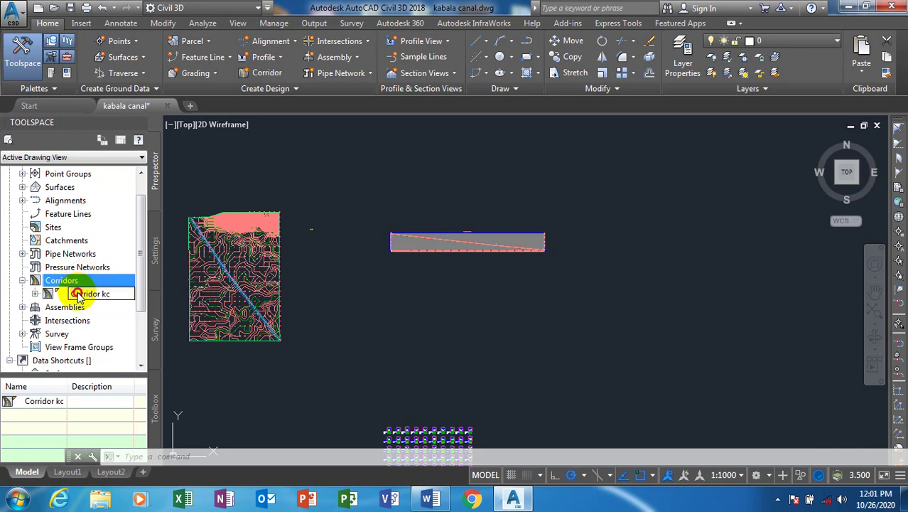
right_click(81, 293)
click(118, 301)
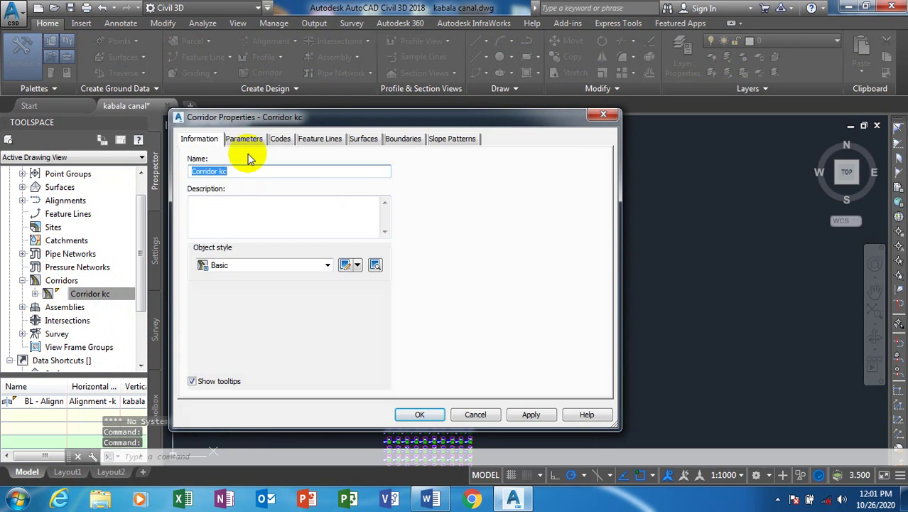
Create a corridor surface for Corridor kc and add Datum links as its data
click(370, 142)
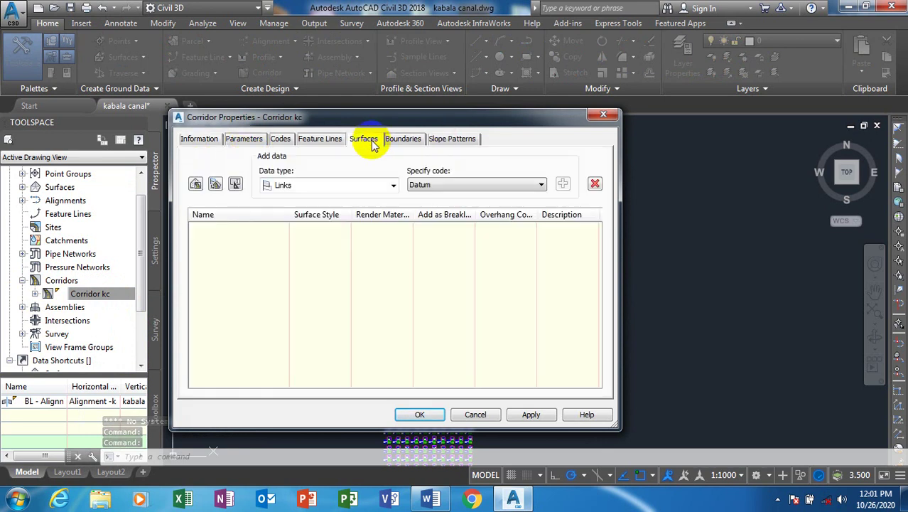
click(193, 185)
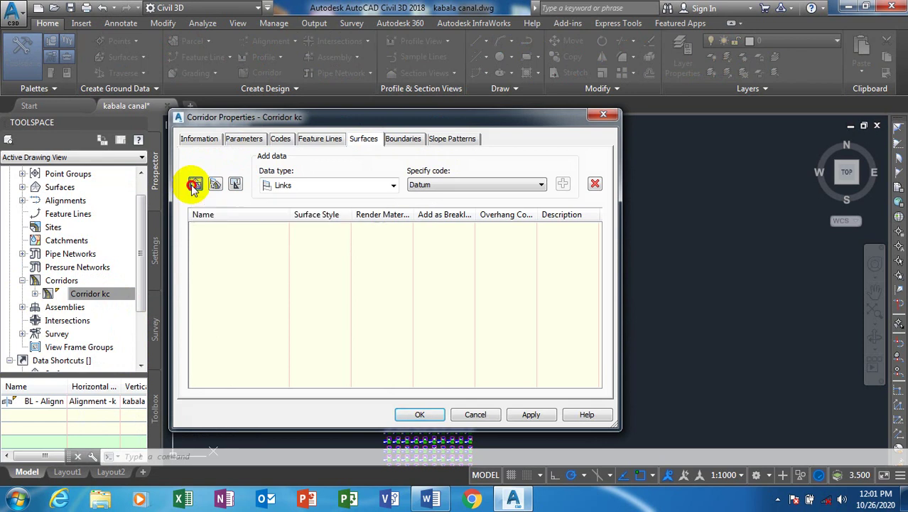
click(405, 140)
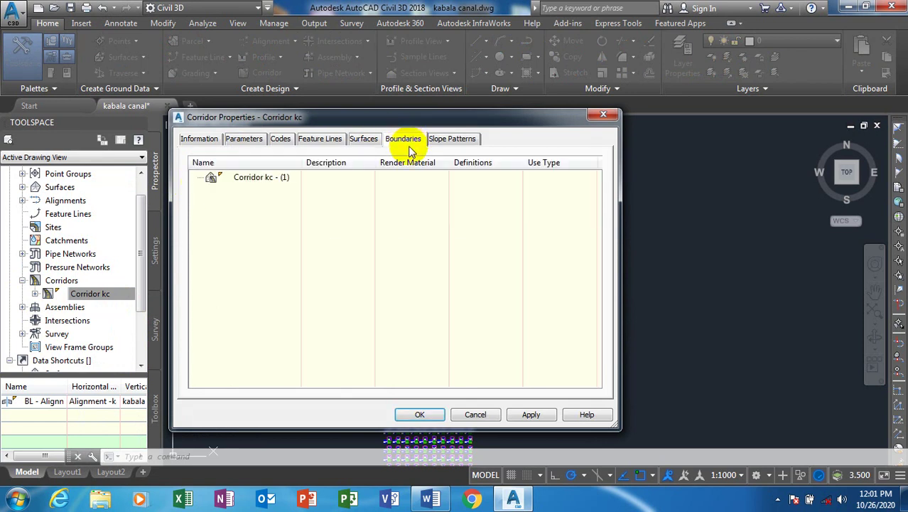
click(406, 140)
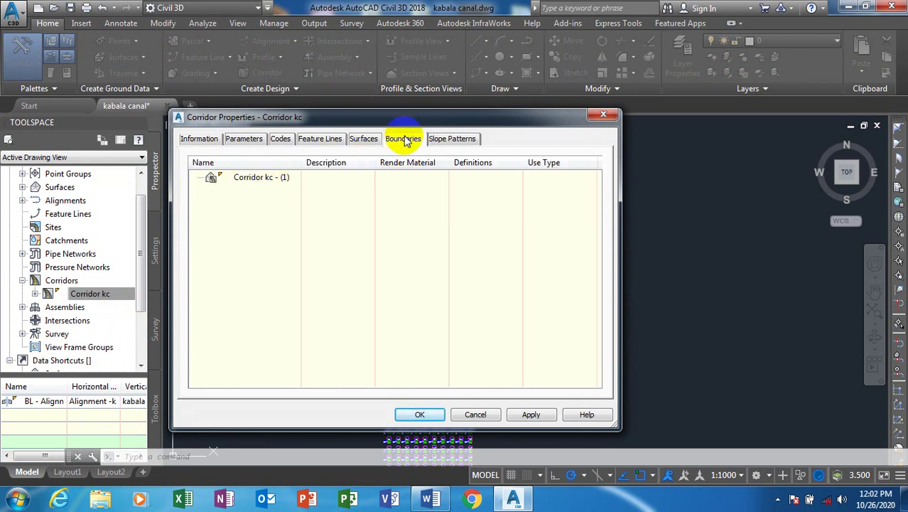
click(364, 140)
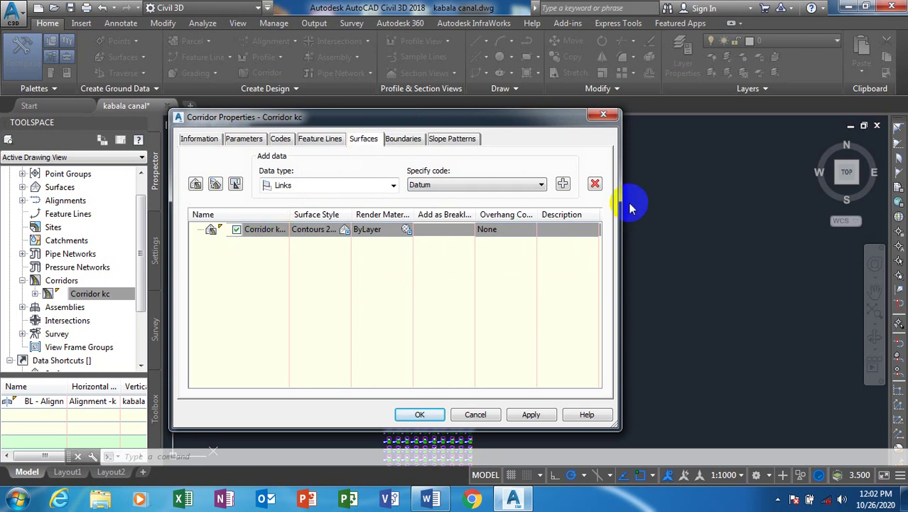
click(563, 185)
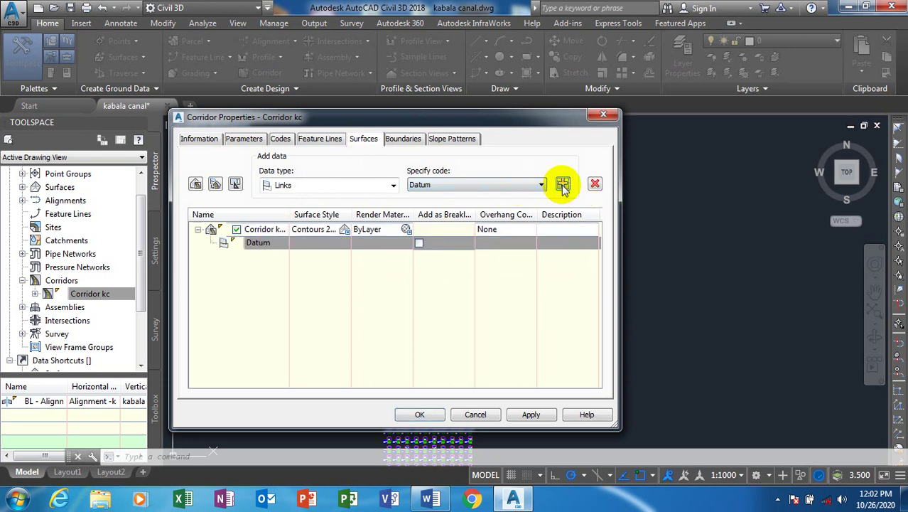
Add an automatic boundary to the new corridor surface from the Daylight feature lines
click(405, 141)
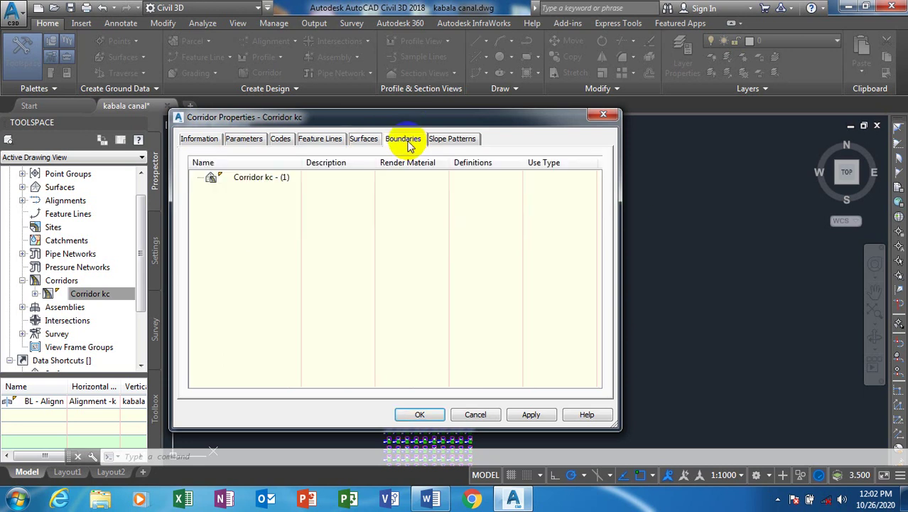
click(252, 182)
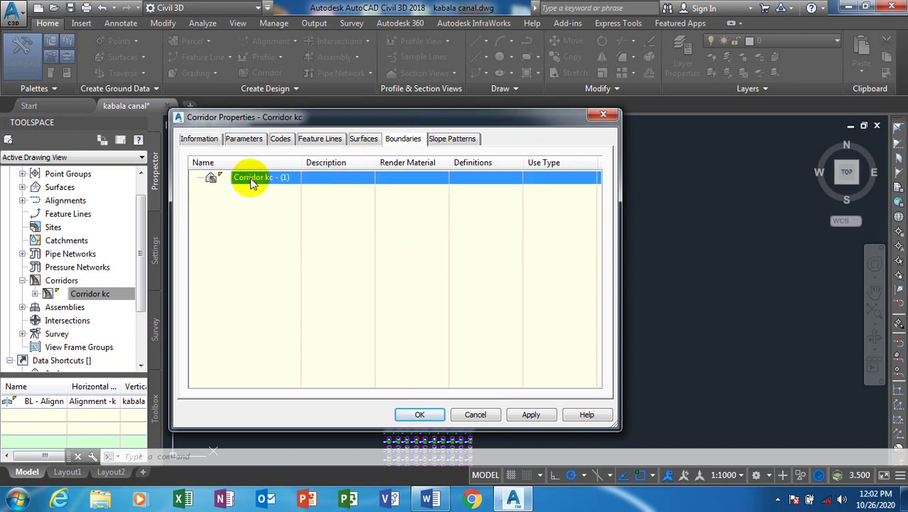
right_click(252, 181)
mouse_move(338, 198)
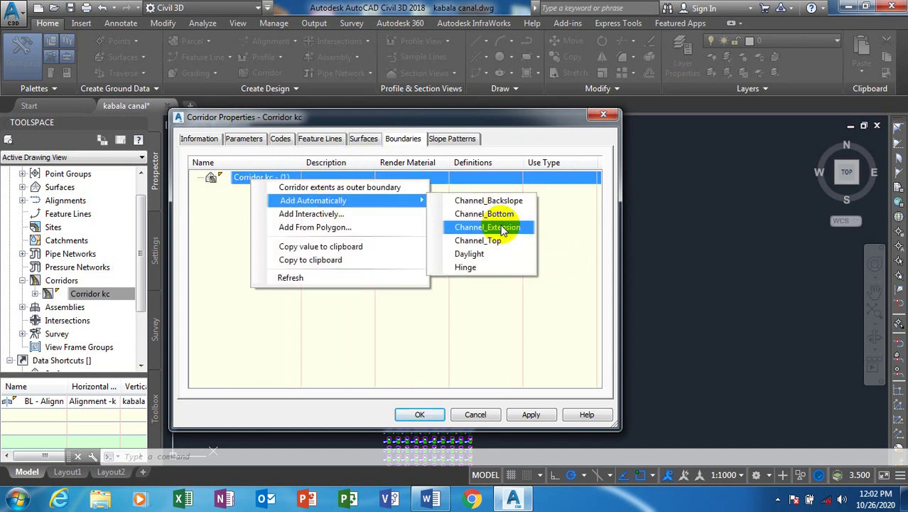
click(494, 256)
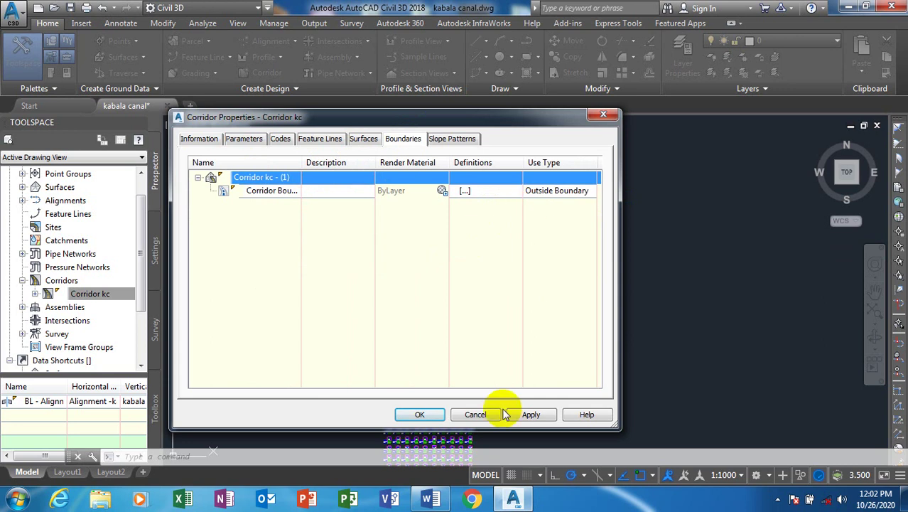
Apply the corridor changes, rebuild the corridor, and close its properties and the event log
click(529, 415)
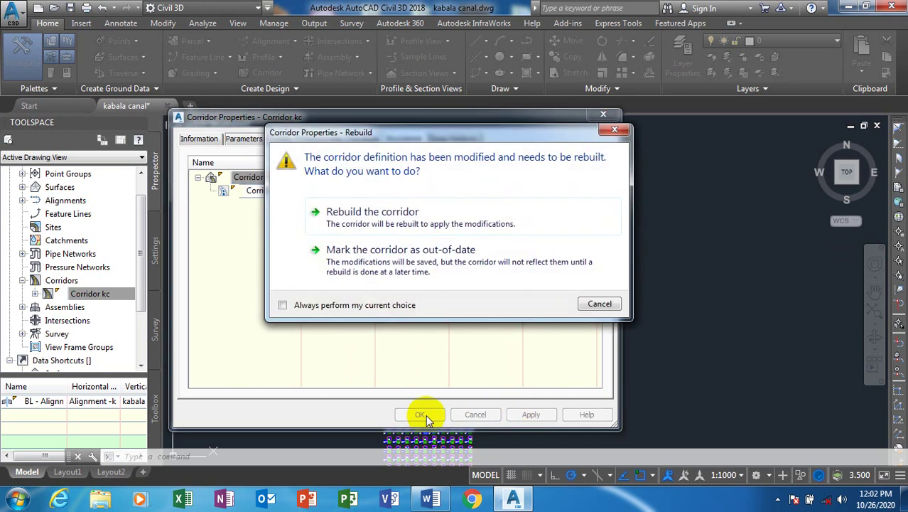
click(398, 222)
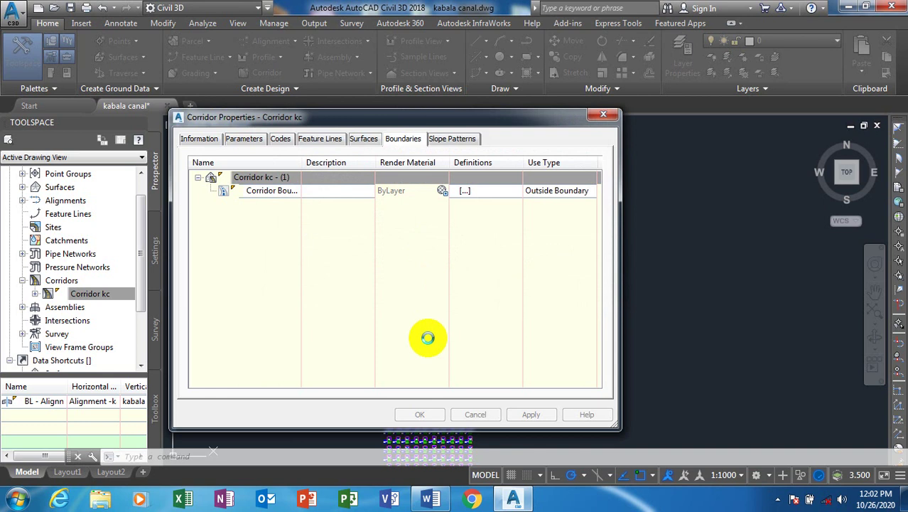
click(423, 414)
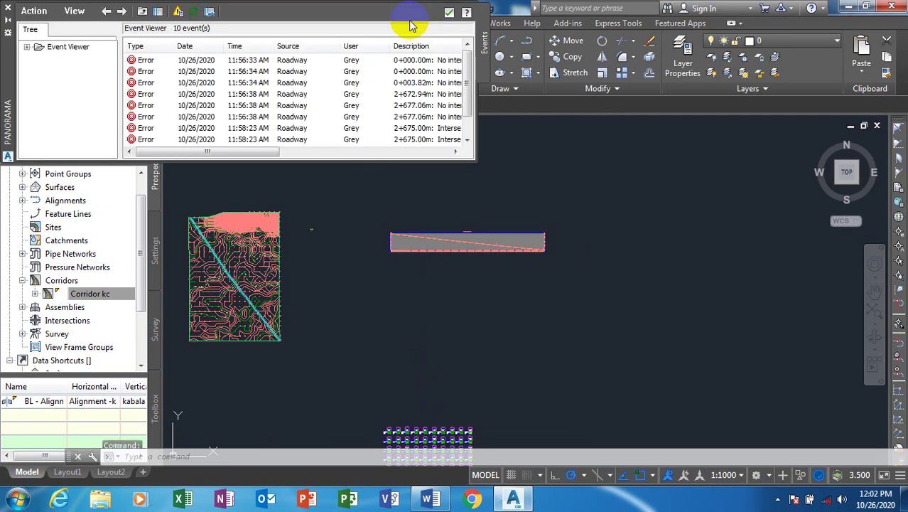
click(449, 14)
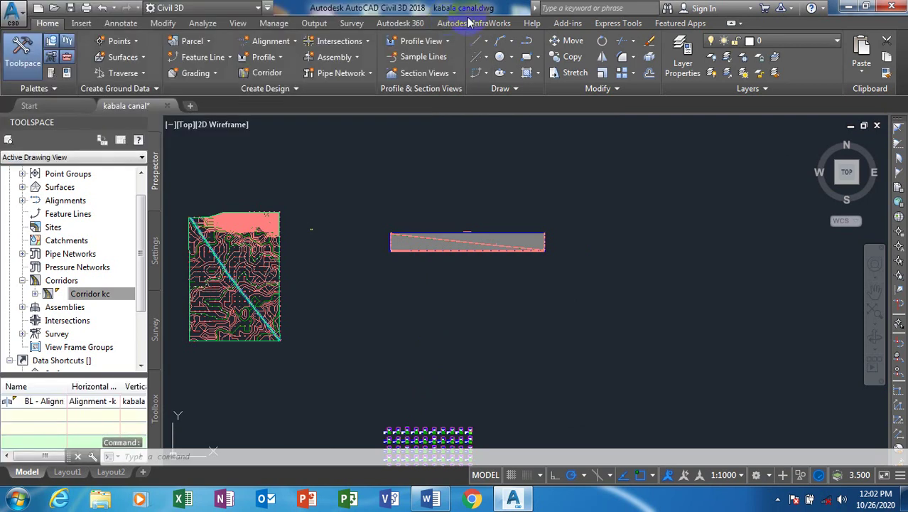
Start computing materials for the kc saml sample line group on Alignment -kabala canal
click(206, 27)
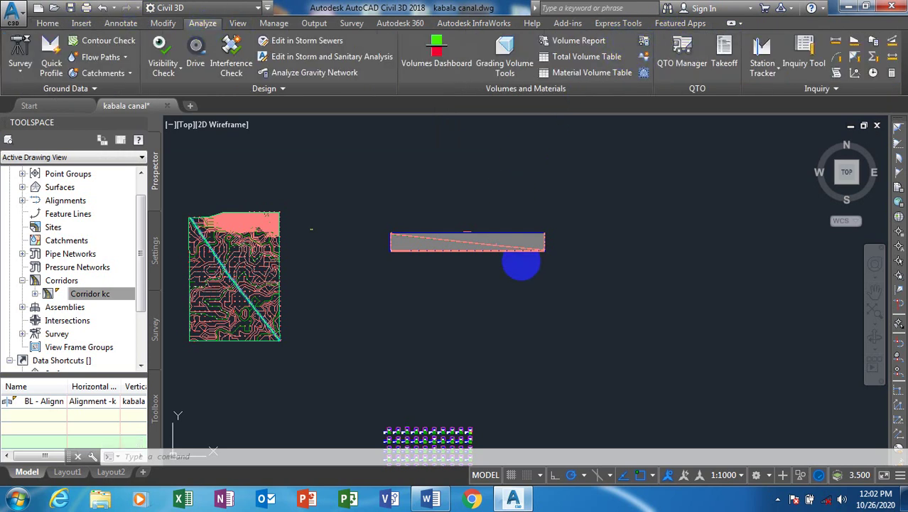
click(492, 264)
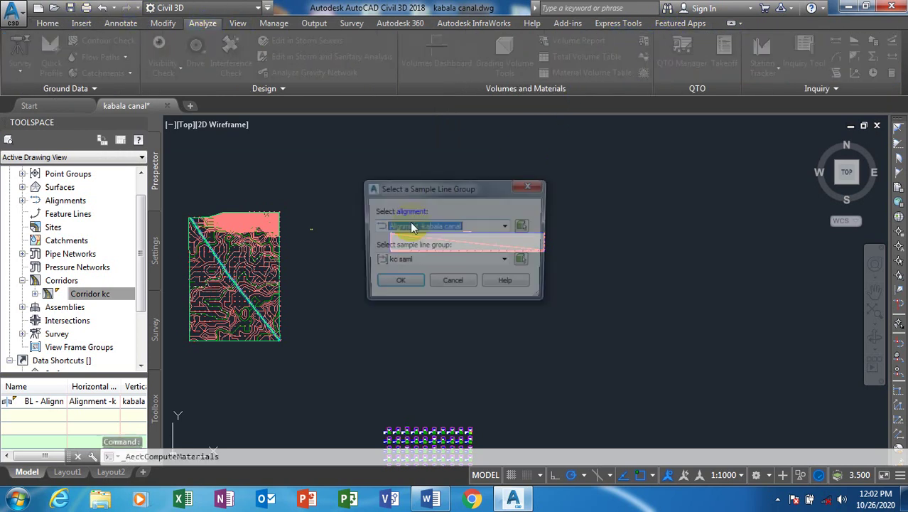
click(442, 261)
click(405, 274)
click(396, 283)
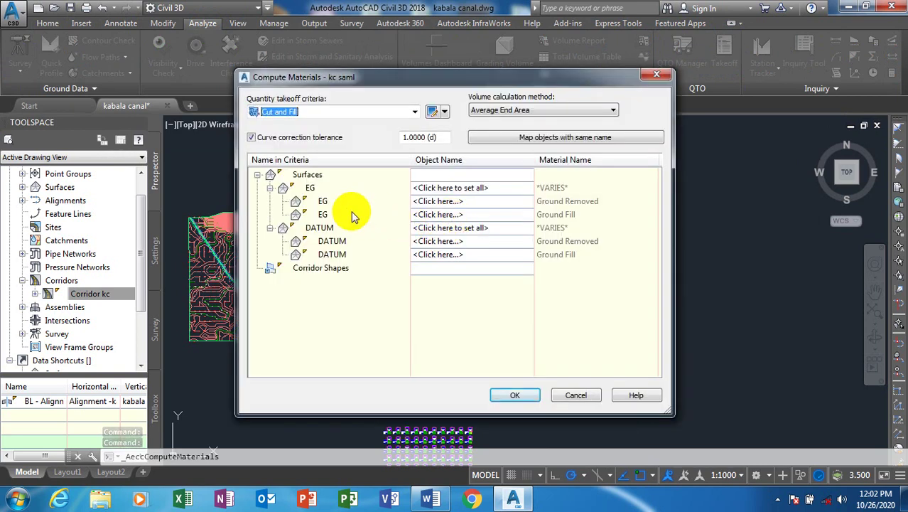
Try to assign surfaces to the EG and DATUM entries of the Cut and Fill criteria
click(442, 201)
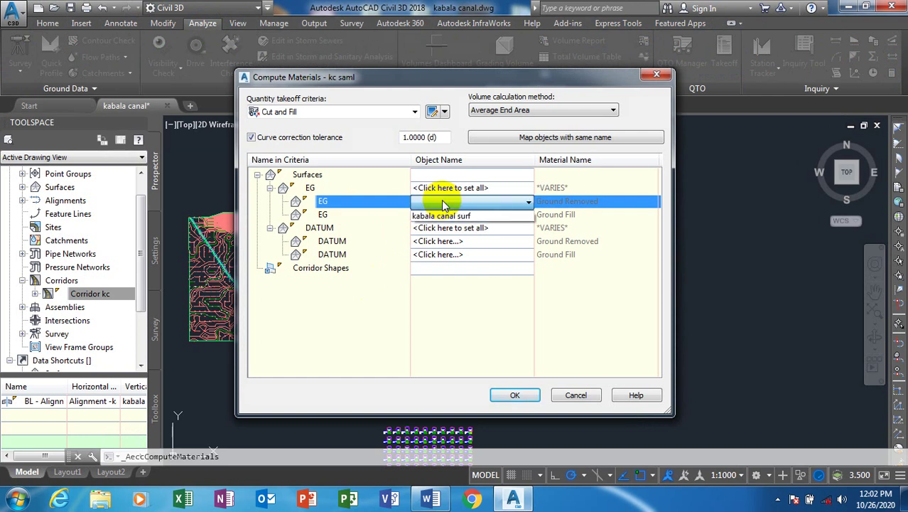
click(445, 214)
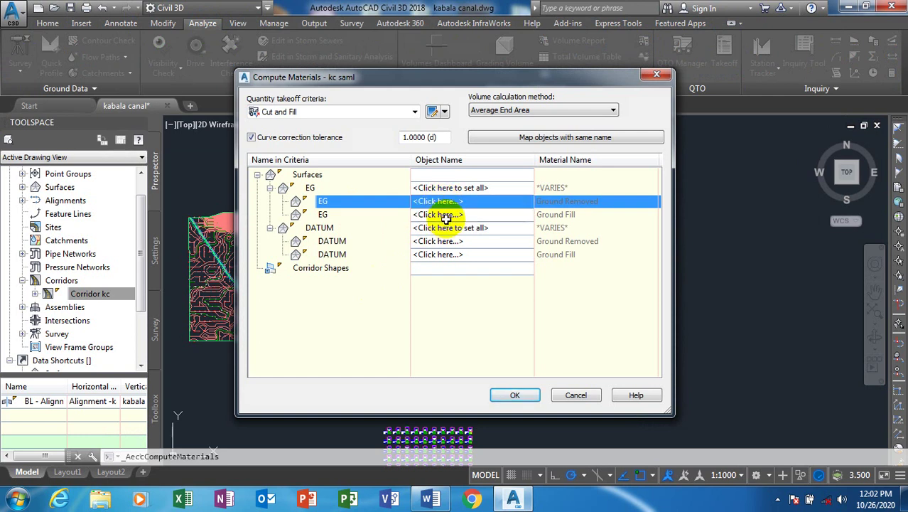
click(445, 218)
click(448, 229)
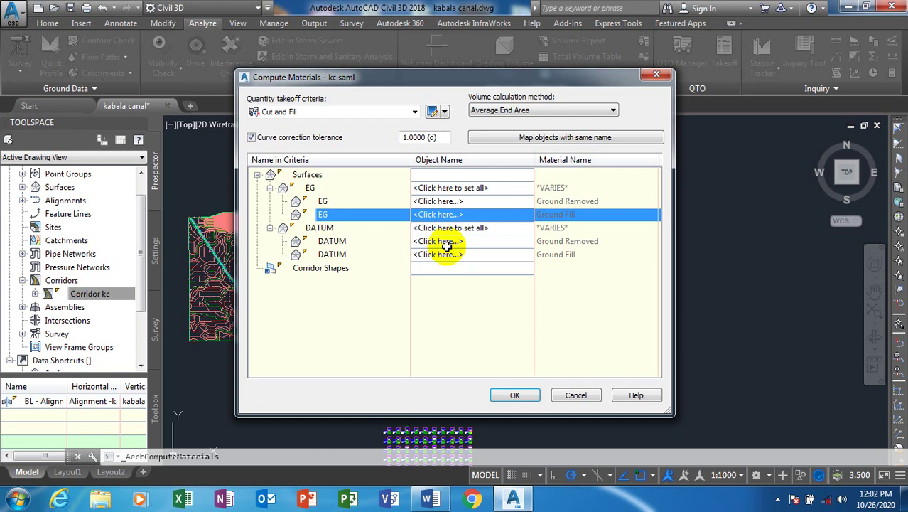
click(446, 243)
click(446, 243)
click(449, 228)
click(453, 228)
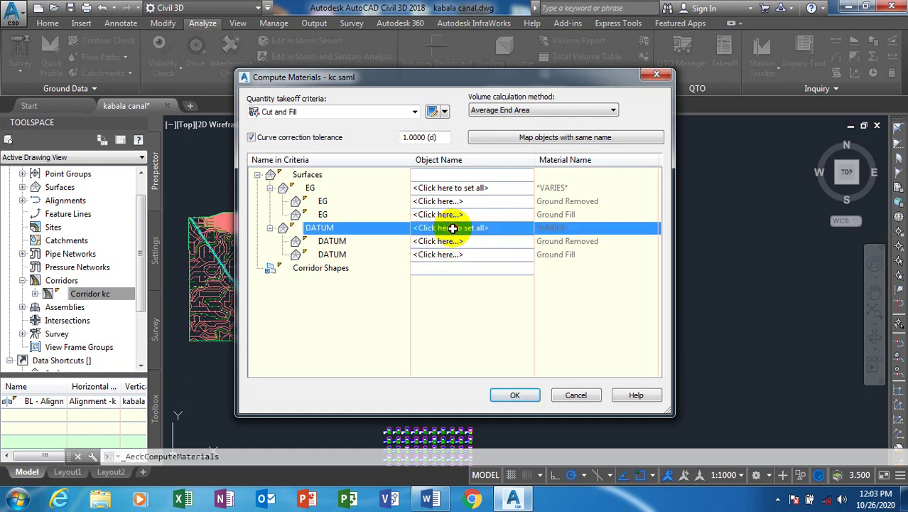
Try the Earthworks criteria with surfaces for Existing Ground and Datum, and abandon the material computation
click(413, 112)
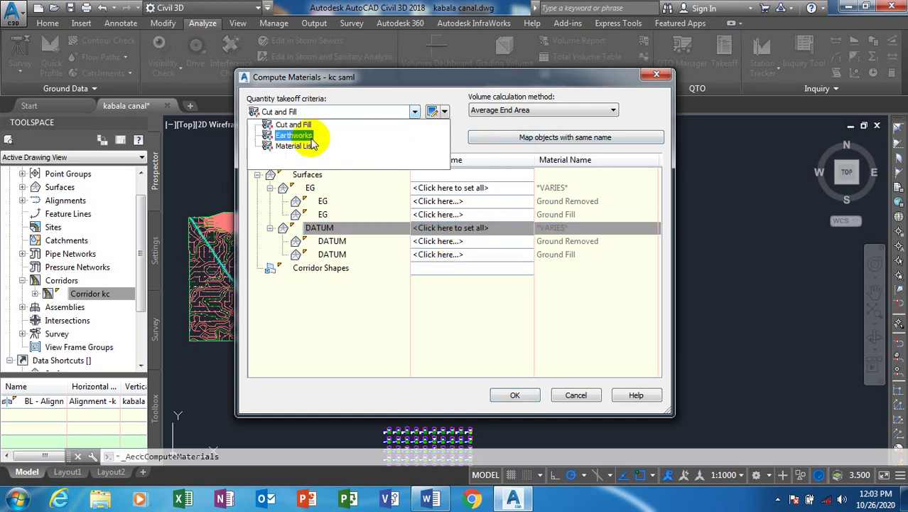
click(302, 136)
click(439, 189)
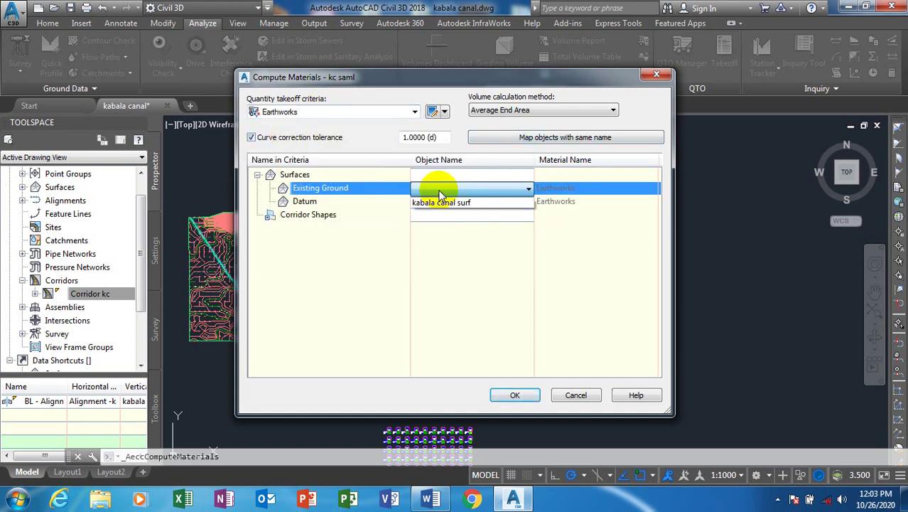
click(439, 192)
click(435, 202)
click(433, 185)
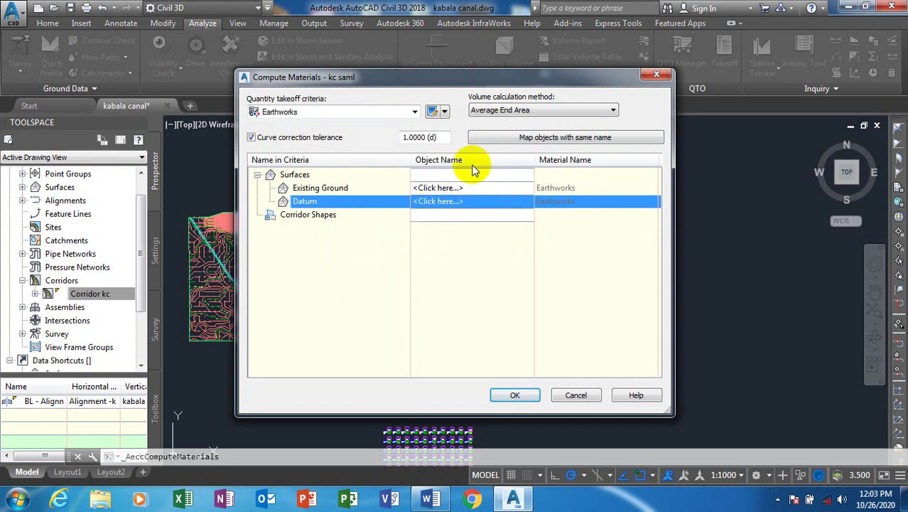
click(656, 77)
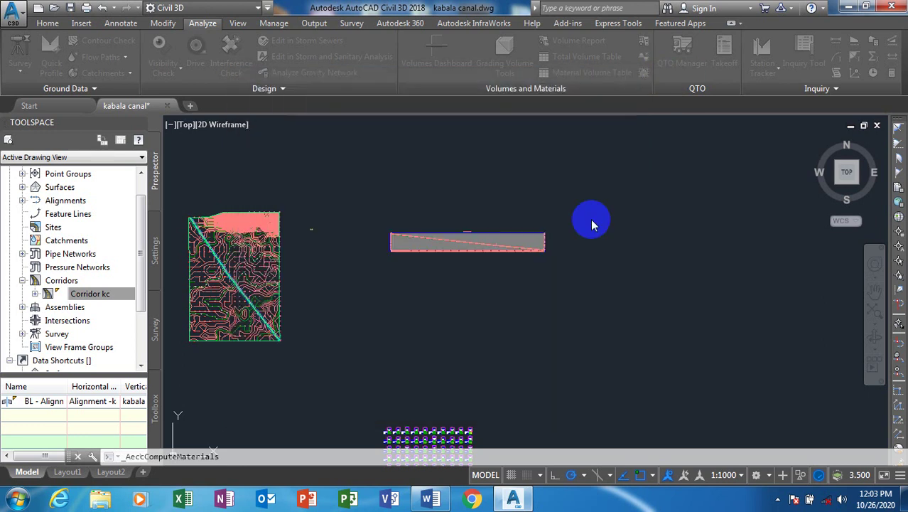
Open the properties of Corridor kc and check the data type choices for its surfaces
scroll(431, 213, down, 2)
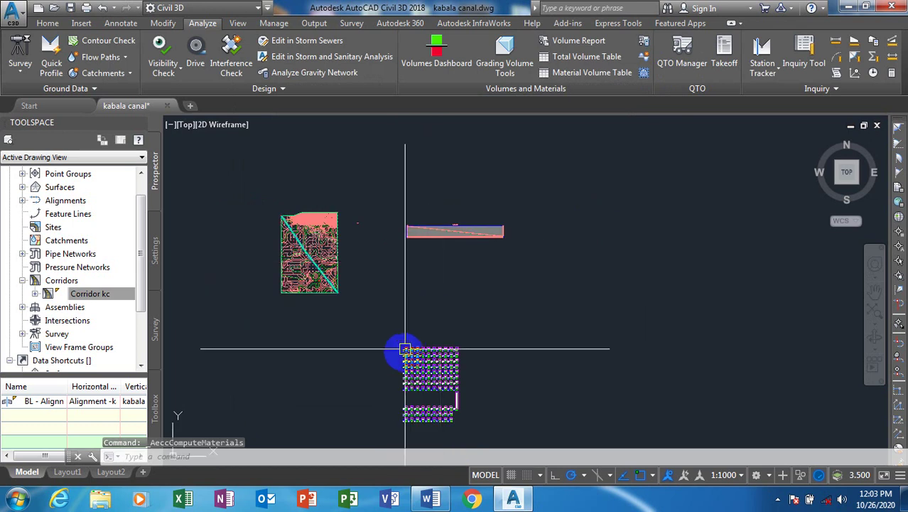
scroll(400, 351, up, 5)
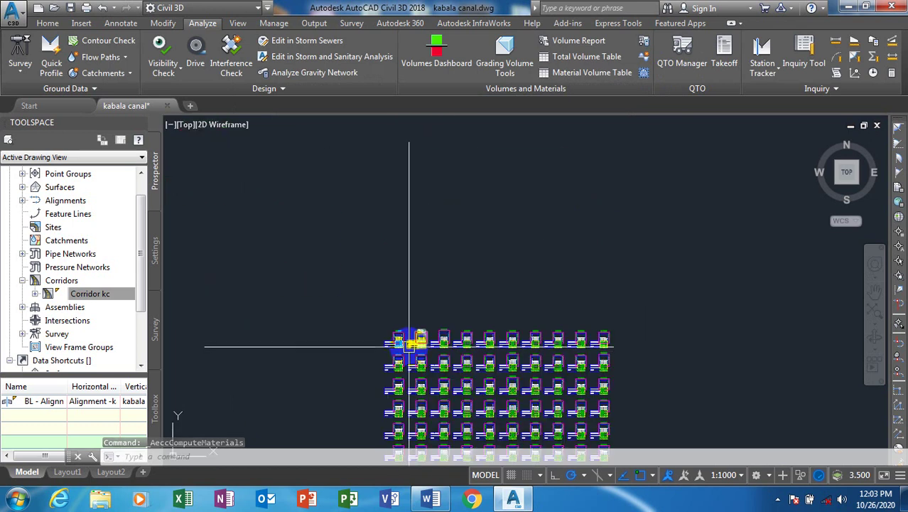
click(96, 295)
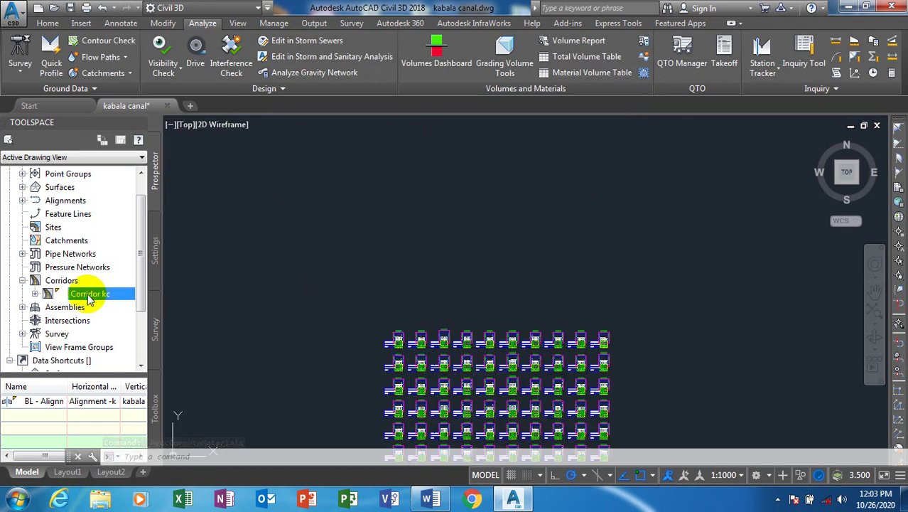
right_click(89, 296)
click(124, 299)
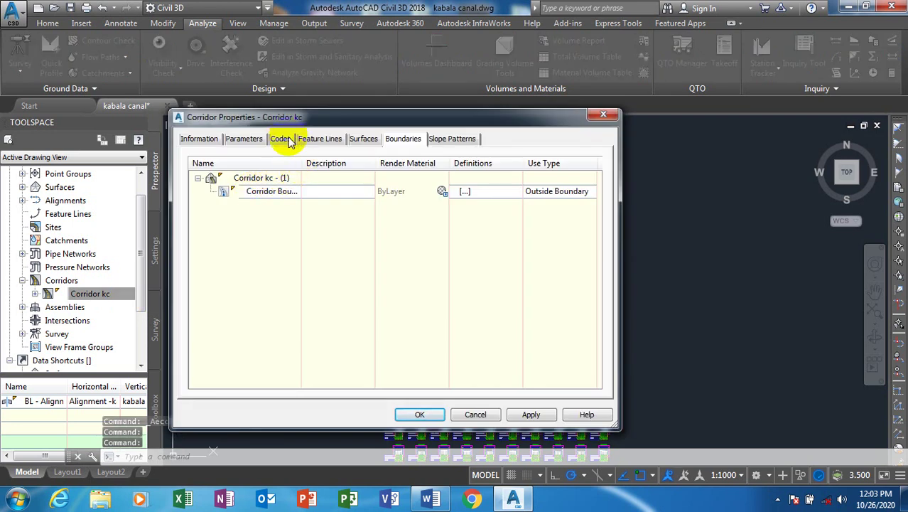
click(363, 140)
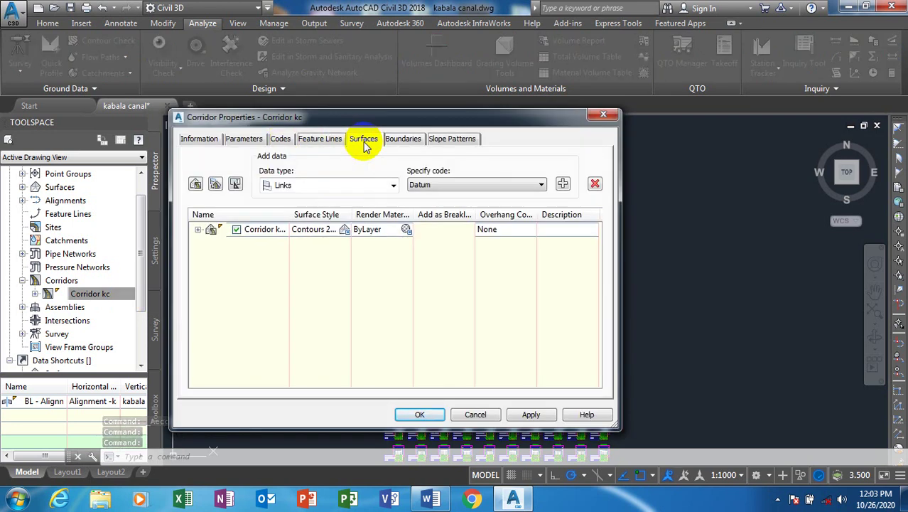
click(393, 187)
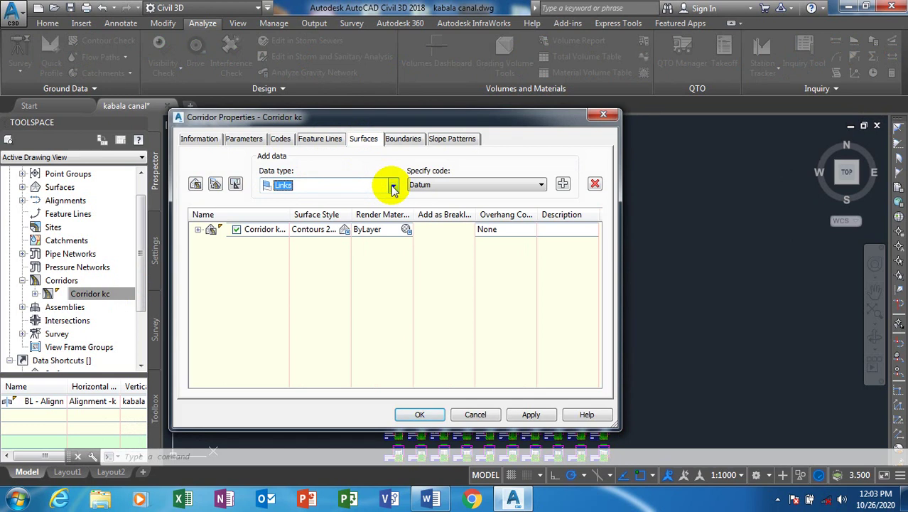
click(393, 186)
click(391, 184)
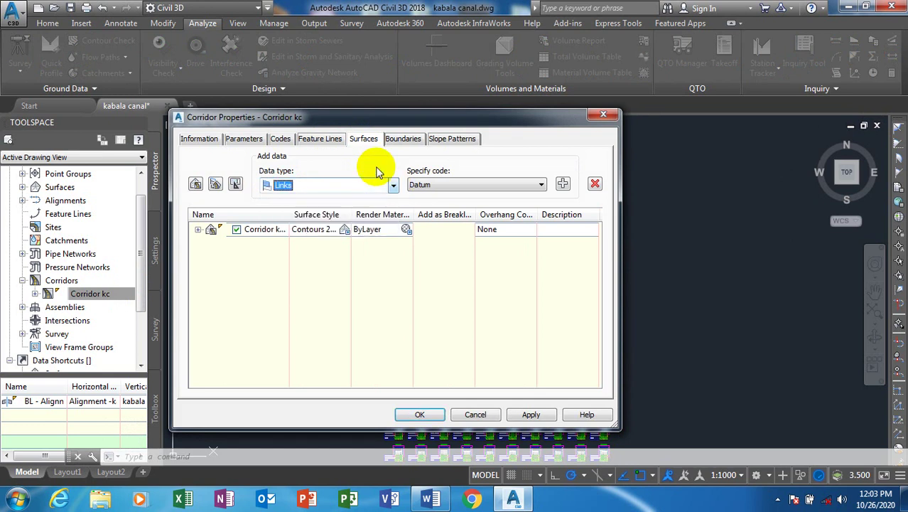
Check which assemblies are available for the corridor region, leaving the region unedited
click(244, 142)
click(375, 213)
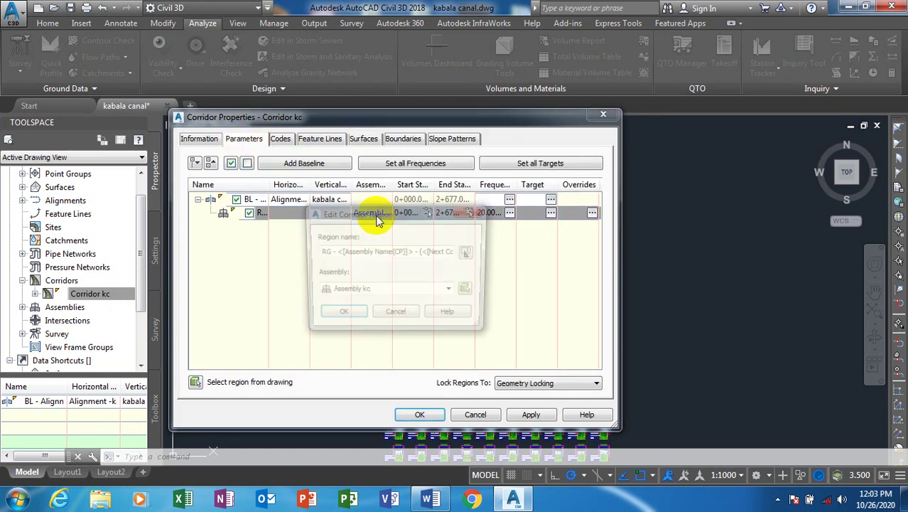
click(419, 291)
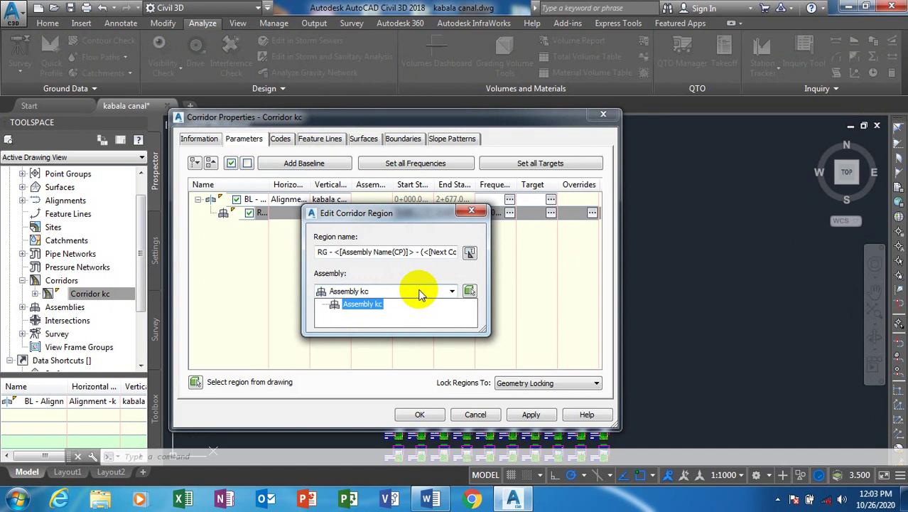
click(420, 292)
click(471, 210)
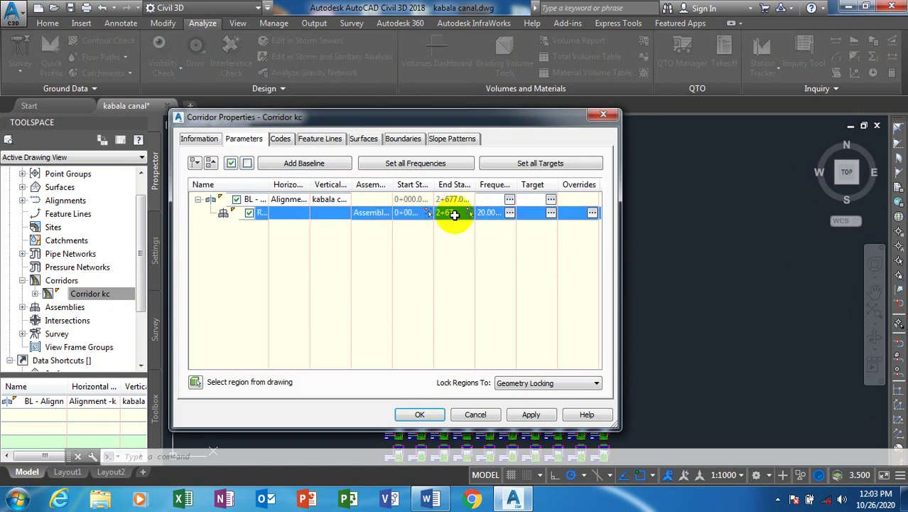
Check which profiles are available for the corridor baseline, leaving the baseline unedited
click(325, 199)
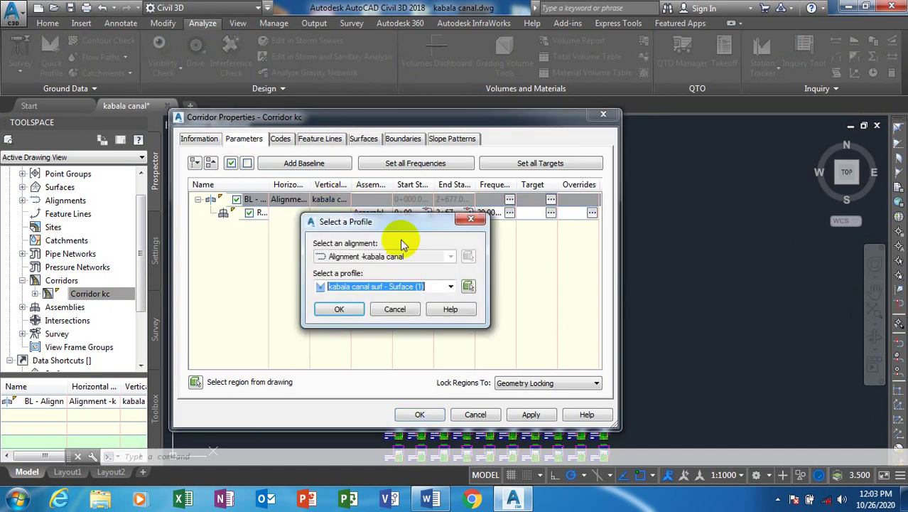
click(449, 286)
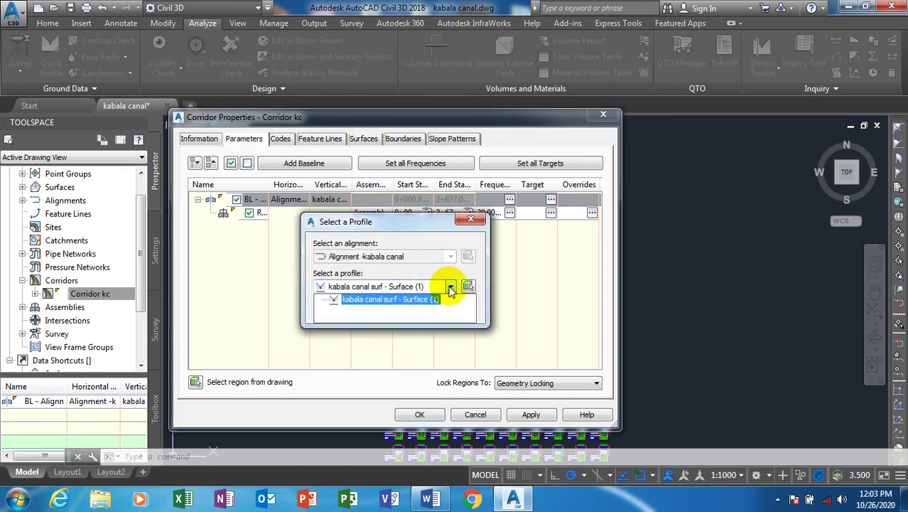
click(449, 286)
click(469, 223)
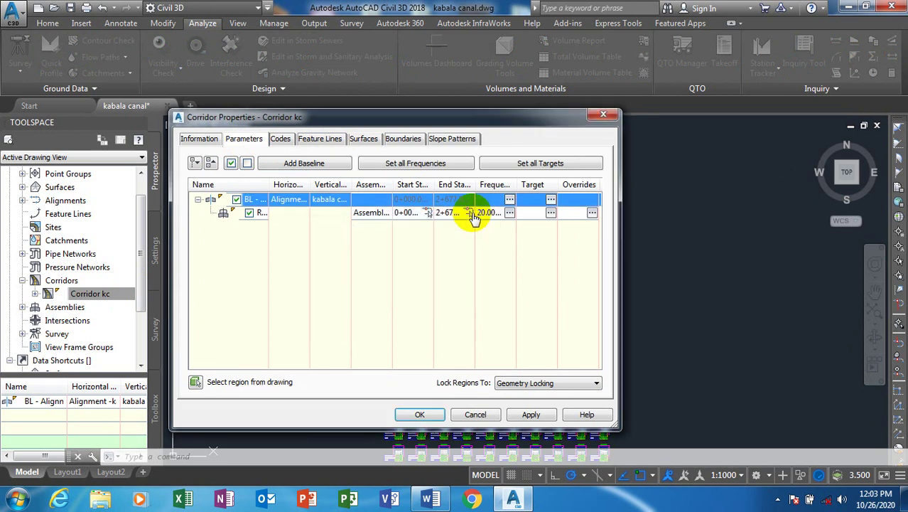
Inspect the corridor region's end station and its assigned assembly once more without changing them
double_click(450, 213)
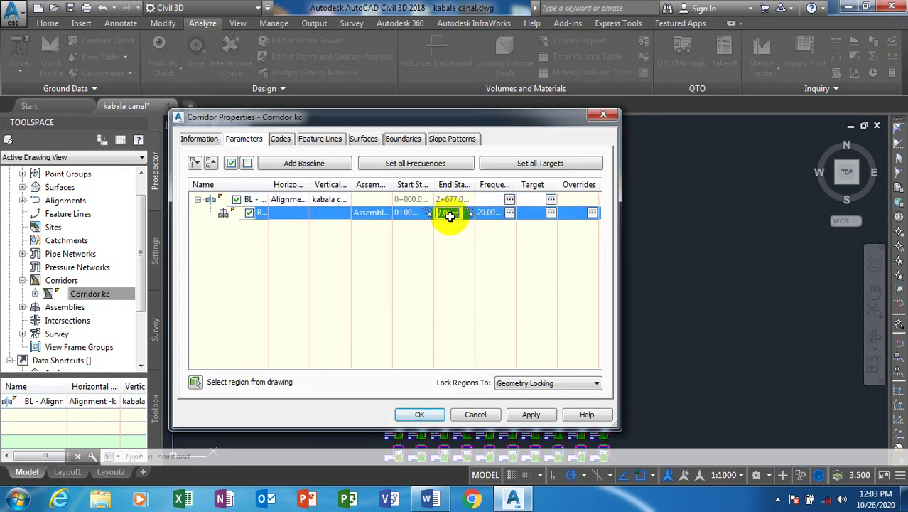
double_click(389, 213)
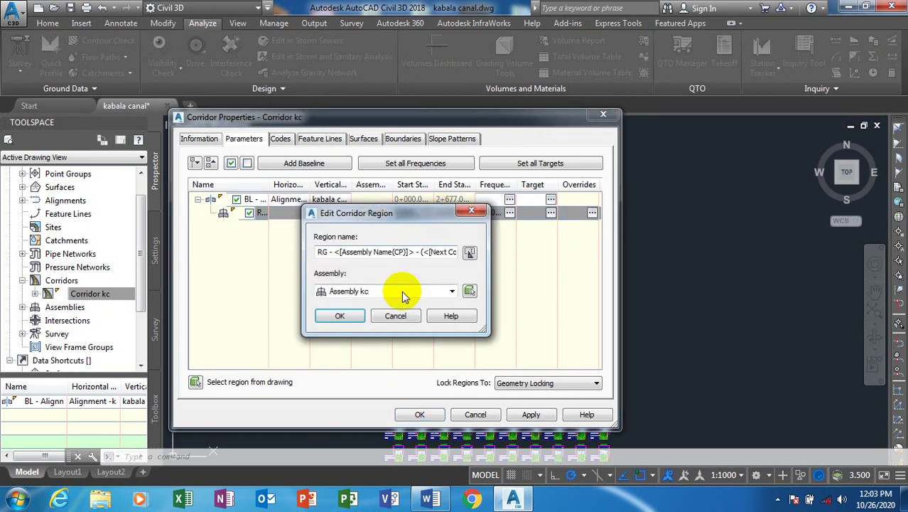
click(402, 291)
click(403, 299)
click(471, 211)
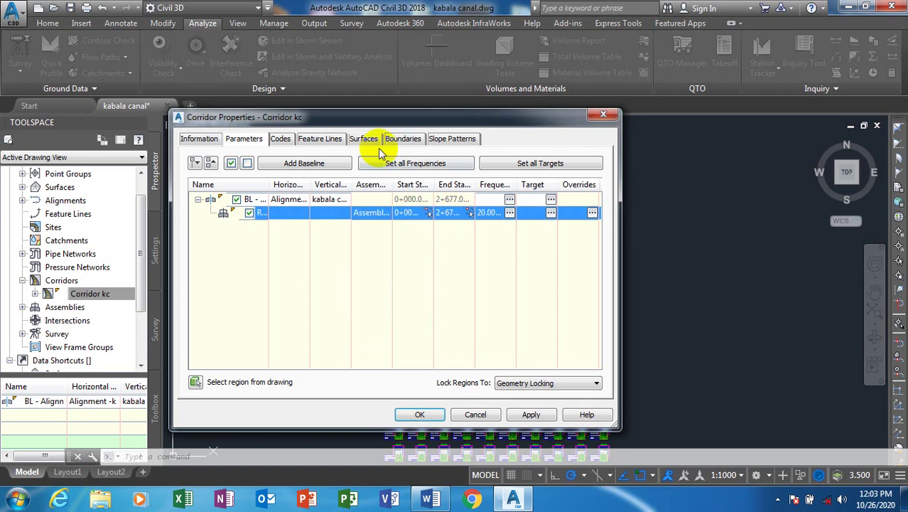
Review the corridor surface's boundary and delete the existing corridor surface from Corridor kc
click(396, 142)
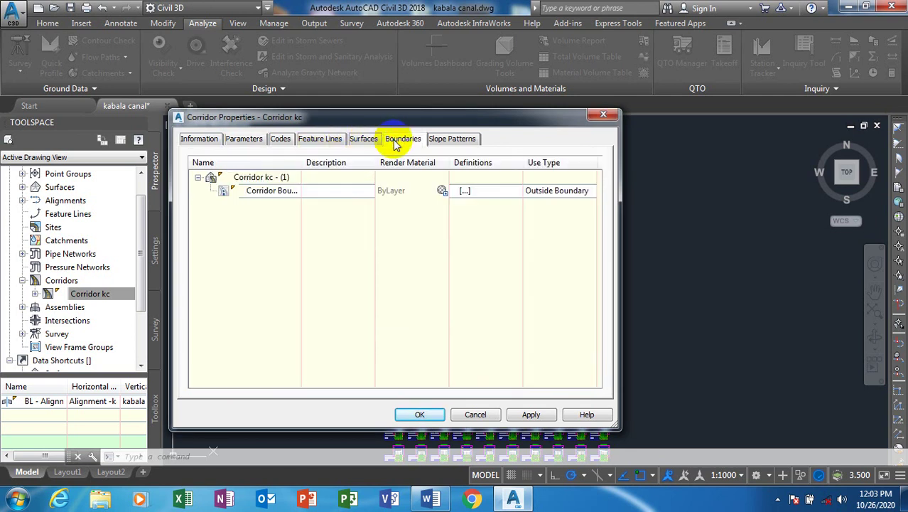
click(358, 144)
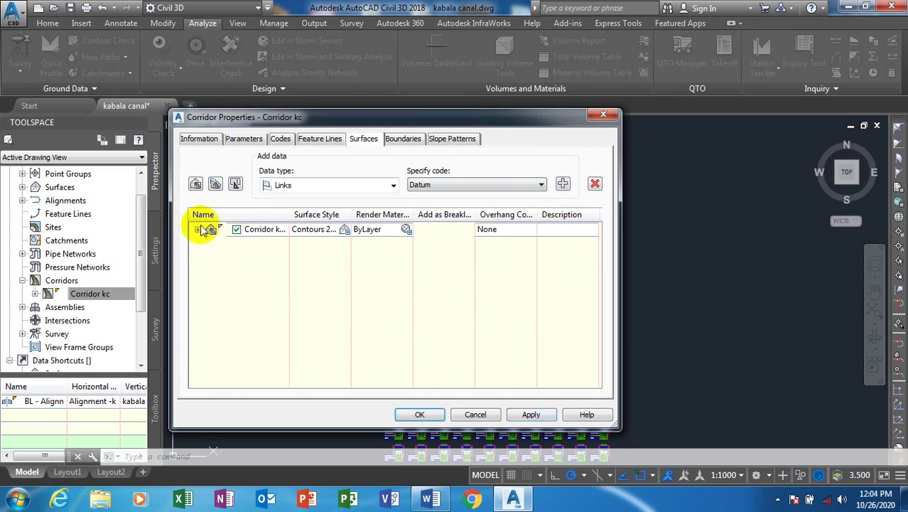
click(362, 230)
click(538, 176)
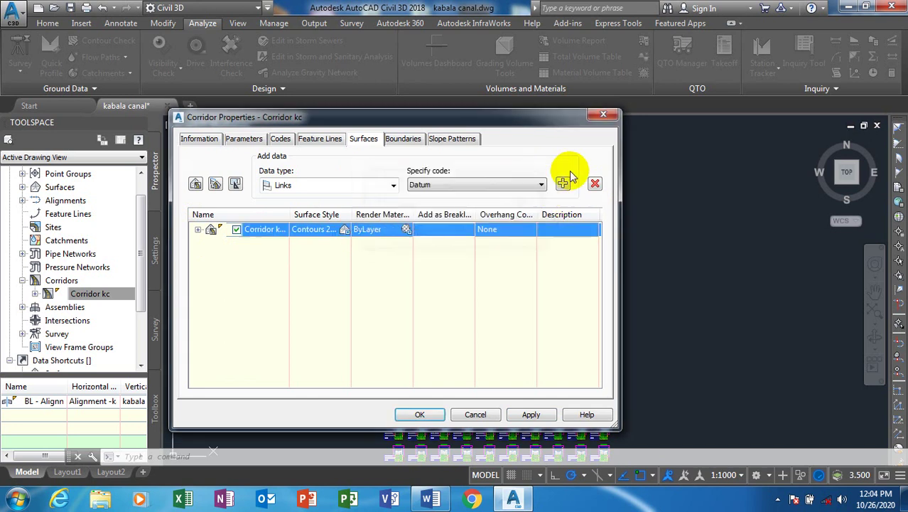
click(593, 183)
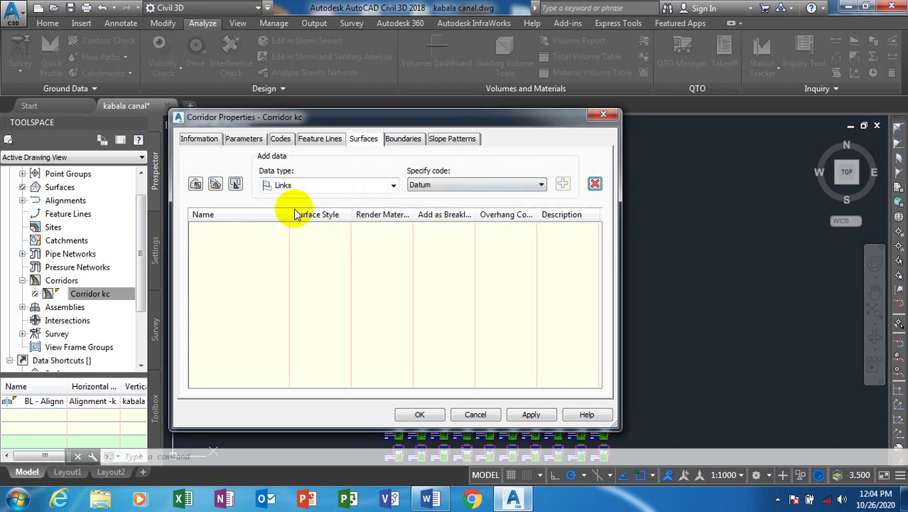
Create a new corridor surface from Datum links, apply the changes and rebuild the corridor
click(197, 186)
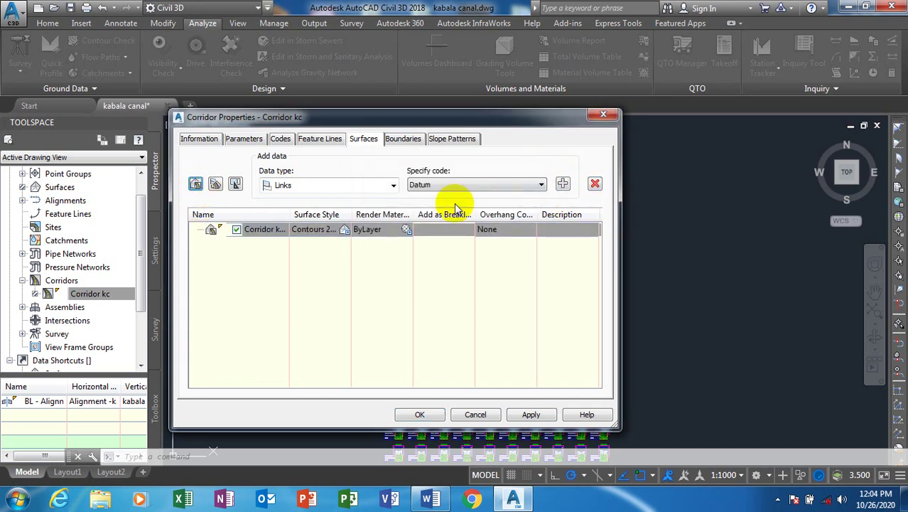
click(563, 185)
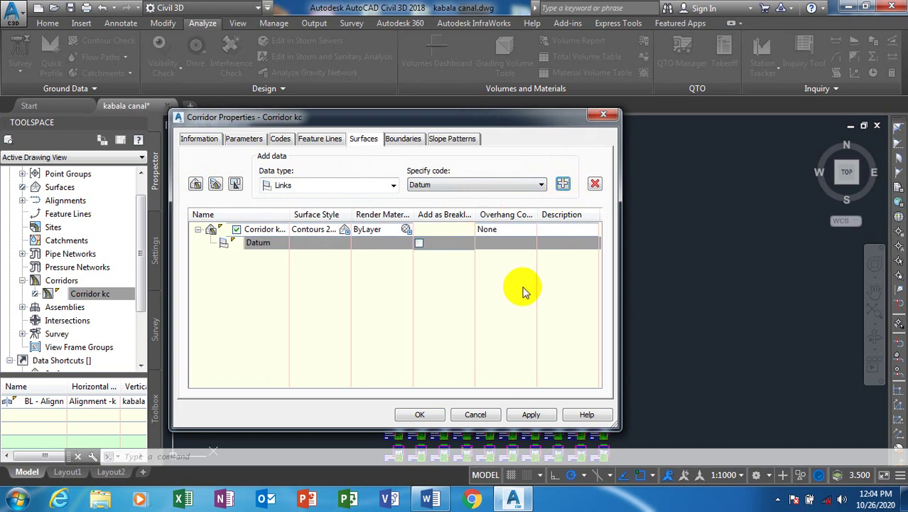
click(531, 414)
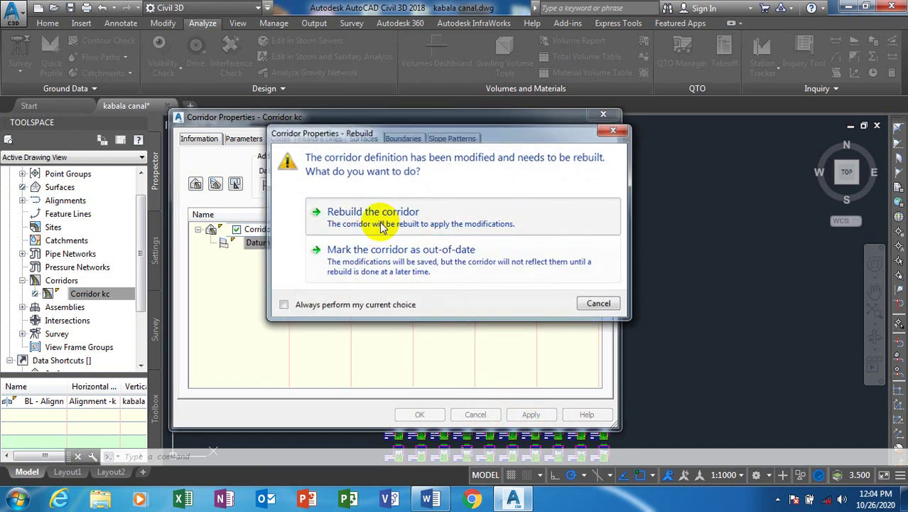
click(386, 222)
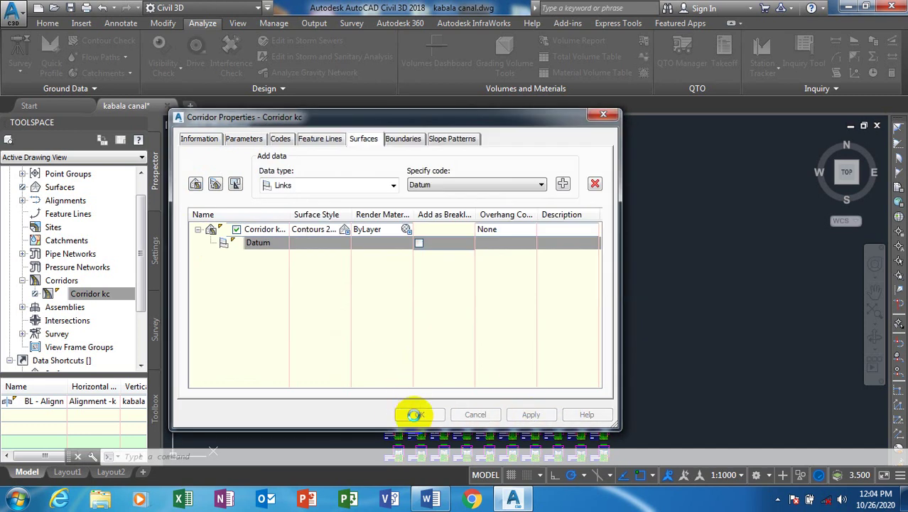
Close the corridor properties and event log, and start computing materials for Alignment -kabala canal using sample line group kc saml
click(419, 414)
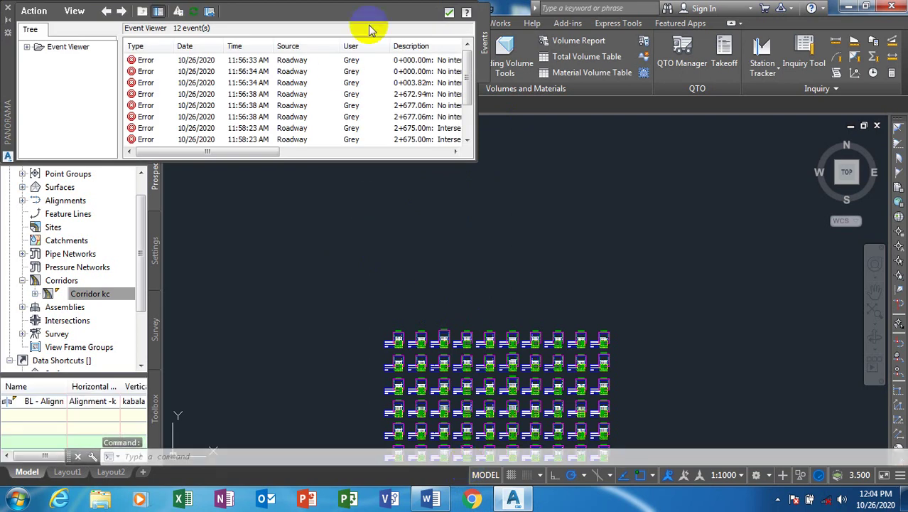
click(449, 12)
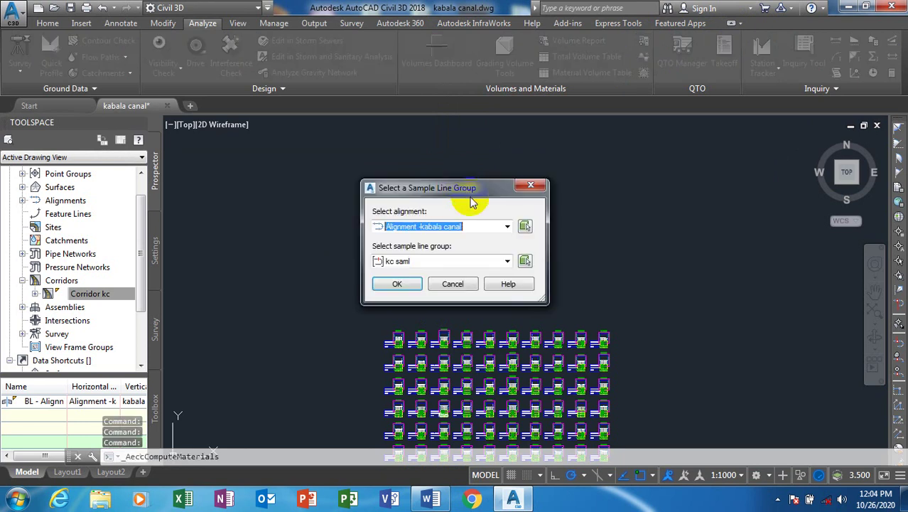
click(399, 285)
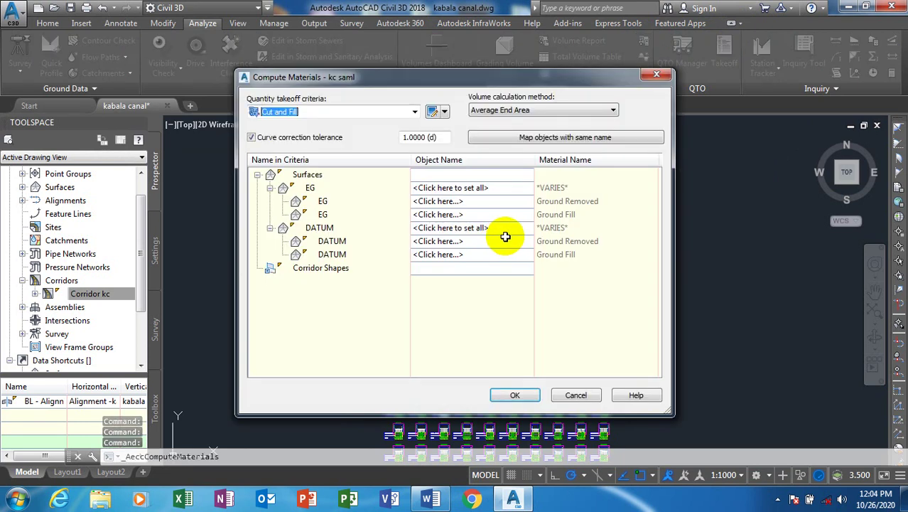
Try to assign kabala canal surf to the EG surfaces in the Cut and Fill criteria
click(439, 201)
click(441, 204)
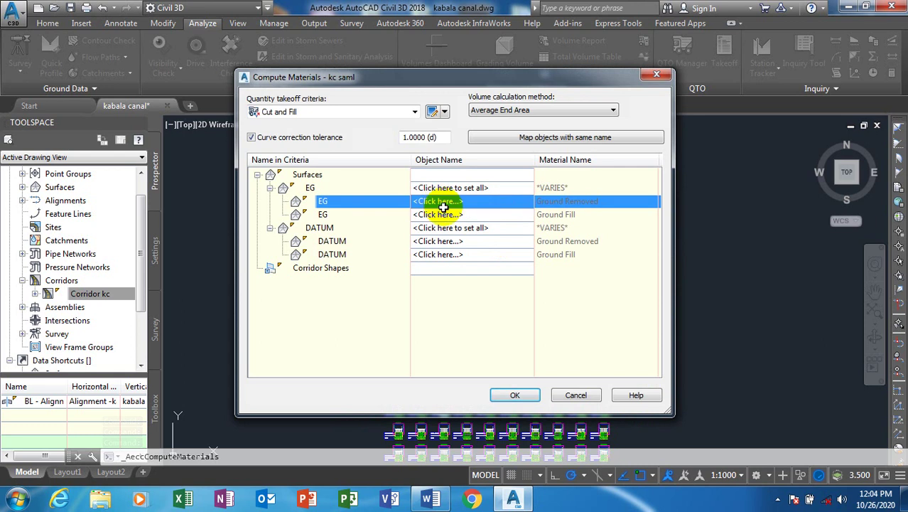
click(450, 203)
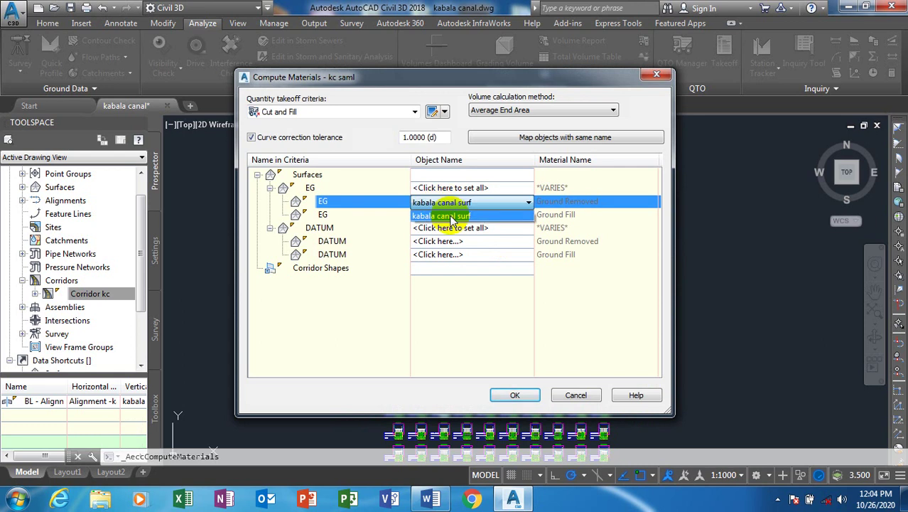
click(462, 186)
click(462, 186)
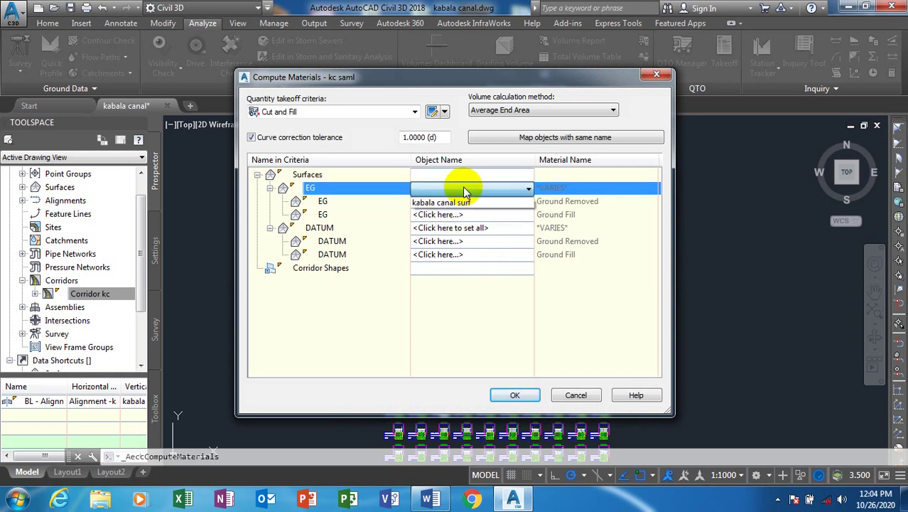
click(460, 201)
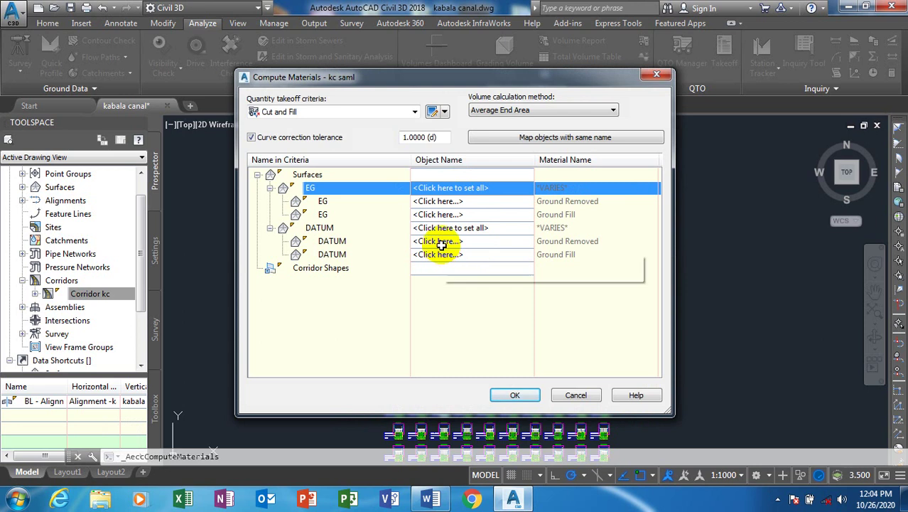
Compute the materials with the Earthworks criteria, using kabala canal surf for both Existing Ground and Datum
click(414, 113)
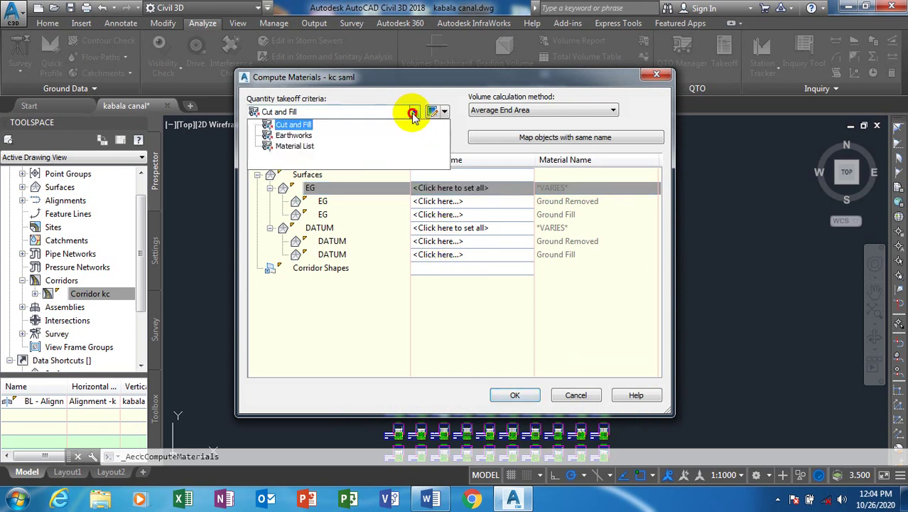
click(412, 115)
click(412, 114)
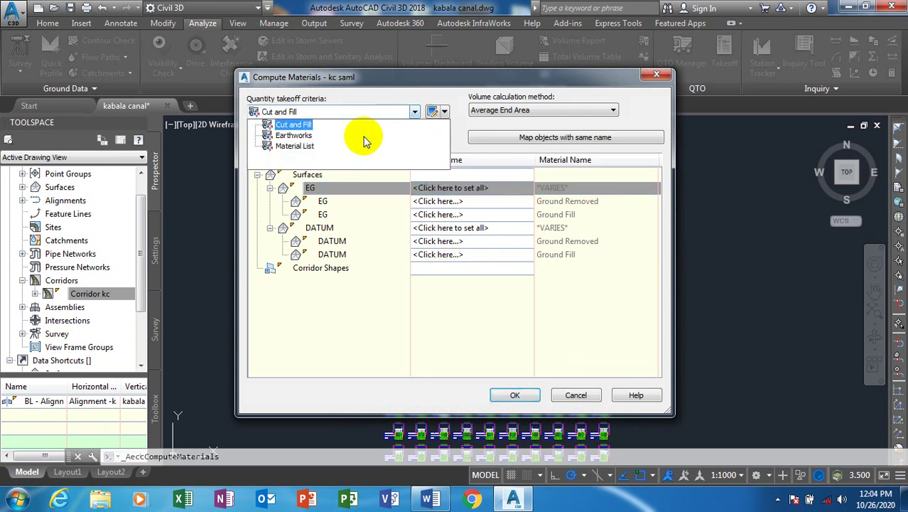
click(320, 136)
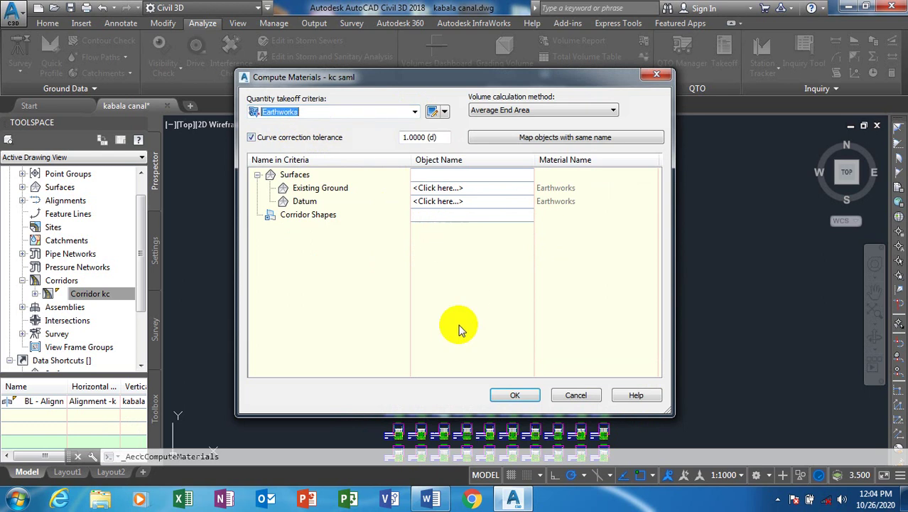
click(449, 188)
click(452, 202)
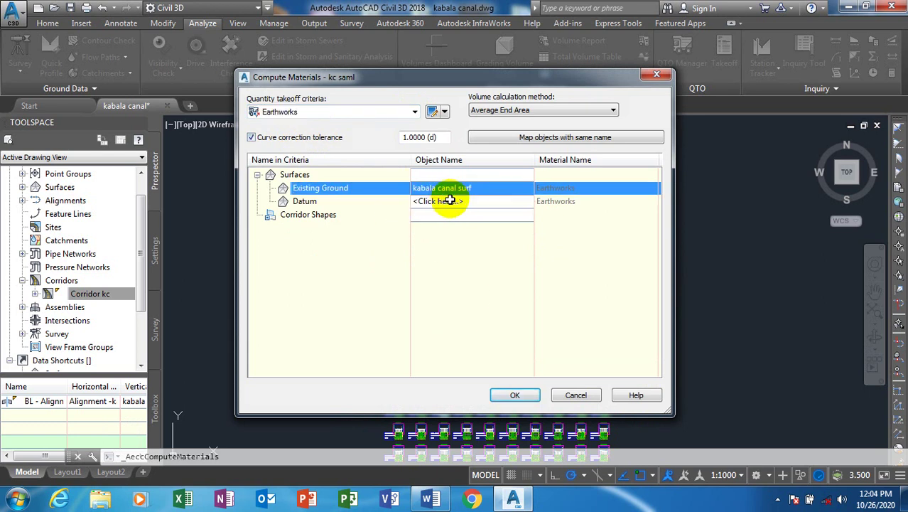
click(453, 202)
click(454, 215)
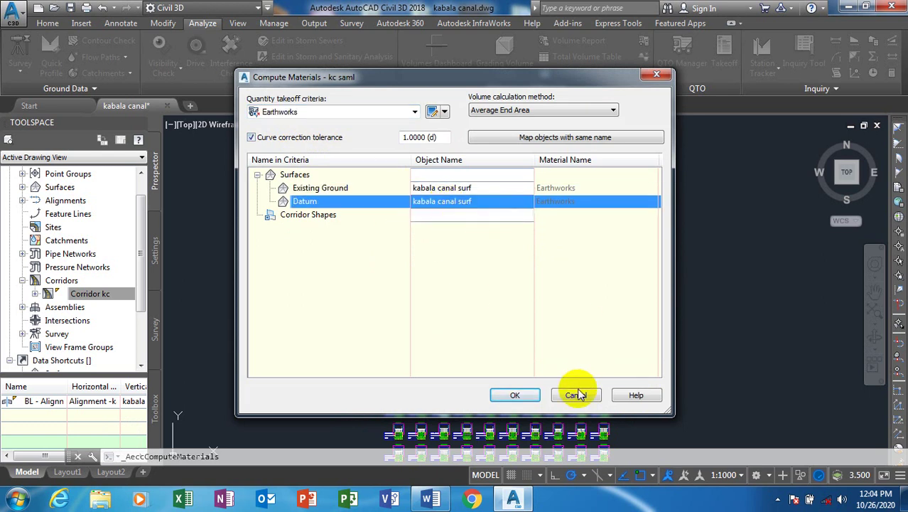
click(517, 392)
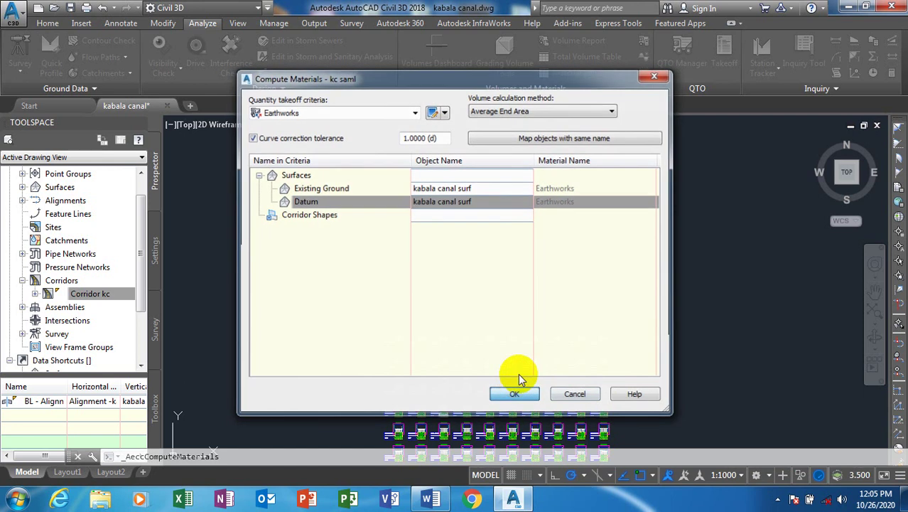
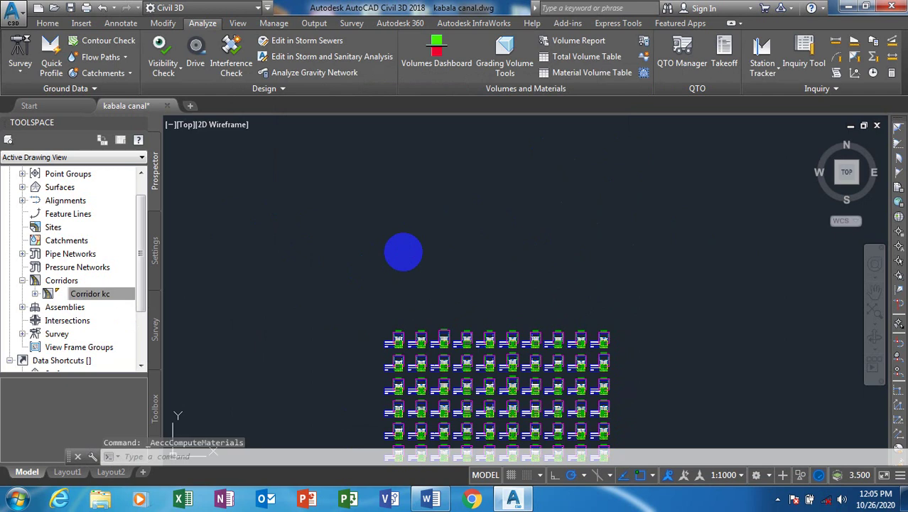
Add a Cut Data profile band at the bottom of the existing profile kc view, with all profile geometry points unlabelled
scroll(473, 320, down, 2)
scroll(470, 316, down, 2)
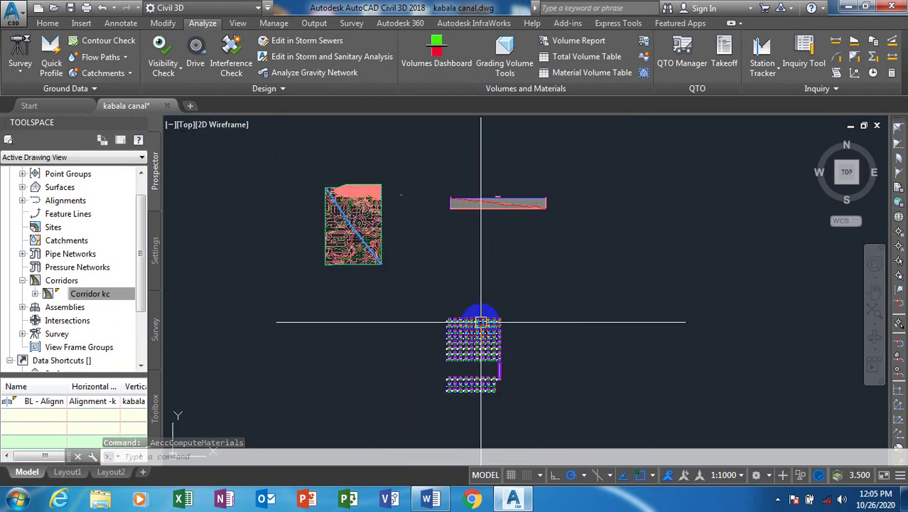
scroll(432, 202, up, 5)
scroll(399, 218, up, 6)
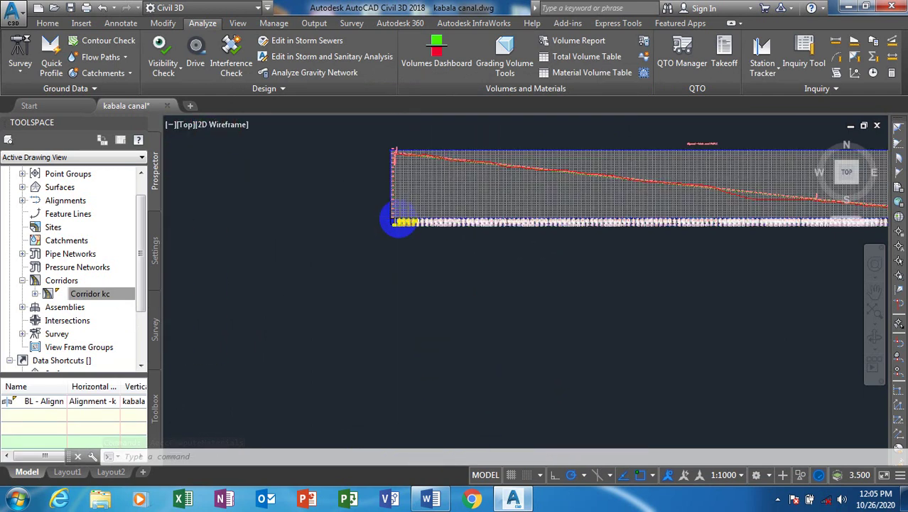
click(371, 246)
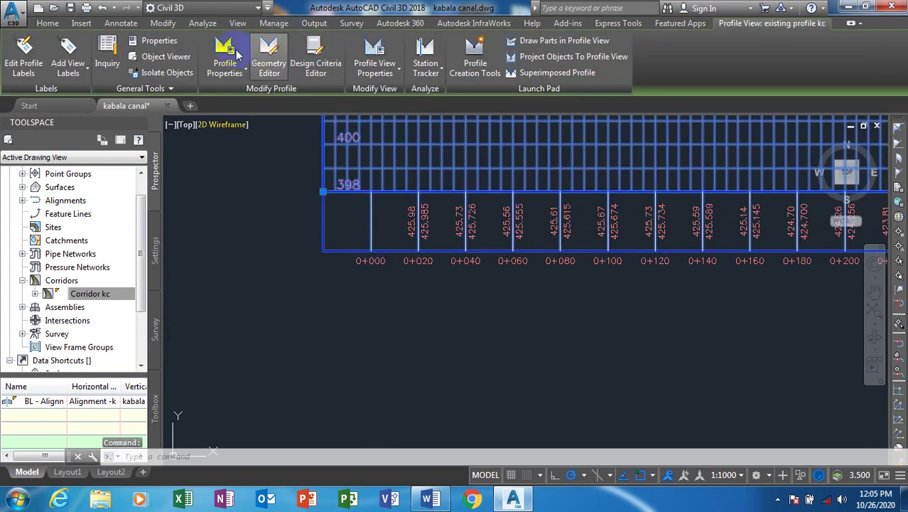
click(375, 57)
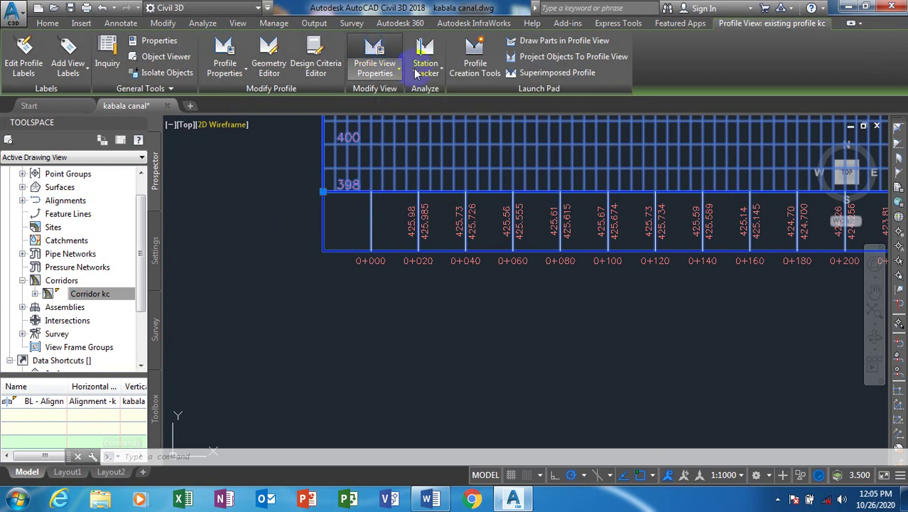
click(394, 214)
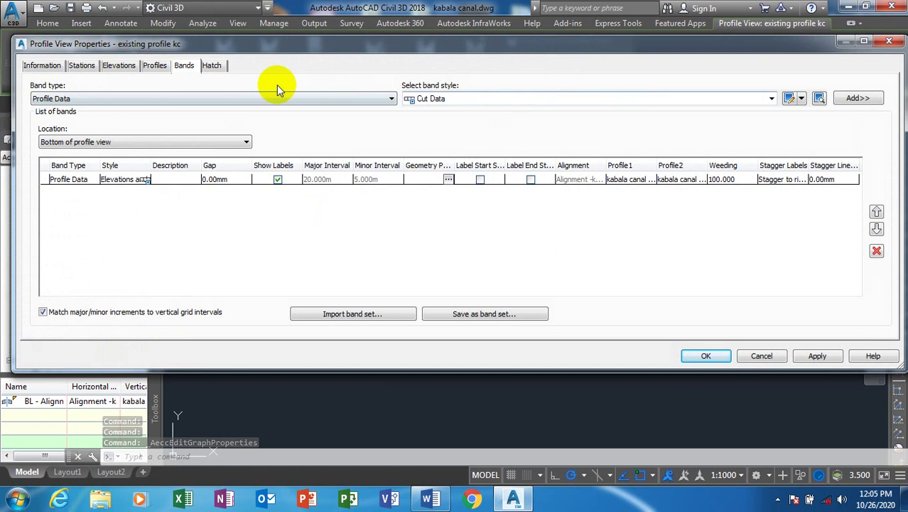
click(773, 98)
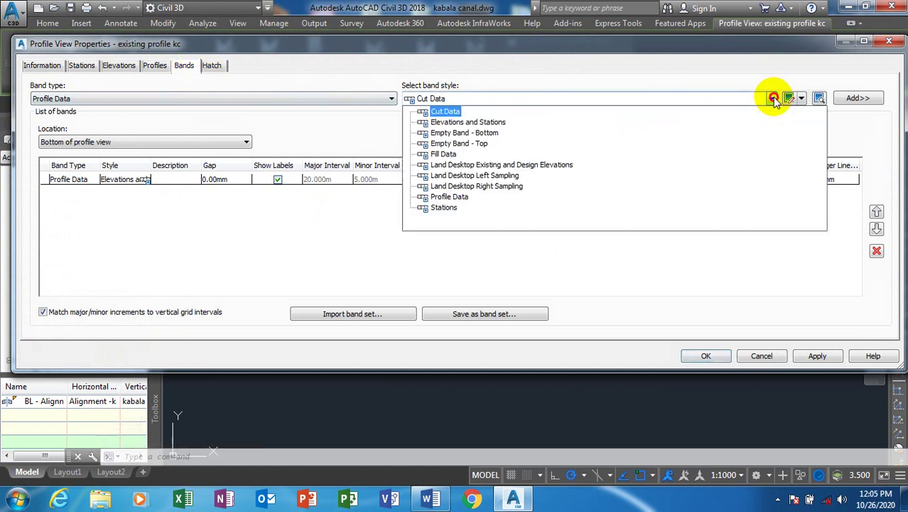
click(455, 112)
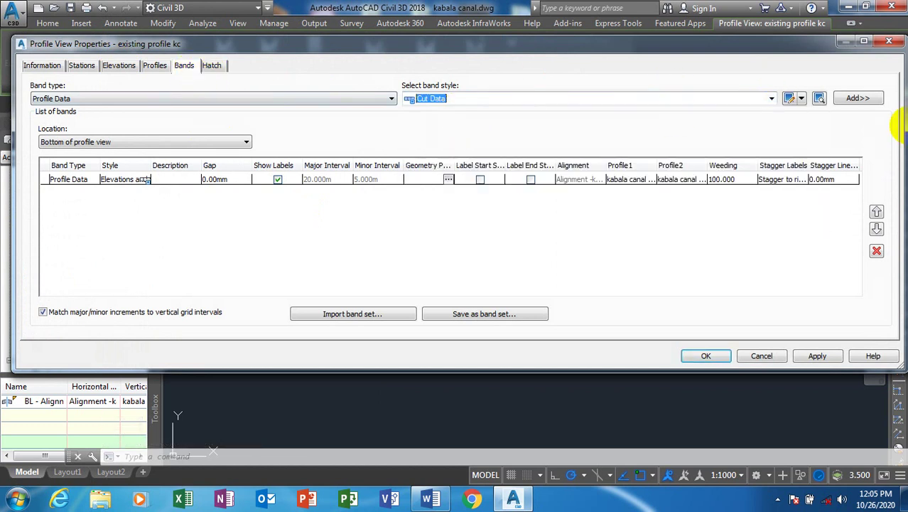
click(856, 98)
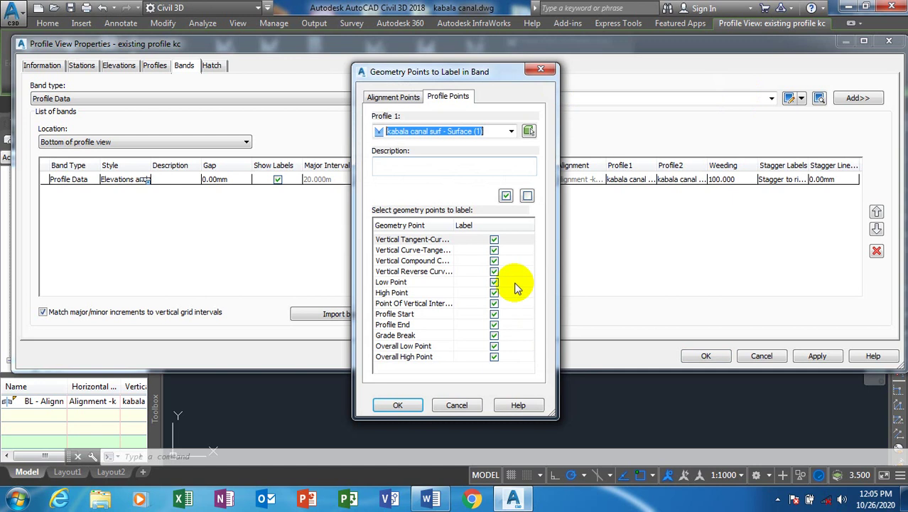
click(527, 195)
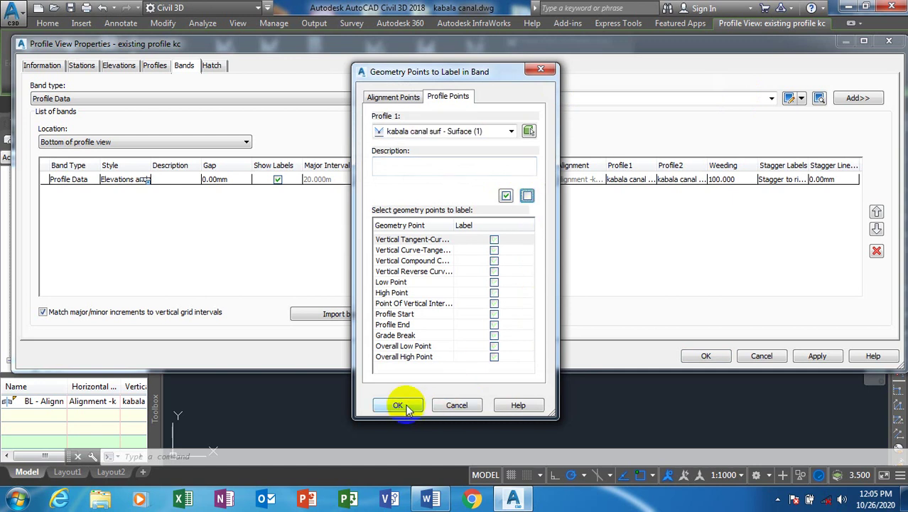
click(498, 131)
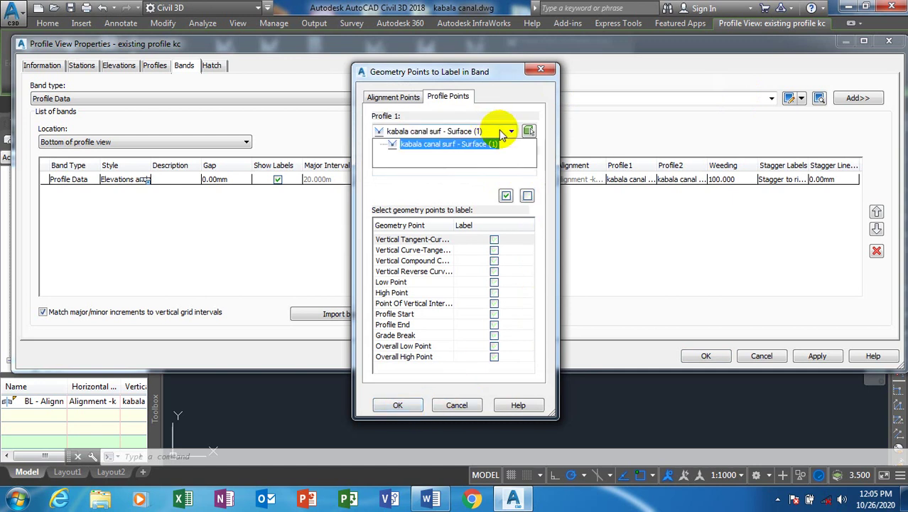
click(503, 136)
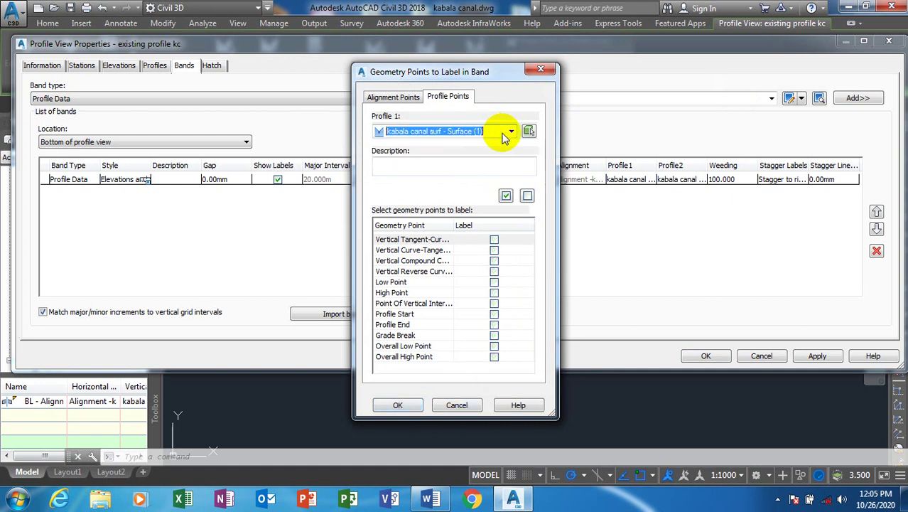
click(398, 407)
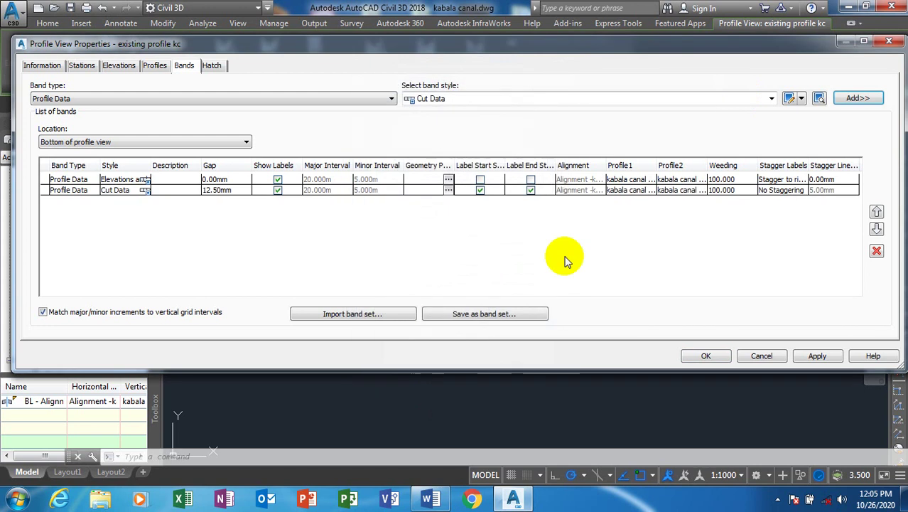
Add a Fill Data band with all profile geometry points labelled, and apply the band changes to the profile view
click(772, 98)
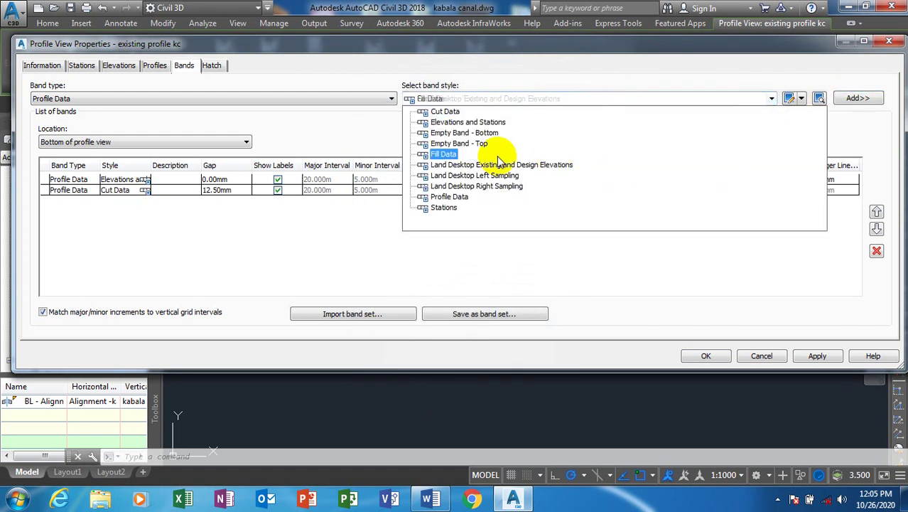
click(444, 154)
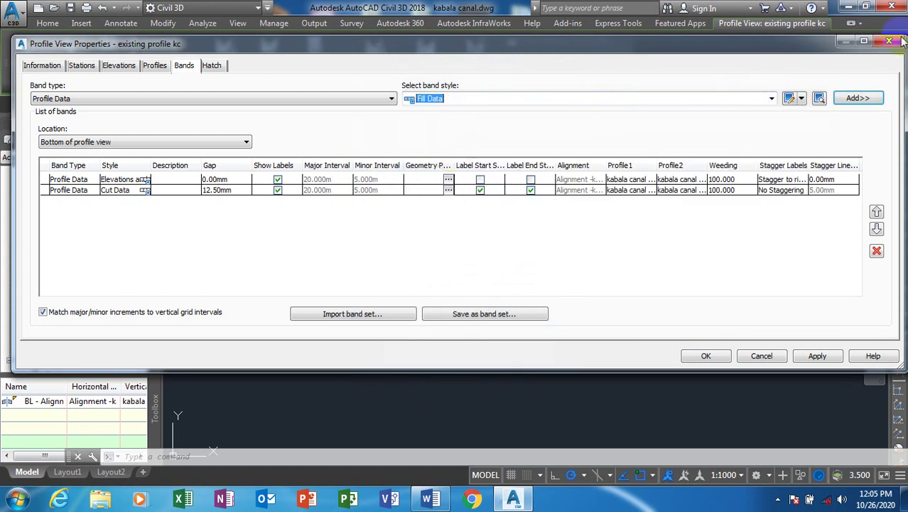
click(847, 104)
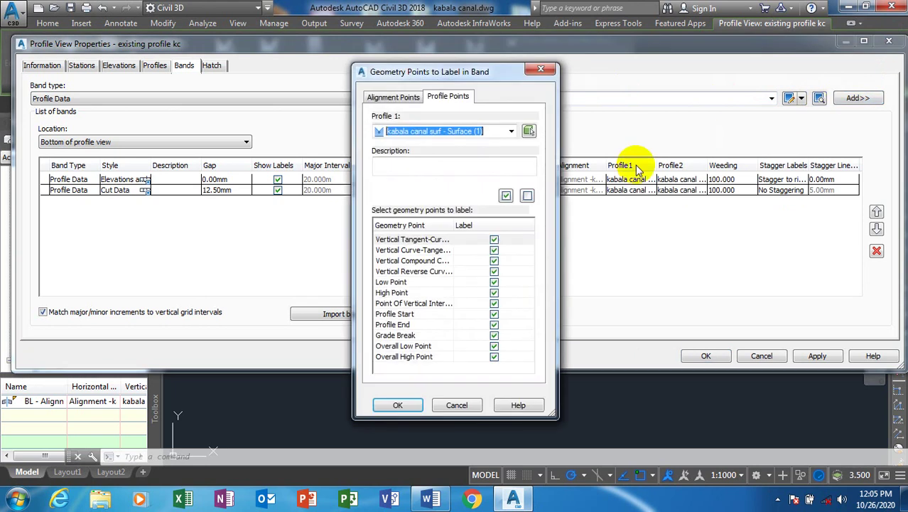
click(527, 197)
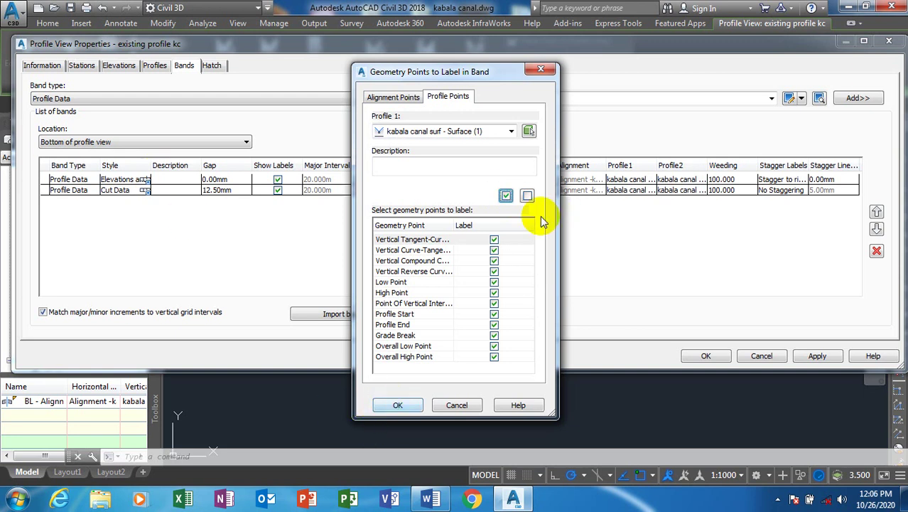
click(505, 196)
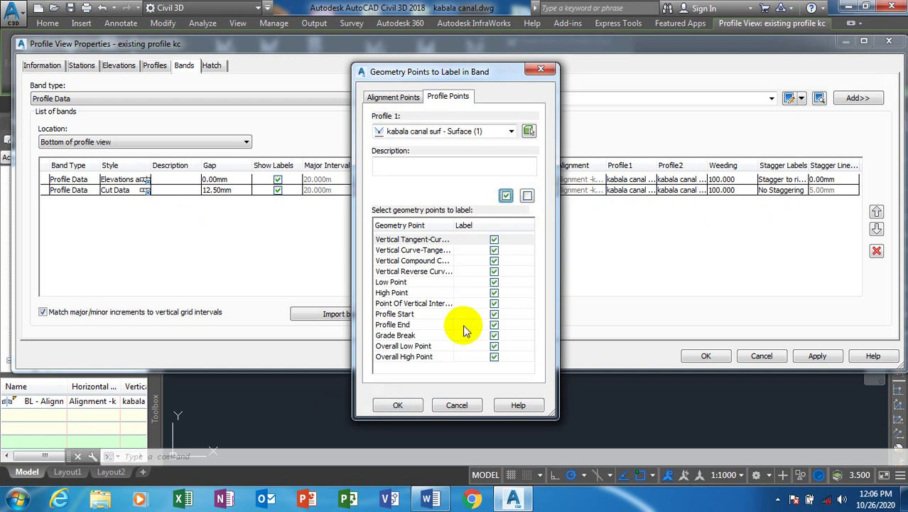
click(395, 407)
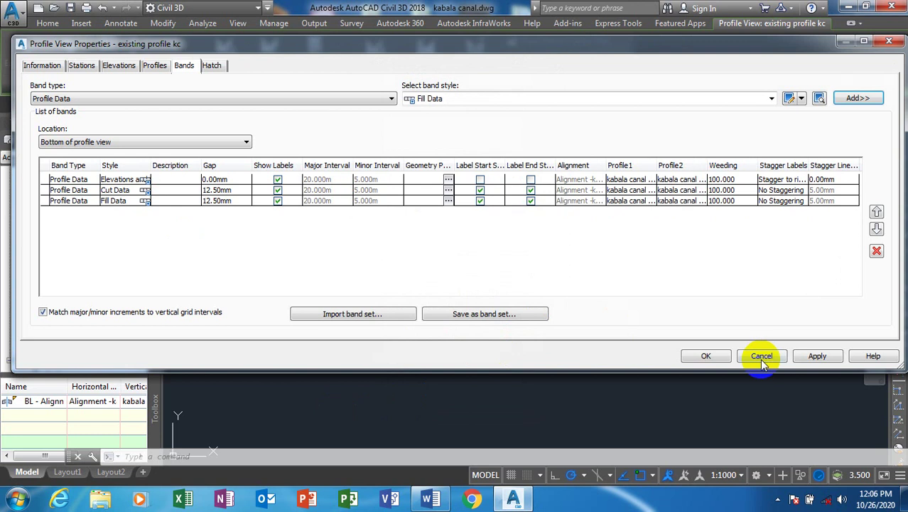
click(822, 357)
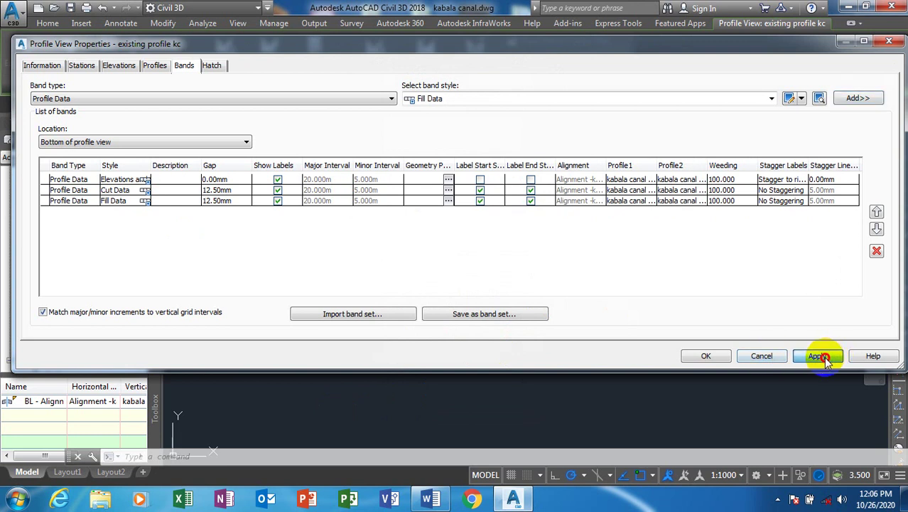
click(708, 356)
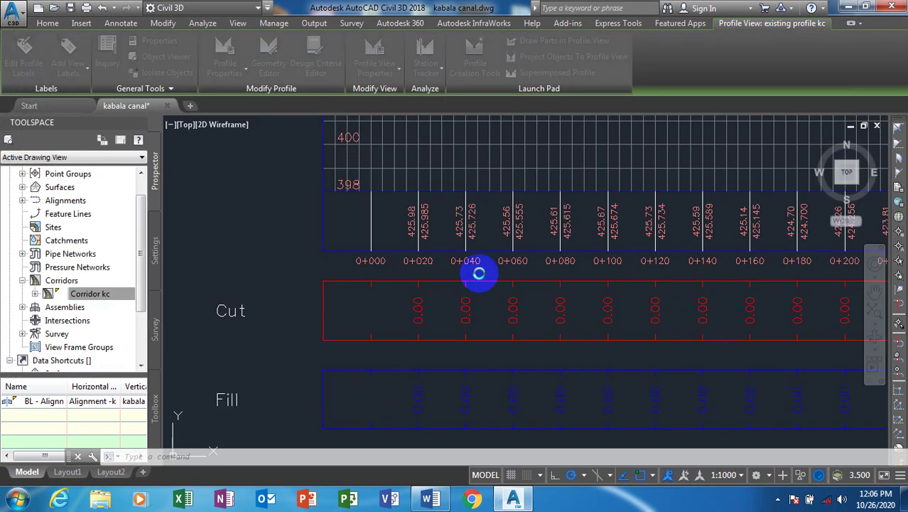
scroll(364, 237, down, 5)
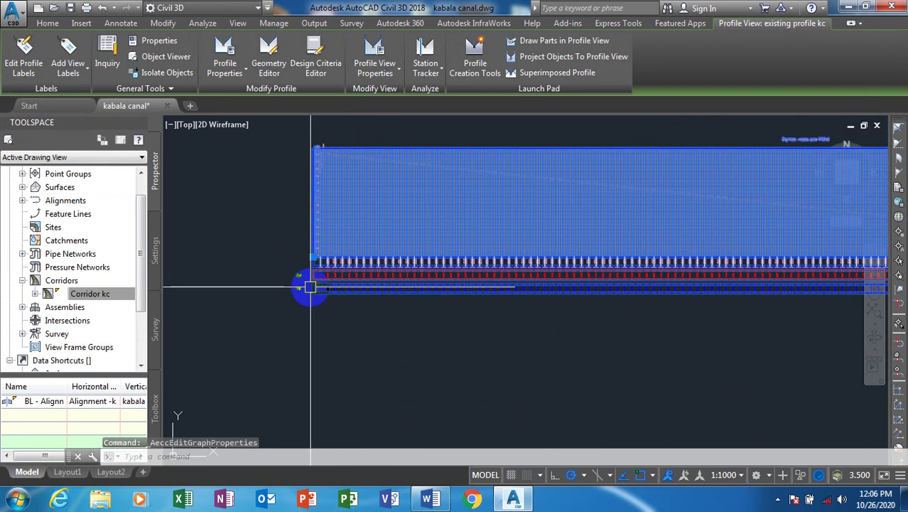
Reopen the band settings of profile view existing profile kc and check the profiles available as Profile1 for the Cut Data band
click(310, 277)
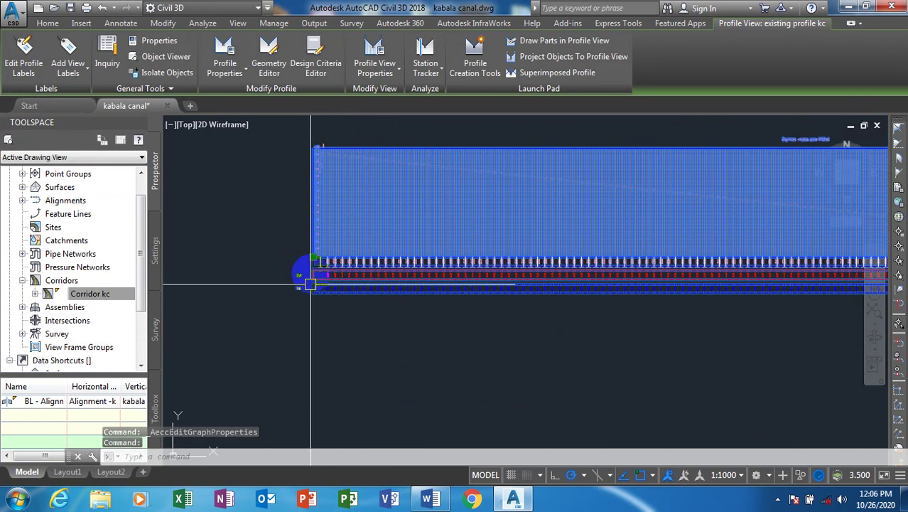
click(381, 60)
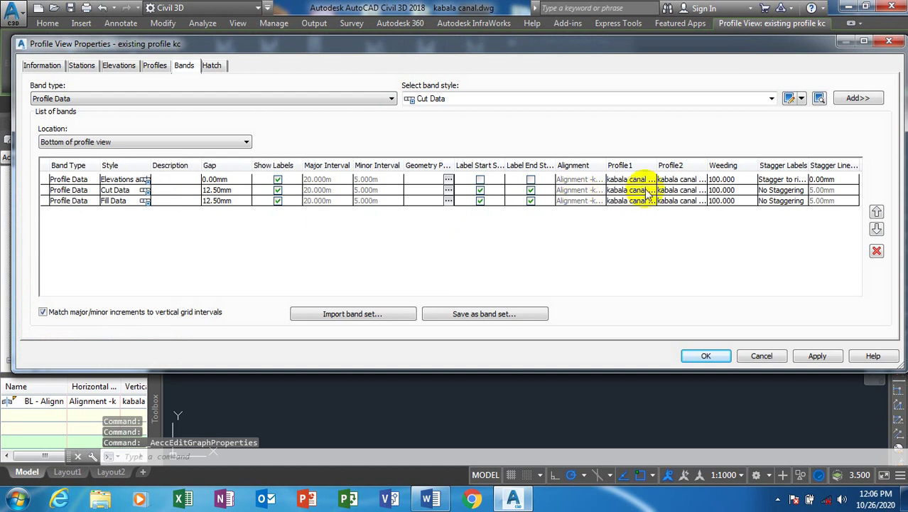
click(648, 191)
click(648, 191)
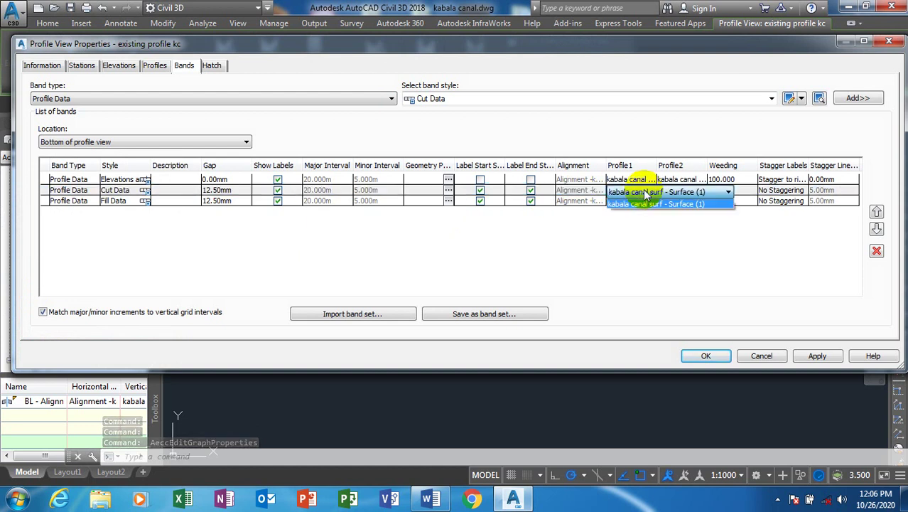
click(728, 192)
click(740, 215)
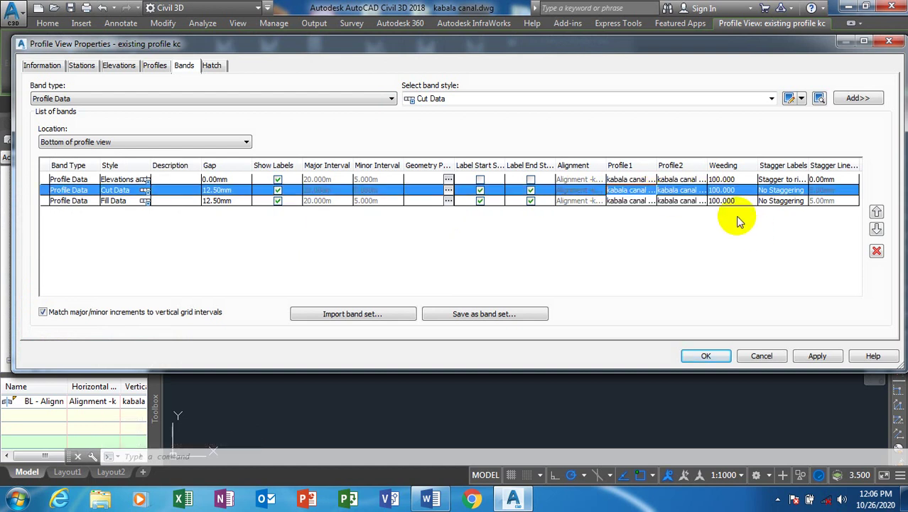
Check which profiles are available as Profile2 for the elevations band
click(683, 181)
click(684, 180)
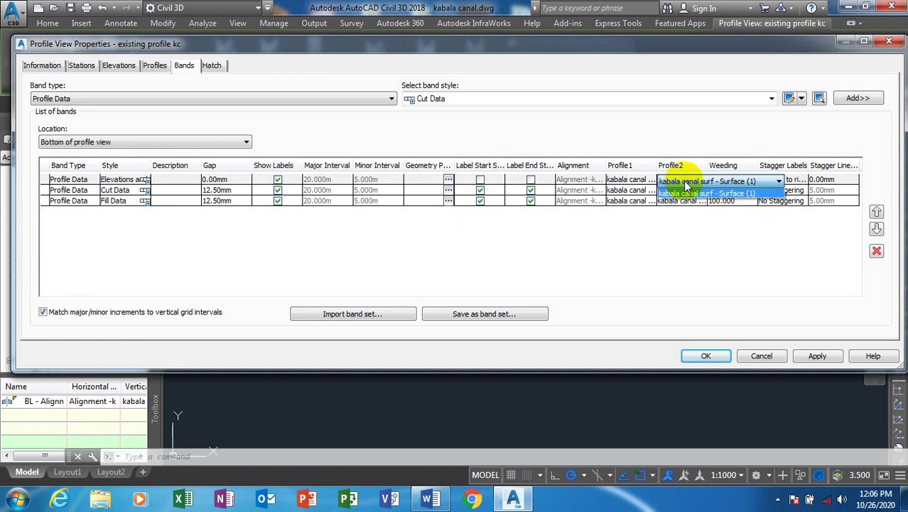
click(685, 183)
click(684, 192)
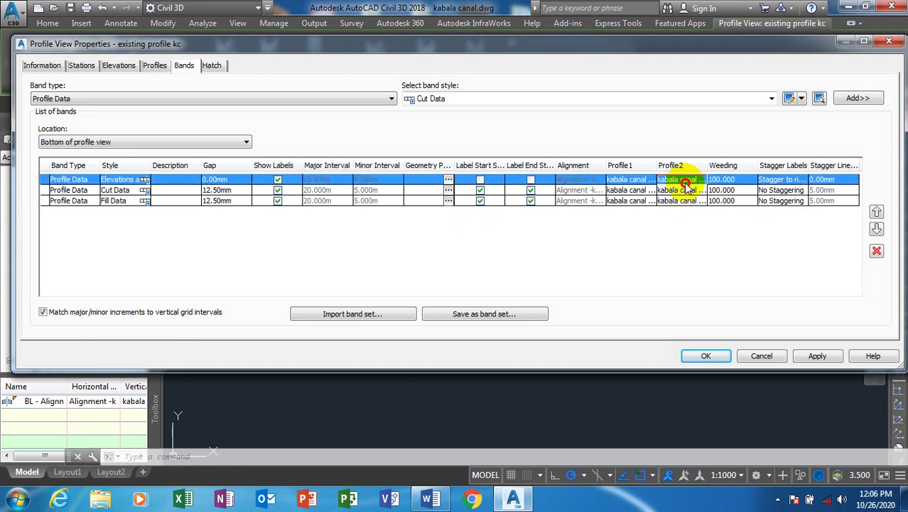
click(672, 181)
click(658, 234)
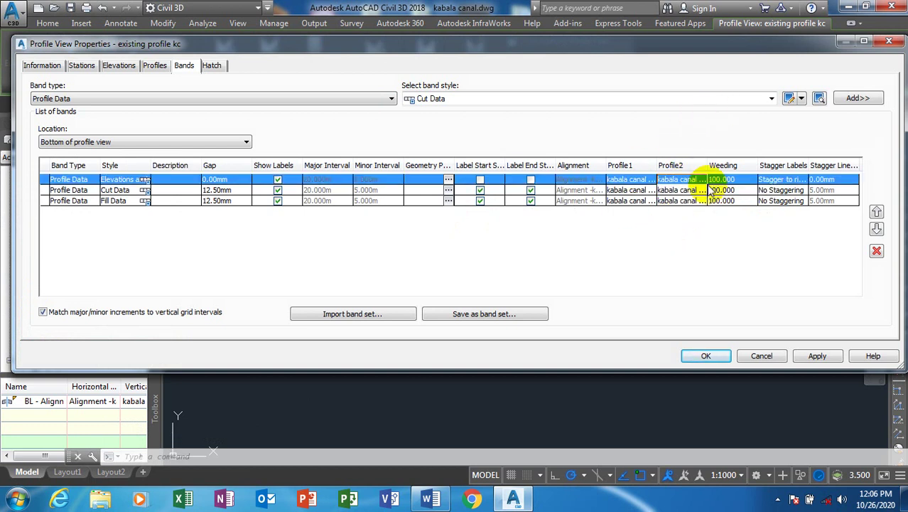
Check the Profile2 choices of the Cut Data and Fill Data bands and the selected band style
click(674, 191)
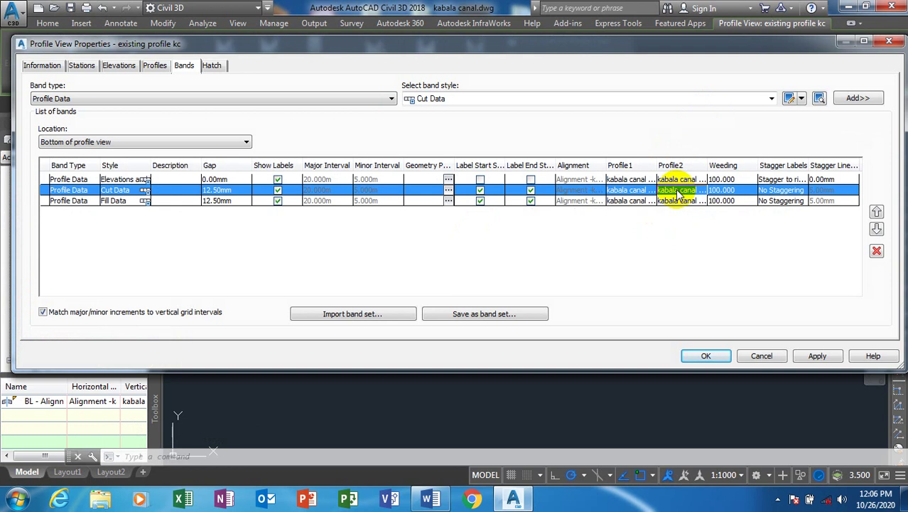
click(679, 194)
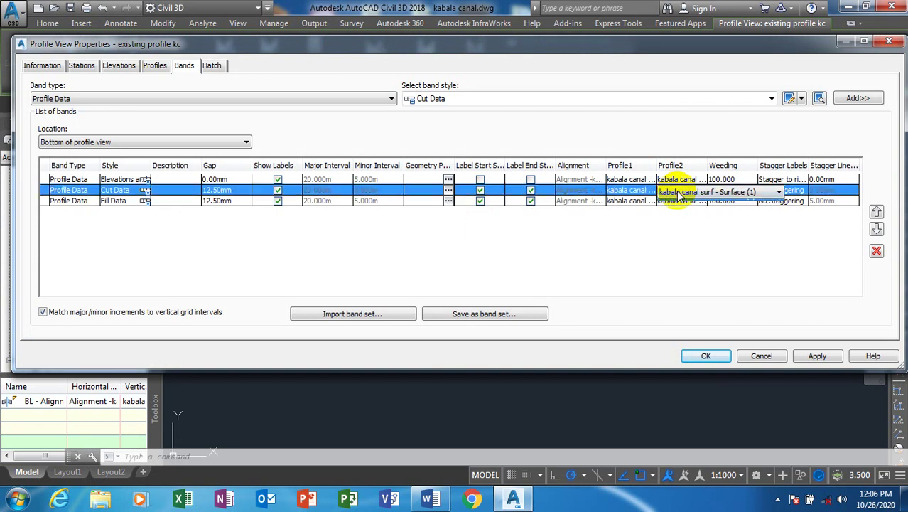
click(651, 226)
click(683, 202)
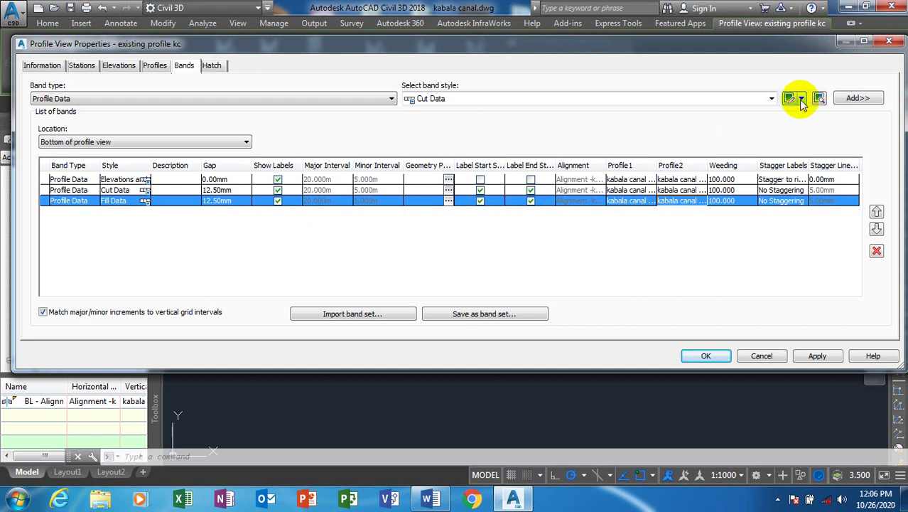
click(772, 100)
click(772, 100)
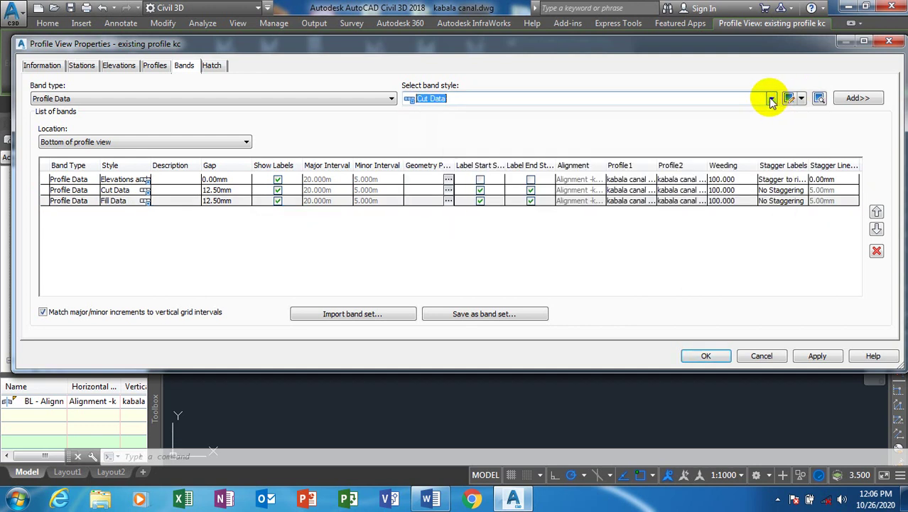
Add a cut area hatch and a fill area hatch to the existing profile kc view
click(212, 68)
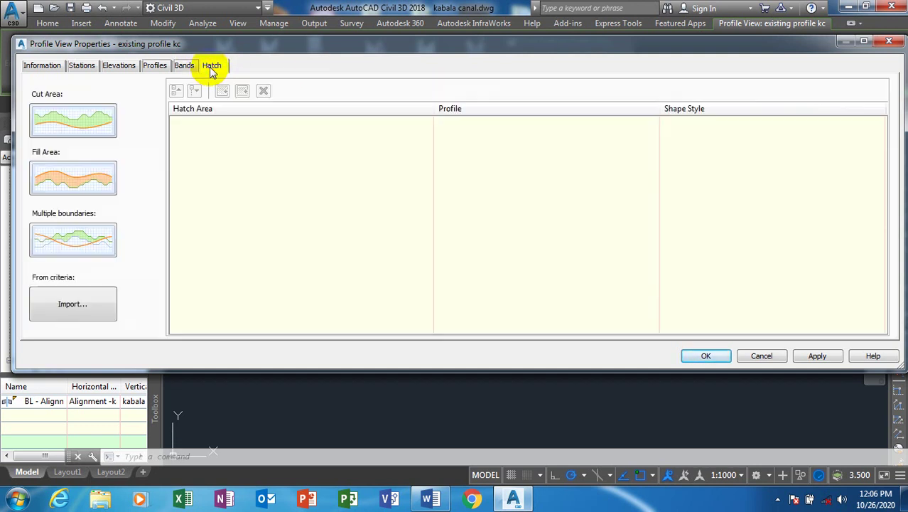
click(50, 126)
click(57, 179)
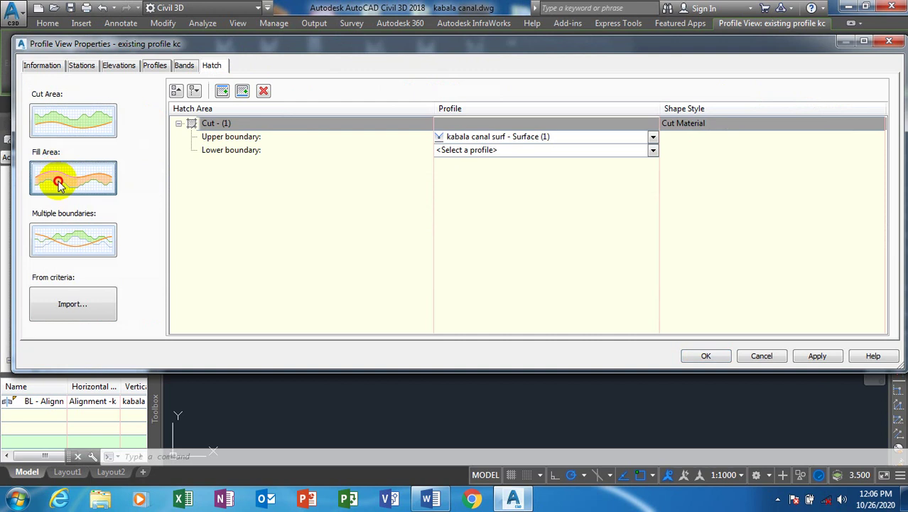
click(131, 70)
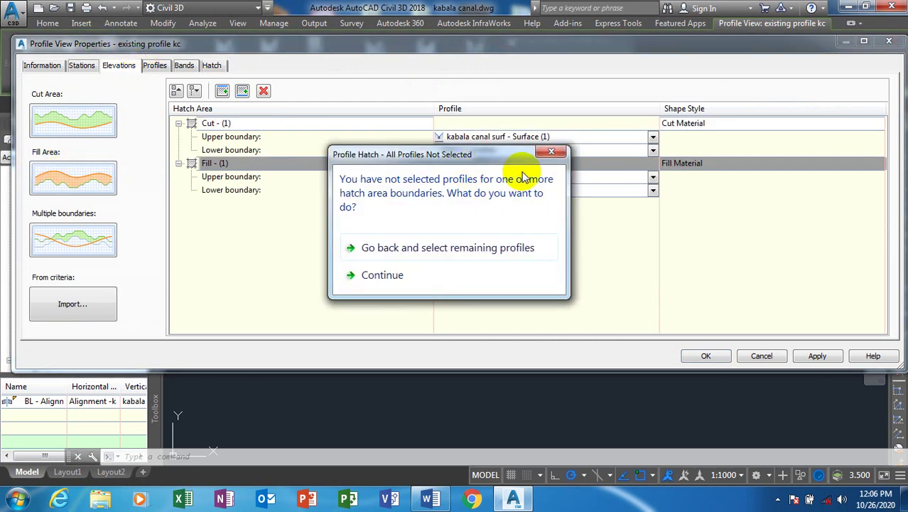
click(553, 153)
click(126, 66)
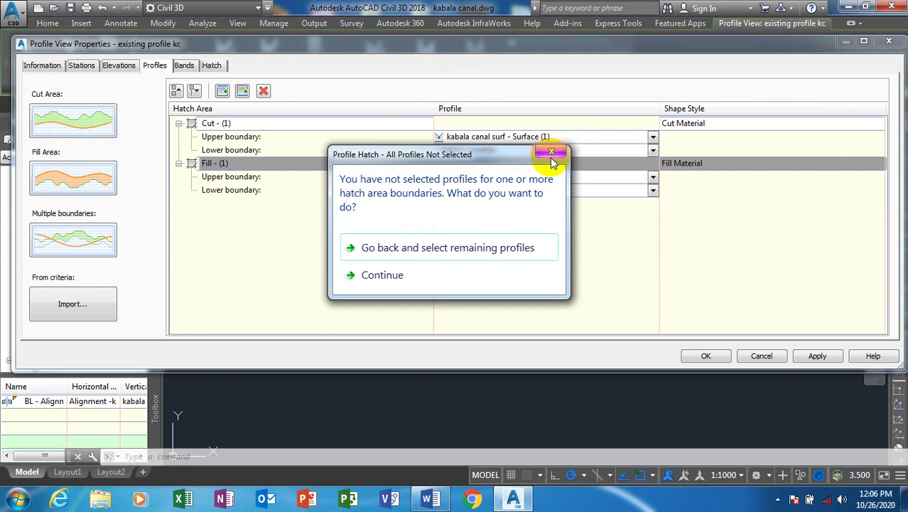
click(552, 152)
click(184, 64)
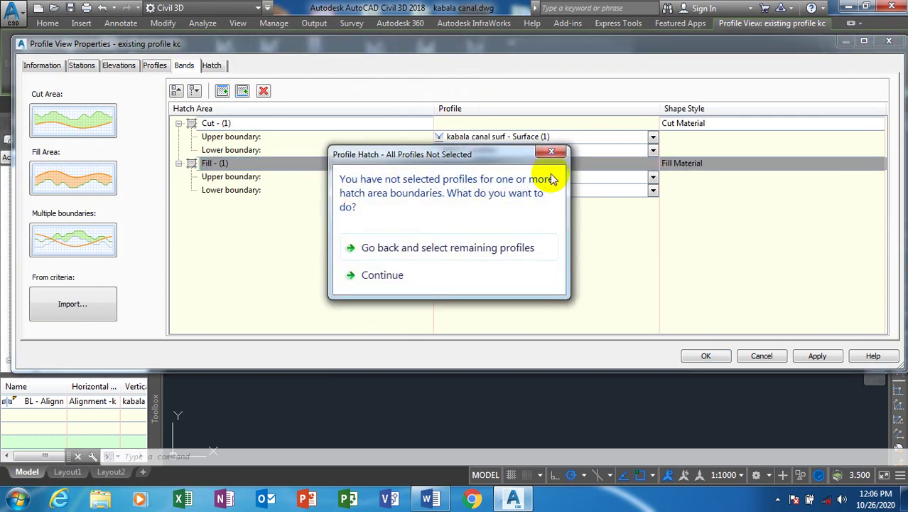
click(551, 152)
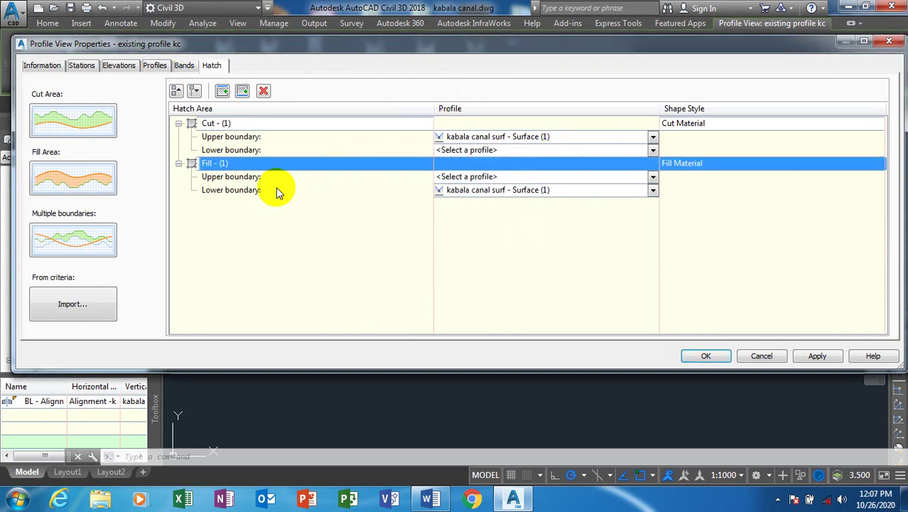
click(183, 66)
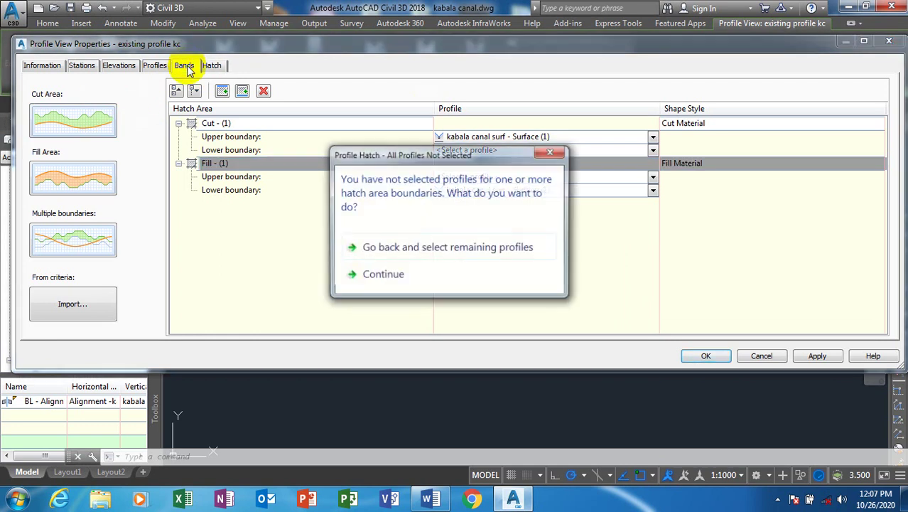
click(413, 250)
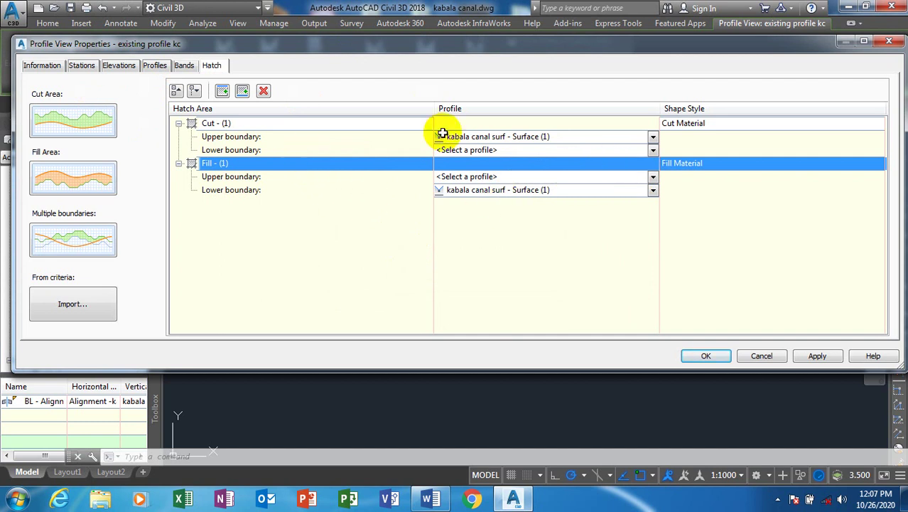
Try kabala canal surf - Surface (1) as the Cut hatch's lower boundary, and reassign it to the upper boundary
click(485, 150)
click(497, 150)
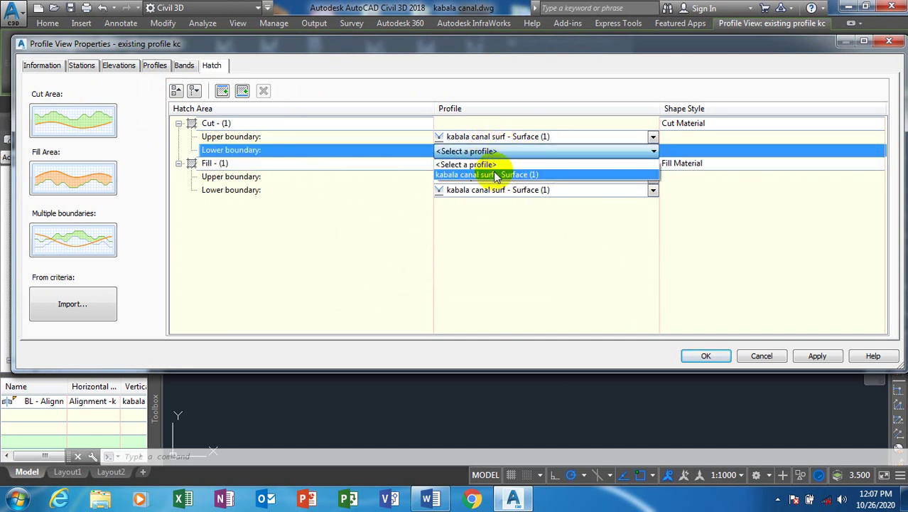
click(492, 174)
click(492, 190)
click(491, 196)
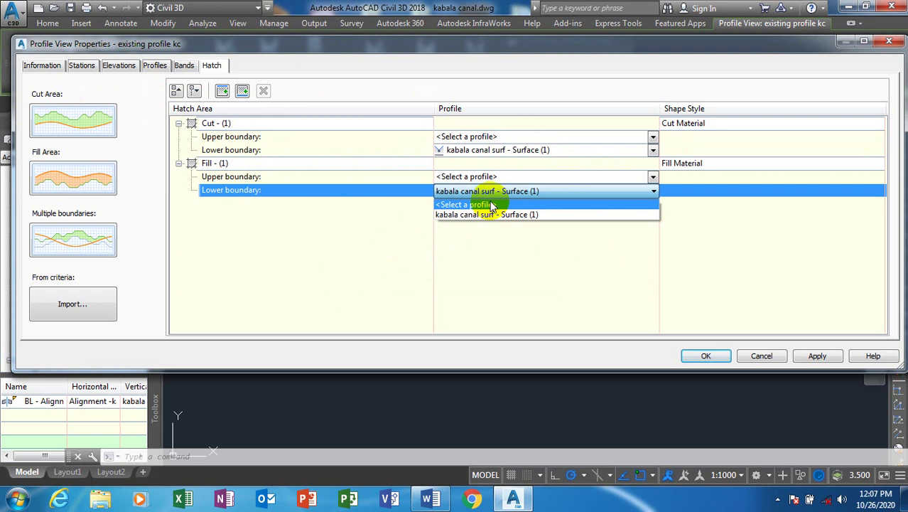
click(488, 190)
click(495, 150)
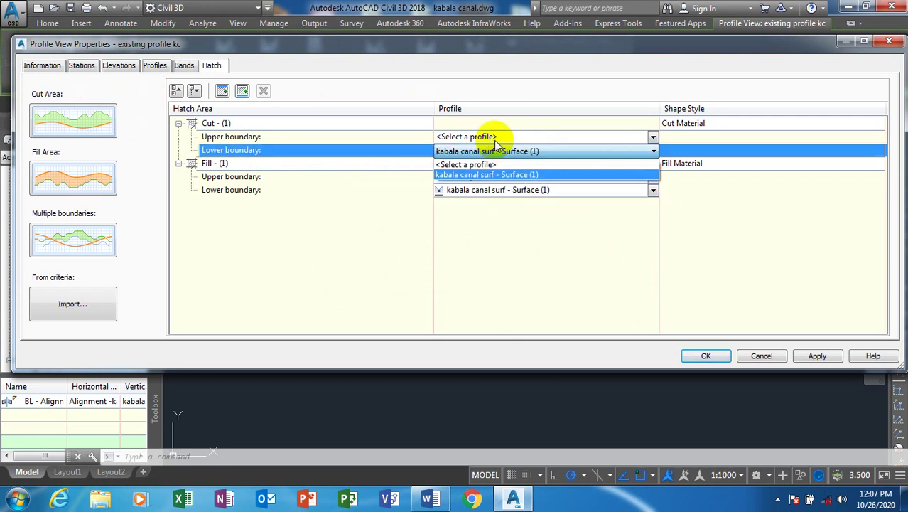
click(490, 136)
click(490, 137)
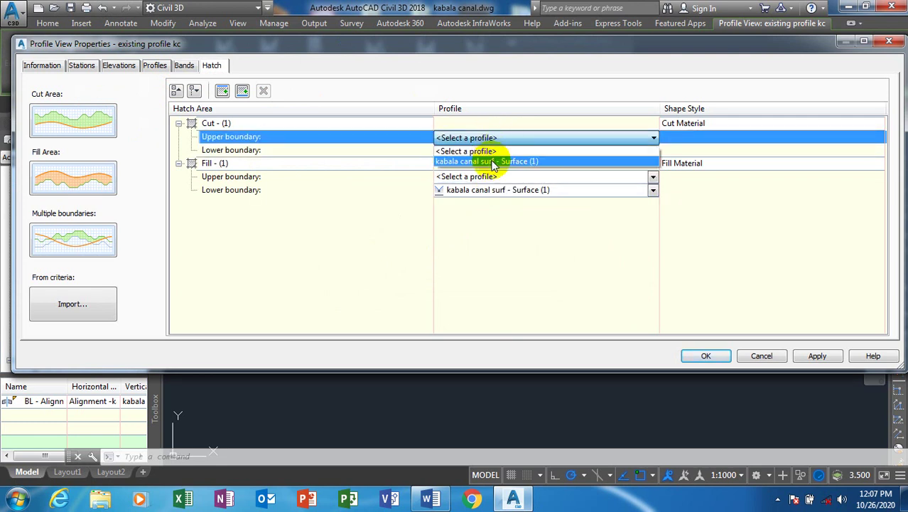
click(495, 161)
Set the Fill hatch's upper boundary and the Cut hatch's lower boundary to kabala canal surf - Surface (1), and apply with the other boundaries unselected
click(489, 178)
click(490, 178)
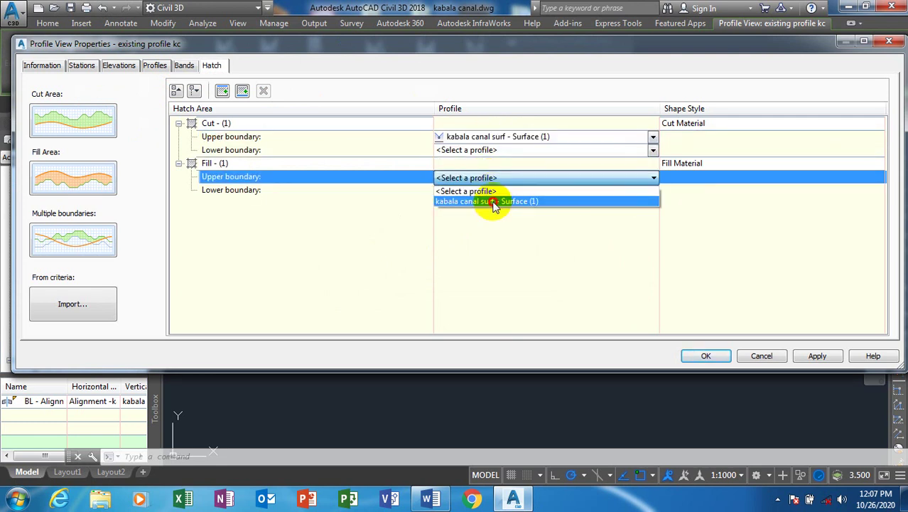
click(494, 201)
click(480, 150)
click(487, 174)
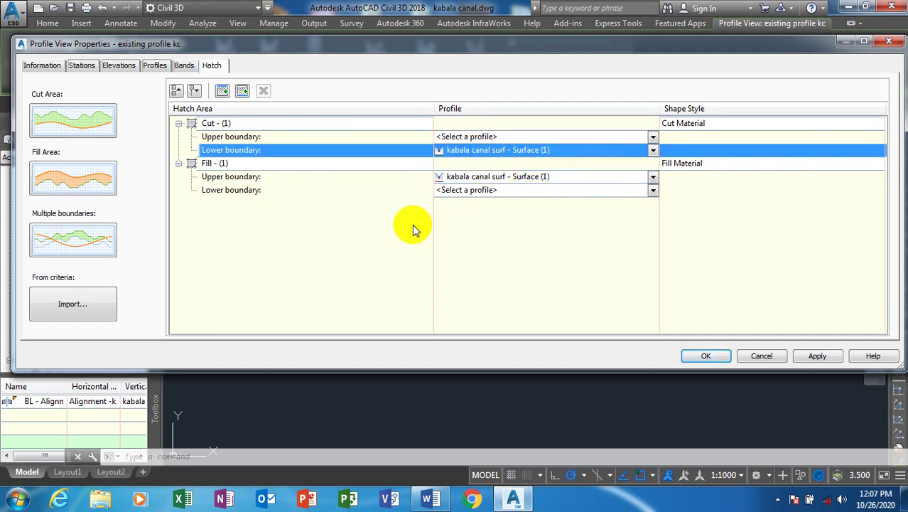
click(817, 356)
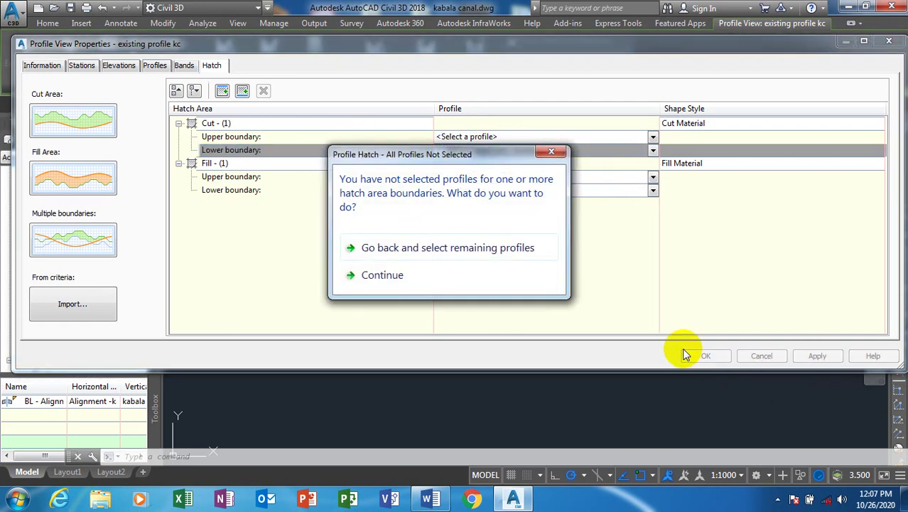
click(400, 277)
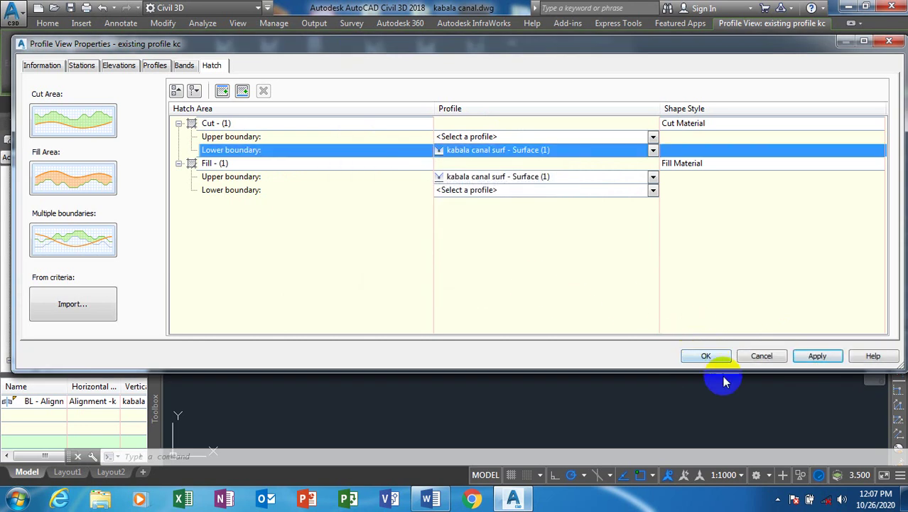
click(703, 356)
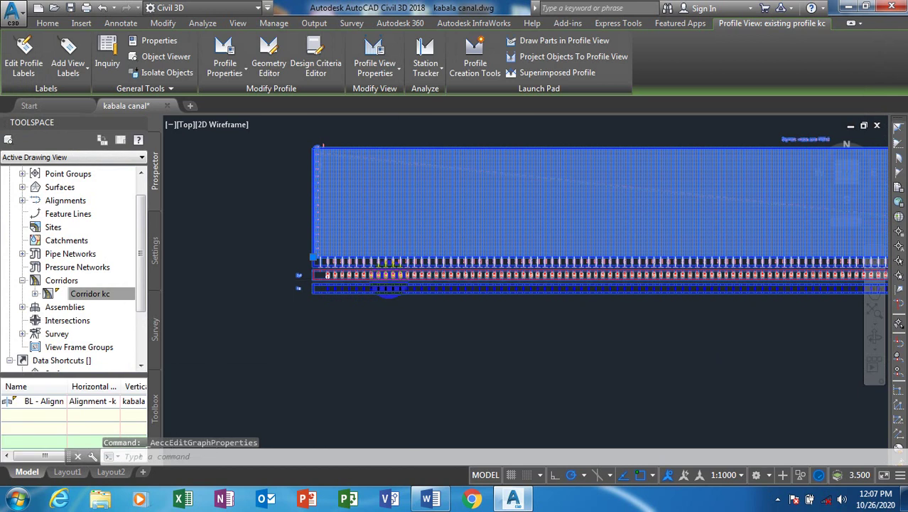
Examine the cut and fill bands and the two profile lines around stations 1+280 to 1+440 in the profile view
scroll(385, 273, up, 4)
scroll(335, 257, down, 4)
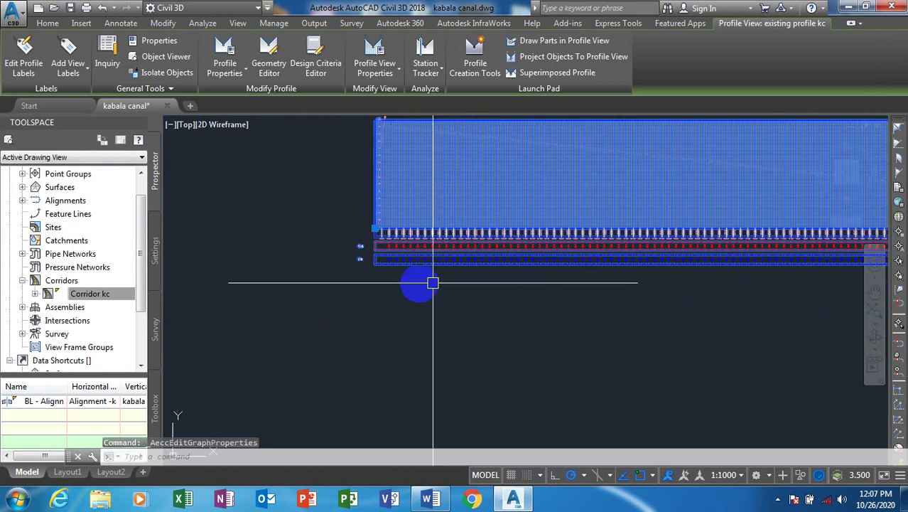
key(Escape)
scroll(318, 226, up, 2)
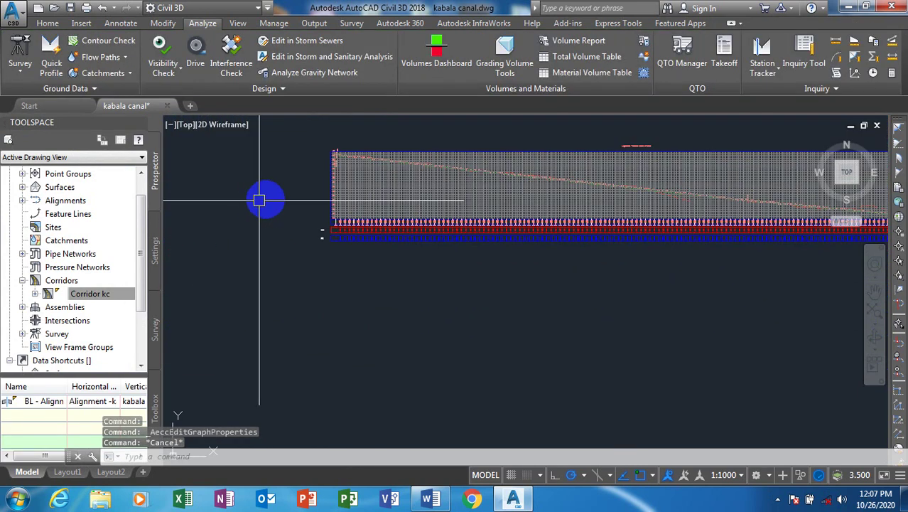
scroll(683, 179, up, 3)
scroll(609, 174, up, 2)
scroll(596, 175, up, 2)
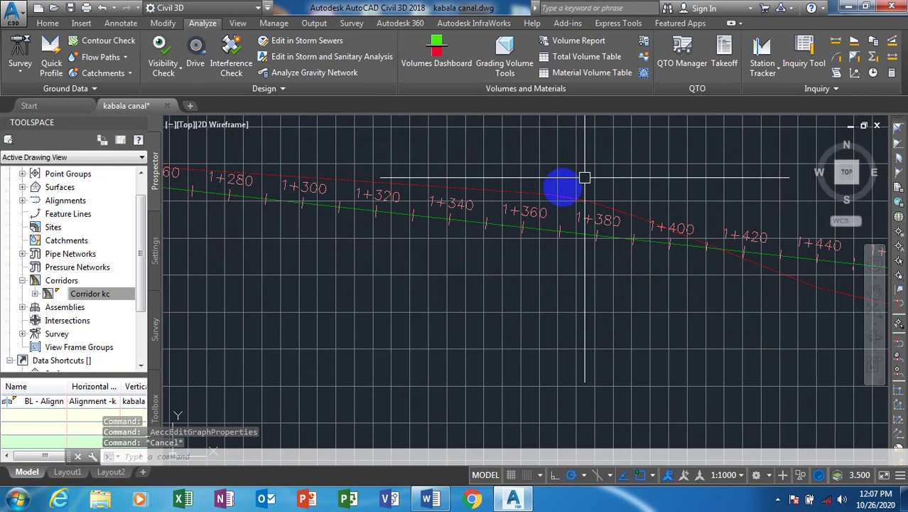
scroll(573, 183, down, 5)
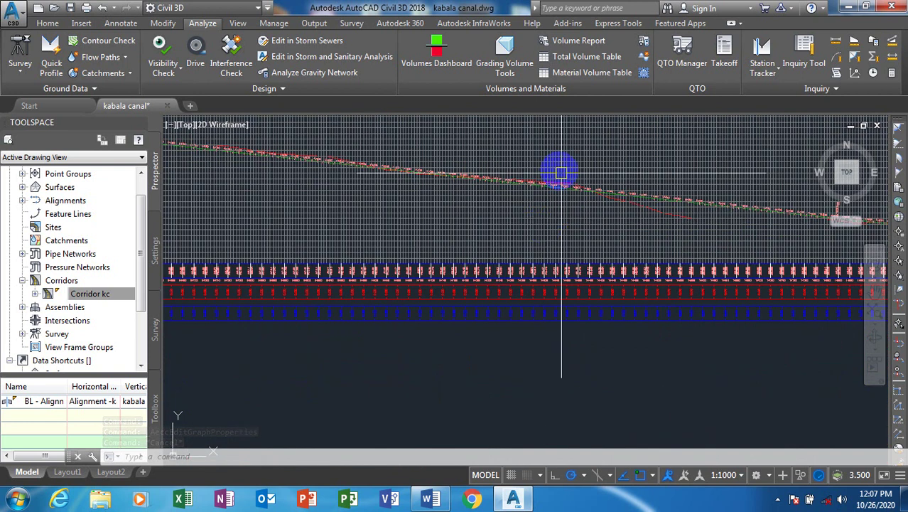
click(40, 22)
right_click(266, 162)
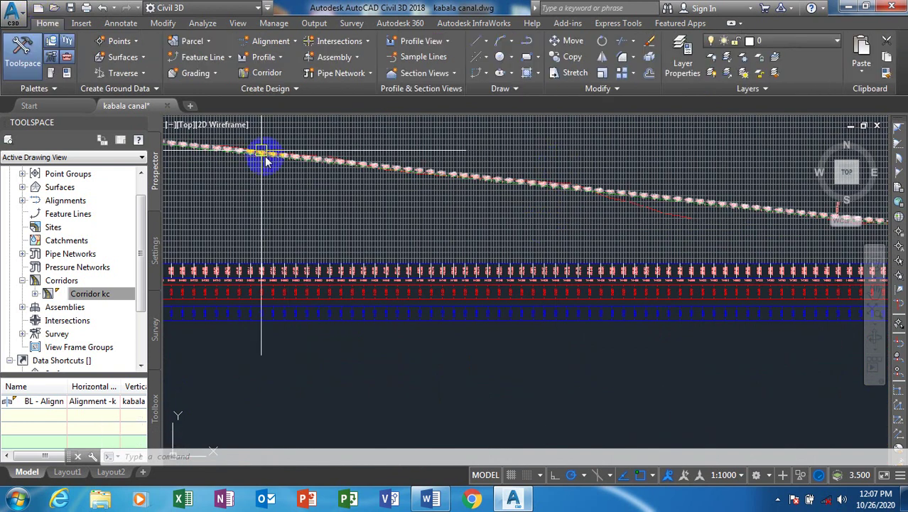
scroll(507, 203, down, 5)
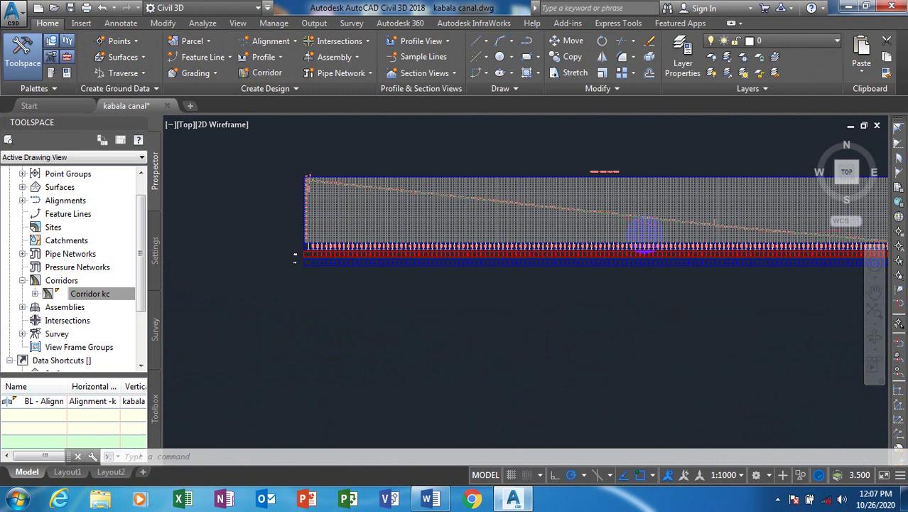
scroll(526, 249, down, 5)
scroll(525, 308, up, 3)
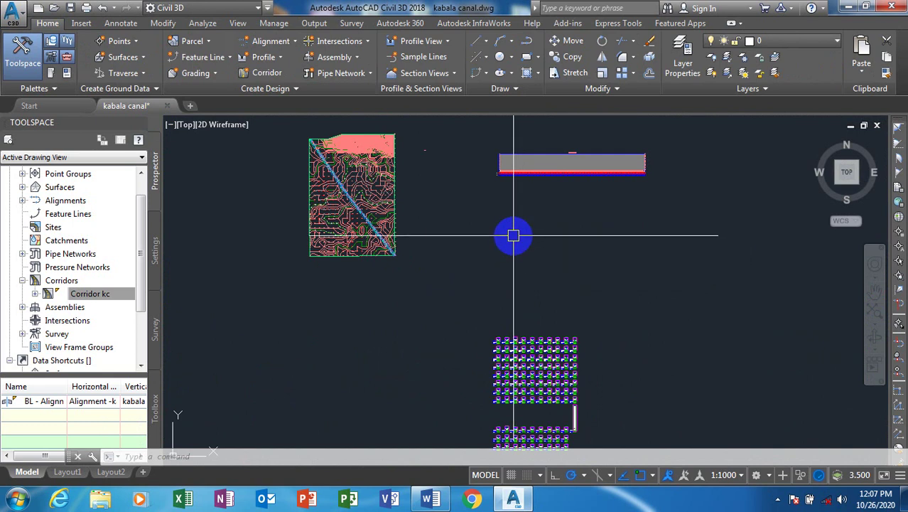
Examine the canal template and ground line in the corridor's cross section views
scroll(509, 331, up, 10)
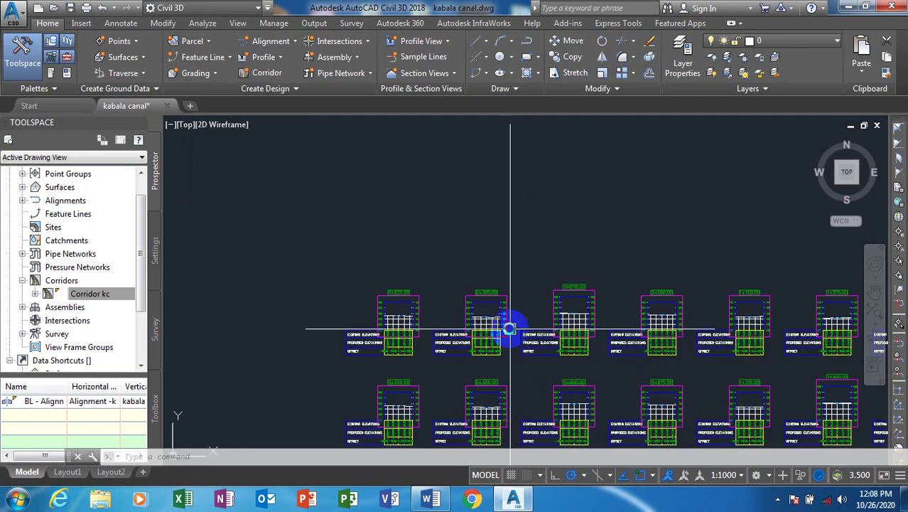
scroll(509, 331, up, 12)
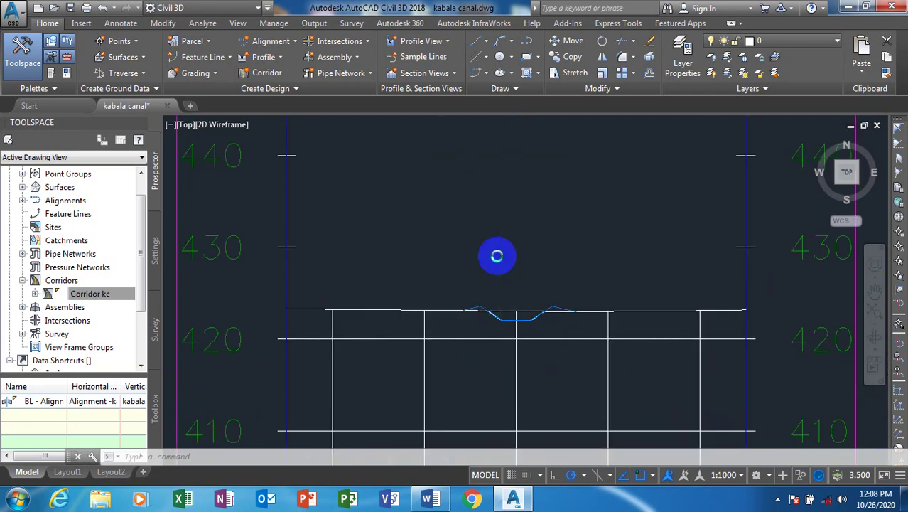
scroll(497, 255, down, 15)
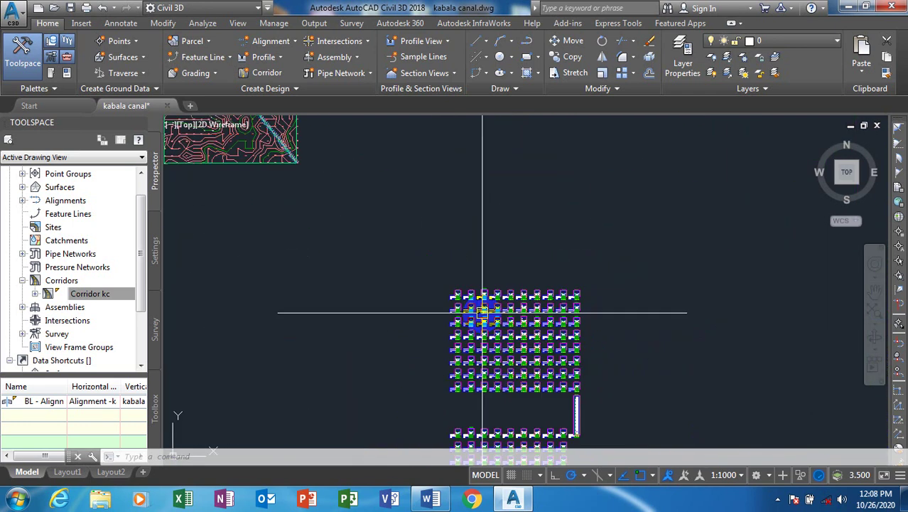
scroll(483, 311, down, 3)
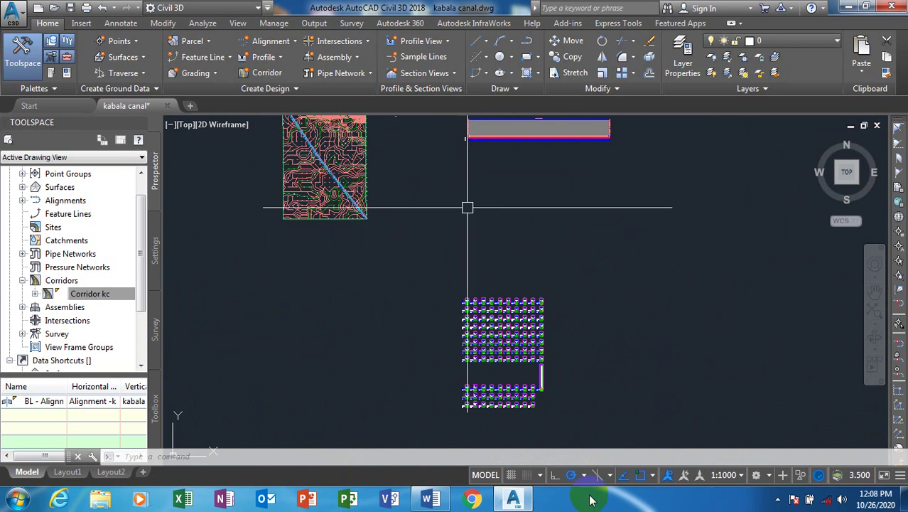
click(266, 249)
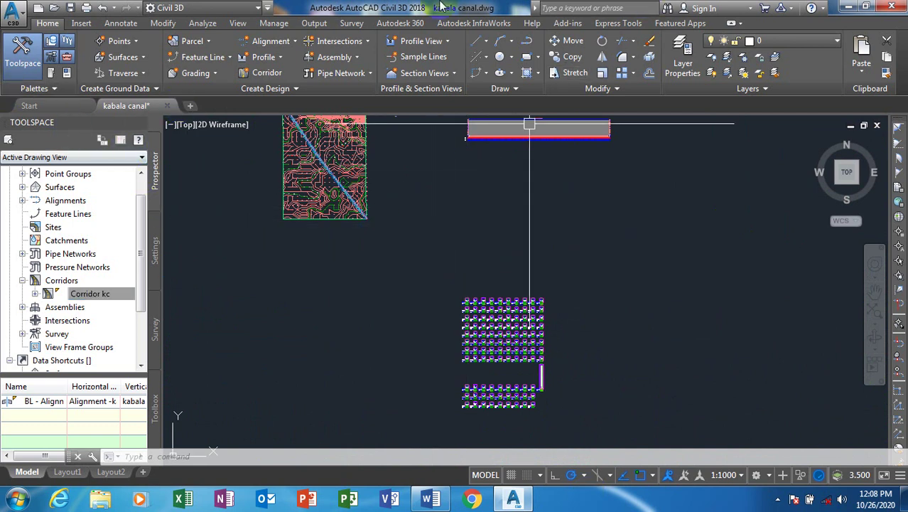
Display the volume analysis tools and the corridor reports list, and inspect the canal corridor on the contour plan
click(204, 24)
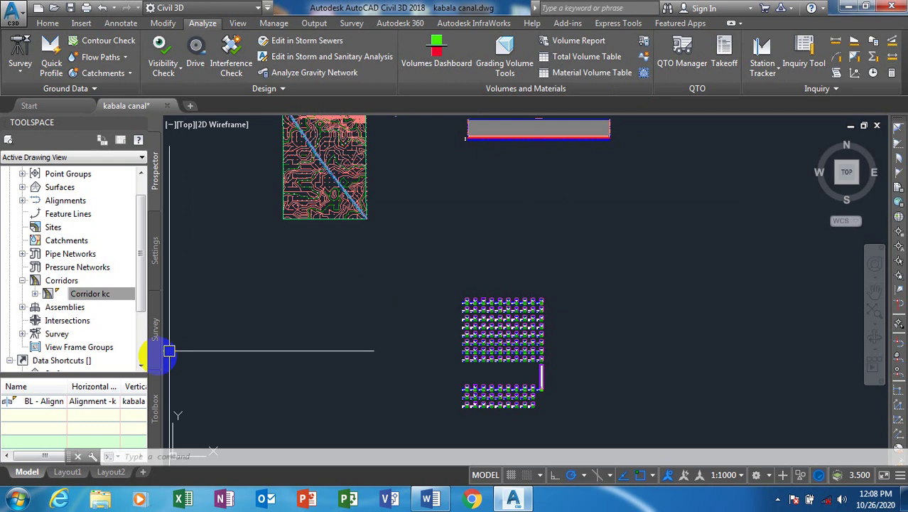
click(155, 407)
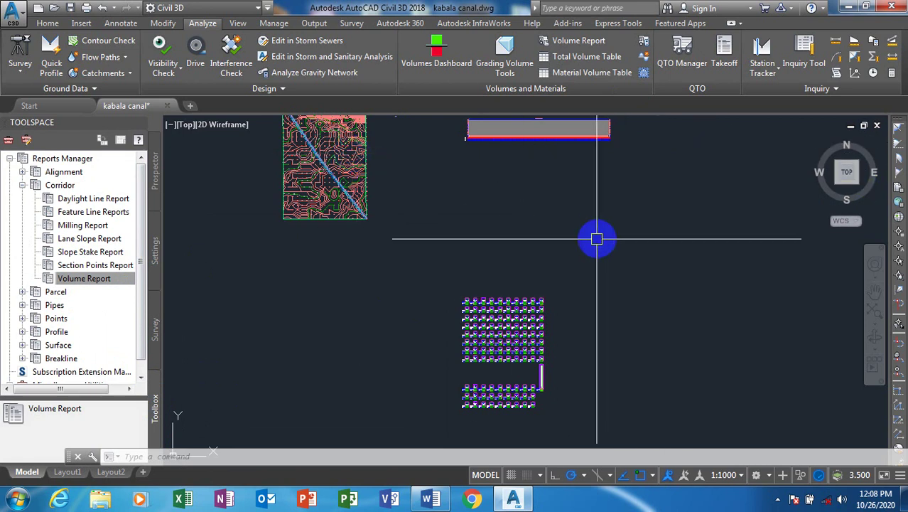
scroll(369, 252, down, 2)
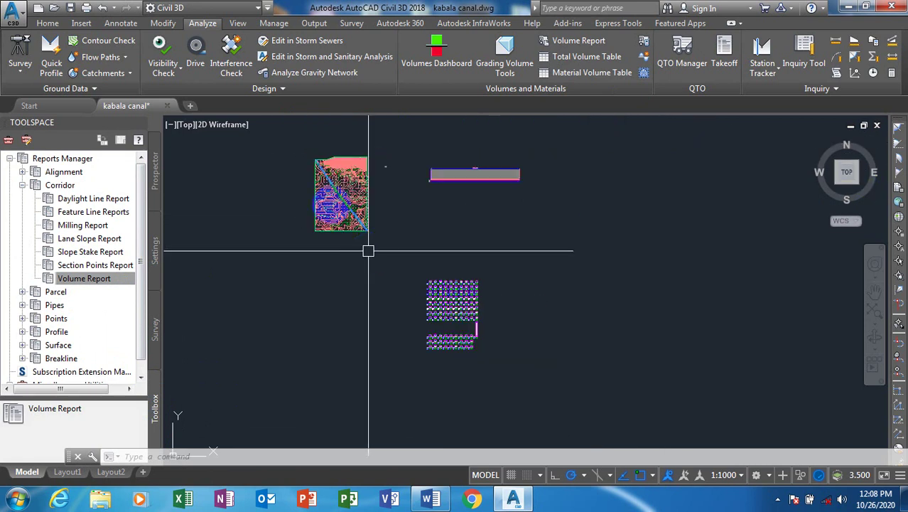
scroll(319, 168, up, 10)
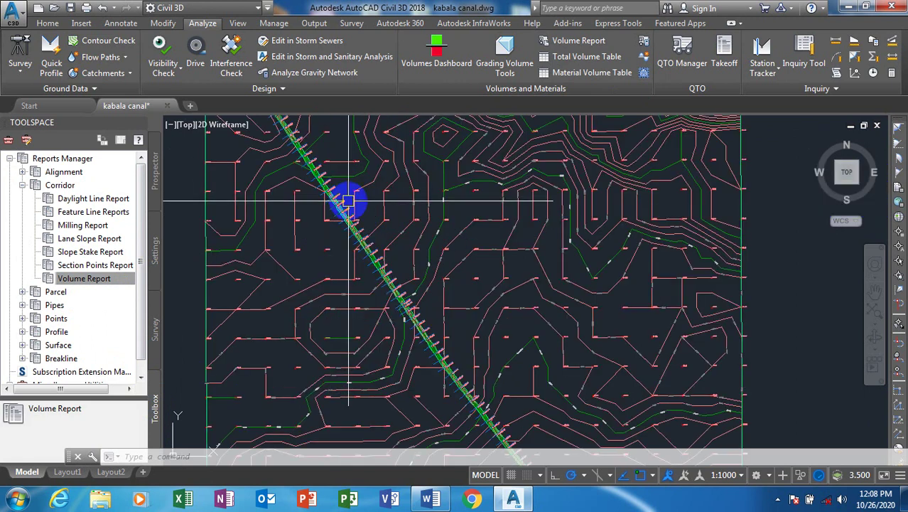
scroll(348, 202, down, 3)
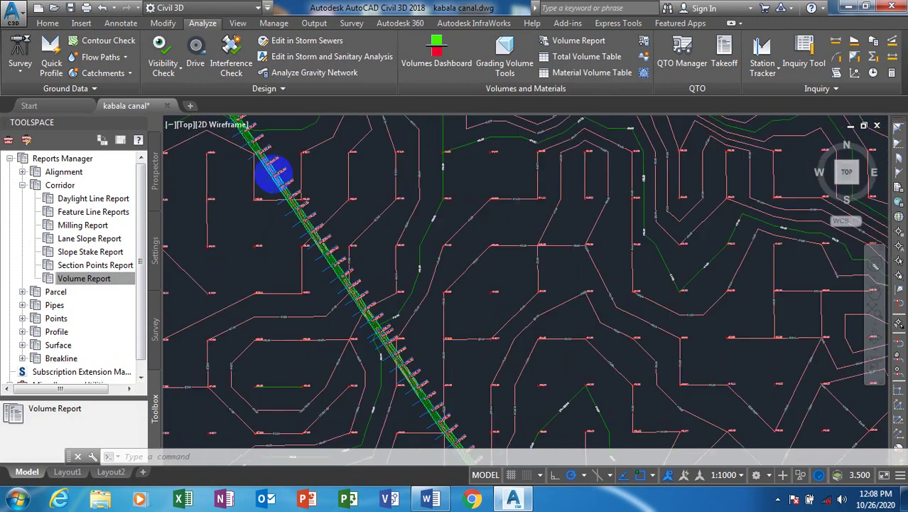
scroll(290, 181, down, 4)
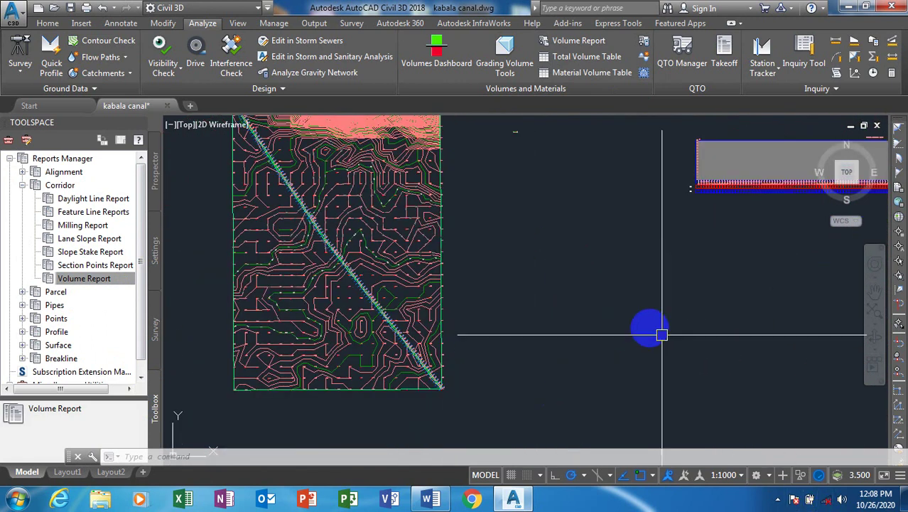
Examine the Cut and Fill band values beneath the profile view, particularly around stations 0+060 to 0+160
scroll(710, 220, up, 5)
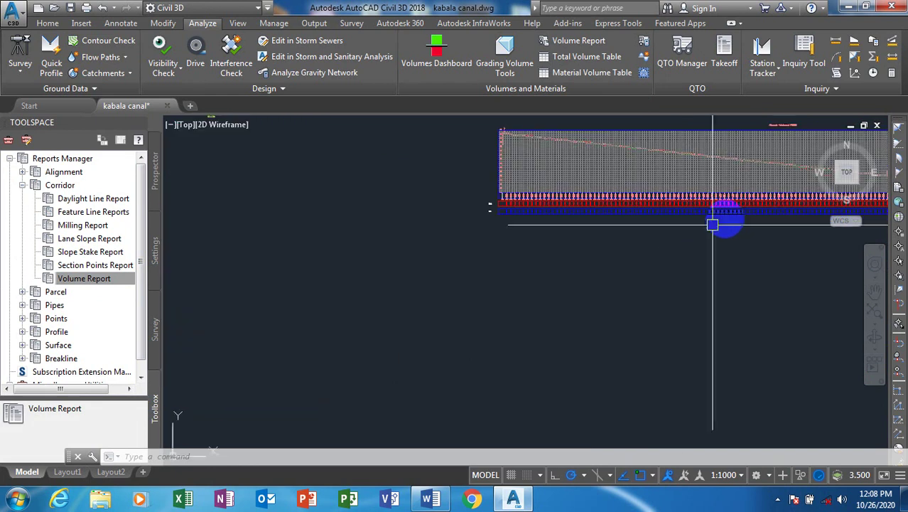
scroll(661, 210, up, 6)
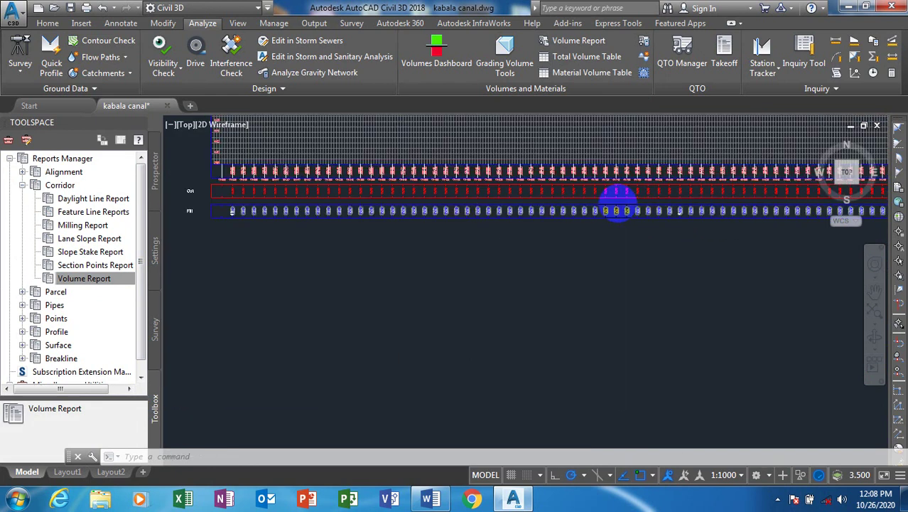
scroll(483, 203, down, 6)
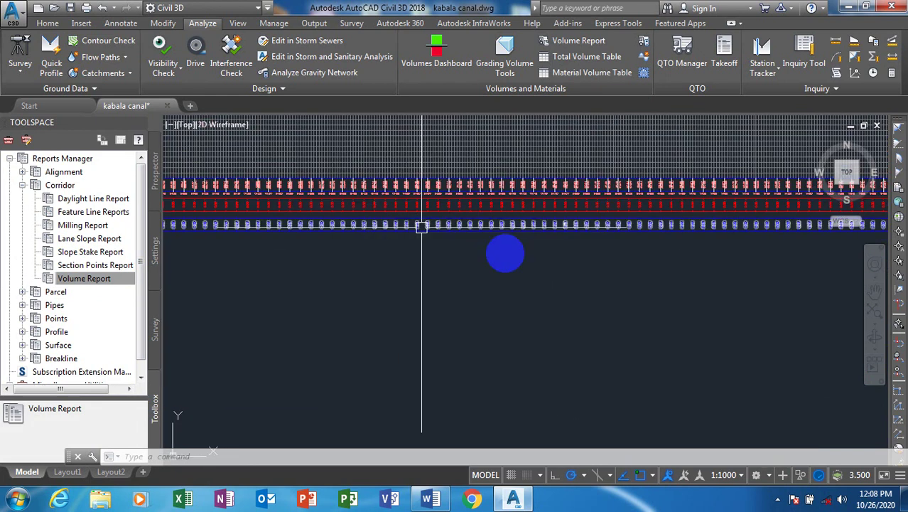
scroll(291, 231, up, 4)
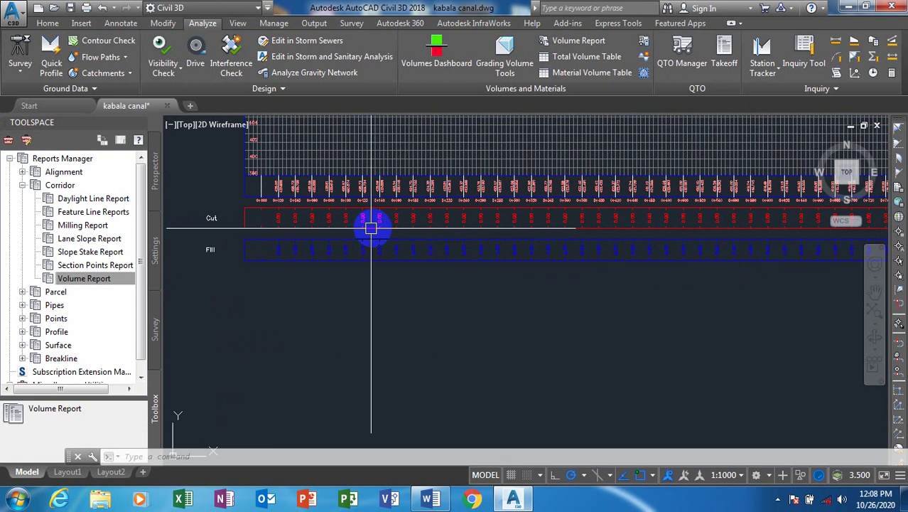
scroll(398, 260, down, 4)
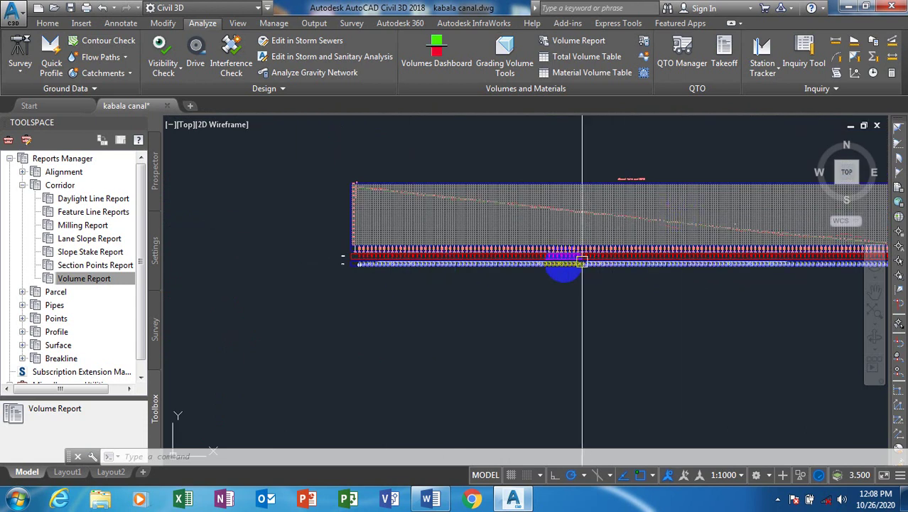
scroll(383, 210, up, 2)
scroll(366, 284, up, 3)
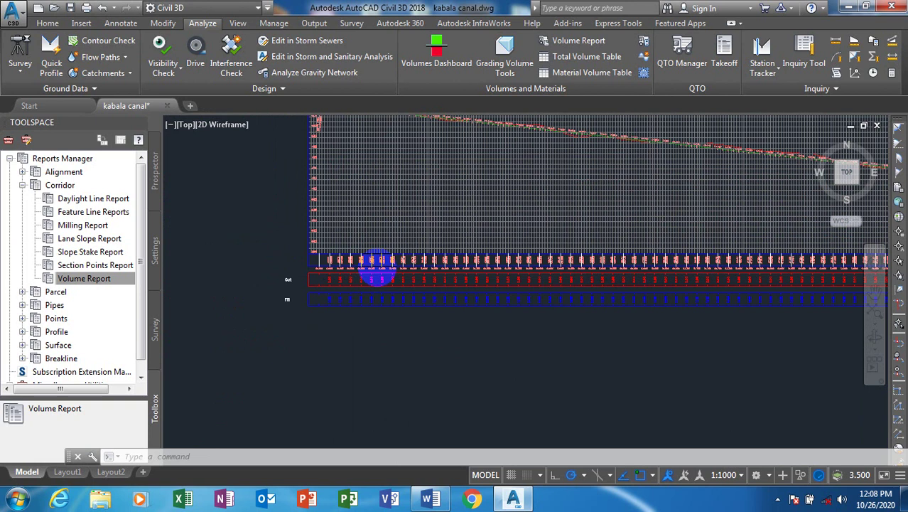
scroll(415, 278, down, 5)
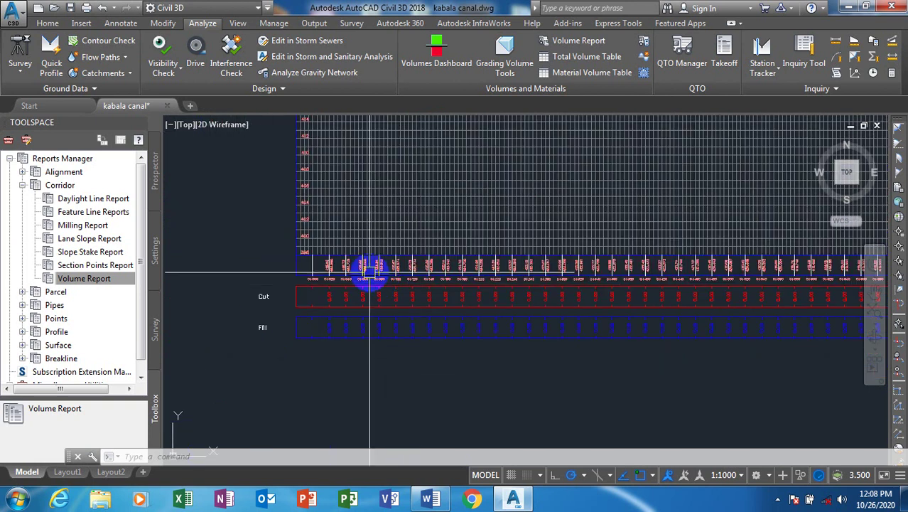
scroll(379, 280, up, 5)
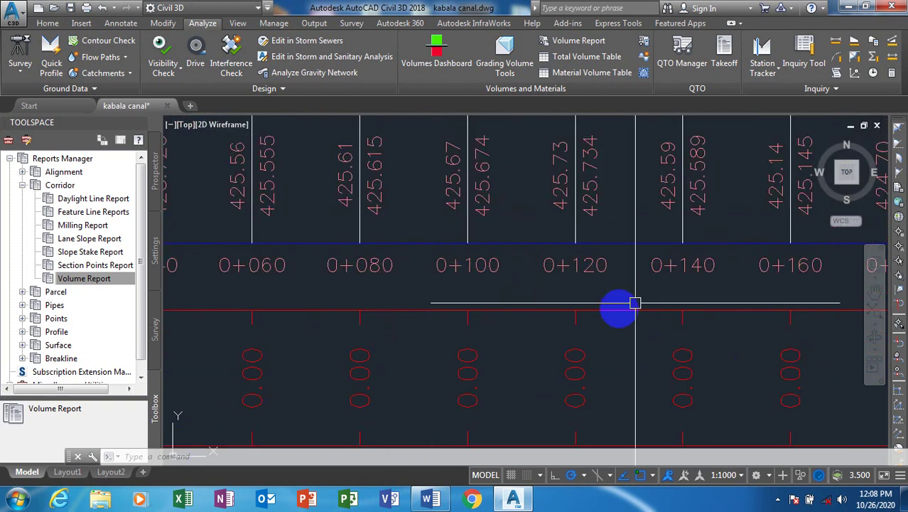
scroll(483, 274, down, 5)
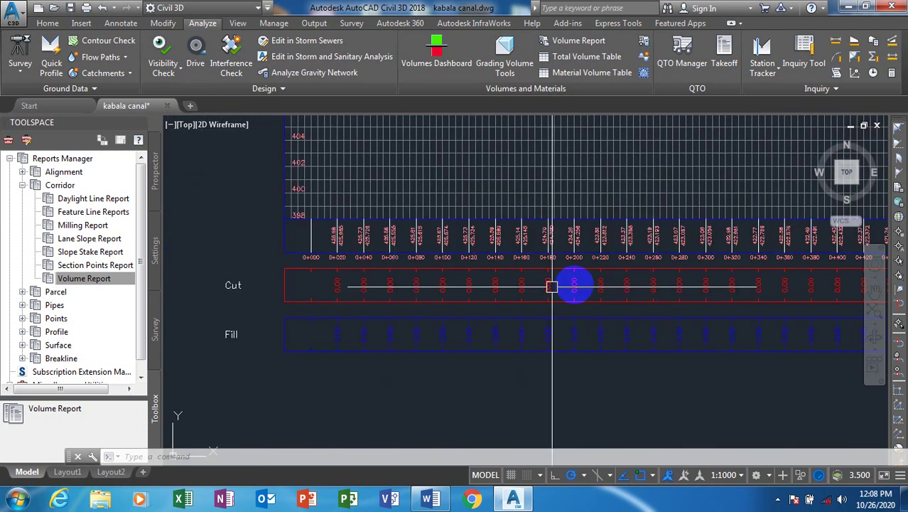